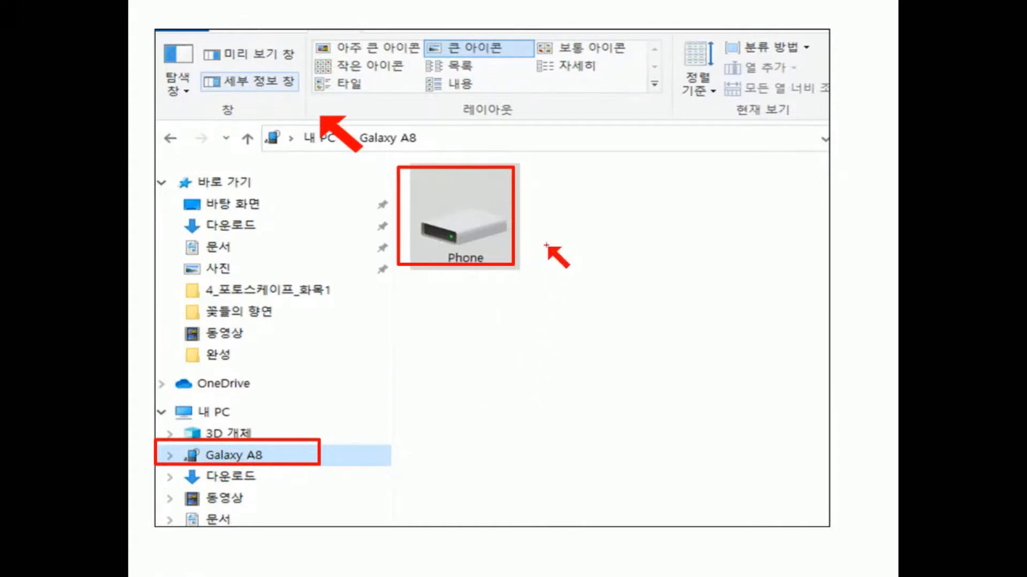
Underline the Phone drive label on the slide and handwrite 내부저장소 beside it
{"action": "left_click_drag", "start_coordinate": [452, 270], "coordinate": [492, 272]}
{"action": "left_click_drag", "start_coordinate": [552, 209], "coordinate": [570, 237]}
{"action": "mouse_move", "coordinate": [571, 231]}
{"action": "left_mouse_down"}
{"action": "mouse_move", "coordinate": [580, 232]}
{"action": "mouse_move", "coordinate": [580, 249]}
{"action": "mouse_move", "coordinate": [604, 235]}
{"action": "mouse_move", "coordinate": [594, 246]}
{"action": "mouse_move", "coordinate": [612, 246]}
{"action": "mouse_move", "coordinate": [607, 263]}
{"action": "left_mouse_up"}
{"action": "mouse_move", "coordinate": [622, 225]}
{"action": "left_mouse_down"}
{"action": "mouse_move", "coordinate": [620, 251]}
{"action": "mouse_move", "coordinate": [647, 241]}
{"action": "left_mouse_up"}
{"action": "mouse_move", "coordinate": [645, 230]}
{"action": "left_mouse_down"}
{"action": "mouse_move", "coordinate": [654, 264]}
{"action": "mouse_move", "coordinate": [654, 236]}
{"action": "mouse_move", "coordinate": [670, 235]}
{"action": "mouse_move", "coordinate": [662, 246]}
{"action": "mouse_move", "coordinate": [678, 251]}
{"action": "mouse_move", "coordinate": [675, 229]}
{"action": "mouse_move", "coordinate": [684, 252]}
{"action": "mouse_move", "coordinate": [694, 247]}
{"action": "mouse_move", "coordinate": [682, 256]}
{"action": "mouse_move", "coordinate": [690, 273]}
{"action": "mouse_move", "coordinate": [683, 258]}
{"action": "mouse_move", "coordinate": [720, 238]}
{"action": "mouse_move", "coordinate": [710, 261]}
{"action": "mouse_move", "coordinate": [750, 263]}
{"action": "left_mouse_up"}
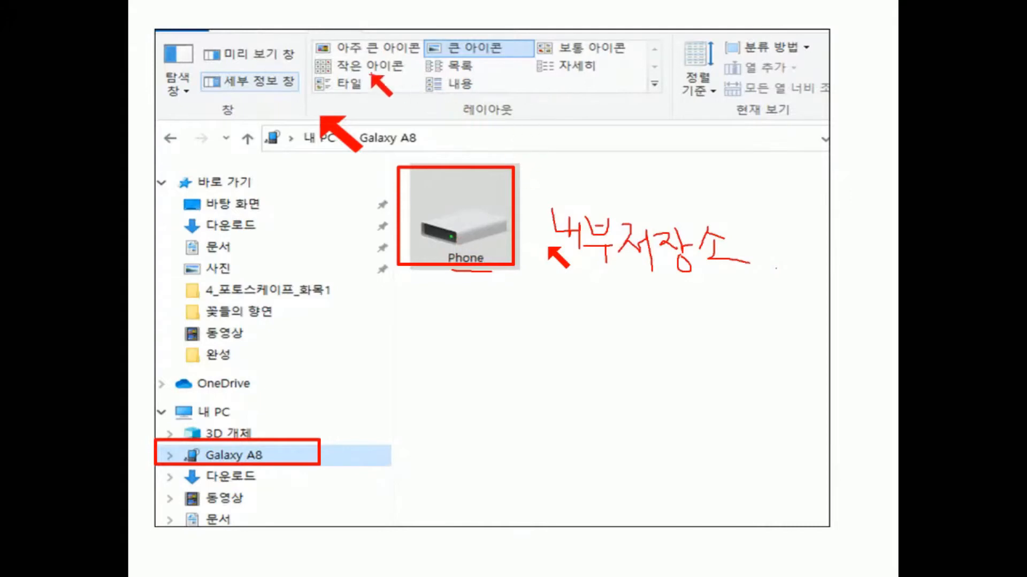
Handwrite 보기 above the pictured ribbon, underline 아주 큰 아이콘, 큰 아이콘 and 보통 아이콘, and circle 큰 아이콘
{"action": "mouse_move", "coordinate": [277, 4]}
{"action": "left_mouse_down"}
{"action": "mouse_move", "coordinate": [296, 7]}
{"action": "mouse_move", "coordinate": [281, 34]}
{"action": "mouse_move", "coordinate": [290, 37]}
{"action": "mouse_move", "coordinate": [302, 40]}
{"action": "mouse_move", "coordinate": [319, 20]}
{"action": "mouse_move", "coordinate": [309, 36]}
{"action": "mouse_move", "coordinate": [403, 61]}
{"action": "mouse_move", "coordinate": [484, 56]}
{"action": "left_mouse_up"}
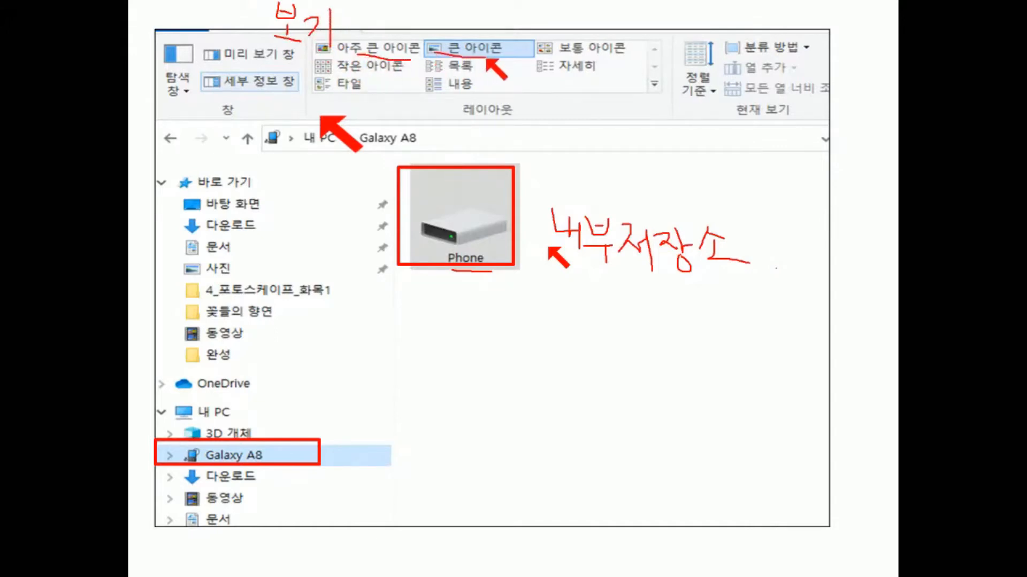
{"action": "left_click_drag", "start_coordinate": [560, 54], "coordinate": [607, 54]}
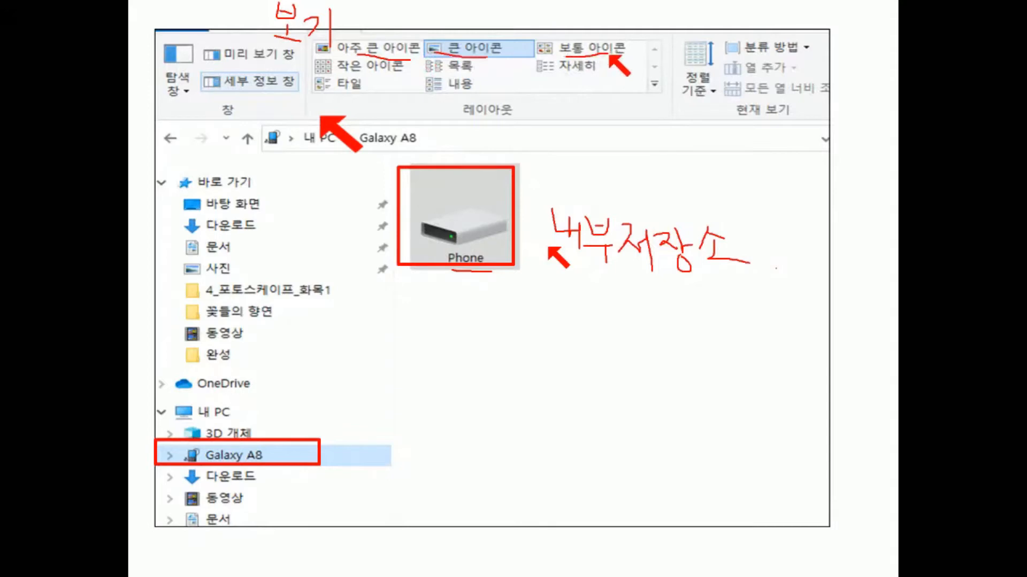
{"action": "mouse_move", "coordinate": [484, 56]}
{"action": "left_mouse_down"}
{"action": "mouse_move", "coordinate": [511, 46]}
{"action": "mouse_move", "coordinate": [480, 32]}
{"action": "mouse_move", "coordinate": [435, 35]}
{"action": "mouse_move", "coordinate": [426, 56]}
{"action": "left_mouse_up"}
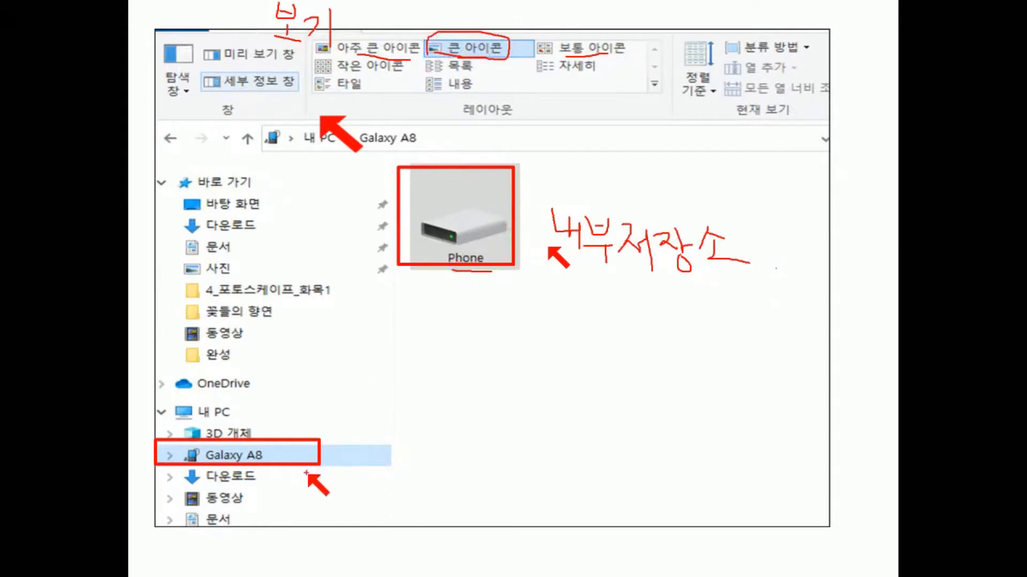
Draw an arrow from Galaxy A8 to the Phone drive and clear all the drawings on the slide
{"action": "mouse_move", "coordinate": [326, 452]}
{"action": "left_mouse_down"}
{"action": "mouse_move", "coordinate": [409, 366]}
{"action": "mouse_move", "coordinate": [449, 273]}
{"action": "mouse_move", "coordinate": [436, 283]}
{"action": "mouse_move", "coordinate": [467, 304]}
{"action": "left_mouse_up"}
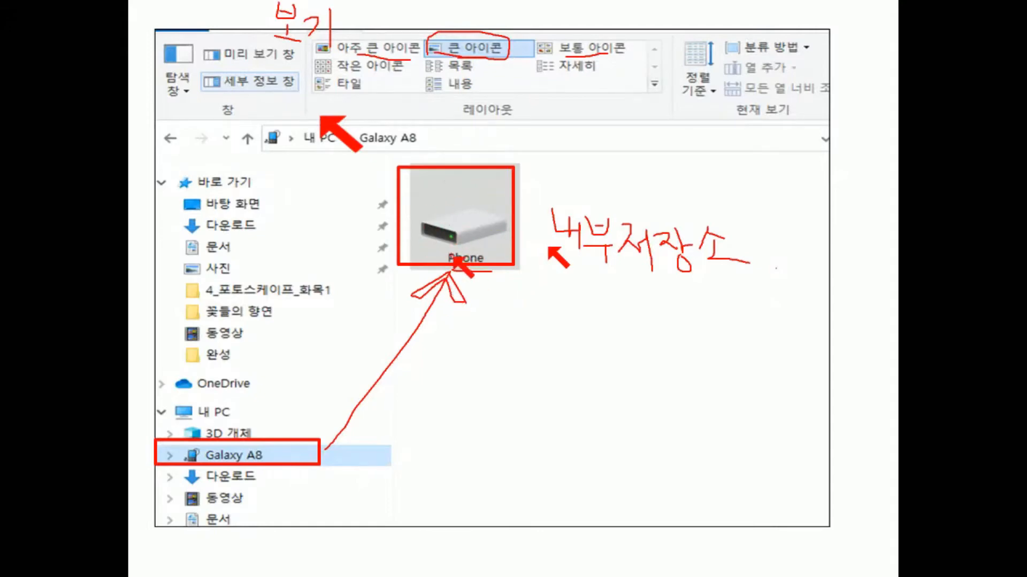
{"action": "key", "text": "e"}
Advance the slide show to the Phone folder slide with DCIM, Download and Pictures outlined, stepping back once to the Galaxy A8 slide
{"action": "left_click", "coordinate": [589, 216]}
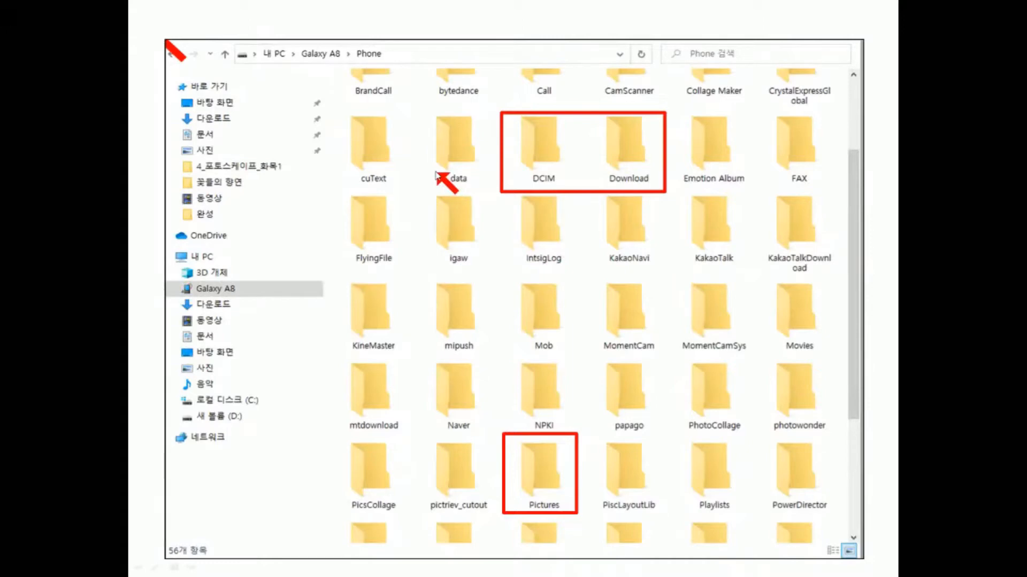
{"action": "left_click", "coordinate": [323, 65]}
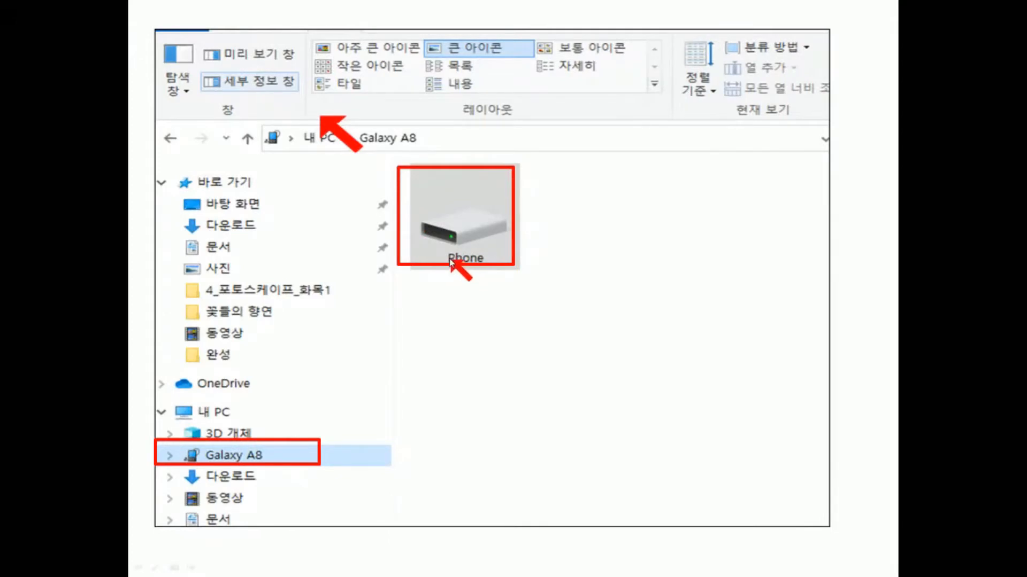
{"action": "left_click", "coordinate": [439, 228]}
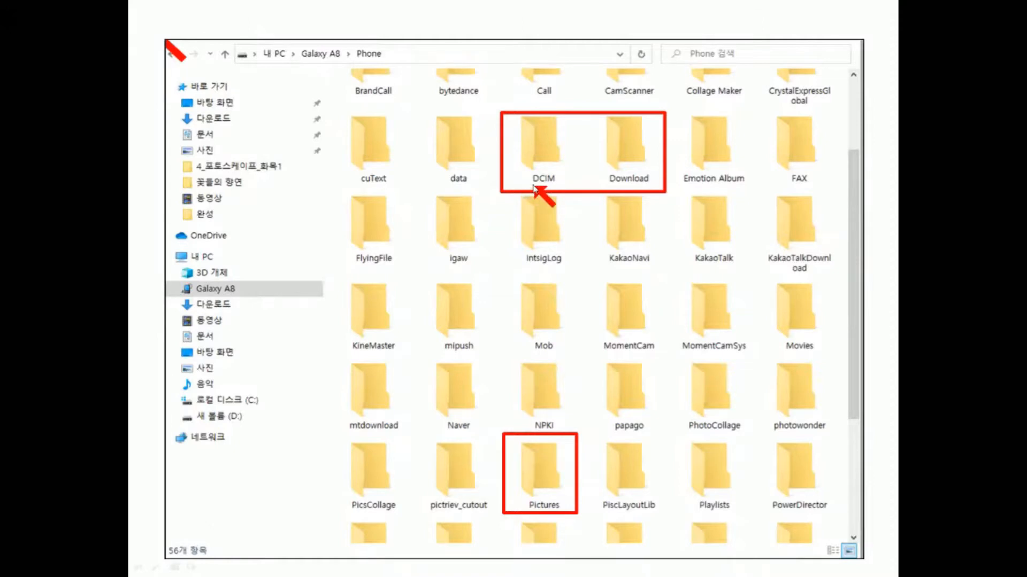
Advance the slide show to the slide showing the contents of the DCIM and Camera folders
{"action": "key", "text": "ctrl"}
{"action": "key", "text": "ctrl"}
{"action": "key", "text": "ctrl"}
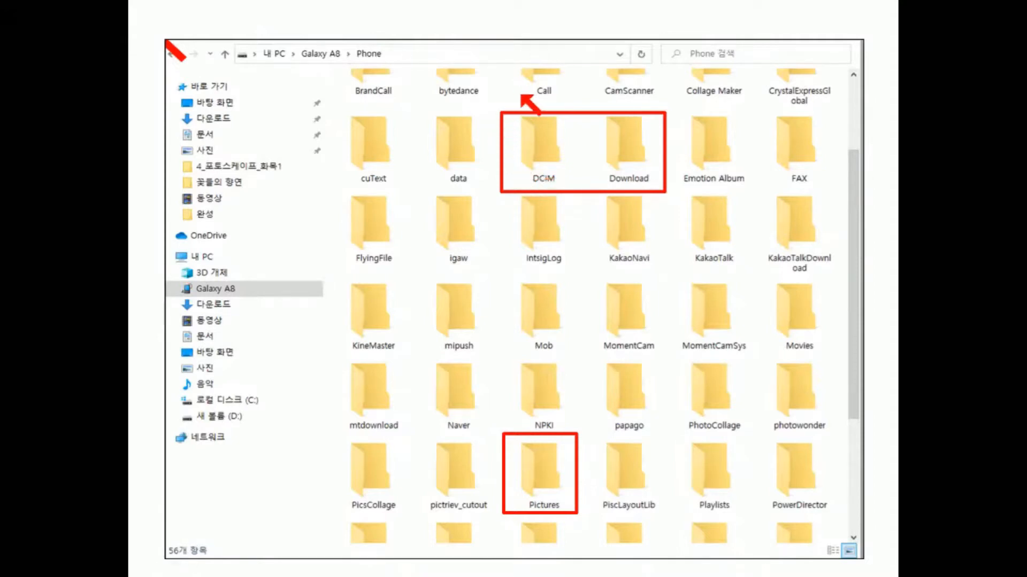
{"action": "left_click", "coordinate": [533, 179]}
{"action": "left_click", "coordinate": [552, 167]}
{"action": "left_click", "coordinate": [552, 491]}
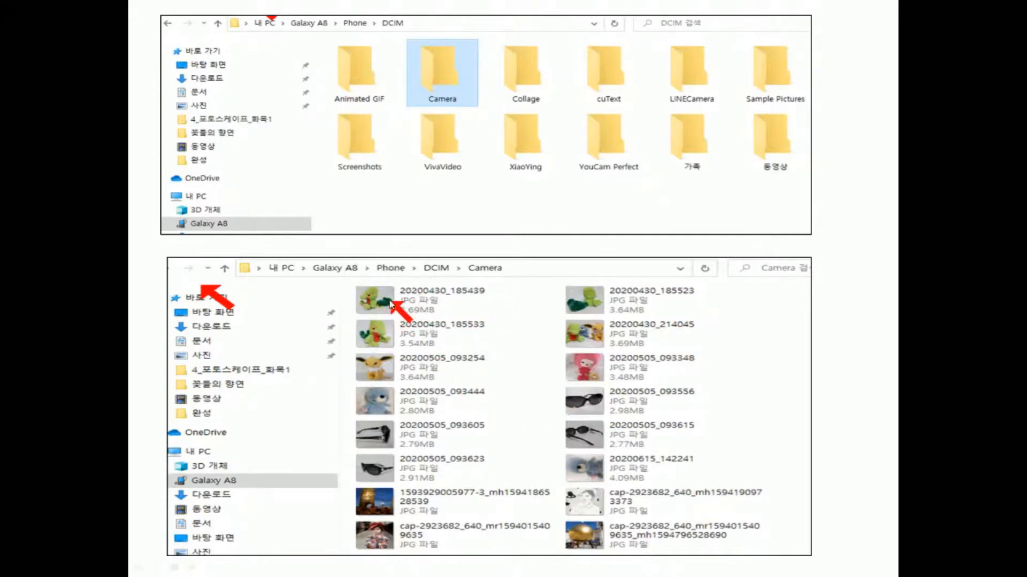
{"action": "right_click", "coordinate": [390, 303]}
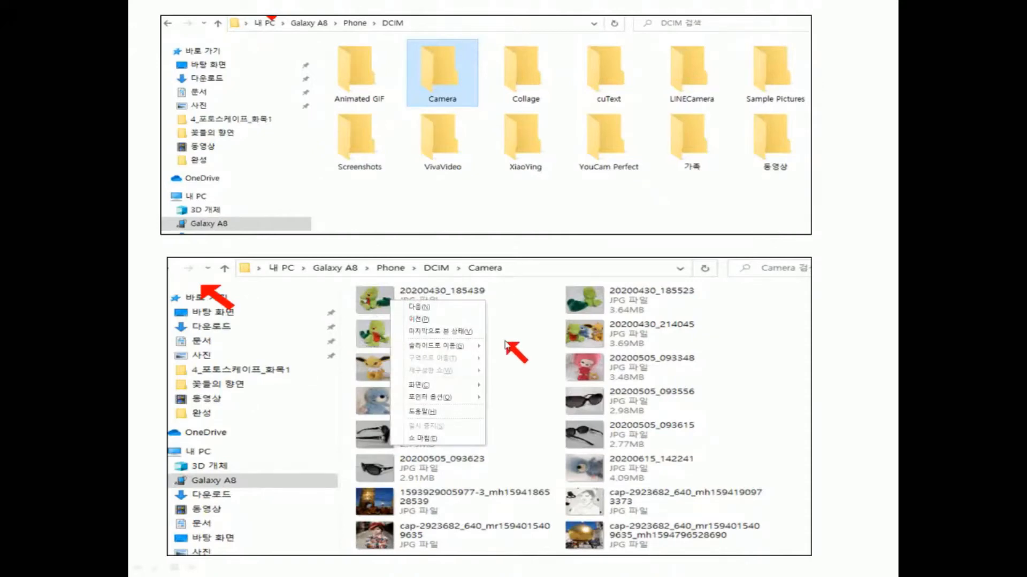
{"action": "left_click", "coordinate": [540, 260]}
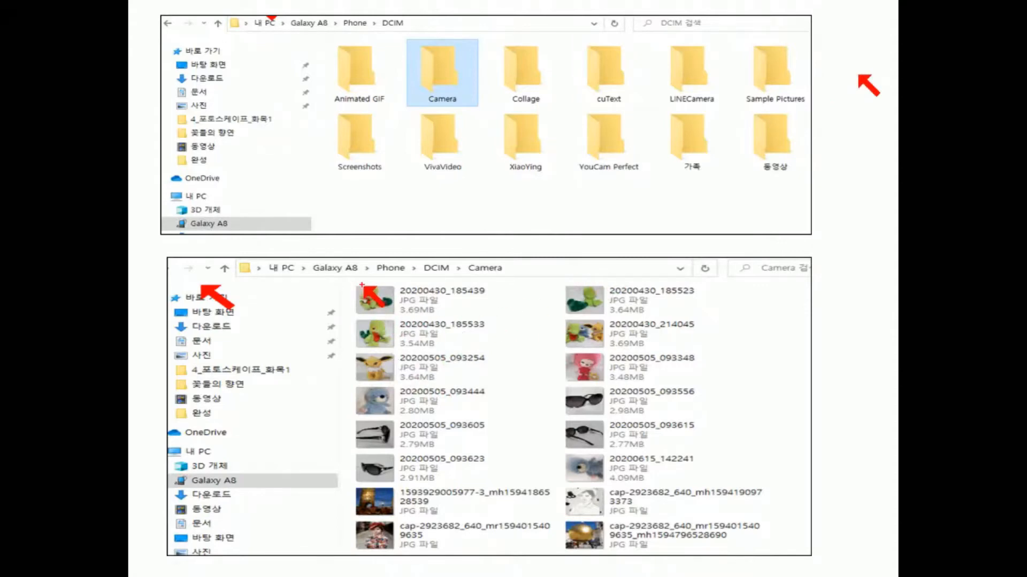
Mark photos 20200430_185439, 20200505_093444 and 20200430_214045 on the slide, box the 사진 folder, and clear the drawings
{"action": "mouse_move", "coordinate": [357, 282]}
{"action": "left_mouse_down"}
{"action": "mouse_move", "coordinate": [401, 287]}
{"action": "mouse_move", "coordinate": [396, 319]}
{"action": "mouse_move", "coordinate": [355, 312]}
{"action": "left_mouse_up"}
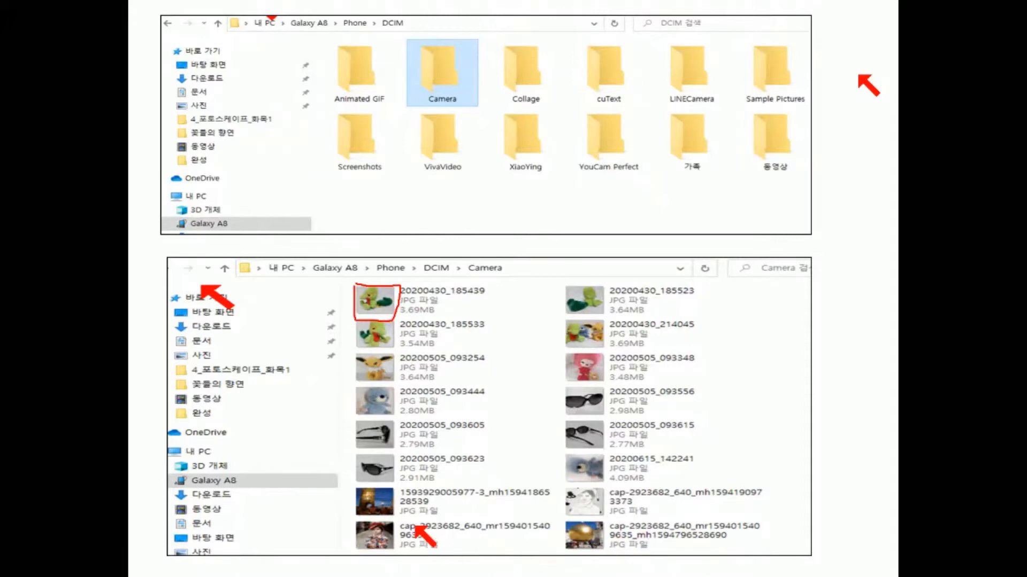
{"action": "left_click_drag", "start_coordinate": [383, 298], "coordinate": [400, 294]}
{"action": "left_click_drag", "start_coordinate": [377, 410], "coordinate": [404, 400]}
{"action": "left_click_drag", "start_coordinate": [594, 339], "coordinate": [624, 323]}
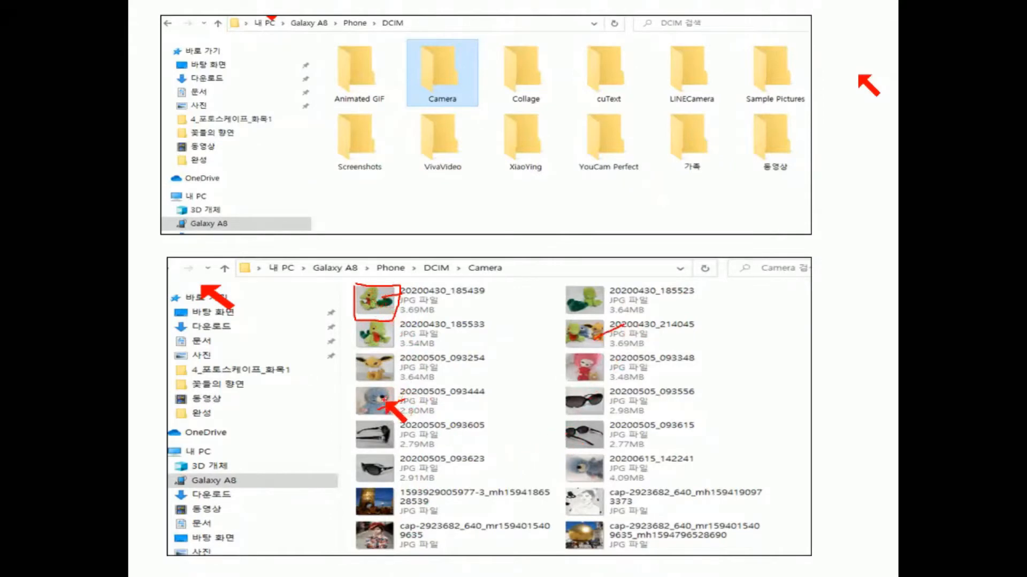
{"action": "left_click_drag", "start_coordinate": [378, 409], "coordinate": [404, 399]}
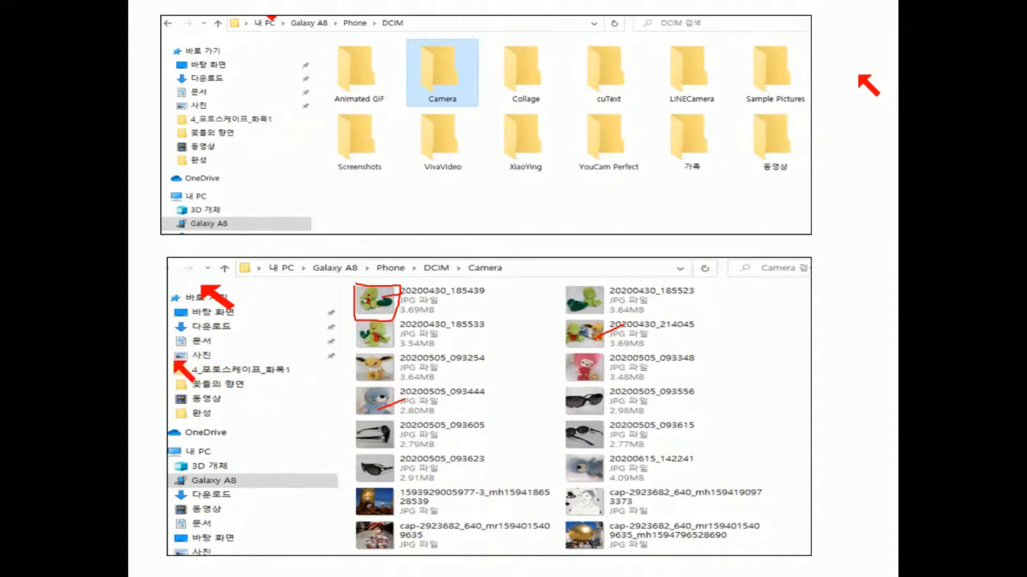
{"action": "mouse_move", "coordinate": [167, 348]}
{"action": "left_mouse_down"}
{"action": "mouse_move", "coordinate": [200, 346]}
{"action": "mouse_move", "coordinate": [231, 365]}
{"action": "left_mouse_up"}
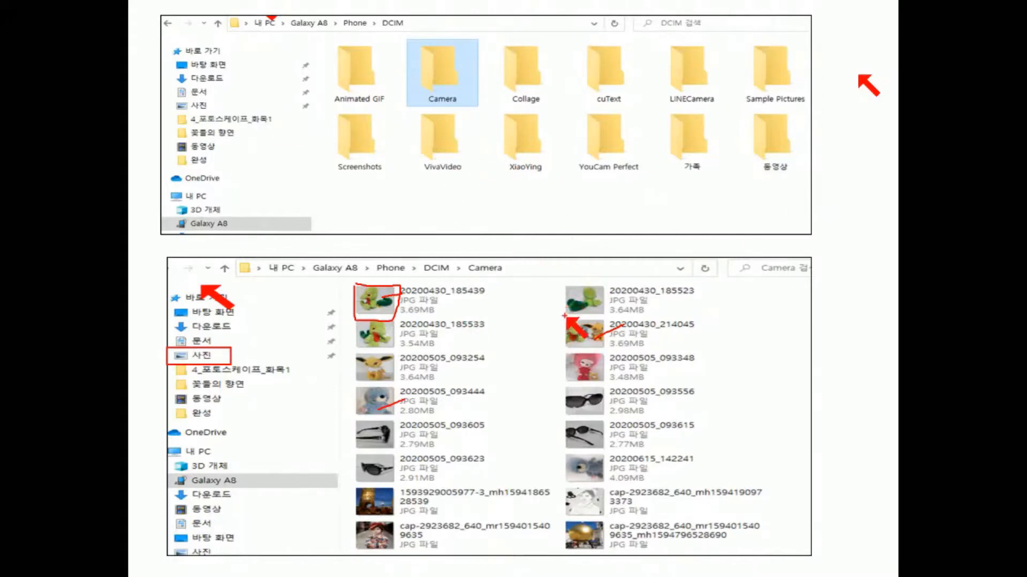
{"action": "key", "text": "e"}
End the slide show and minimize the presentation window to show the desktop
{"action": "key", "text": "Escape"}
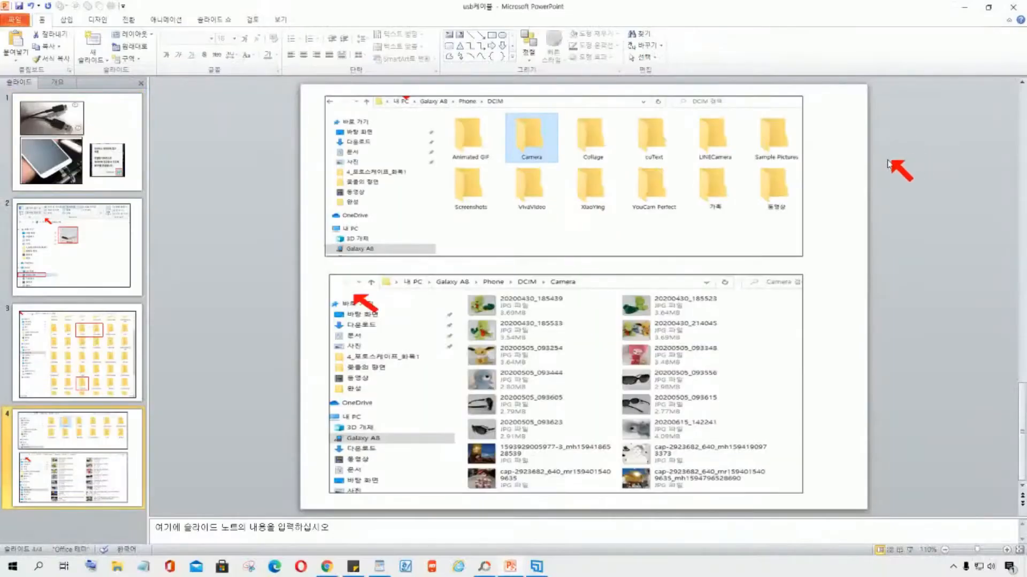
{"action": "left_click", "coordinate": [966, 12]}
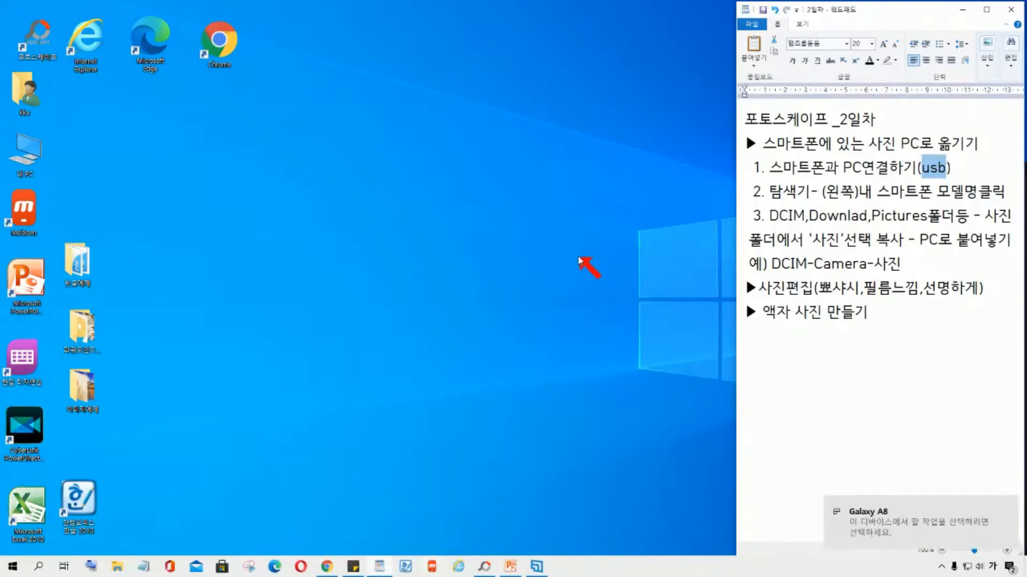
{"action": "left_click", "coordinate": [511, 568]}
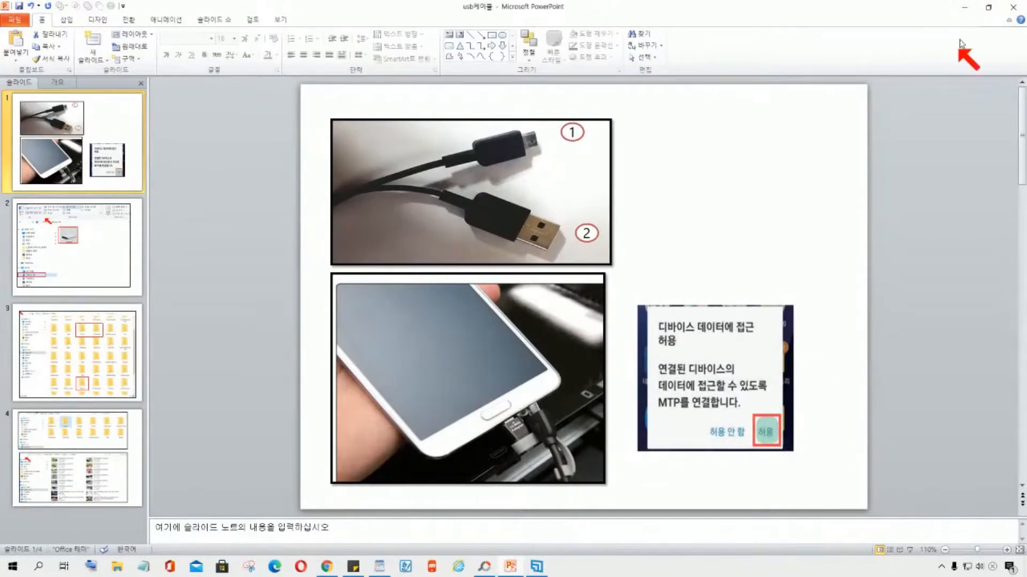
{"action": "left_click", "coordinate": [965, 8]}
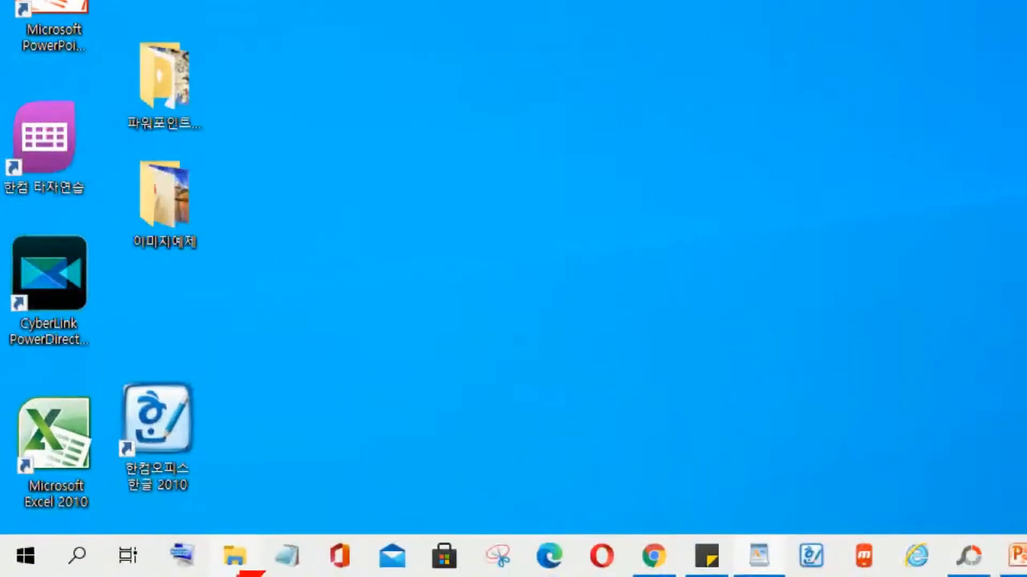
Open File Explorer and arrange its window enlarged beside the WordPad notes
{"action": "mouse_move", "coordinate": [215, 530]}
{"action": "left_mouse_down"}
{"action": "mouse_move", "coordinate": [276, 543]}
{"action": "mouse_move", "coordinate": [277, 576]}
{"action": "left_mouse_up"}
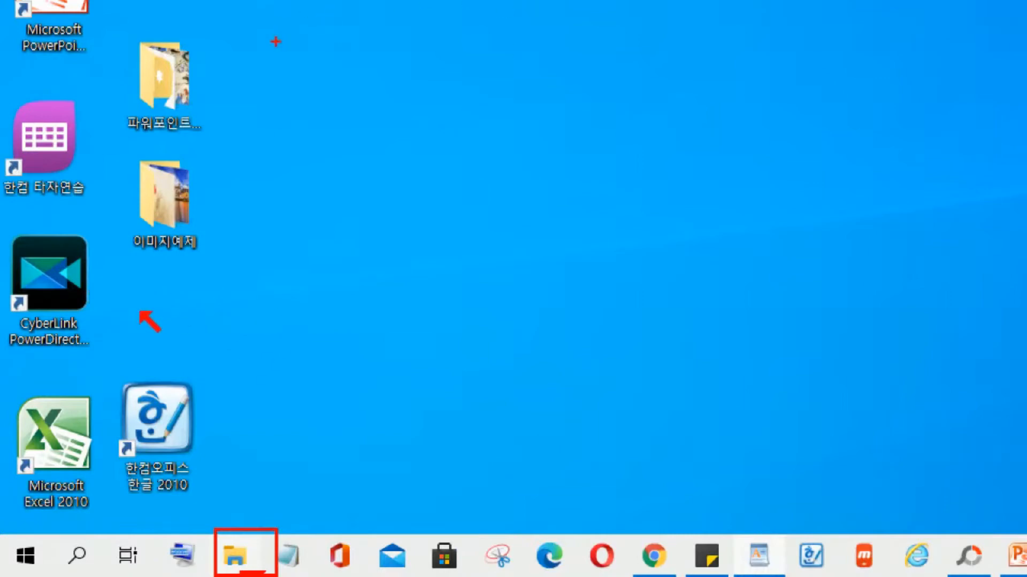
{"action": "key", "text": "Escape"}
{"action": "left_click", "coordinate": [117, 566]}
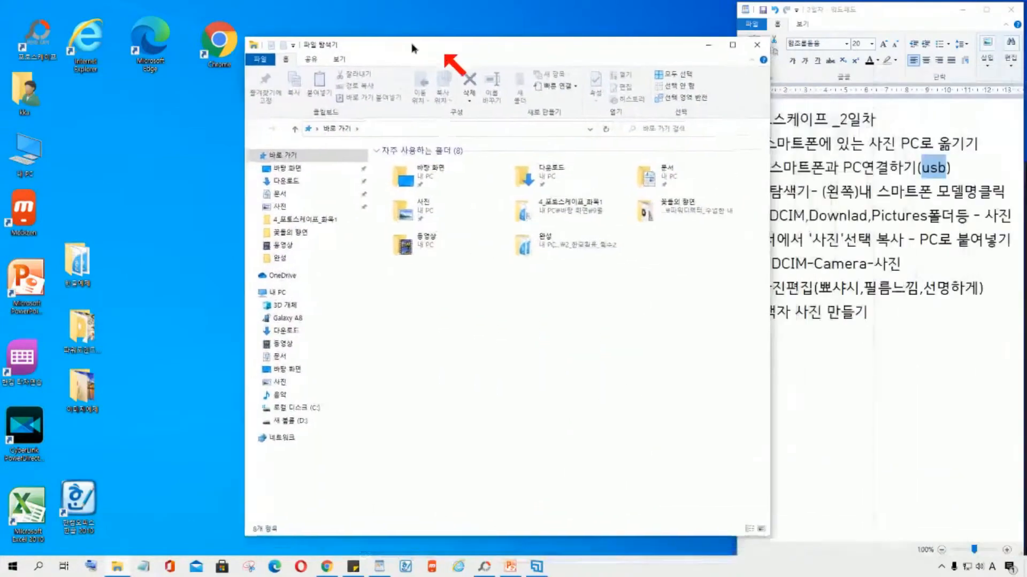
{"action": "left_click_drag", "start_coordinate": [406, 36], "coordinate": [178, 18]}
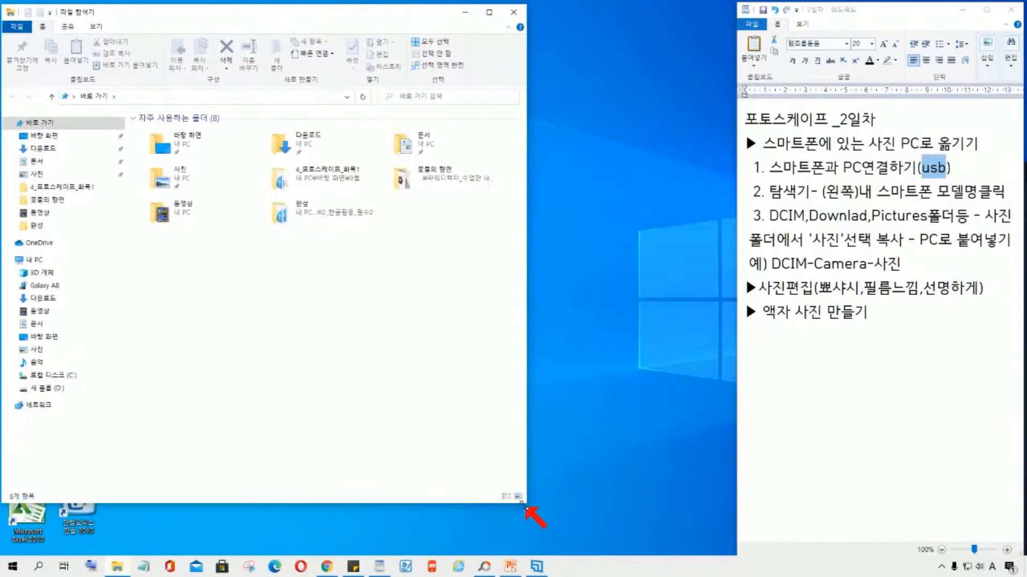
{"action": "left_click_drag", "start_coordinate": [525, 505], "coordinate": [709, 537]}
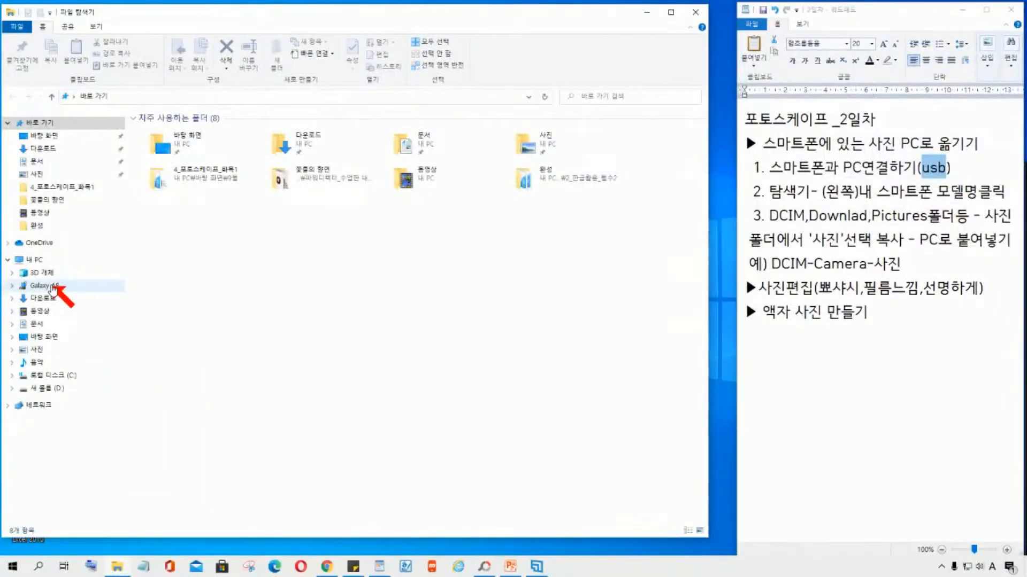
Open the phone's Camera folder under Galaxy A8 > Phone > DCIM
{"action": "left_click", "coordinate": [52, 288]}
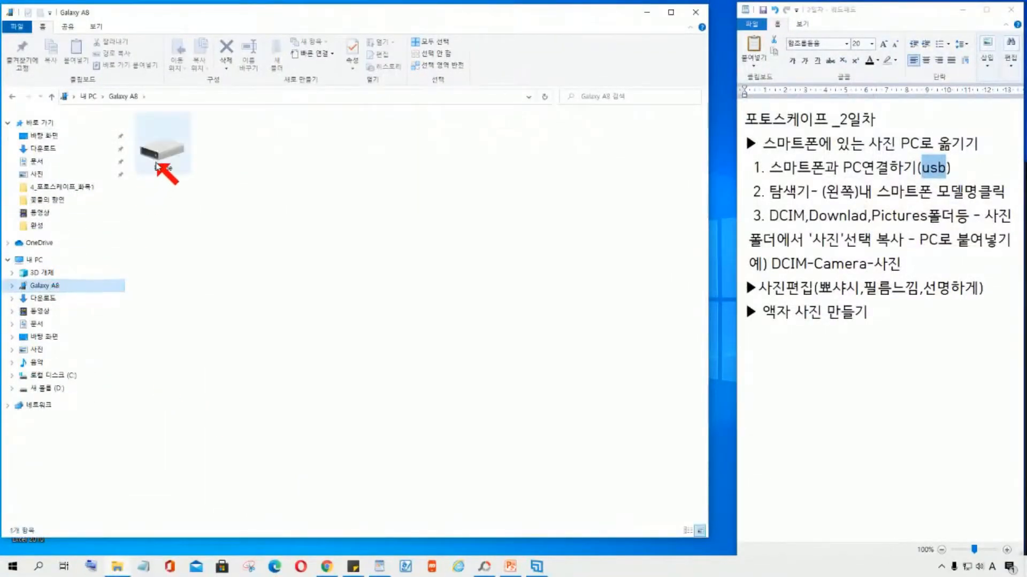
{"action": "double_click", "coordinate": [156, 164]}
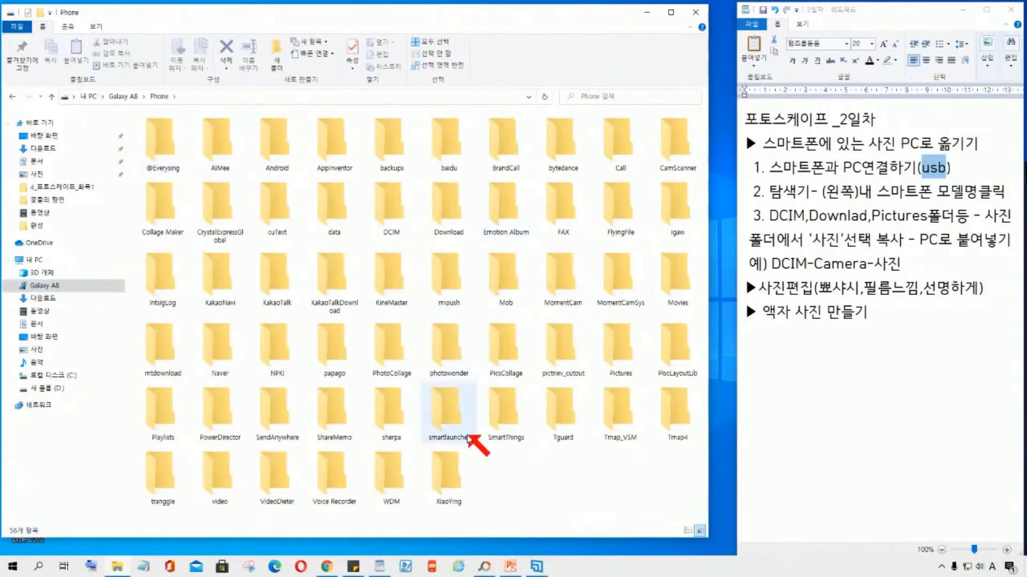
{"action": "left_click", "coordinate": [388, 210]}
{"action": "double_click", "coordinate": [387, 209]}
{"action": "double_click", "coordinate": [201, 159]}
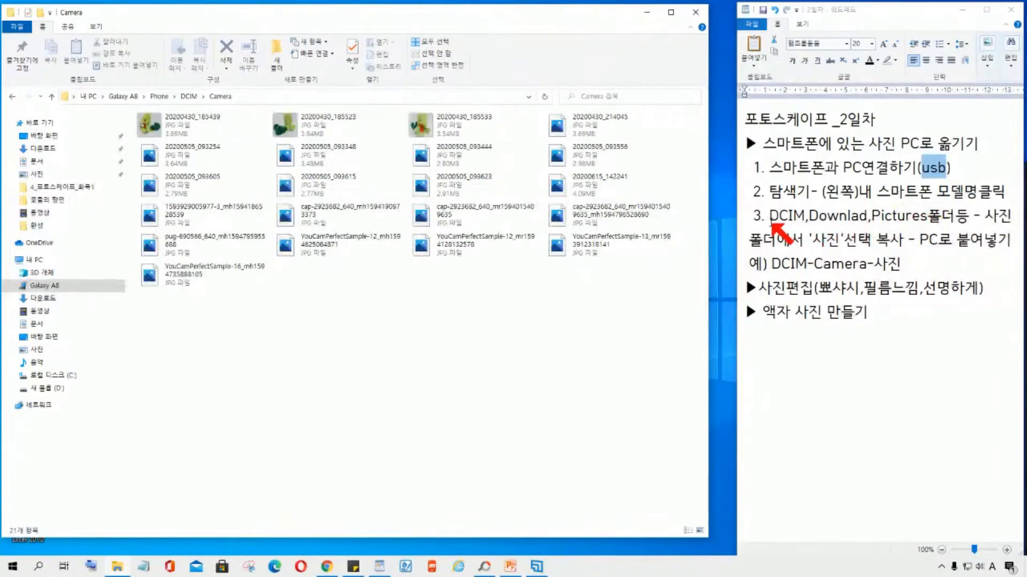
Color the text DCIM-Camera red in the example line of the WordPad notes
{"action": "left_click", "coordinate": [780, 217]}
{"action": "left_click_drag", "start_coordinate": [771, 263], "coordinate": [867, 270]}
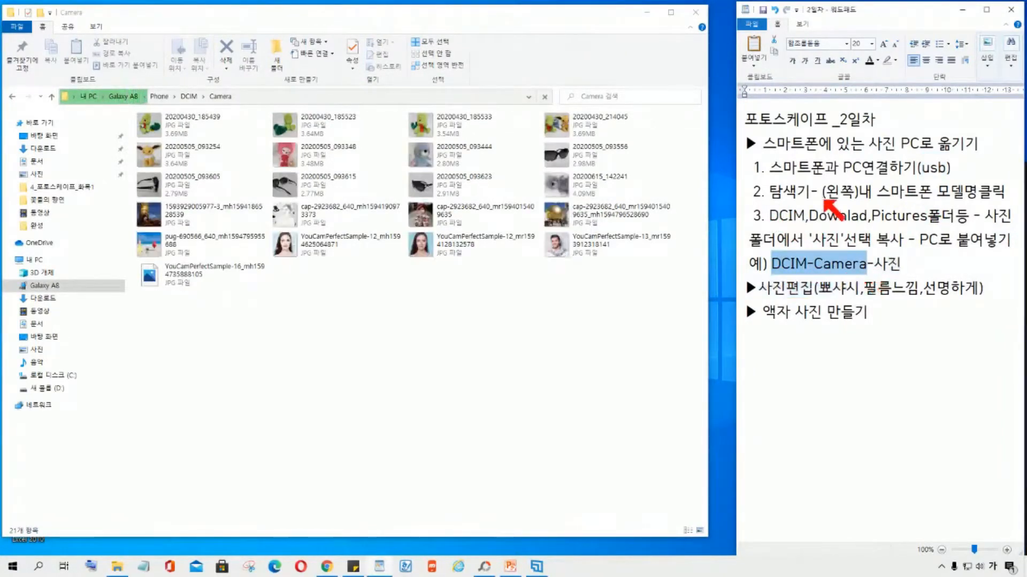
{"action": "left_click", "coordinate": [878, 61]}
{"action": "left_click", "coordinate": [880, 88]}
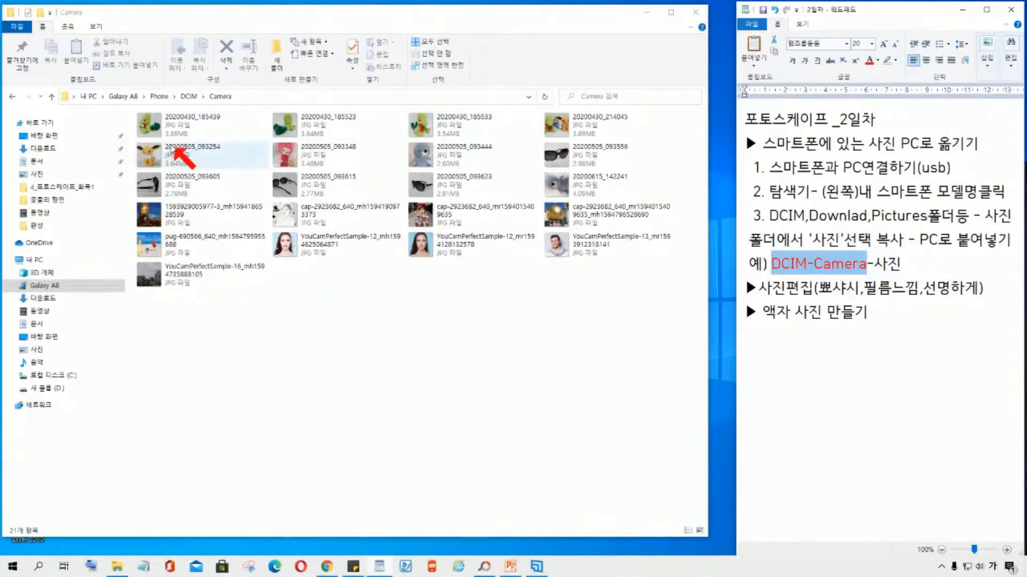
In File Explorer, select the range 20200430_185439 to 20200615_142241, followed by only 20200430_185439, 20200505_093254, 20200505_093444 and 20200430_214045
{"action": "left_click", "coordinate": [158, 128]}
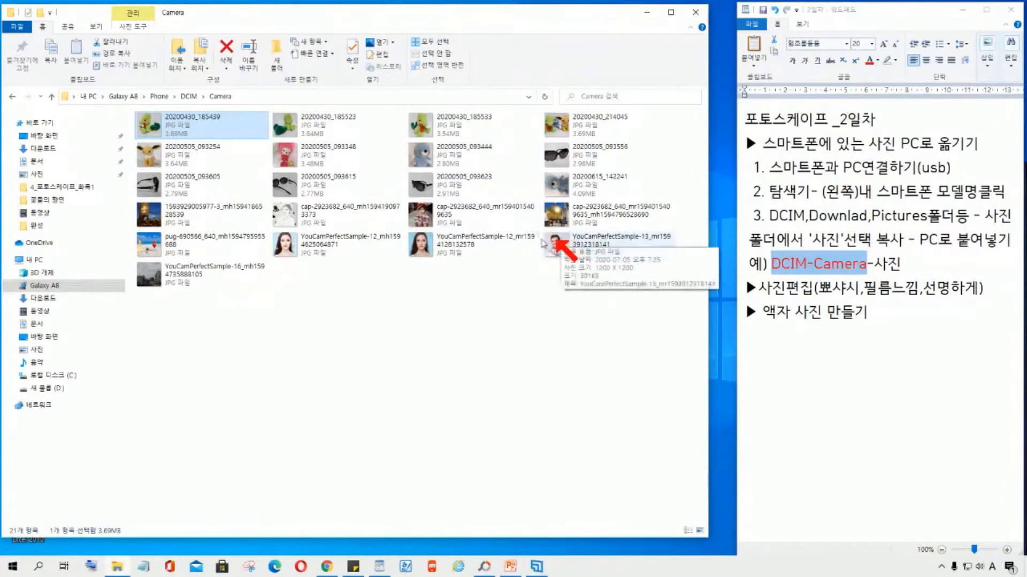
{"action": "left_click", "coordinate": [565, 183], "text": "shift"}
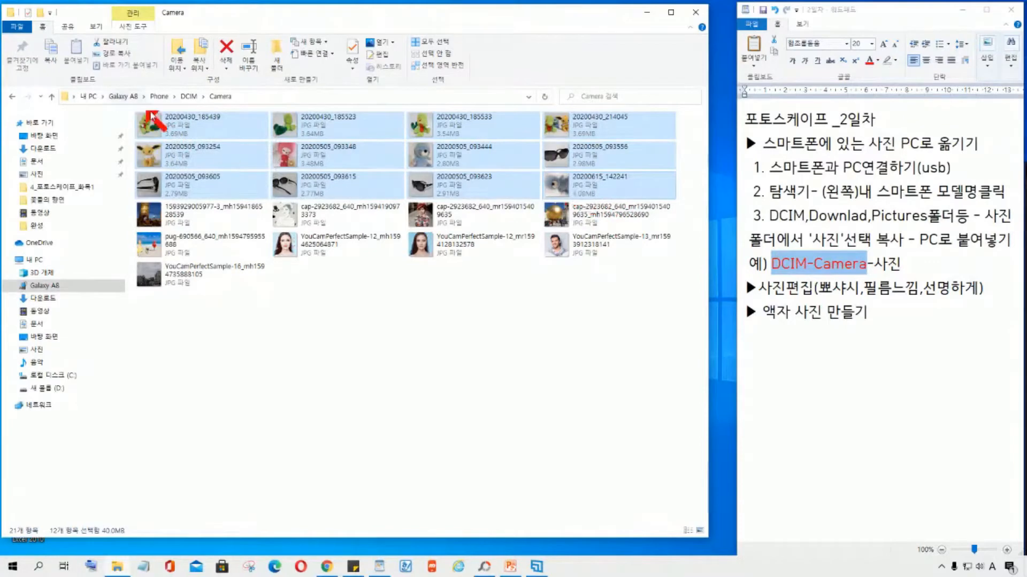
{"action": "left_click", "coordinate": [169, 130]}
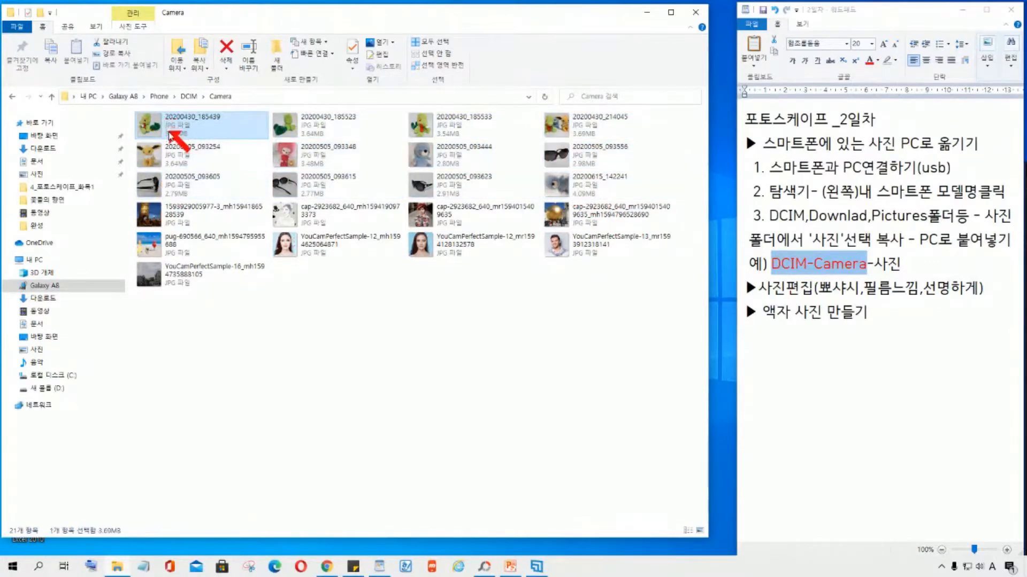
{"action": "left_click", "coordinate": [463, 153], "text": "ctrl"}
{"action": "left_click", "coordinate": [599, 126], "text": "ctrl"}
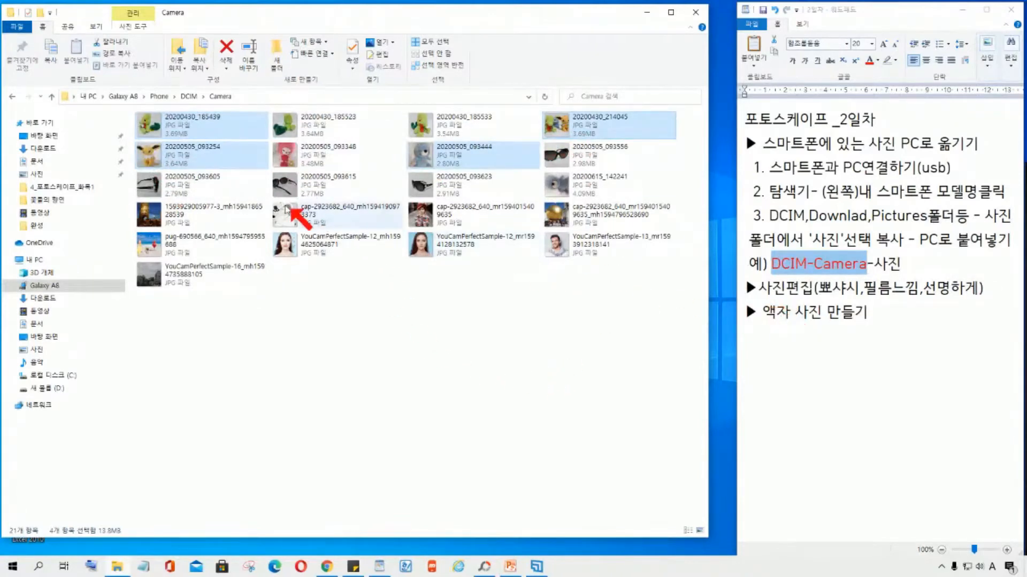
Select every photo in the Camera folder, from 20200430_185439 through the last YouCamPerfectSample-16 file
{"action": "left_click", "coordinate": [164, 127]}
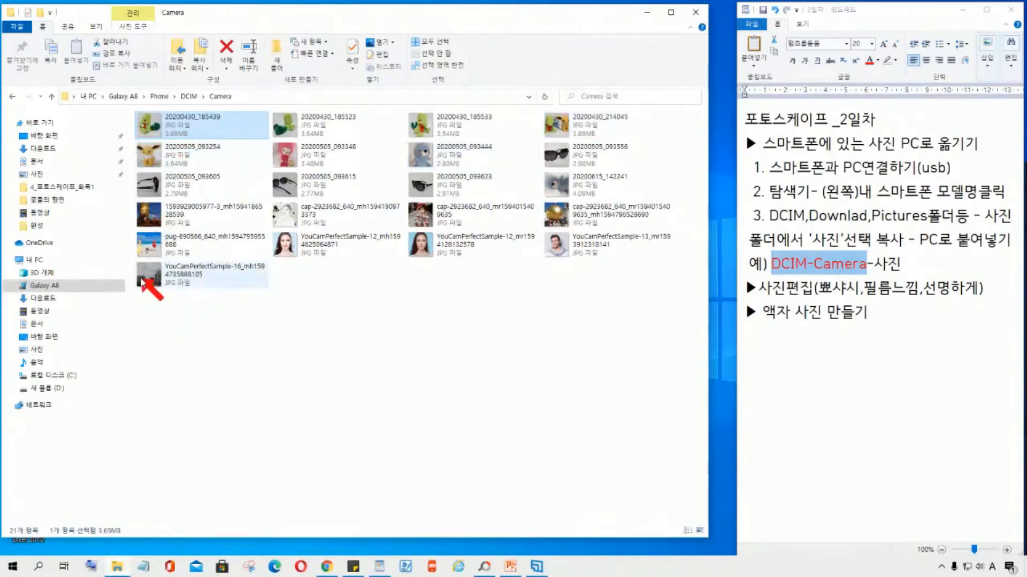
{"action": "left_click", "coordinate": [144, 281], "text": "shift"}
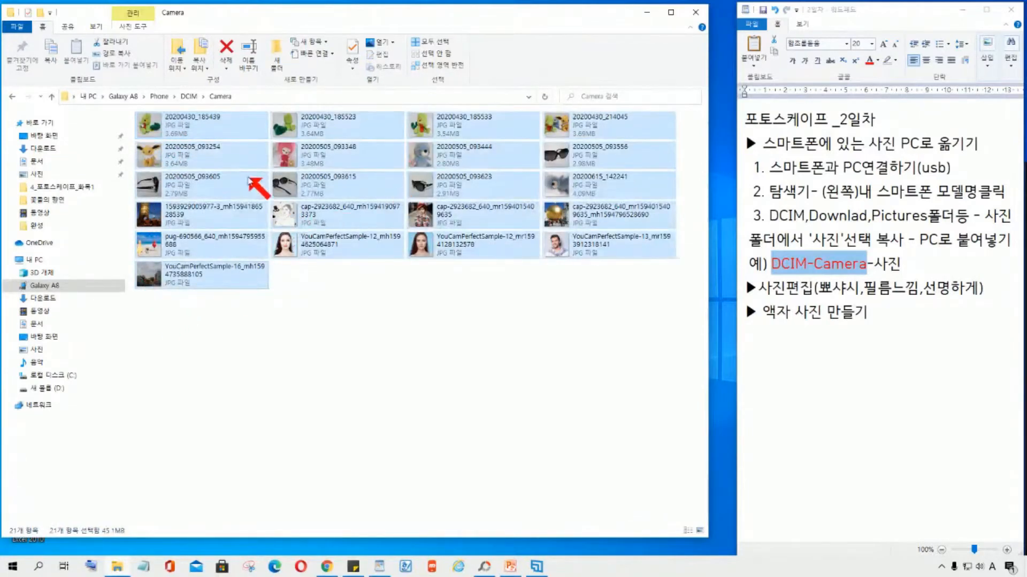
Copy the selected Camera photos and open the PC's 사진 folder
{"action": "right_click", "coordinate": [212, 137]}
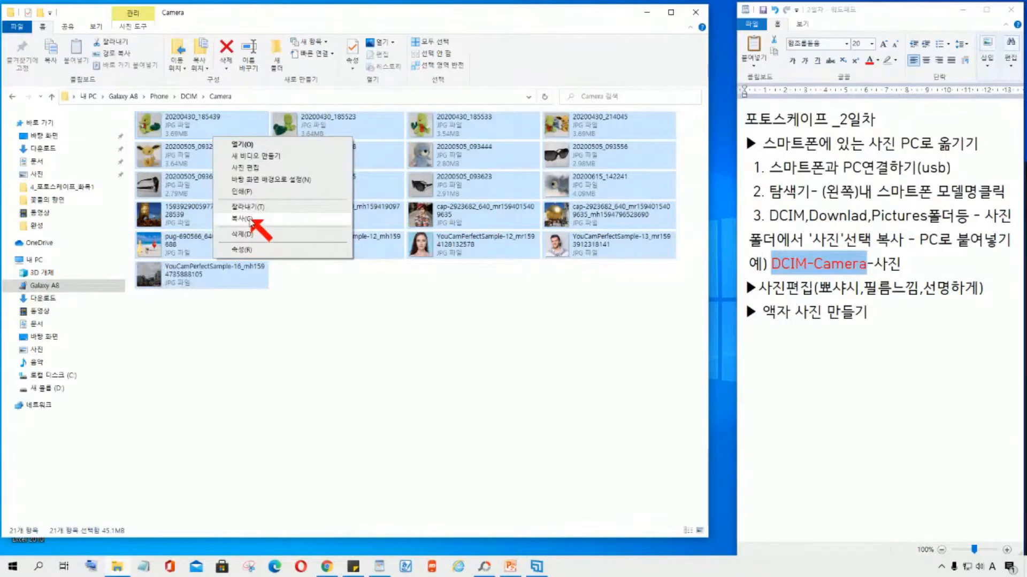
{"action": "left_click", "coordinate": [241, 219]}
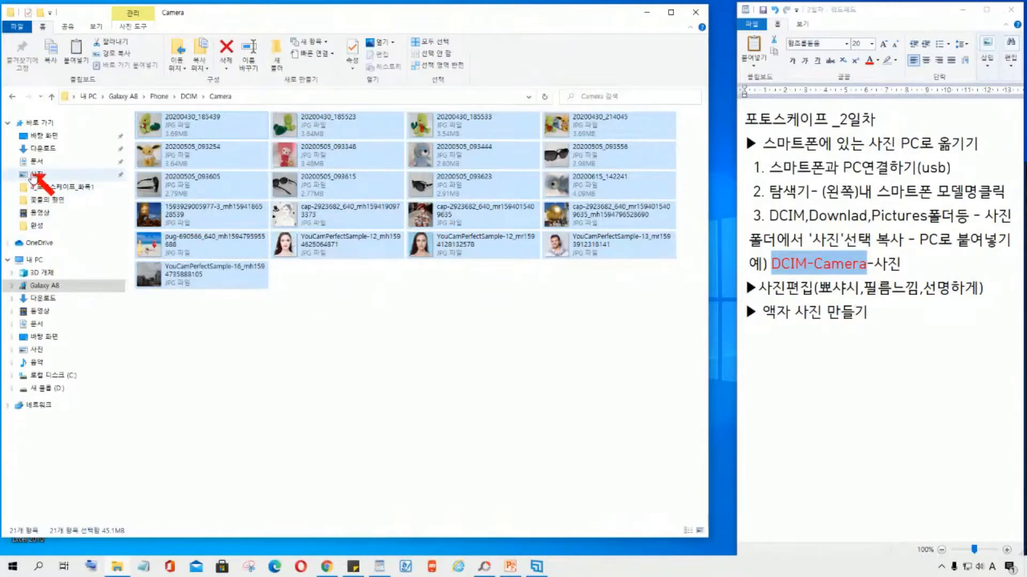
{"action": "left_click", "coordinate": [35, 175]}
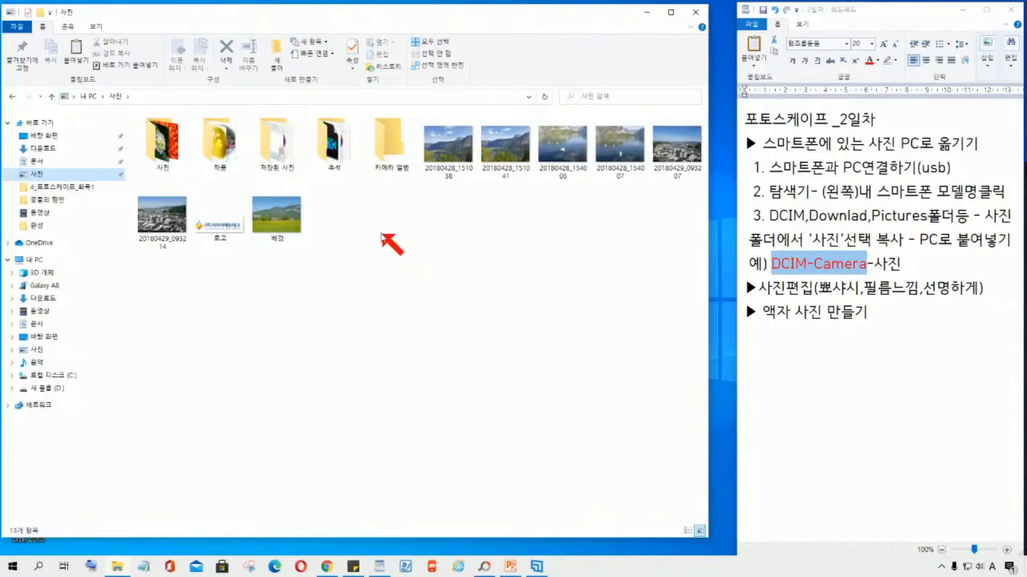
{"action": "left_click", "coordinate": [381, 246]}
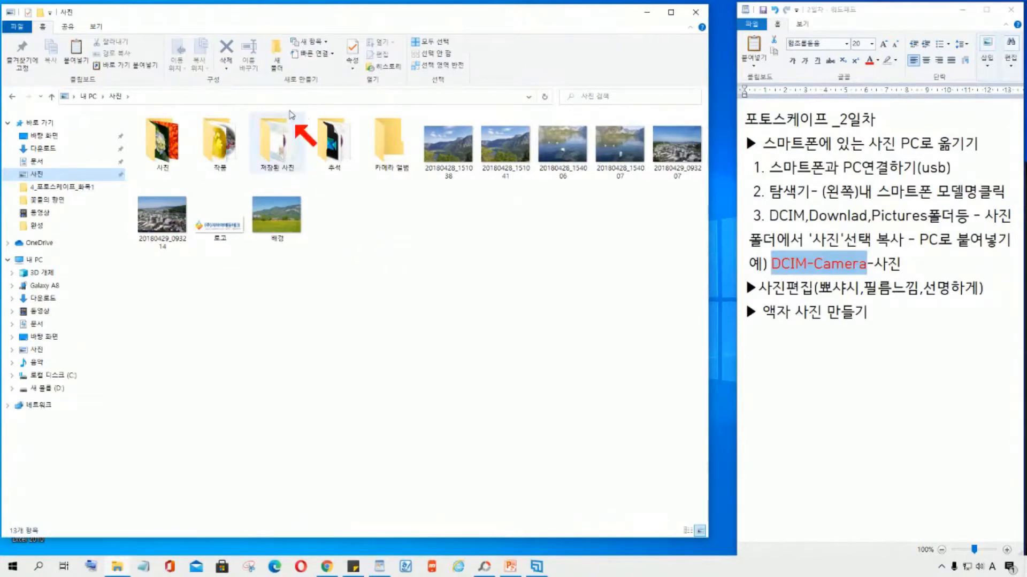
Create a new folder named 스마트폰 사진 inside the 사진 folder
{"action": "left_click", "coordinate": [277, 50]}
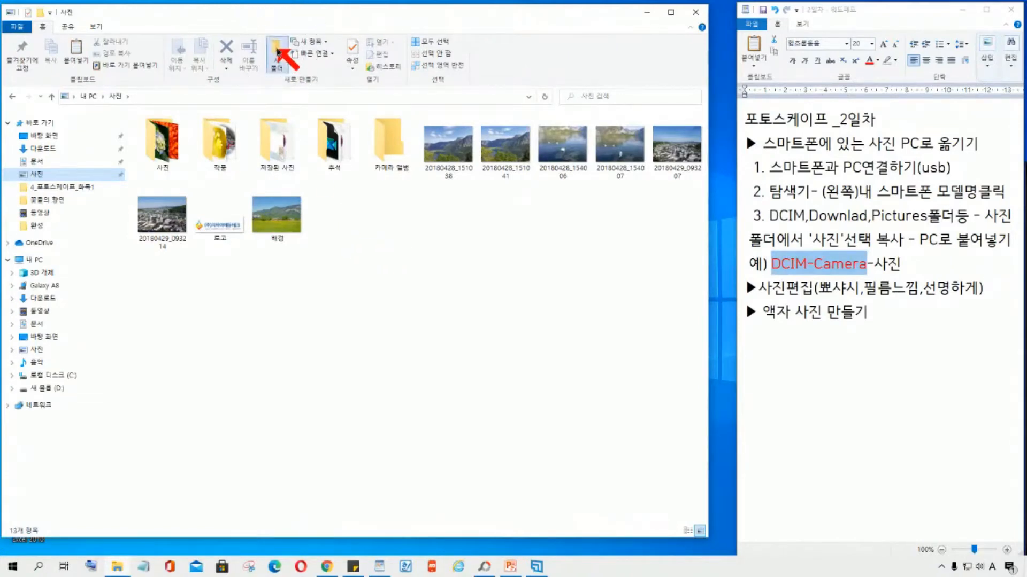
{"action": "key", "text": "Hangul"}
{"action": "type", "text": "스마트폰 사진"}
{"action": "key", "text": "Return"}
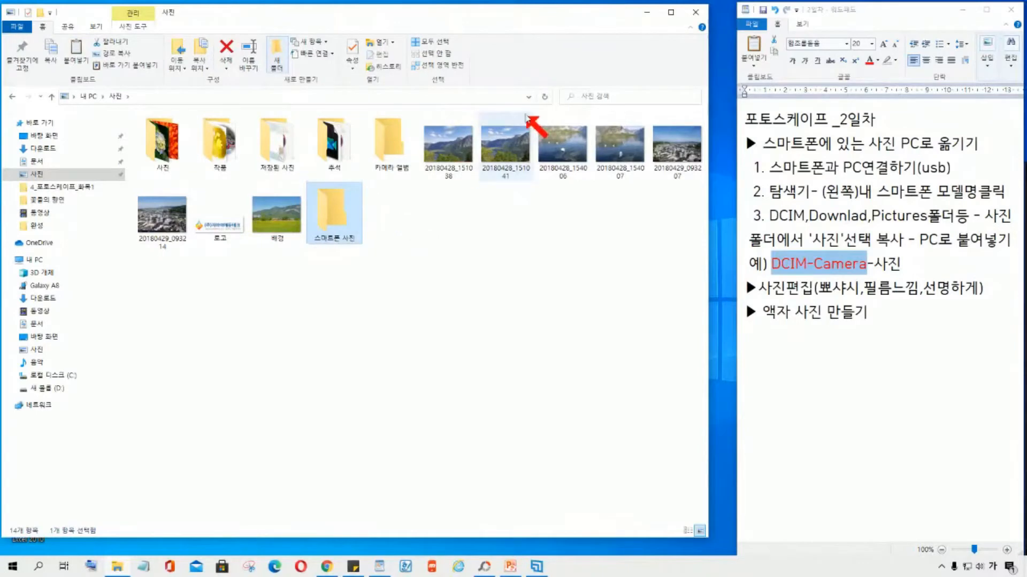
Open the 스마트폰 사진 folder and paste the copied phone photos into it
{"action": "double_click", "coordinate": [341, 230]}
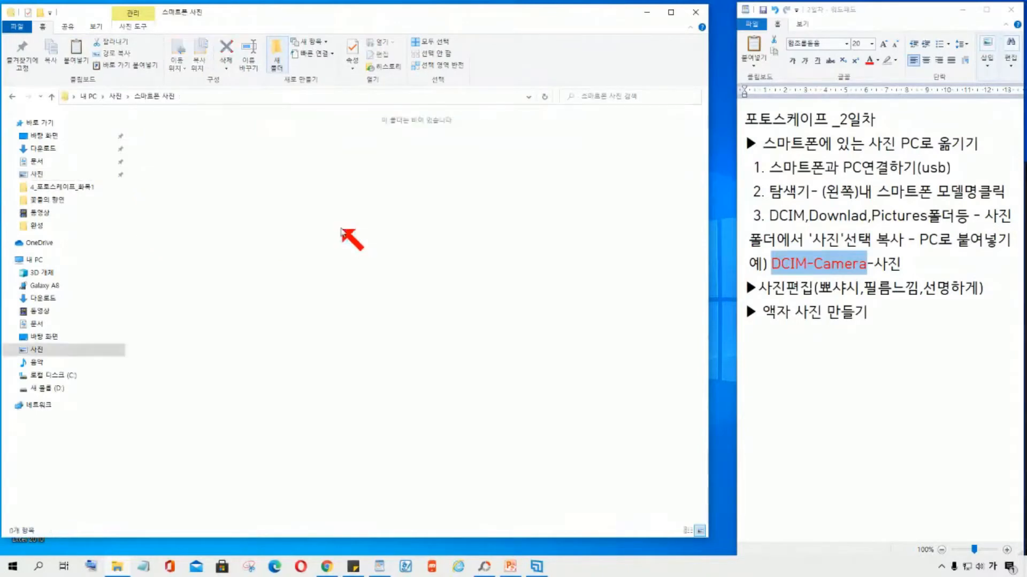
{"action": "right_click", "coordinate": [275, 162]}
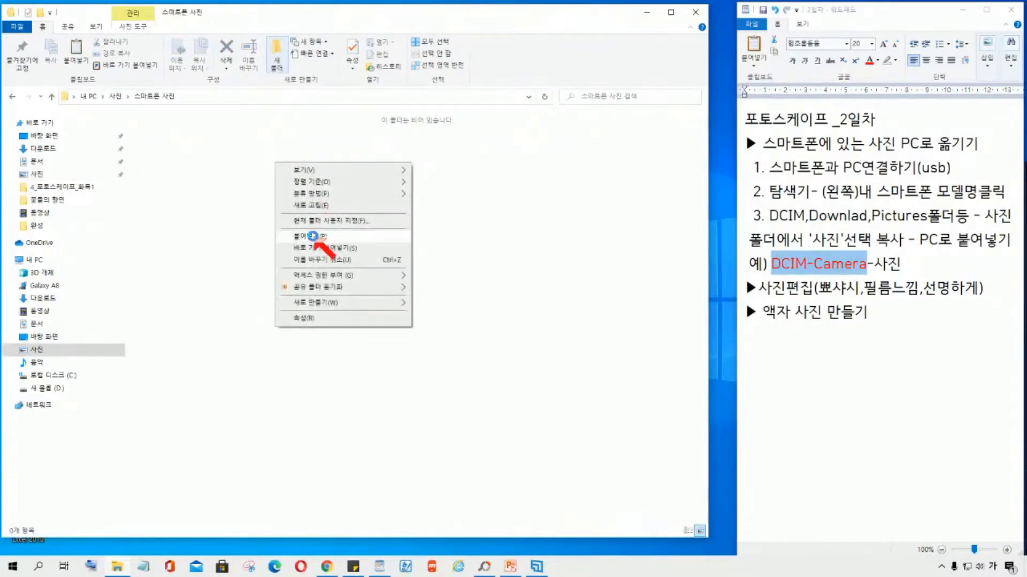
{"action": "left_click", "coordinate": [314, 237]}
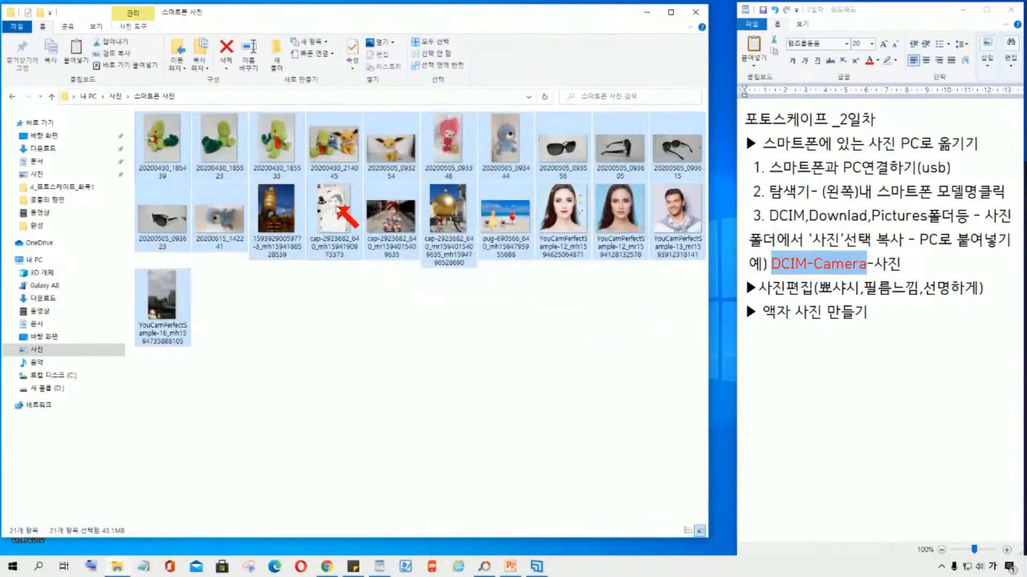
In the WordPad notes, add "선택 후 내 pc" to the end of the DCIM-Camera-사진 example line
{"action": "left_click", "coordinate": [908, 274]}
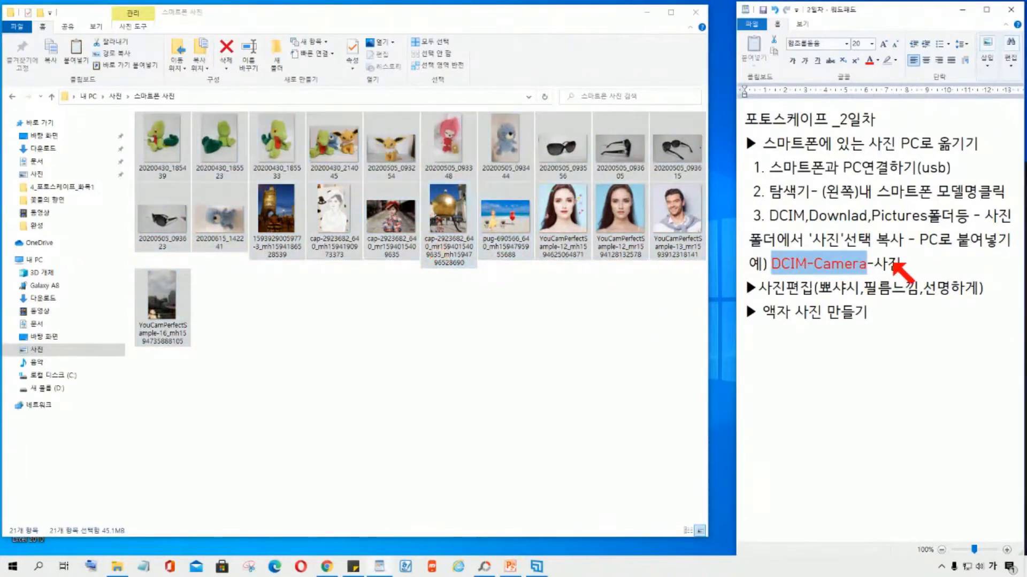
{"action": "left_click", "coordinate": [907, 262]}
{"action": "key", "text": "Hangul"}
{"action": "type", "text": "tj"}
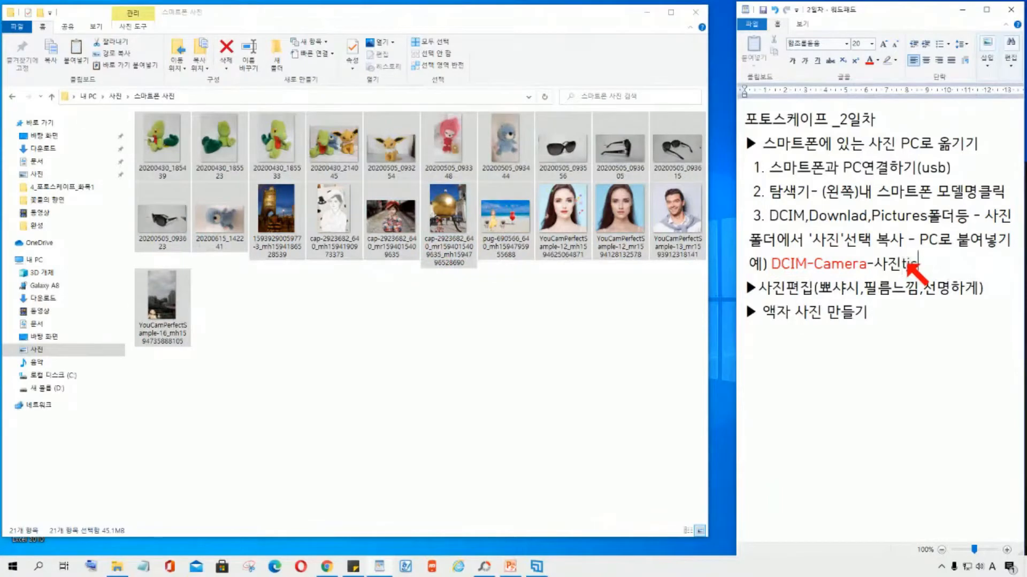
{"action": "key", "text": "BackSpace"}
{"action": "key", "text": "BackSpace"}
{"action": "key", "text": "Hangul"}
{"action": "type", "text": "선택 후"}
{"action": "type", "text": "so"}
{"action": "key", "text": "BackSpace"}
{"action": "key", "text": "BackSpace"}
{"action": "key", "text": "Hangul"}
{"action": "type", "text": "내"}
{"action": "key", "text": "Hangul"}
{"action": "type", "text": "pc"}
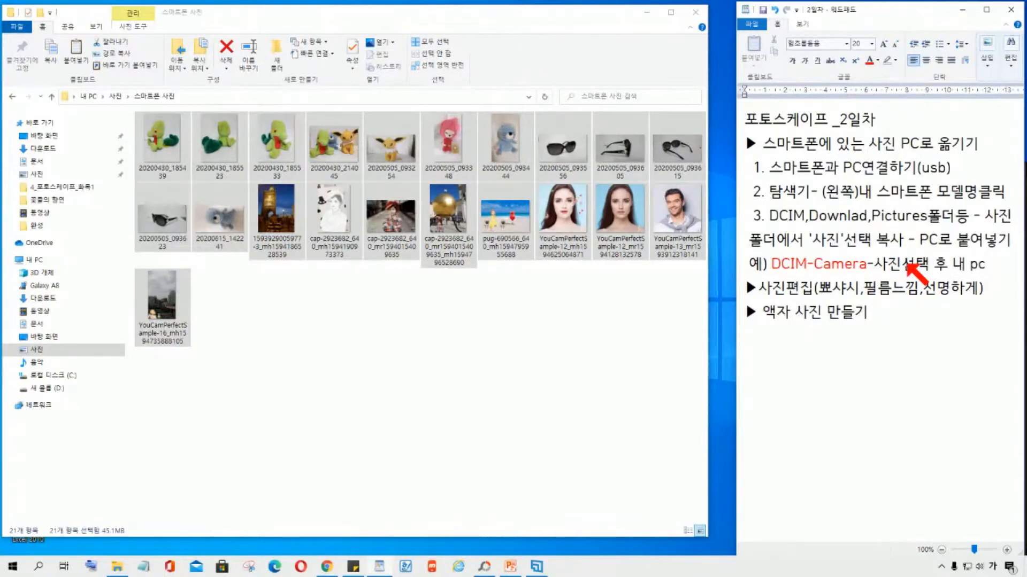
Continue the example line after "내 pc" with "-사진폴더-"
{"action": "type", "text": "-"}
{"action": "key", "text": "Hangul"}
{"action": "type", "text": "사"}
{"action": "type", "text": "진포"}
{"action": "type", "text": "ㄹ더"}
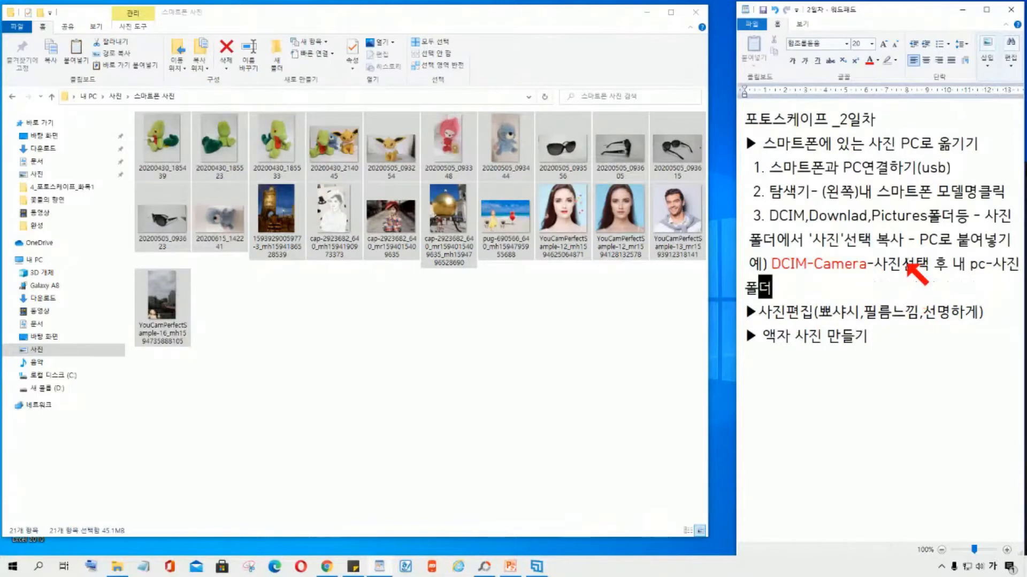
{"action": "type", "text": "-;스마트"}
{"action": "key", "text": "BackSpace"}
{"action": "key", "text": "BackSpace"}
{"action": "key", "text": "BackSpace"}
{"action": "key", "text": "BackSpace"}
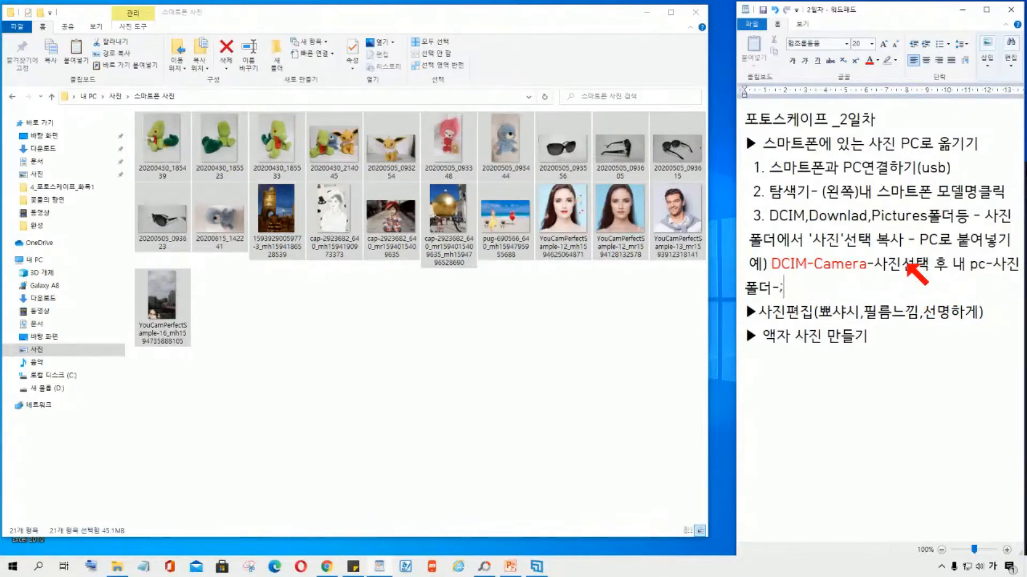
Finish the example line with "'스마트폰사진'- 붙여넣기"
{"action": "type", "text": "'스말"}
{"action": "key", "text": "BackSpace"}
{"action": "type", "text": "트폰산지"}
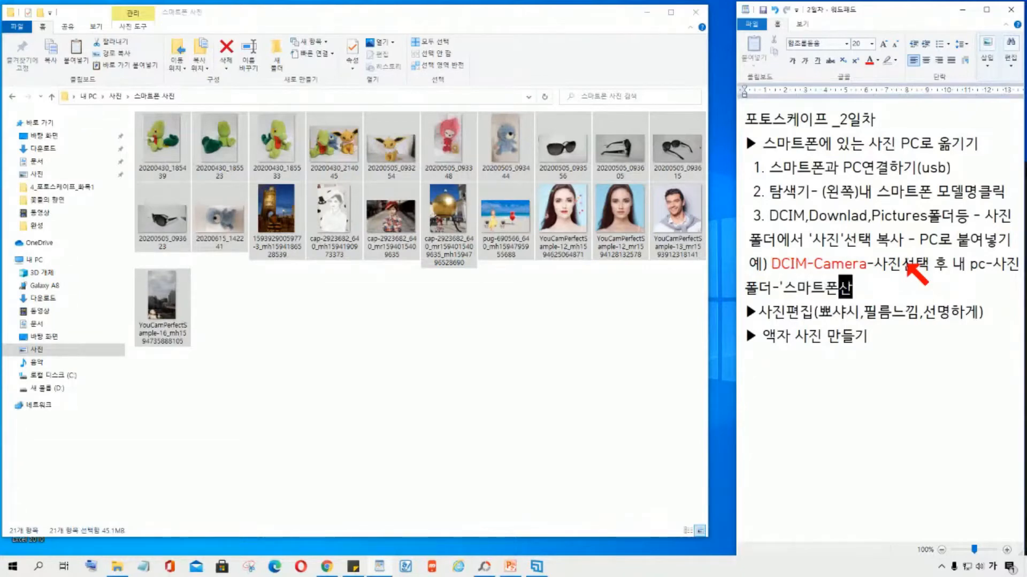
{"action": "key", "text": "BackSpace"}
{"action": "key", "text": "BackSpace"}
{"action": "key", "text": "BackSpace"}
{"action": "type", "text": "사지"}
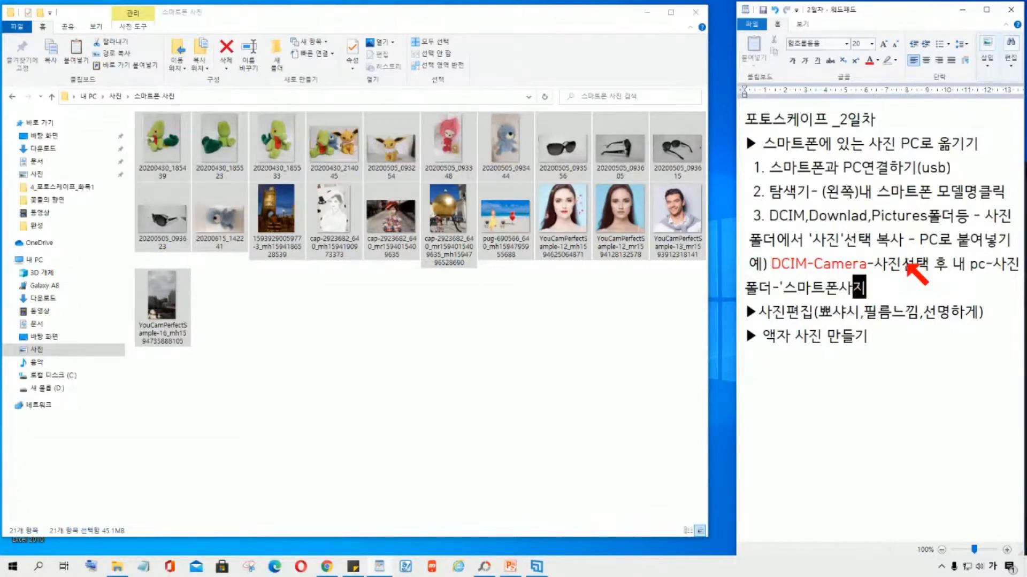
{"action": "type", "text": "'"}
{"action": "type", "text": "- "}
{"action": "type", "text": "붙ㅇ"}
{"action": "key", "text": "BackSpace"}
{"action": "key", "text": "BackSpace"}
{"action": "type", "text": "붙여넣기"}
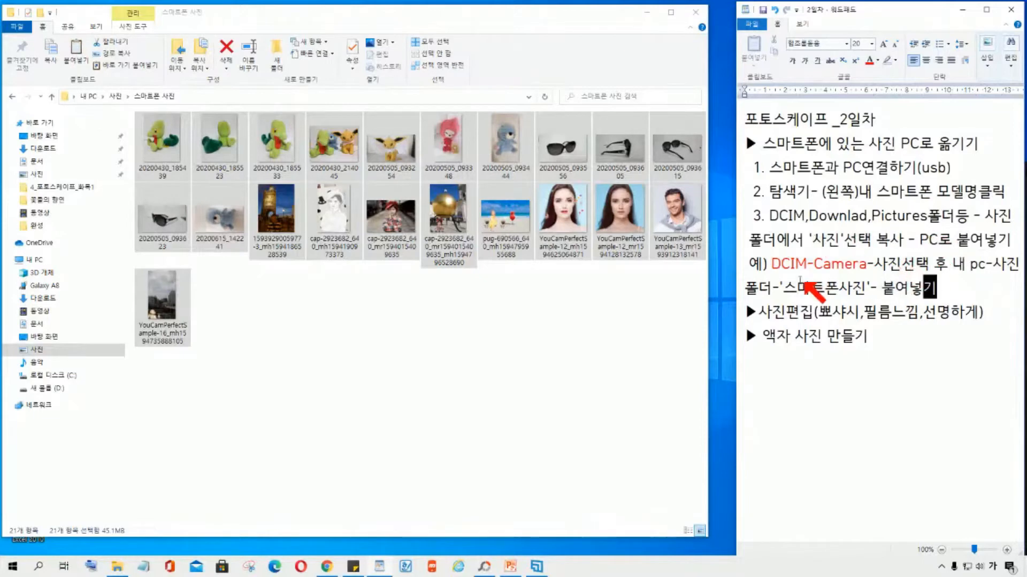
Enclose the path in square brackets so it reads [내 pc-사진폴더-'스마트폰사진']
{"action": "left_click_drag", "start_coordinate": [771, 264], "coordinate": [855, 289]}
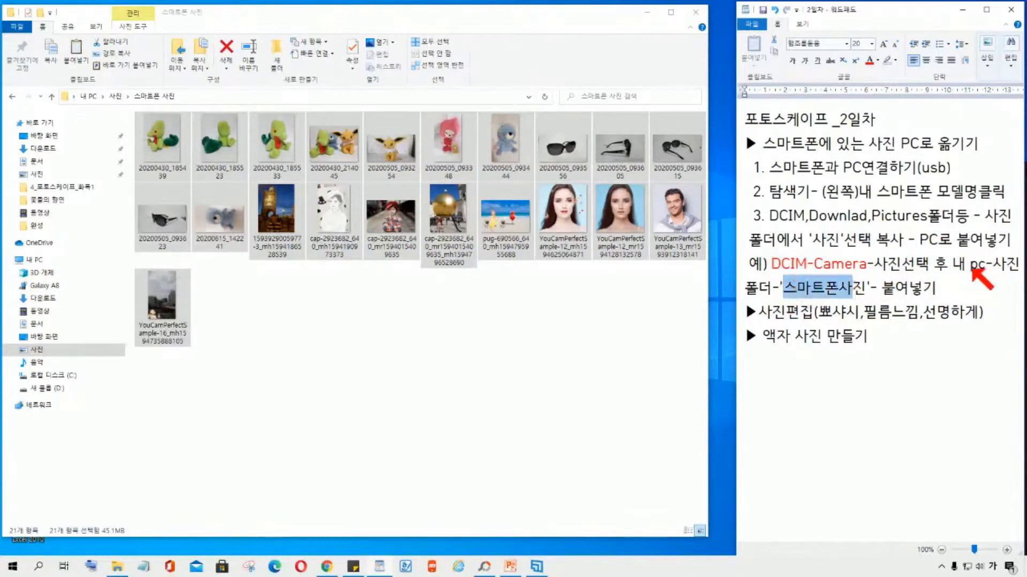
{"action": "left_click", "coordinate": [969, 264]}
{"action": "type", "text": "["}
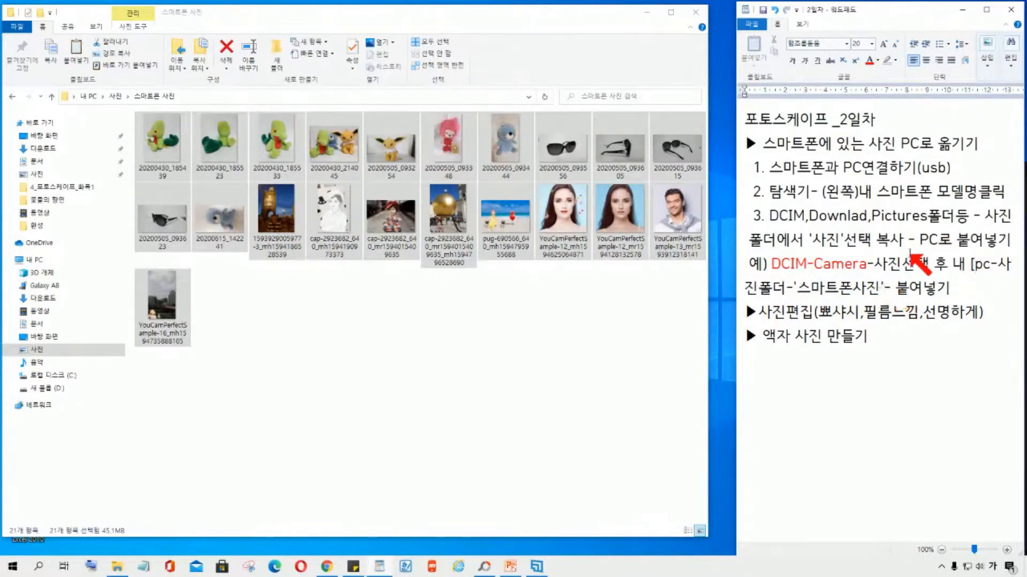
{"action": "type", "text": "]"}
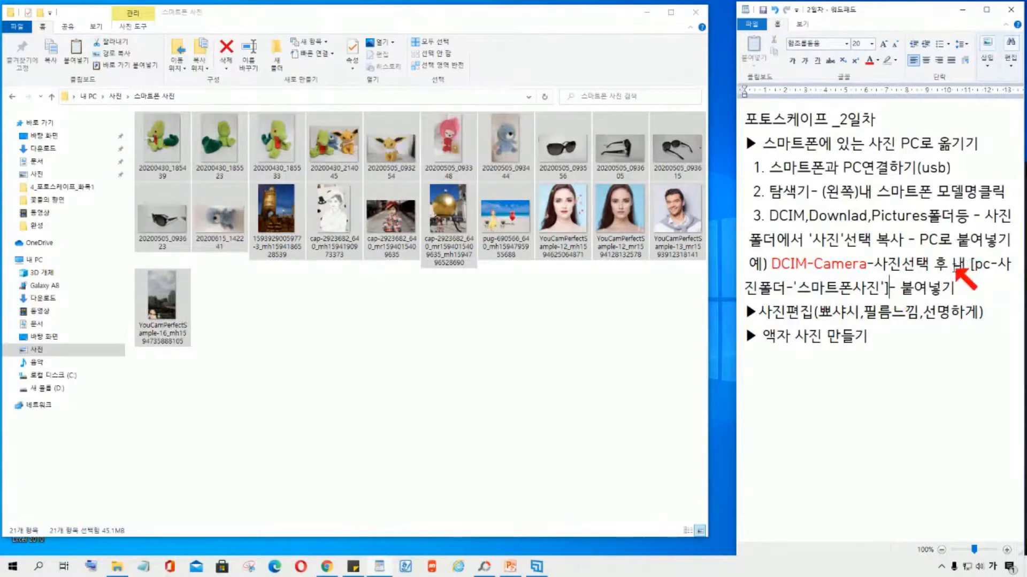
{"action": "left_click_drag", "start_coordinate": [975, 268], "coordinate": [931, 281]}
{"action": "left_click", "coordinate": [970, 264]}
{"action": "left_click", "coordinate": [984, 263]}
{"action": "left_click", "coordinate": [972, 268]}
{"action": "key", "text": "Delete"}
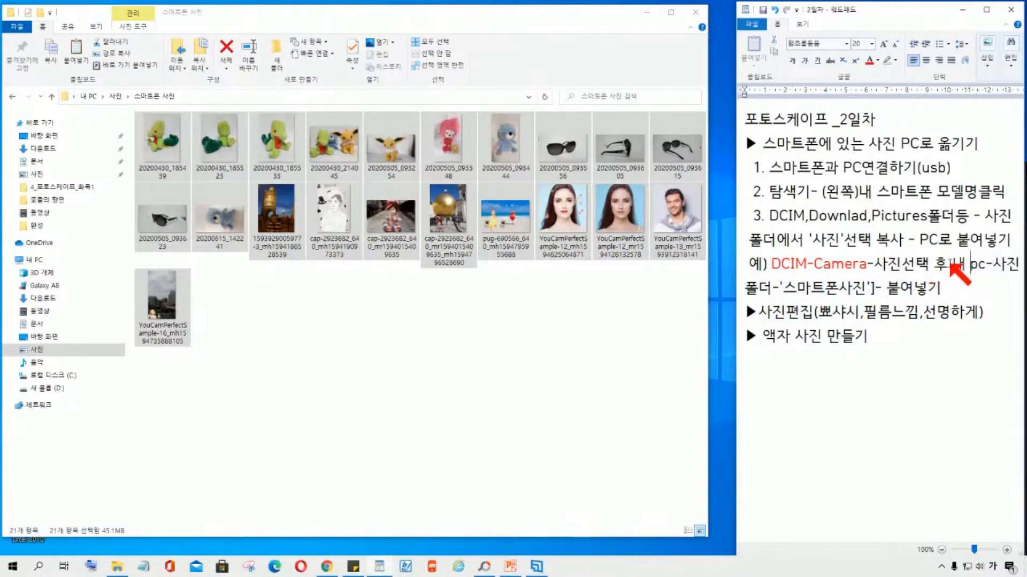
{"action": "type", "text": "["}
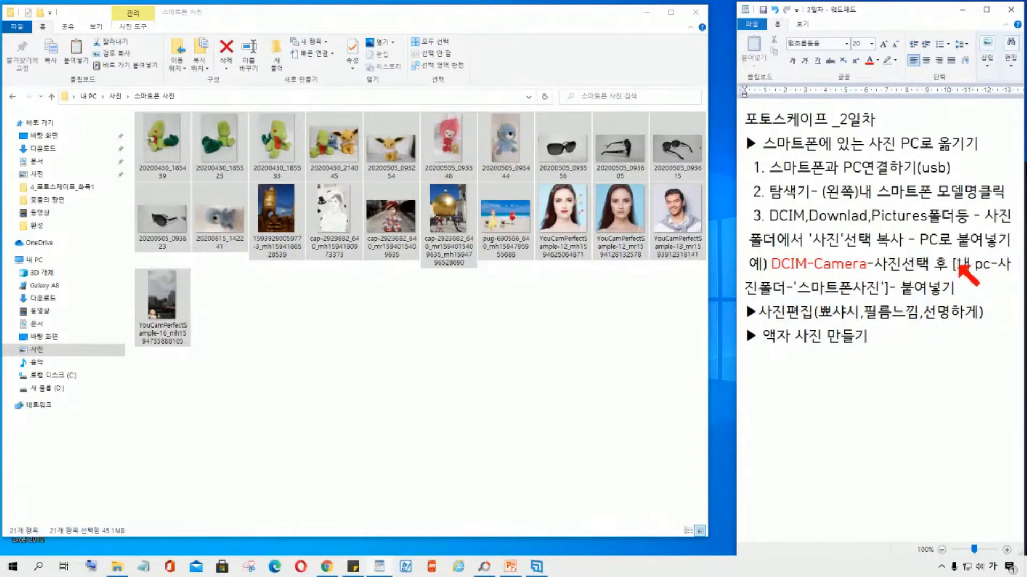
Color the bracketed text [내 pc-사진폴더-'스마트폰사진'] red and clear the selection
{"action": "left_click_drag", "start_coordinate": [960, 266], "coordinate": [888, 292]}
{"action": "left_click", "coordinate": [870, 59]}
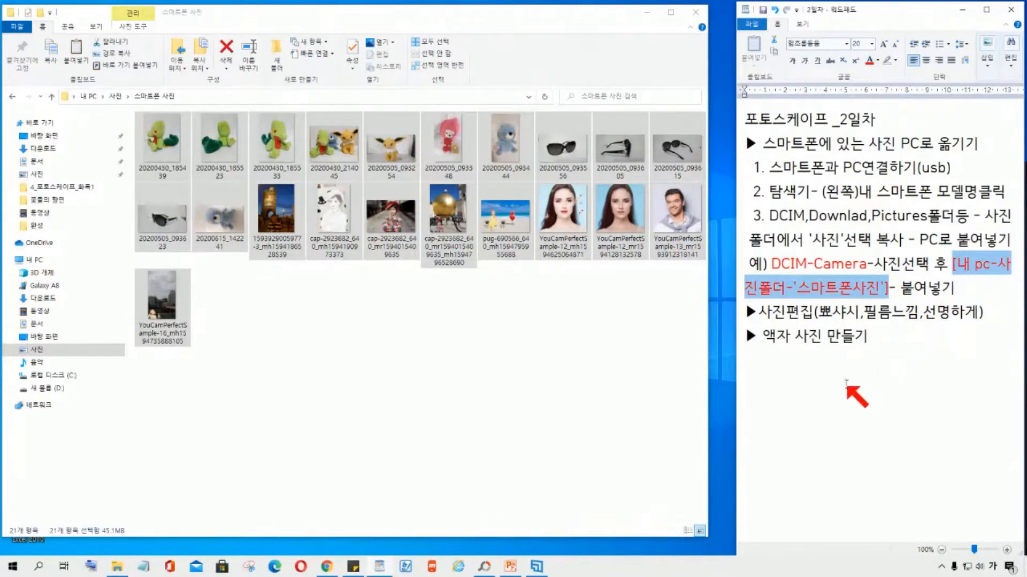
{"action": "left_click", "coordinate": [802, 363]}
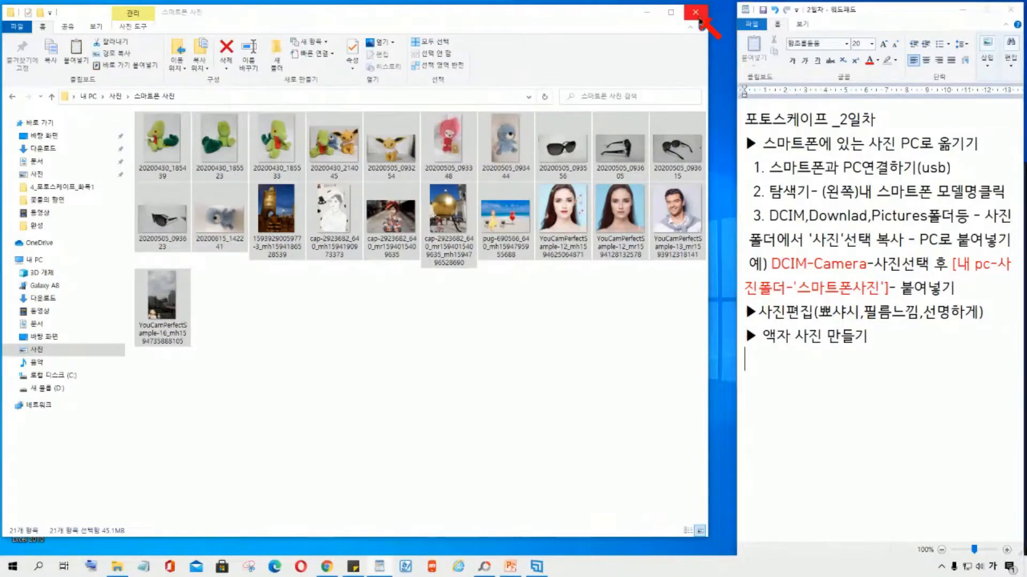
Close File Explorer, switch to PhotoScape and open its photo editor (사진편집)
{"action": "left_click", "coordinate": [697, 19]}
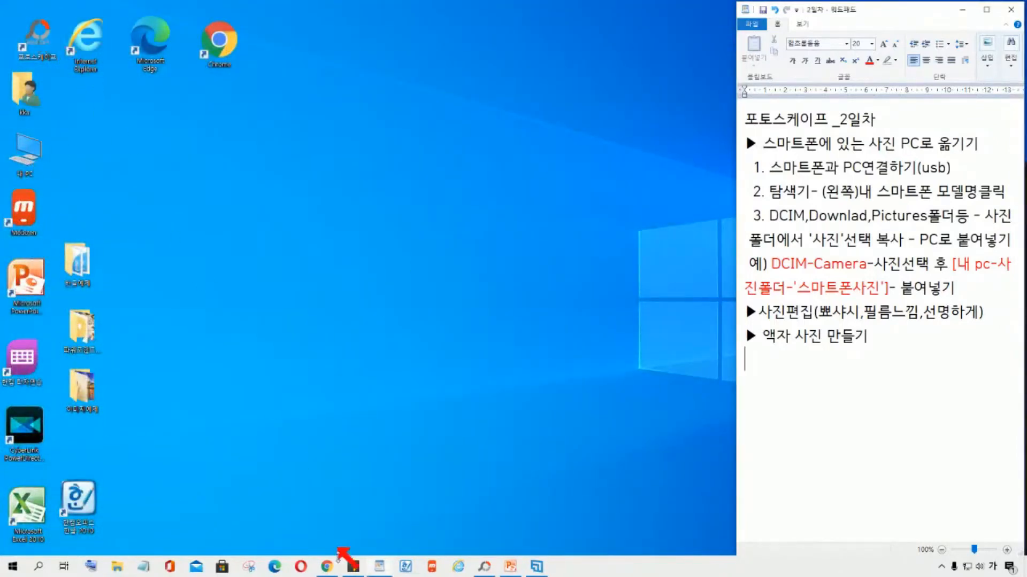
{"action": "left_click", "coordinate": [484, 566]}
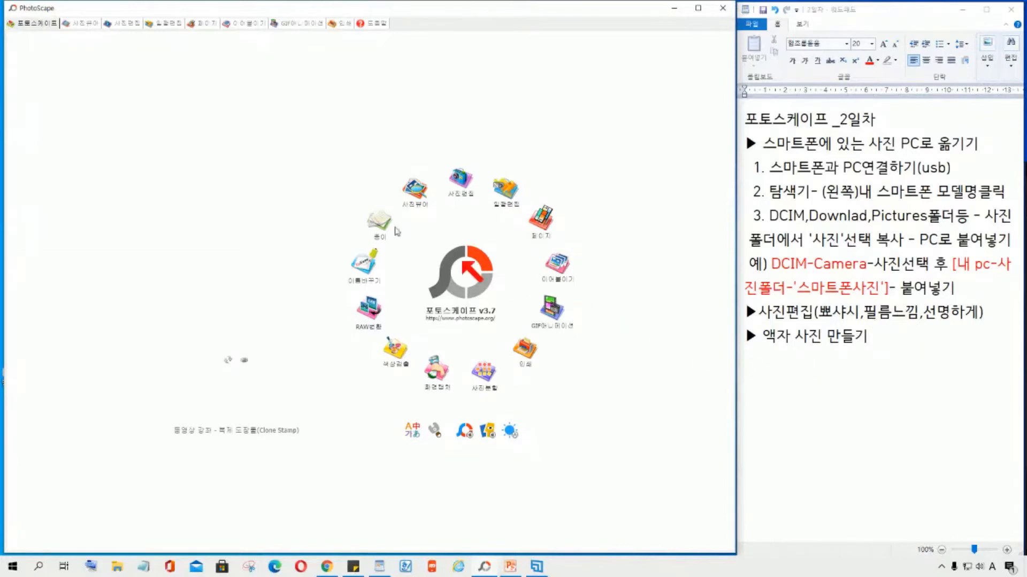
{"action": "left_click", "coordinate": [129, 24]}
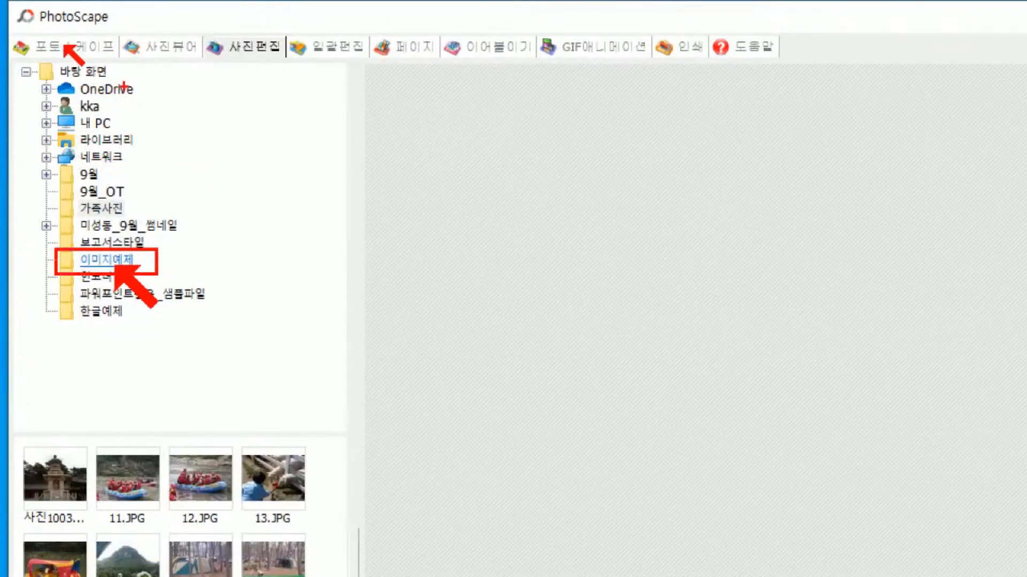
Load 꽃2.jpg from the 이미지예제 folder into the photo editor
{"action": "mouse_move", "coordinate": [110, 73]}
{"action": "left_mouse_down"}
{"action": "mouse_move", "coordinate": [126, 243]}
{"action": "mouse_move", "coordinate": [114, 233]}
{"action": "mouse_move", "coordinate": [126, 255]}
{"action": "mouse_move", "coordinate": [141, 239]}
{"action": "left_mouse_up"}
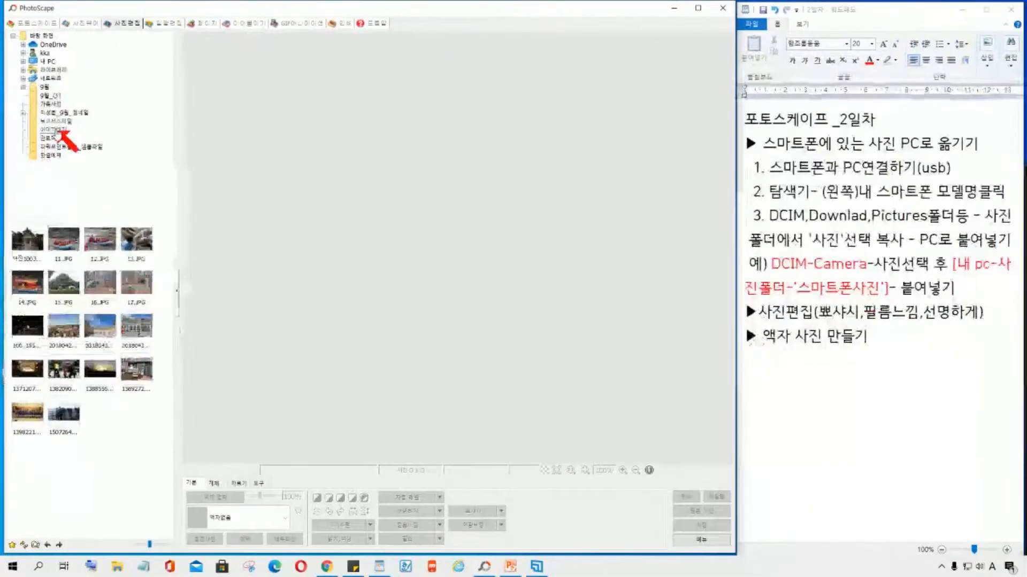
{"action": "left_click", "coordinate": [60, 130]}
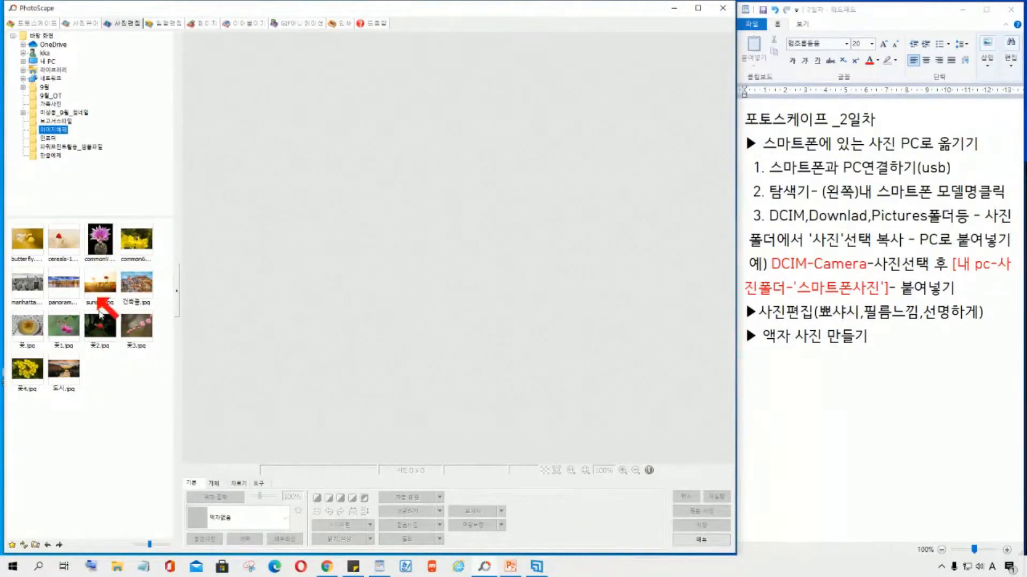
{"action": "left_click", "coordinate": [102, 336]}
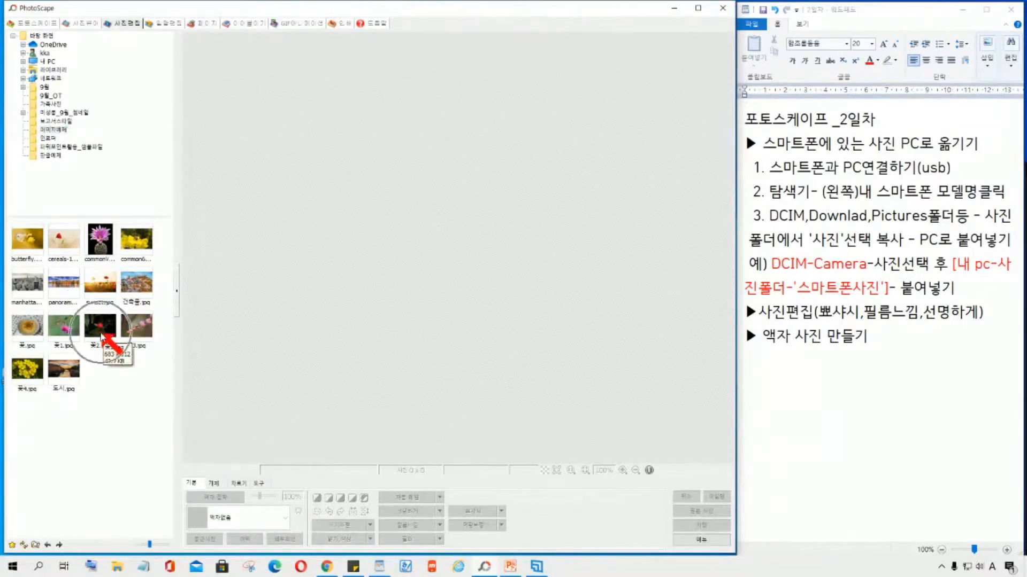
{"action": "left_click", "coordinate": [101, 336]}
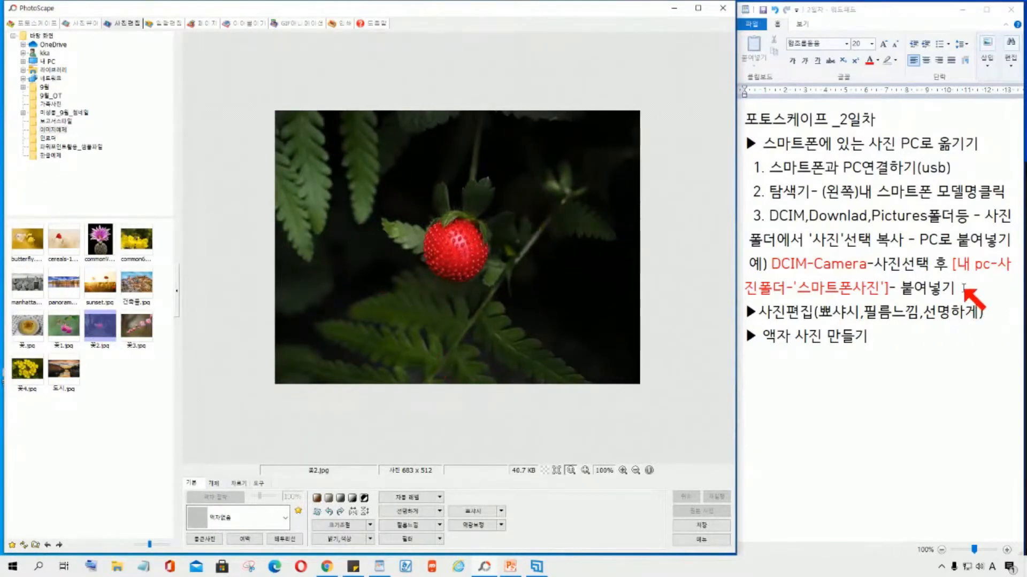
In the WordPad notes, insert four line breaks between 사진편집 and (뽀샤시,필름느낌,선명하게)
{"action": "left_click", "coordinate": [758, 316]}
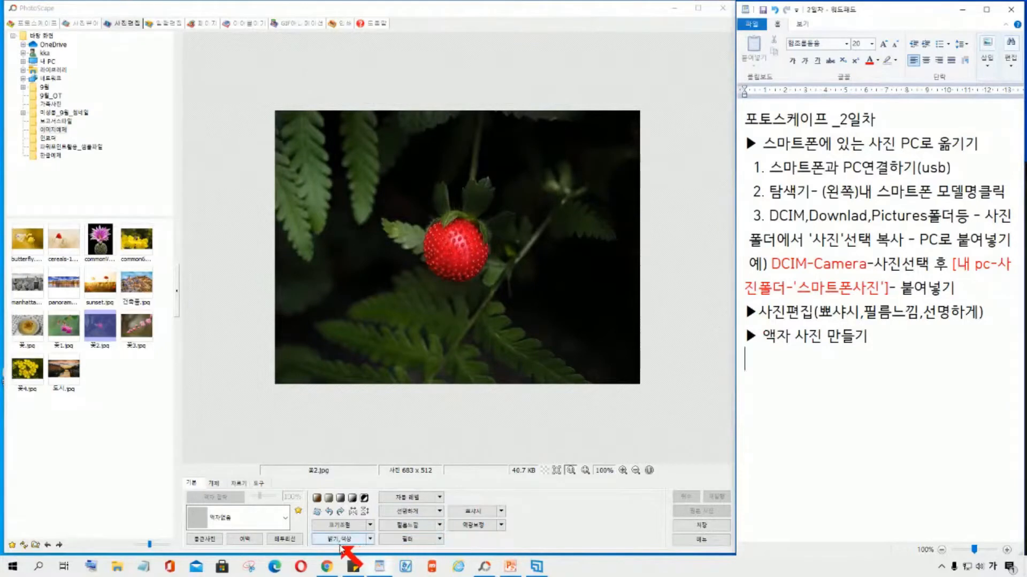
{"action": "key", "text": "ctrl"}
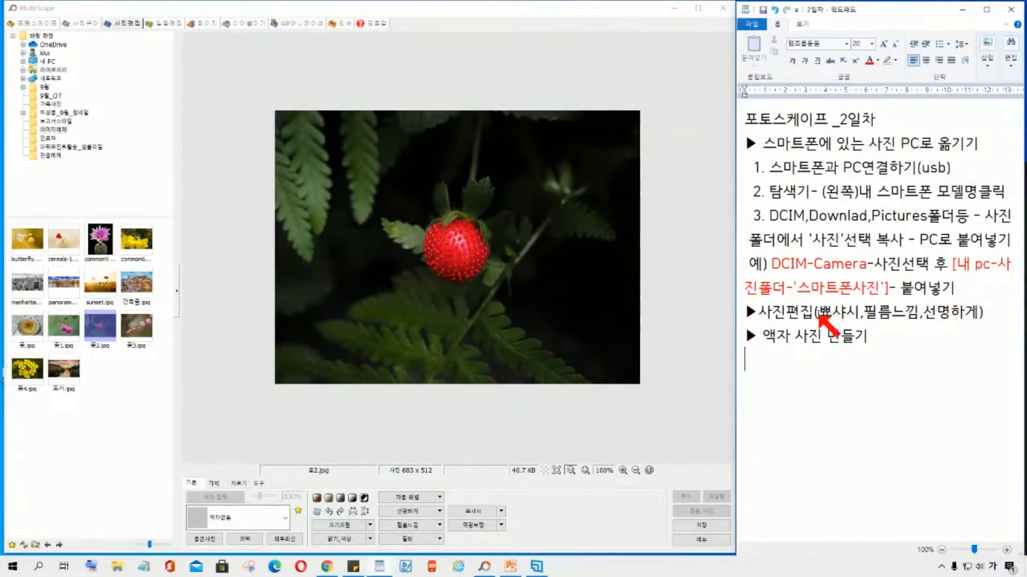
{"action": "left_click", "coordinate": [814, 314]}
{"action": "key", "text": "Return"}
{"action": "key", "text": "Return"}
{"action": "key", "text": "Return"}
{"action": "key", "text": "Return"}
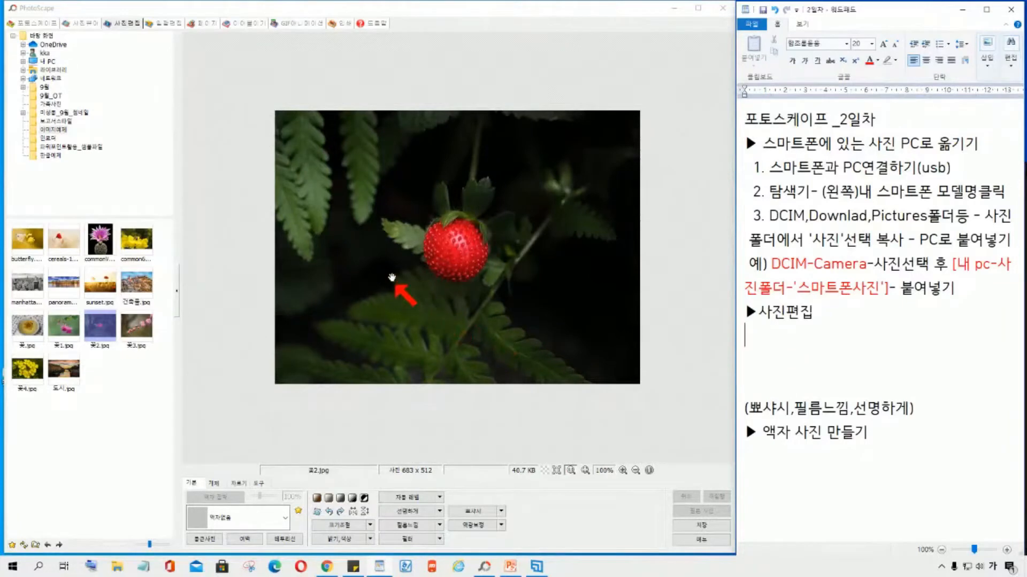
In the WordPad notes, append (예:꽃2.jpg) to the 사진편집 heading
{"action": "left_click", "coordinate": [473, 296]}
{"action": "left_click", "coordinate": [821, 316]}
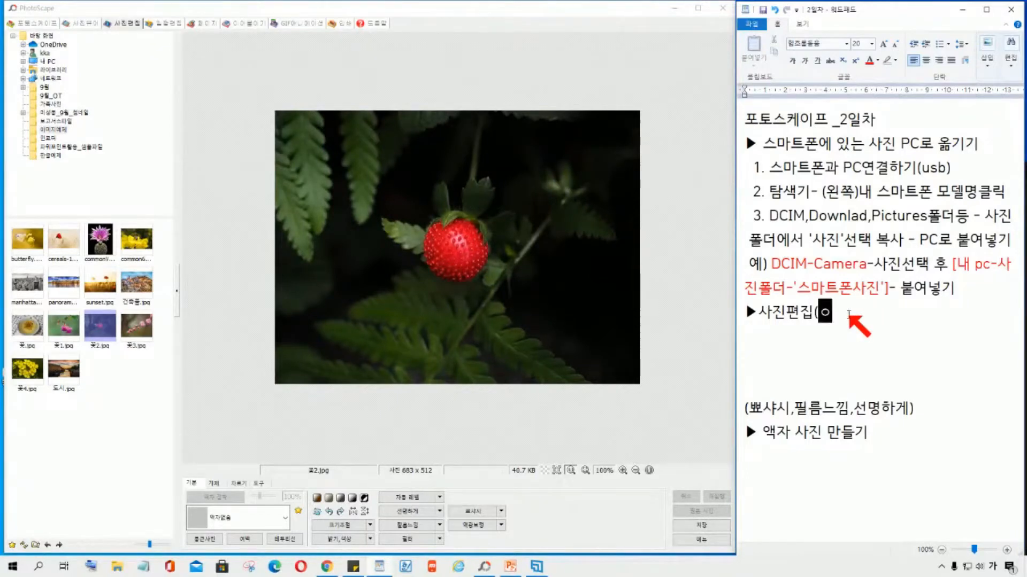
{"action": "type", "text": "(ㅇ:ㅣ꼬"}
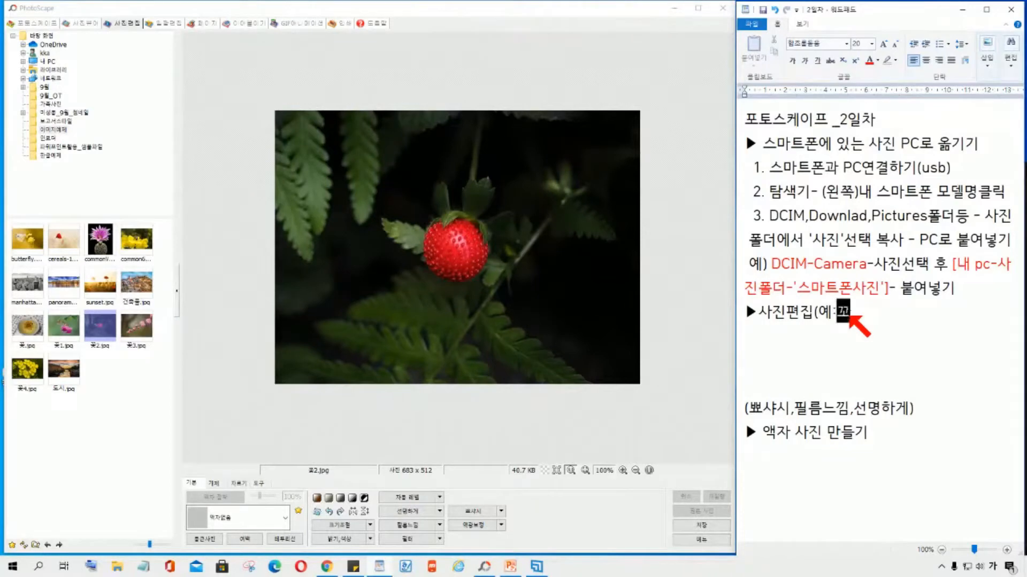
{"action": "type", "text": "2.jpg"}
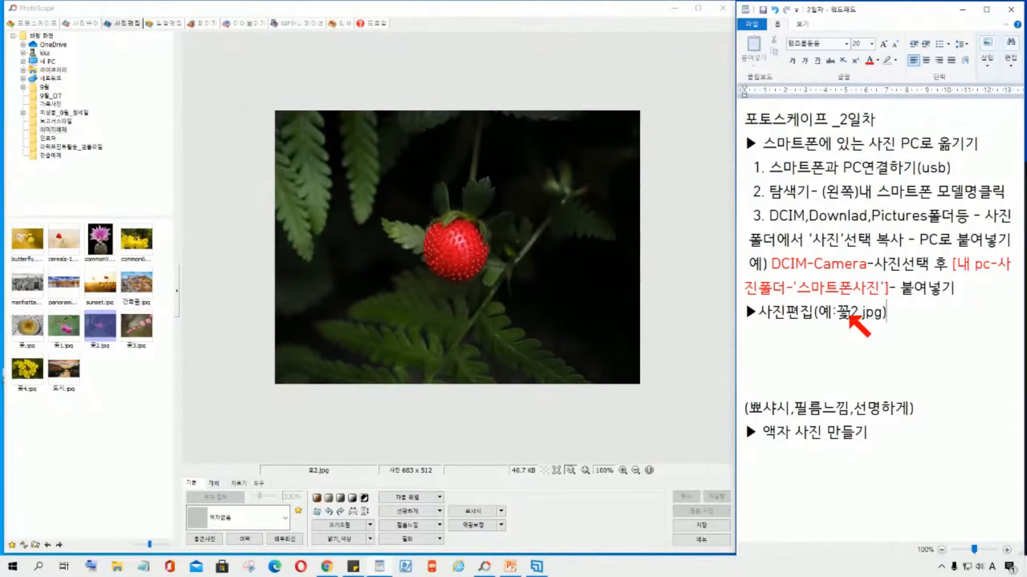
Write 기본탭-역광보정 on the line below the 사진편집 heading
{"action": "left_click", "coordinate": [770, 334]}
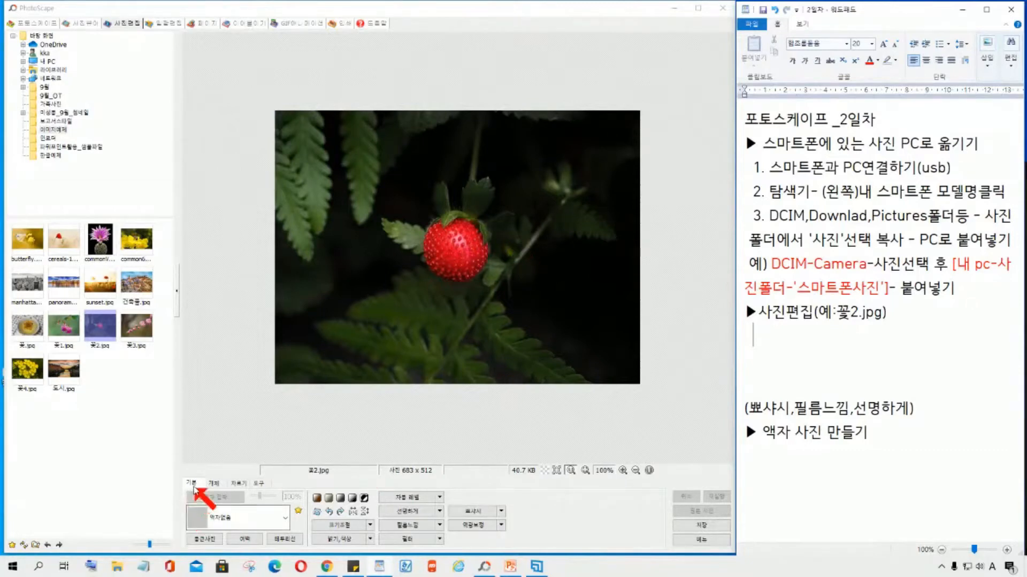
{"action": "key", "text": "ctrl"}
{"action": "key", "text": "ctrl"}
{"action": "key", "text": "ctrl"}
{"action": "key", "text": "ctrl"}
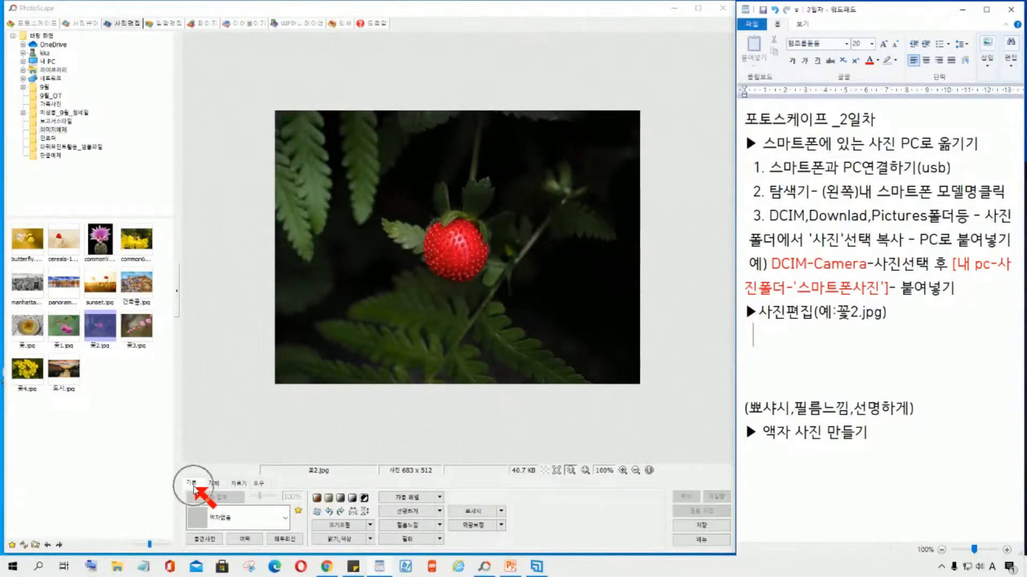
{"action": "key", "text": "ctrl"}
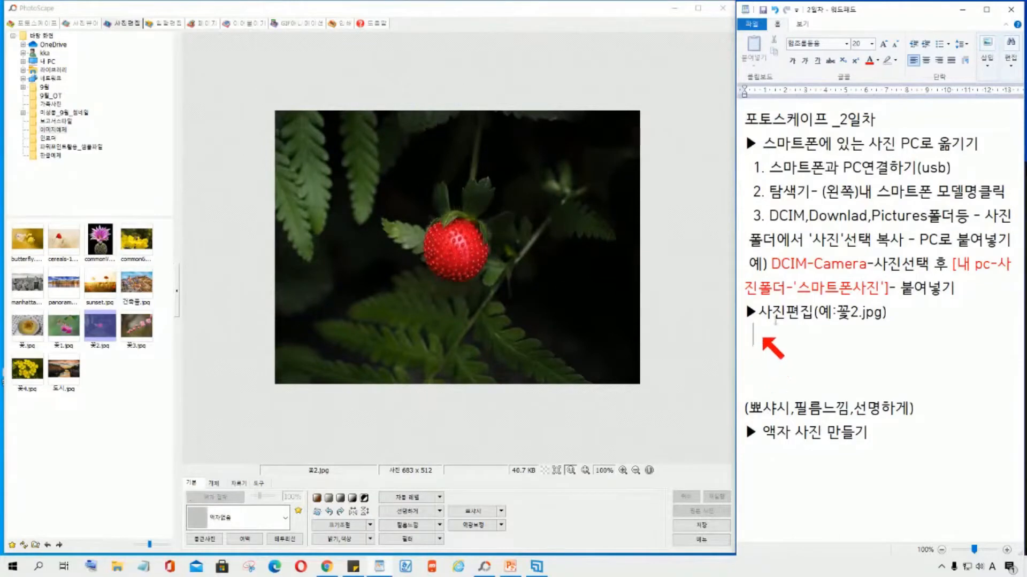
{"action": "type", "text": "rlq"}
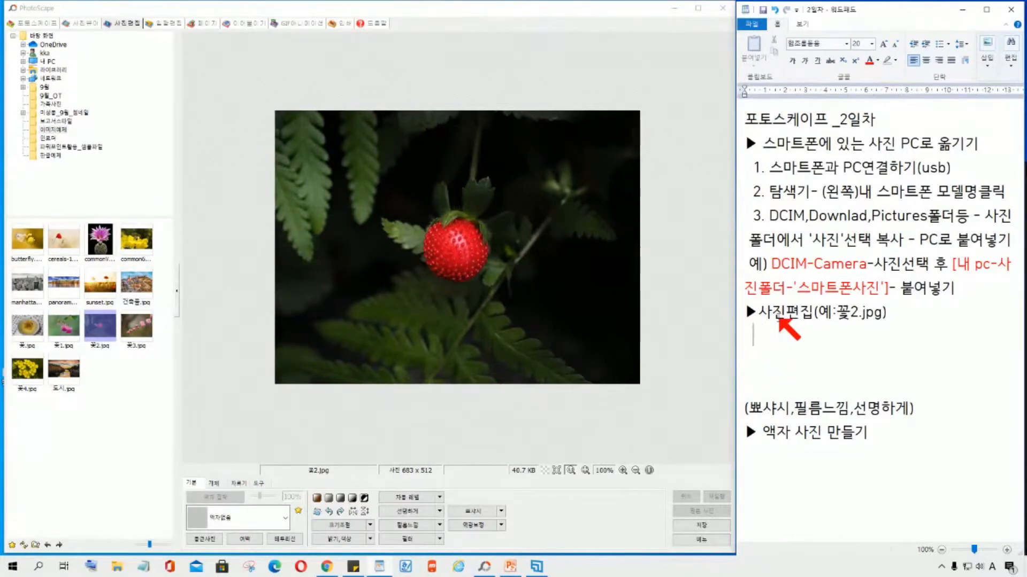
{"action": "type", "text": "기본"}
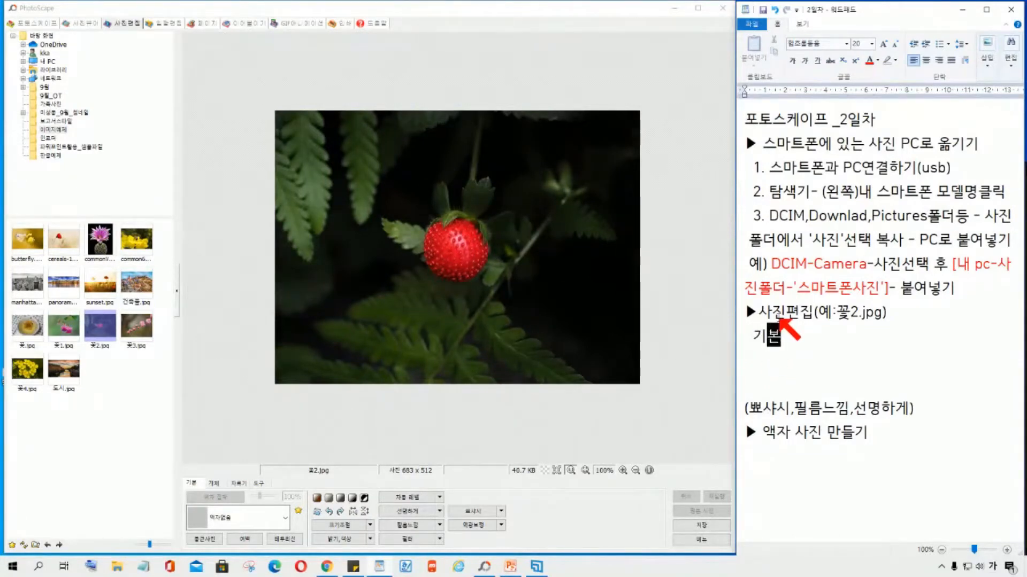
{"action": "type", "text": "ㅂ여ㄱㅘ"}
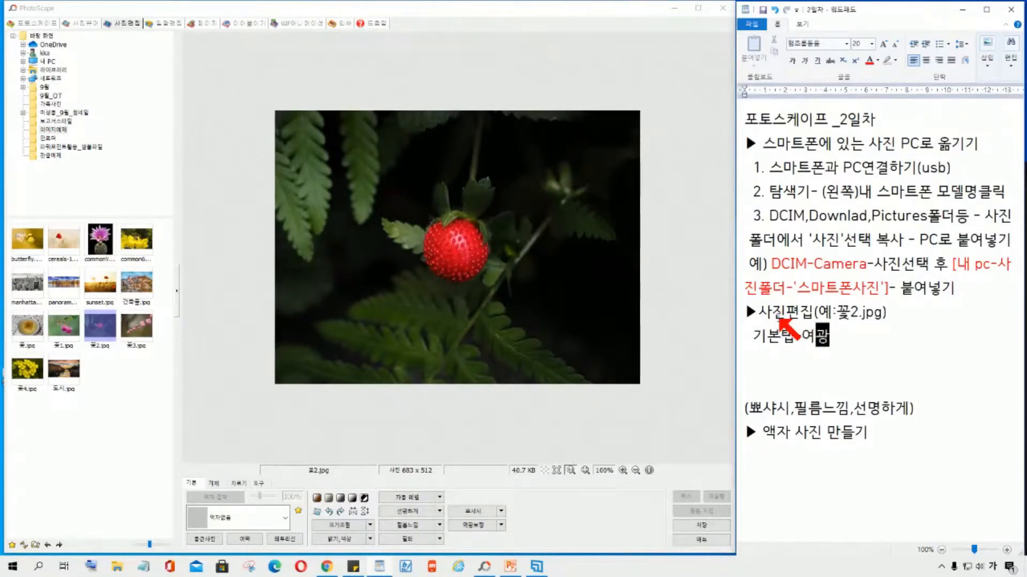
{"action": "type", "text": " 역고보저"}
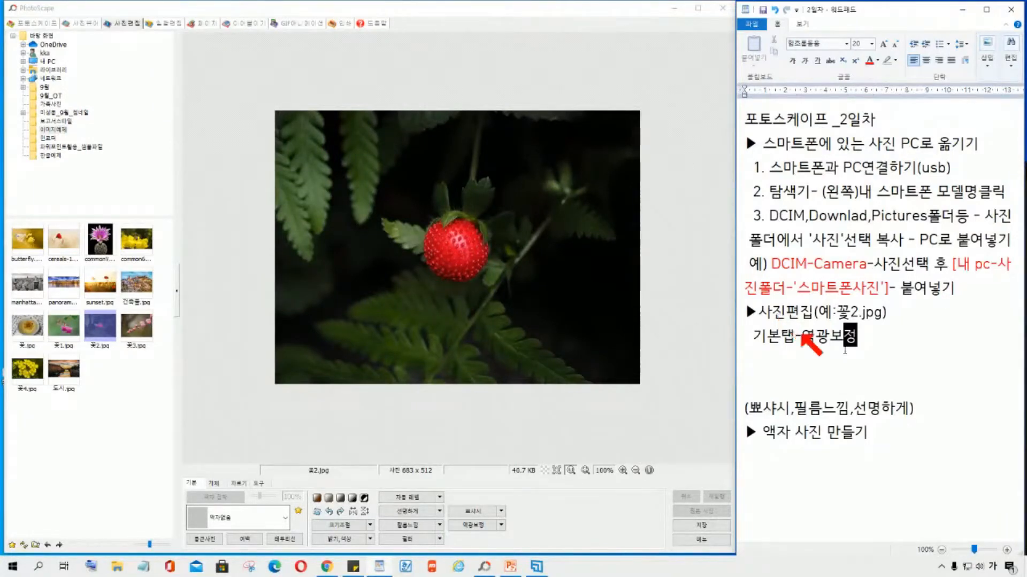
{"action": "left_click", "coordinate": [859, 344]}
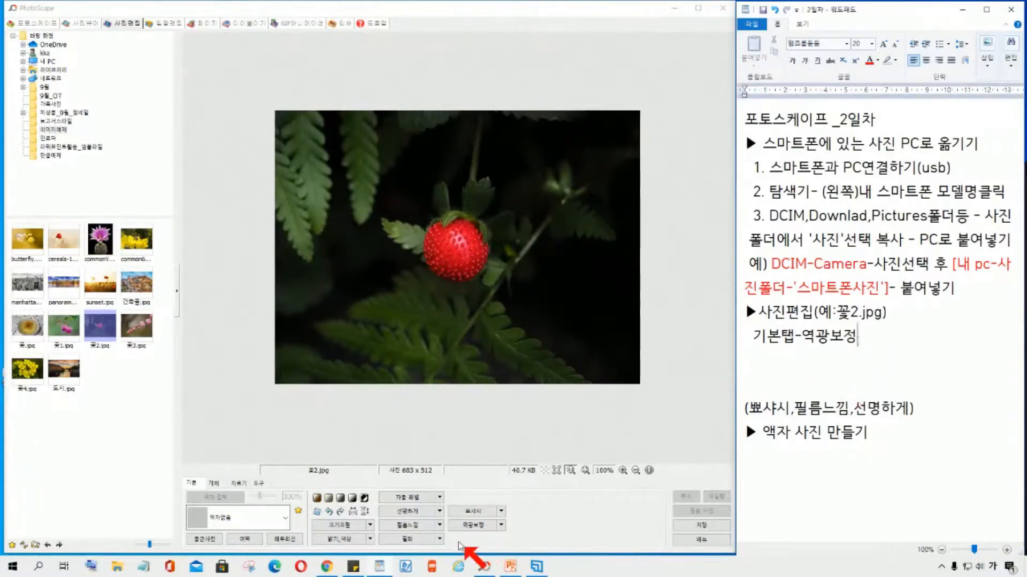
In PhotoScape, view the 역광보정 strength options without choosing one, and apply 역광보정 at its default strength to the strawberry photo
{"action": "left_click", "coordinate": [481, 526]}
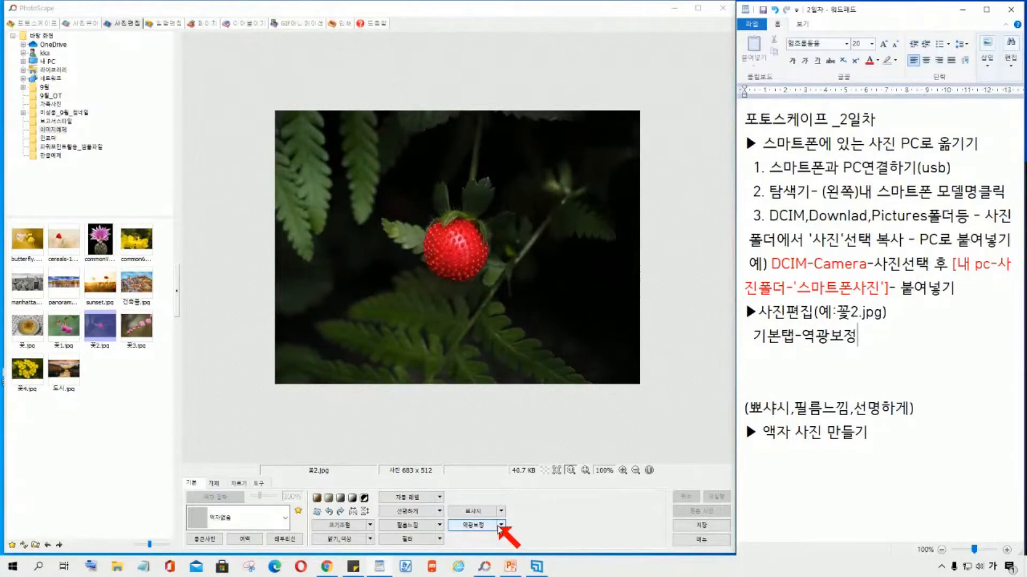
{"action": "left_click", "coordinate": [501, 525]}
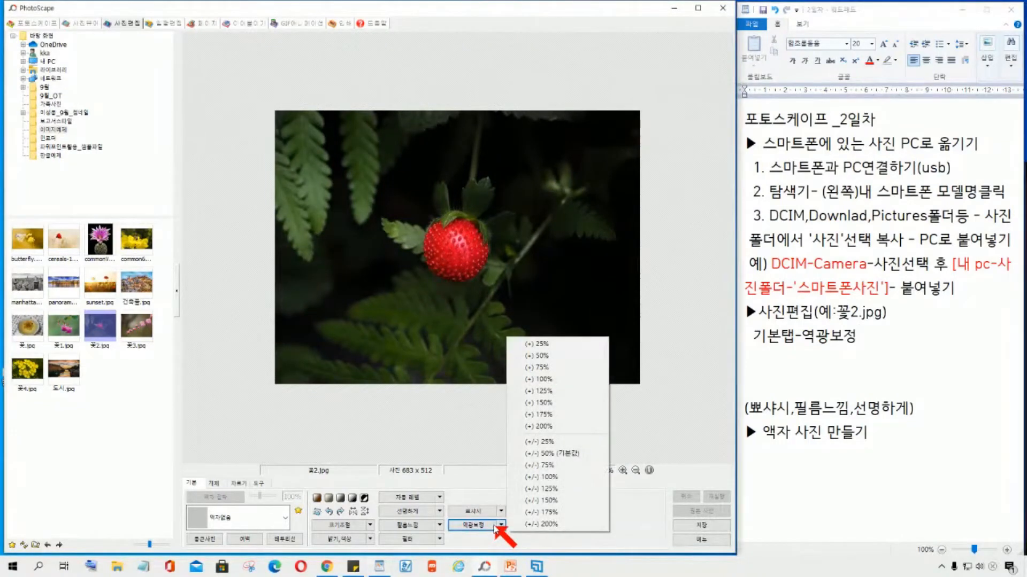
{"action": "key", "text": "ctrl"}
{"action": "key", "text": "ctrl"}
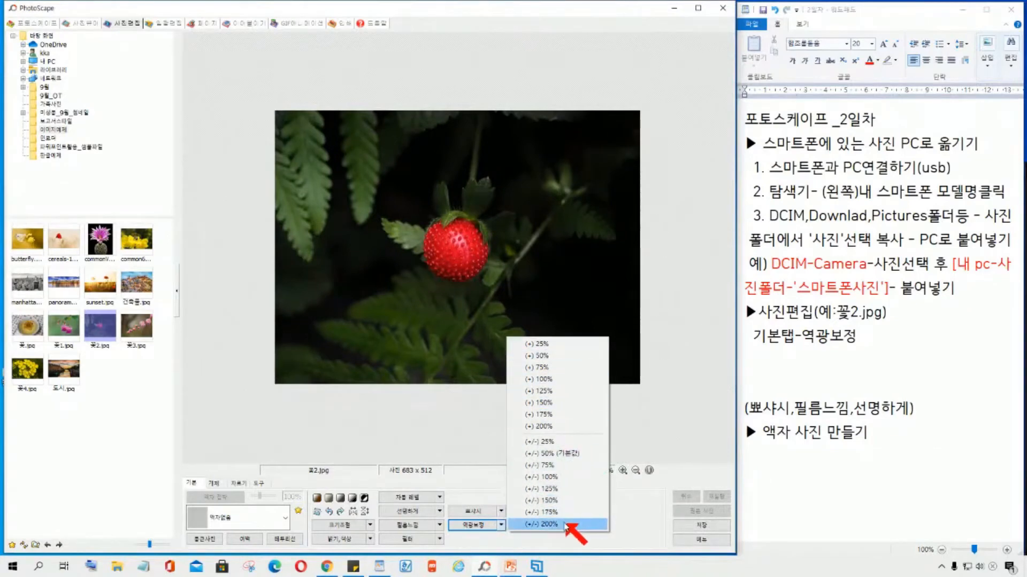
{"action": "left_click", "coordinate": [473, 471]}
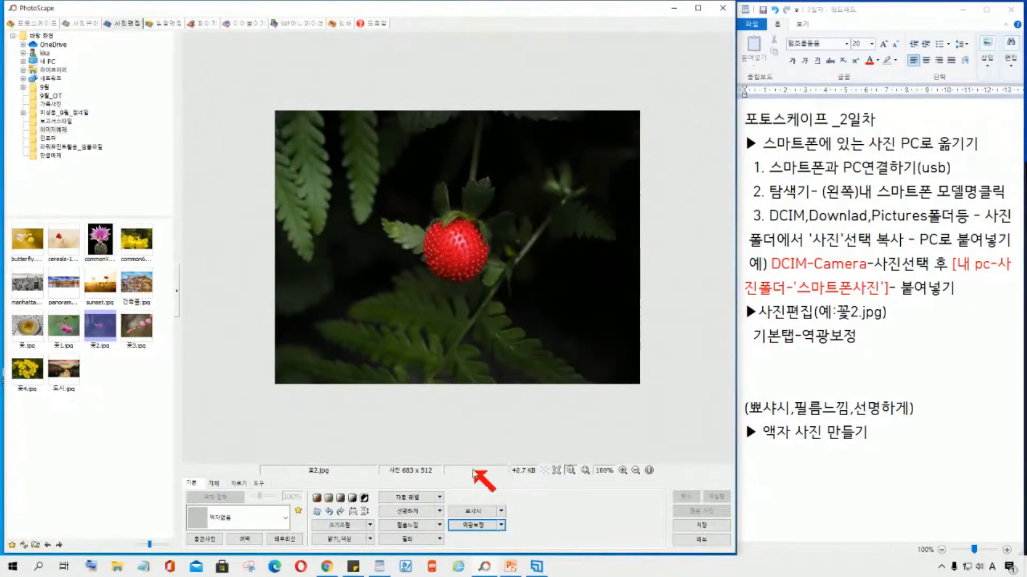
{"action": "key", "text": "alt+Tab"}
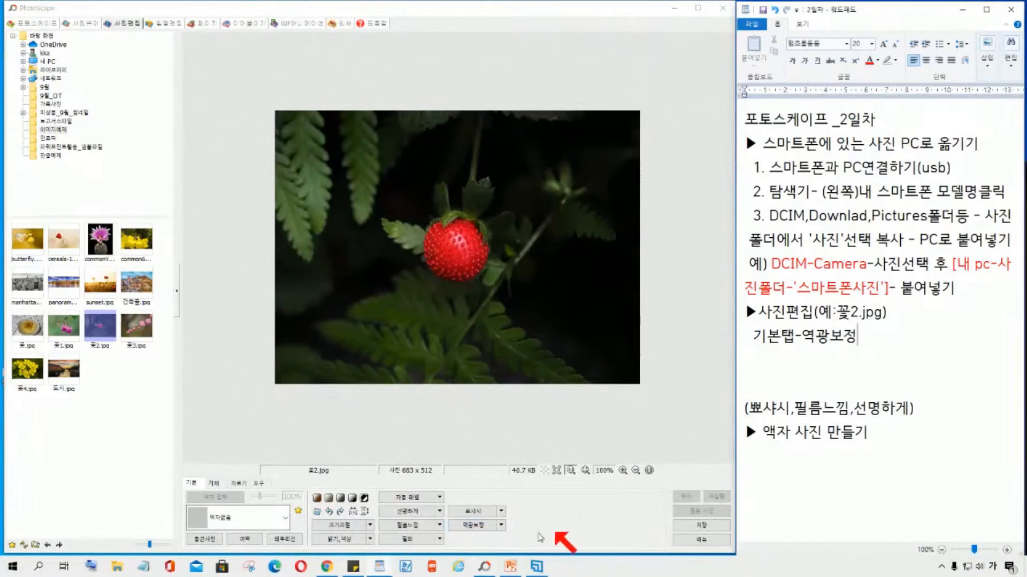
{"action": "left_click", "coordinate": [472, 526]}
{"action": "left_click", "coordinate": [472, 525]}
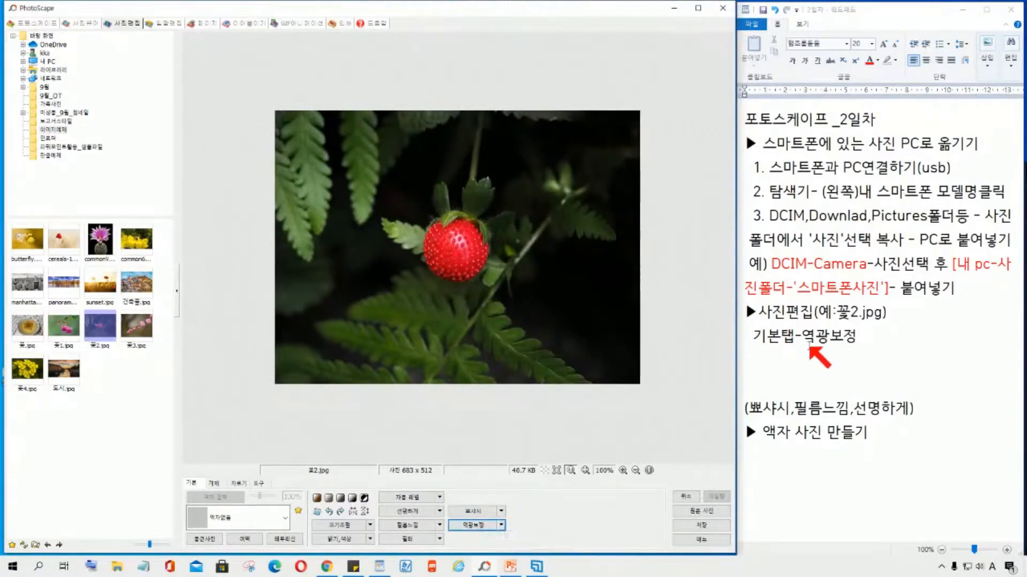
In the WordPad notes, extend the 기본탭-역광보정 line with 버튼클릭
{"action": "left_click", "coordinate": [861, 338]}
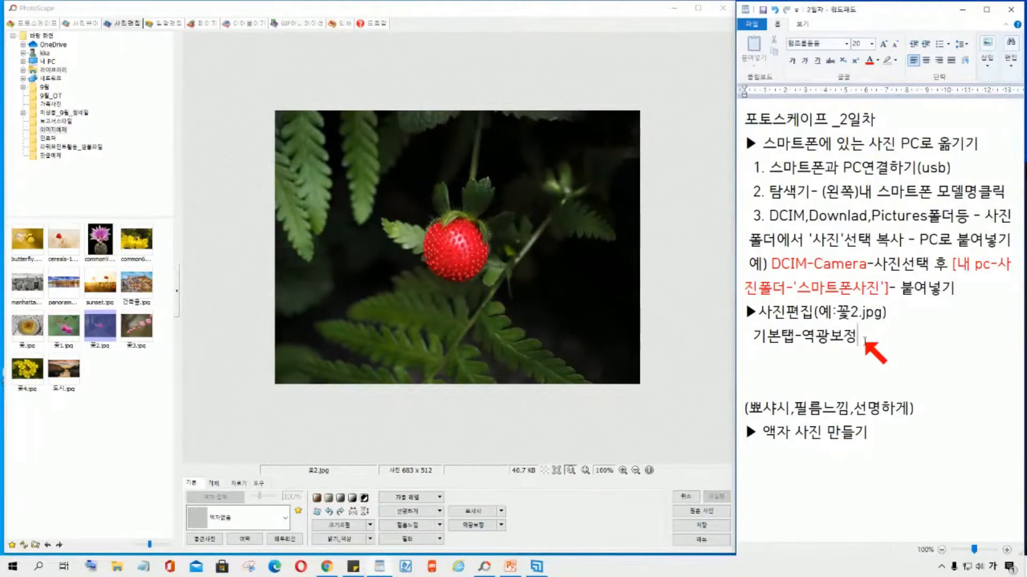
{"action": "type", "text": "버튼ㅋ"}
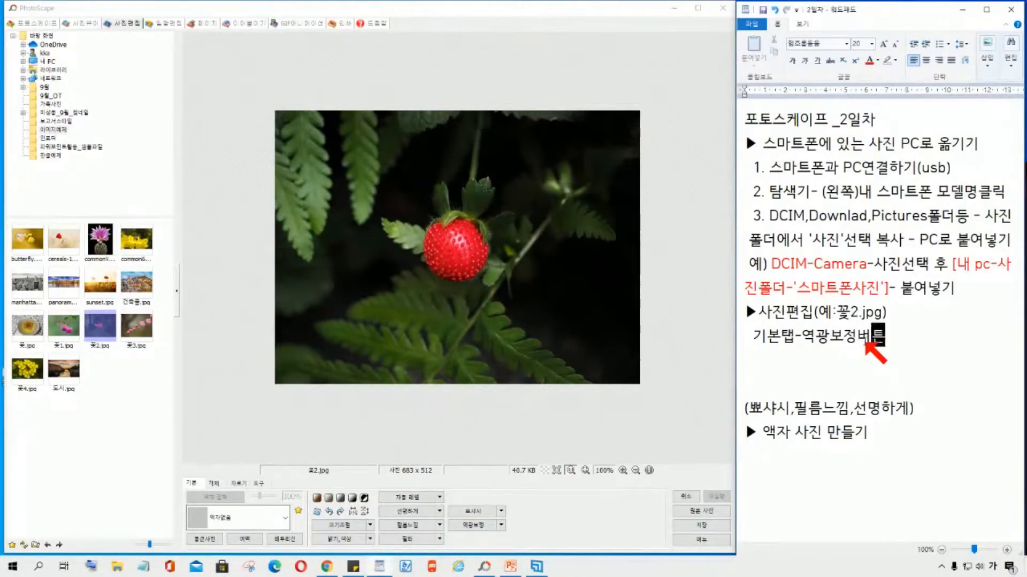
{"action": "key", "text": "BackSpace"}
{"action": "key", "text": "BackSpace"}
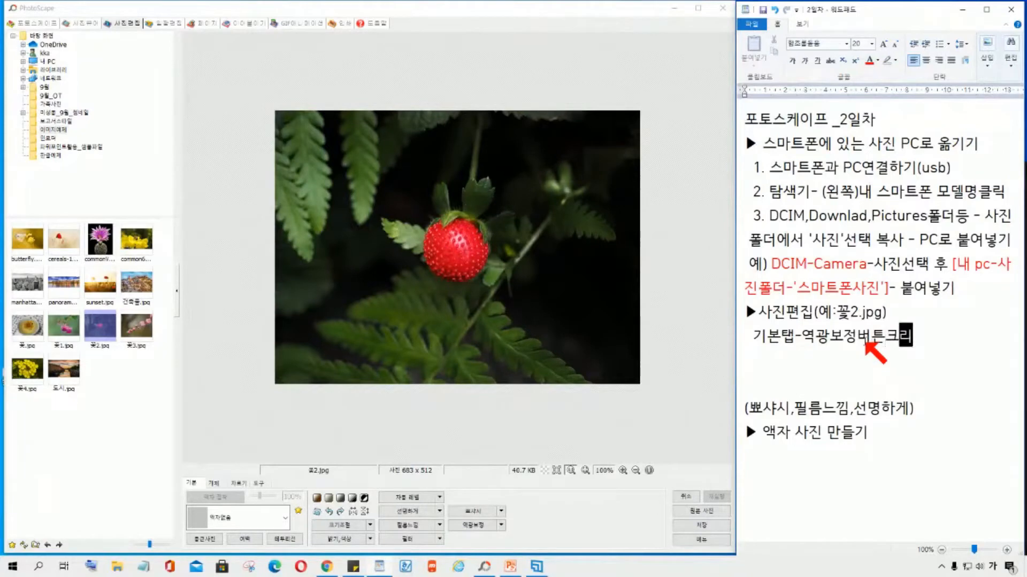
{"action": "type", "text": "ㅡ리"}
{"action": "key", "text": "BackSpace"}
{"action": "key", "text": "BackSpace"}
{"action": "key", "text": "BackSpace"}
{"action": "key", "text": "BackSpace"}
{"action": "type", "text": "클릭"}
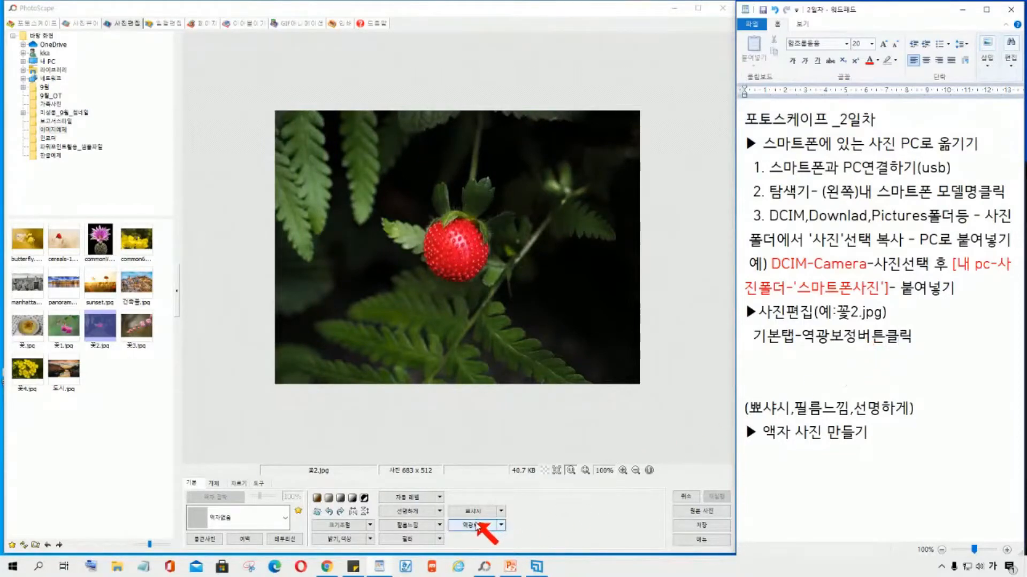
Apply the default 역광보정 to the strawberry photo several more times in PhotoScape to brighten it further
{"action": "left_click", "coordinate": [478, 526]}
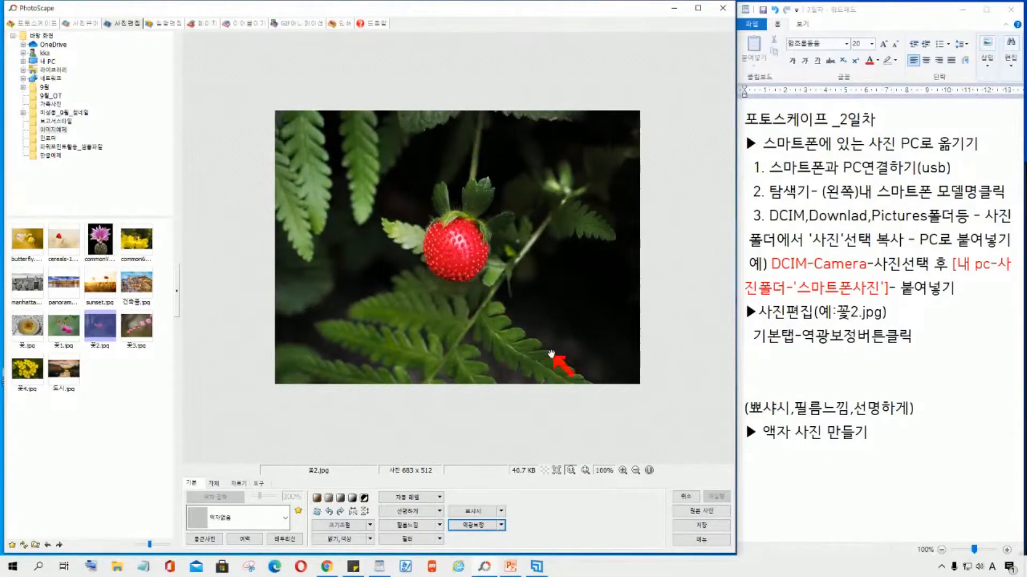
{"action": "left_click", "coordinate": [475, 526]}
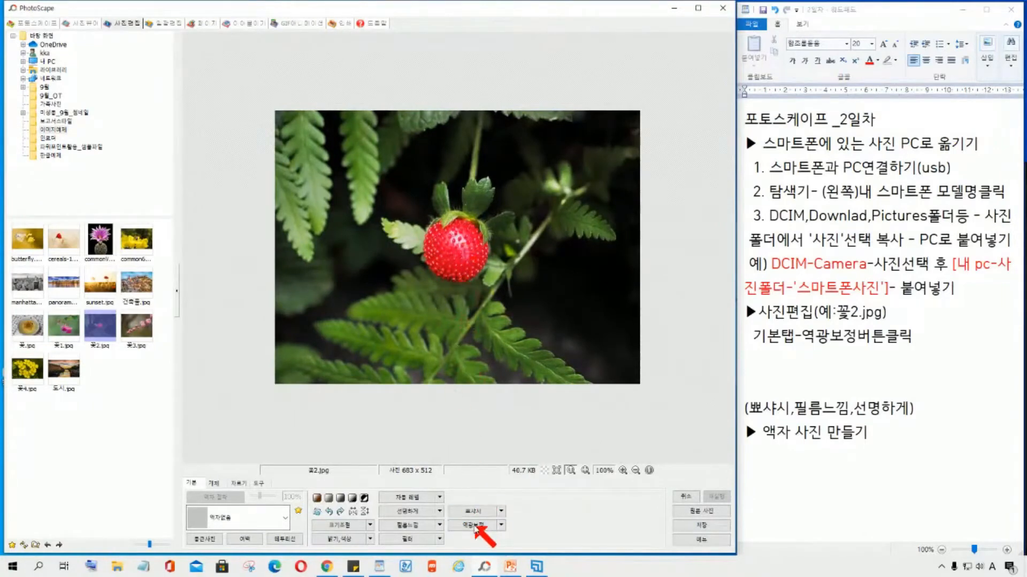
{"action": "left_click", "coordinate": [476, 526]}
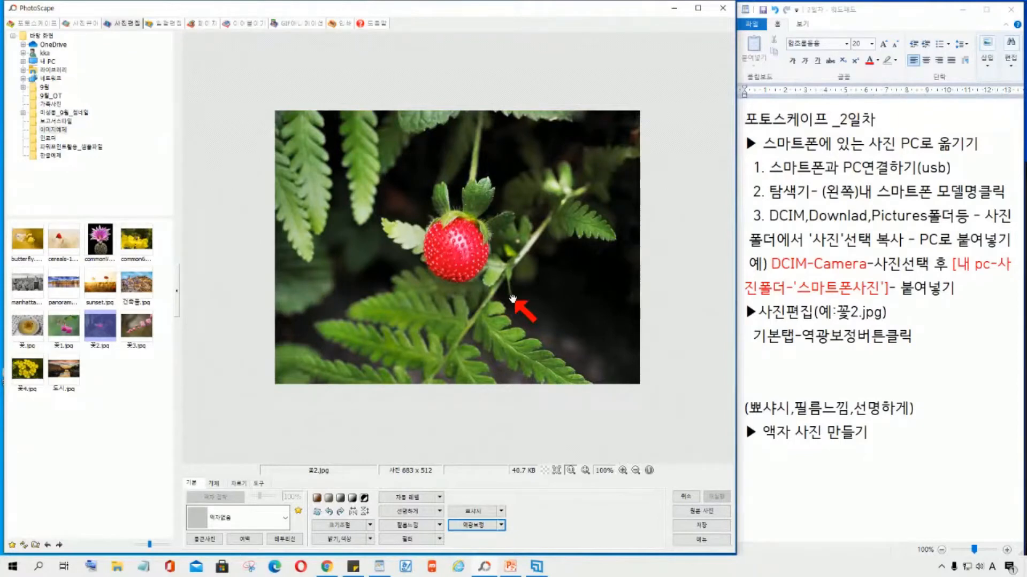
{"action": "left_click", "coordinate": [472, 525]}
In the WordPad notes, append -여러번 클릭 -원하는 밝기선택 to the 역광보정 line
{"action": "left_click", "coordinate": [908, 345]}
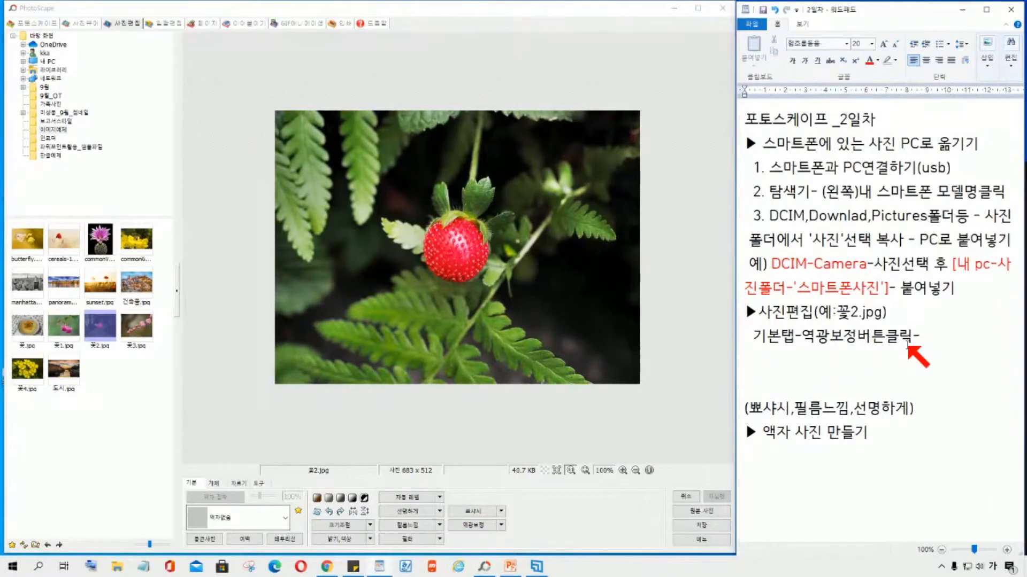
{"action": "type", "text": "-여러번 "}
{"action": "type", "text": "클릭 "}
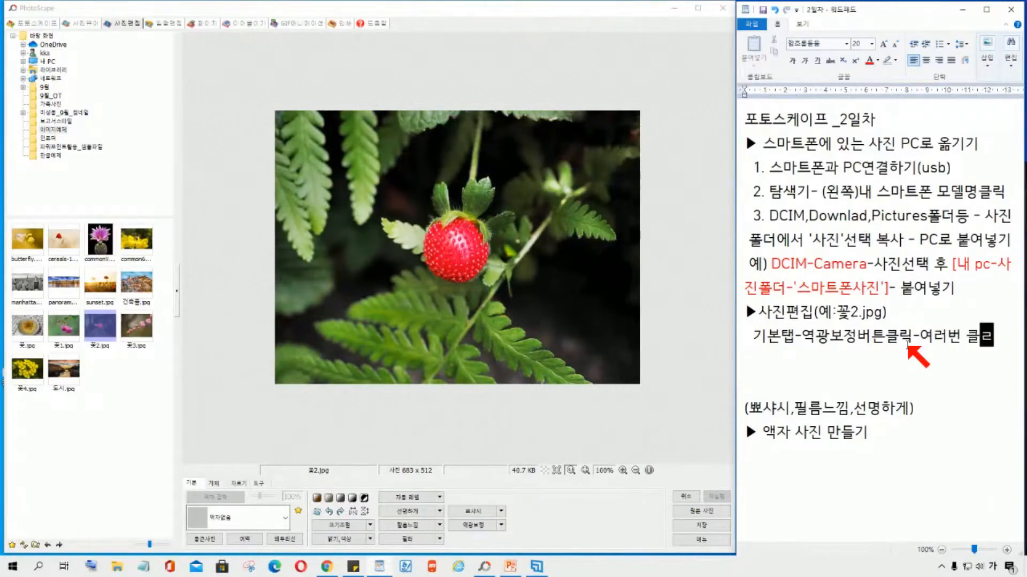
{"action": "type", "text": "-우"}
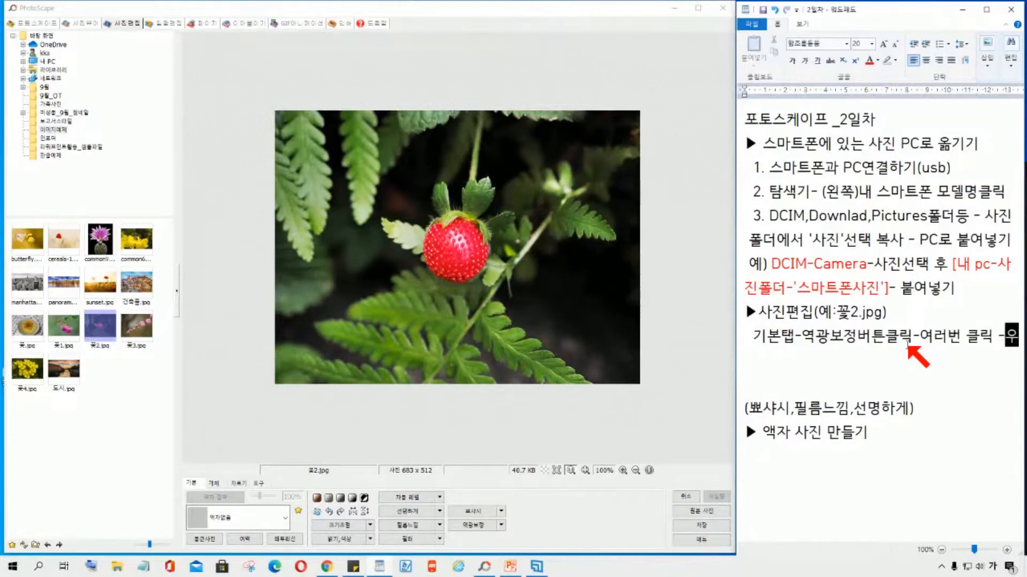
{"action": "type", "text": "하느"}
{"action": "type", "text": " 밝기 "}
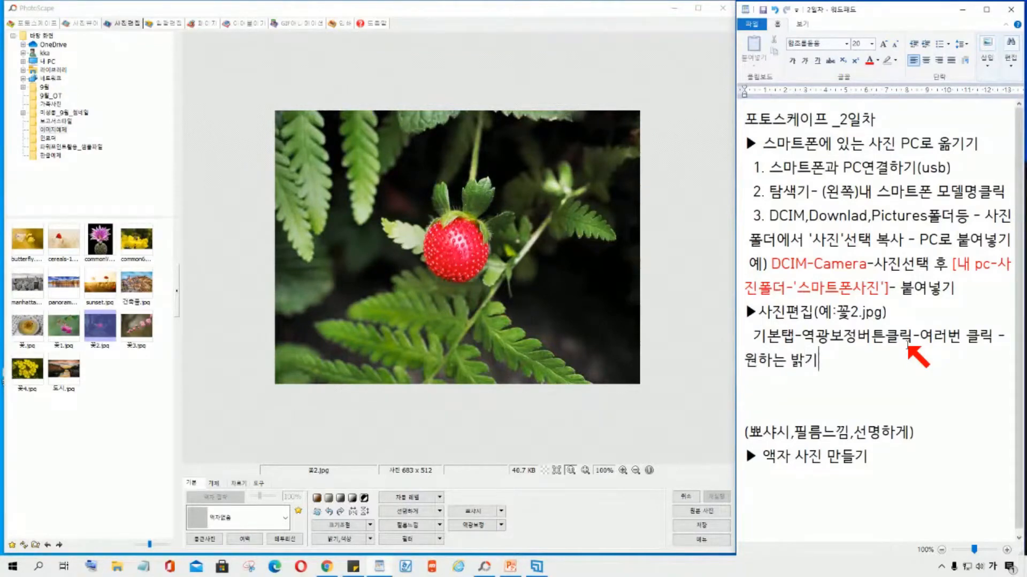
{"action": "type", "text": "선택"}
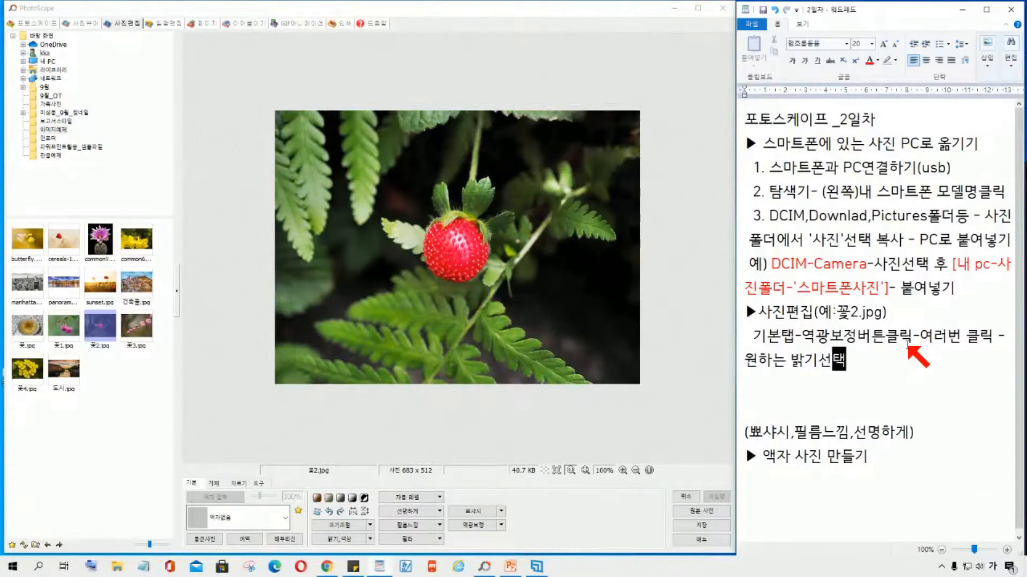
Reword the 역광보정 note to read 기본탭-역광보정 버튼 여러번클릭- 원하는 밝기선택
{"action": "left_click", "coordinate": [861, 336]}
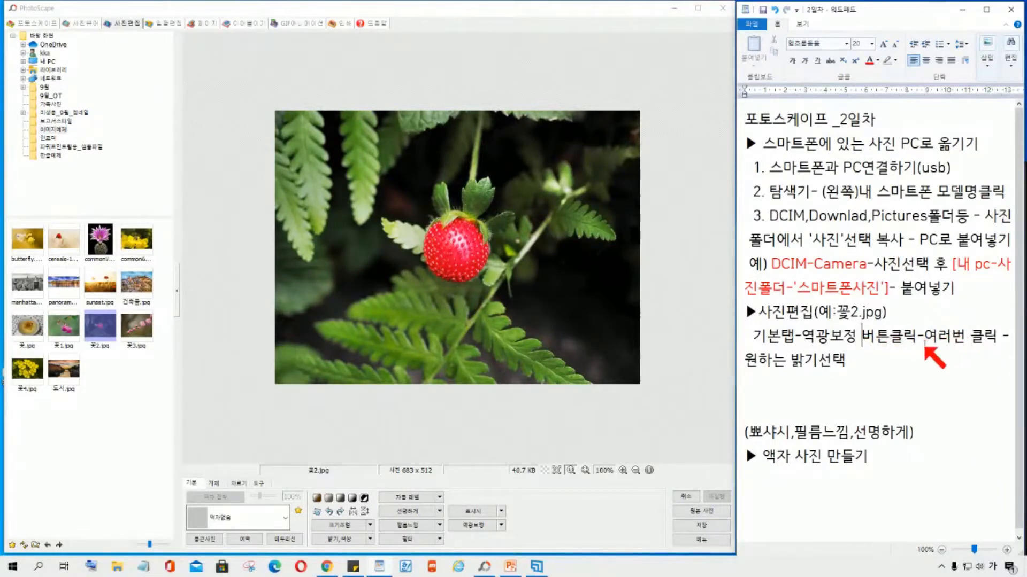
{"action": "left_click_drag", "start_coordinate": [924, 337], "coordinate": [966, 337]}
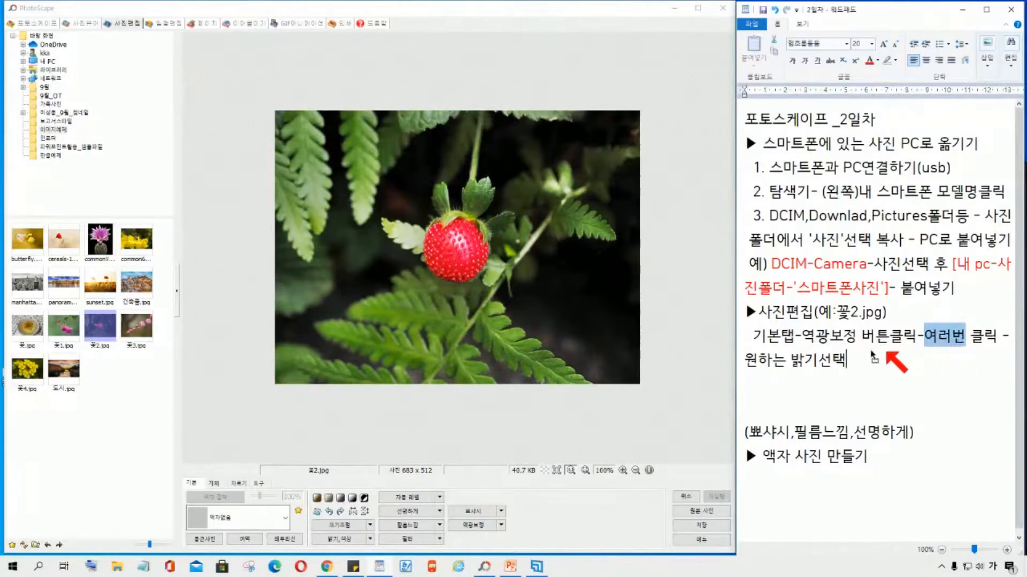
{"action": "key", "text": "Delete"}
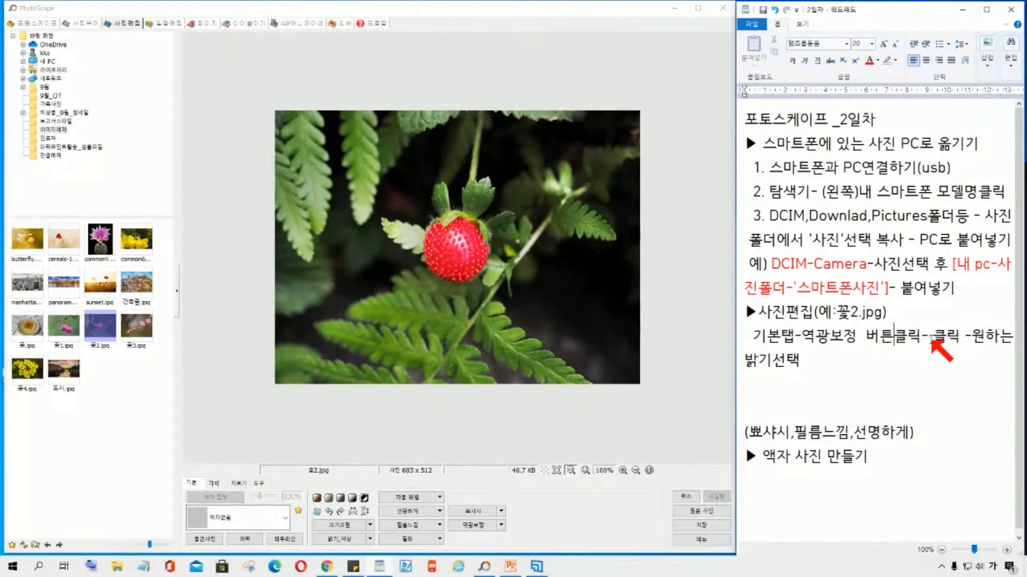
{"action": "key", "text": "ctrl+z"}
{"action": "left_click_drag", "start_coordinate": [889, 345], "coordinate": [1012, 342]}
{"action": "left_click", "coordinate": [890, 347]}
{"action": "left_click", "coordinate": [1008, 342]}
{"action": "left_click", "coordinate": [978, 341]}
{"action": "key", "text": "Delete"}
{"action": "key", "text": "Delete"}
{"action": "key", "text": "Delete"}
{"action": "key", "text": "Delete"}
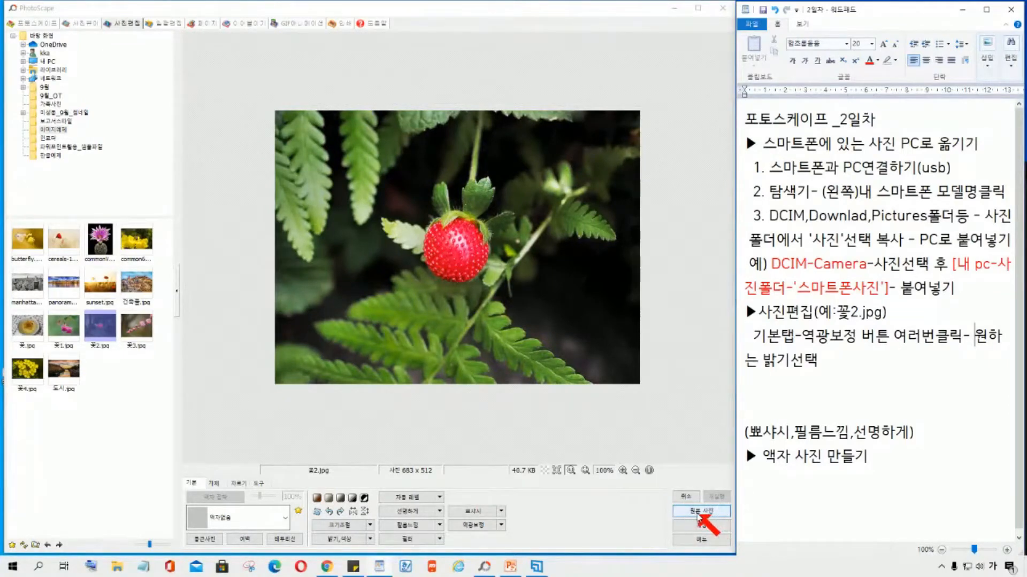
Restore the original strawberry photo in PhotoScape and apply the default 역광보정 to it four times
{"action": "left_click", "coordinate": [698, 513]}
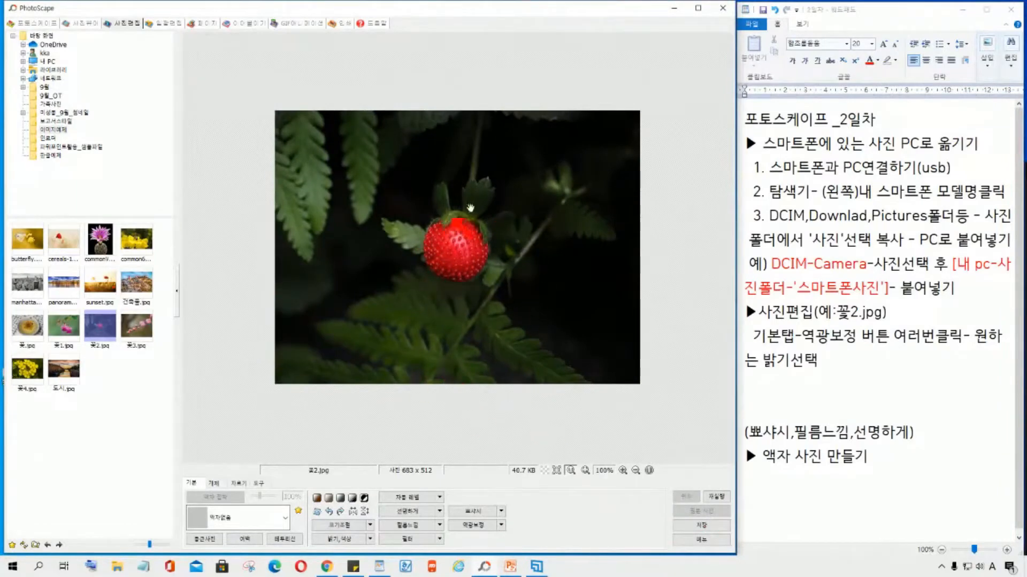
{"action": "left_click", "coordinate": [472, 527]}
{"action": "left_click", "coordinate": [472, 526]}
{"action": "left_click", "coordinate": [472, 527]}
{"action": "left_click", "coordinate": [472, 526]}
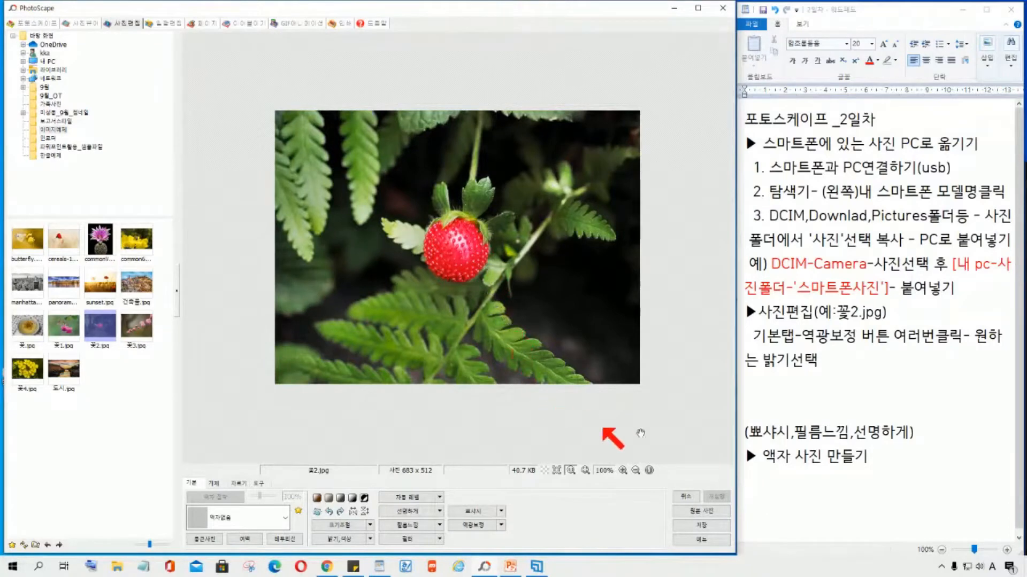
Start a new line below the 역광보정 note in the WordPad notes
{"action": "left_click", "coordinate": [831, 365]}
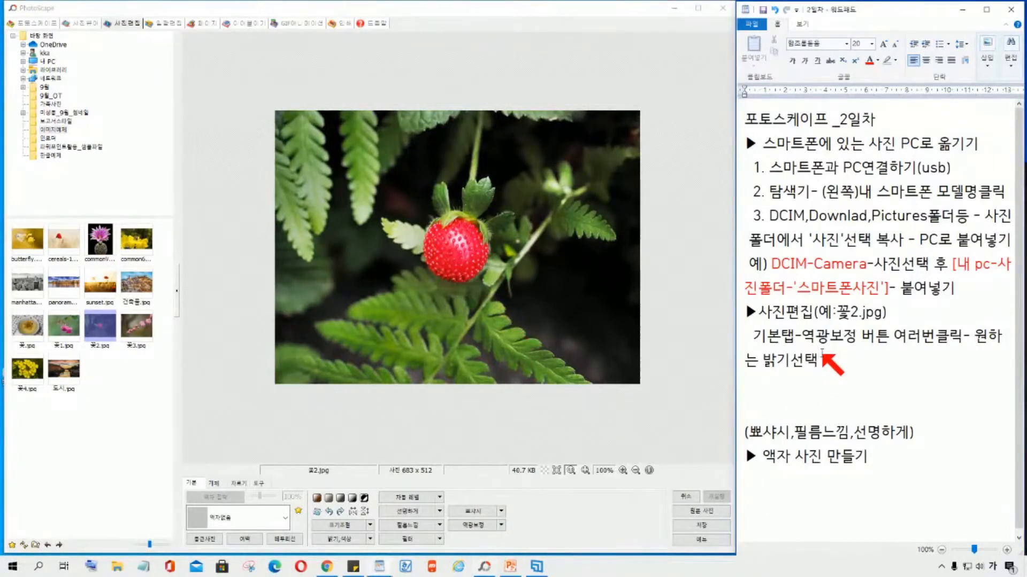
{"action": "key", "text": "Return"}
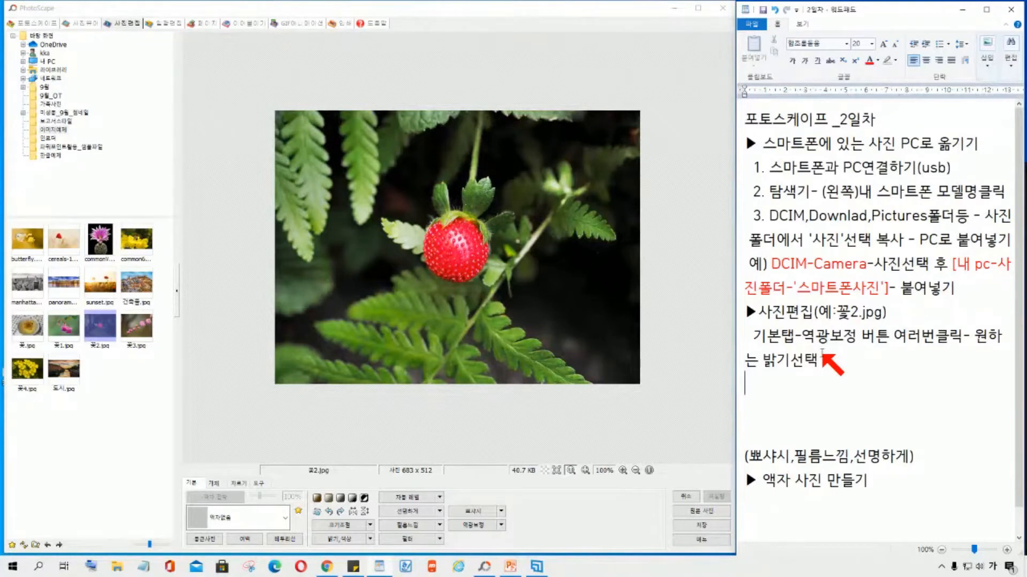
{"action": "left_click", "coordinate": [475, 514]}
{"action": "key", "text": "ctrl"}
{"action": "key", "text": "ctrl"}
{"action": "key", "text": "ctrl"}
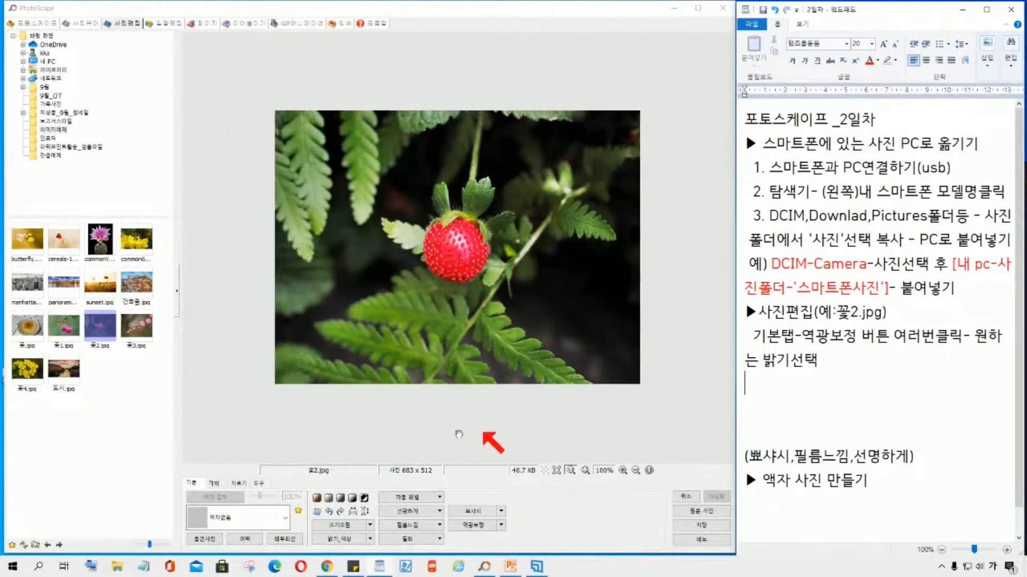
Switch to PhotoScape and show the 도구 tool set for the strawberry photo
{"action": "left_click", "coordinate": [193, 487]}
{"action": "left_click", "coordinate": [261, 484]}
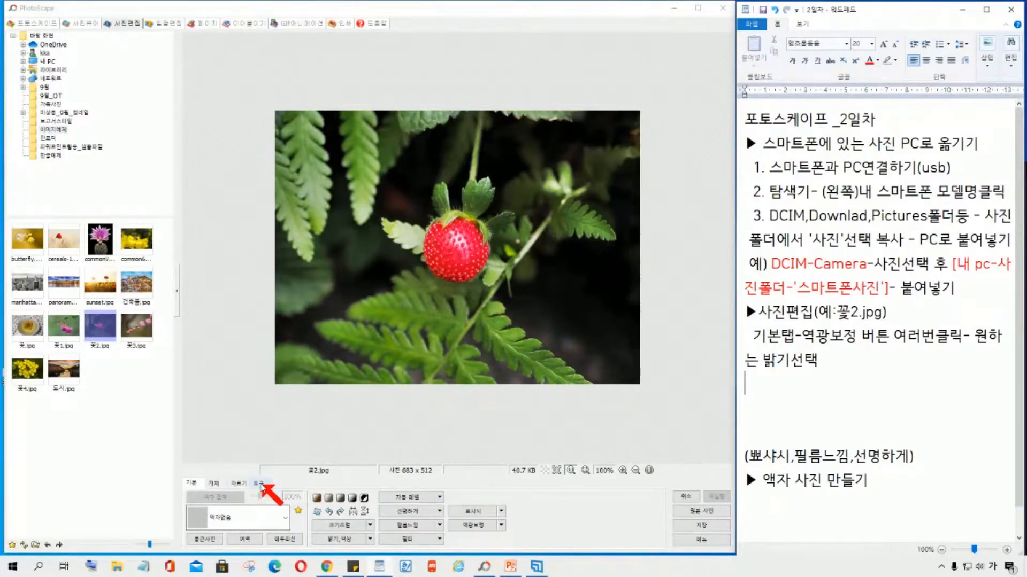
{"action": "left_click", "coordinate": [261, 484]}
{"action": "left_click", "coordinate": [261, 484]}
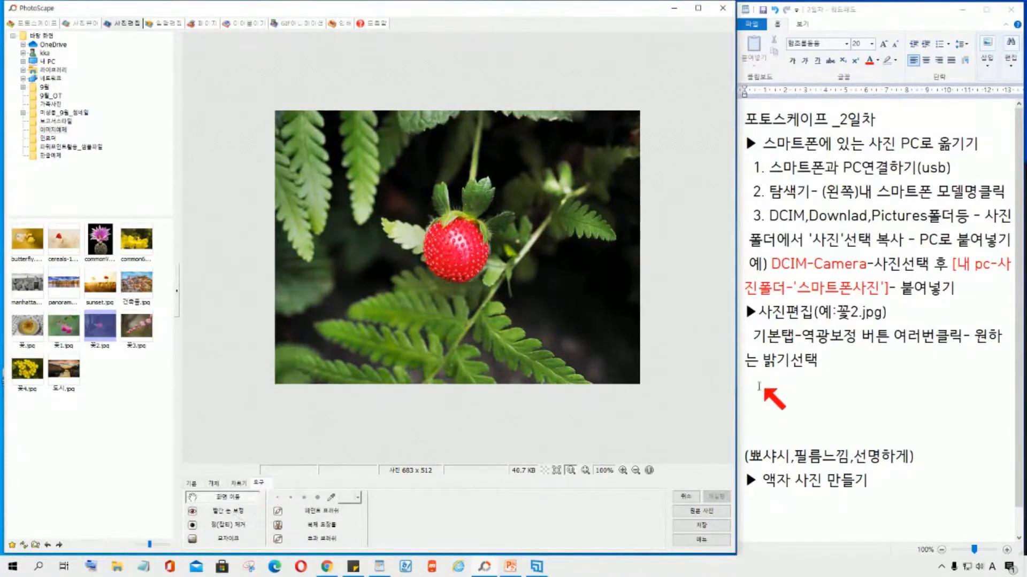
In the WordPad notes, copy the ▶ bullet from the 사진편집 heading onto the empty line below the 역광보정 note
{"action": "left_click", "coordinate": [759, 386]}
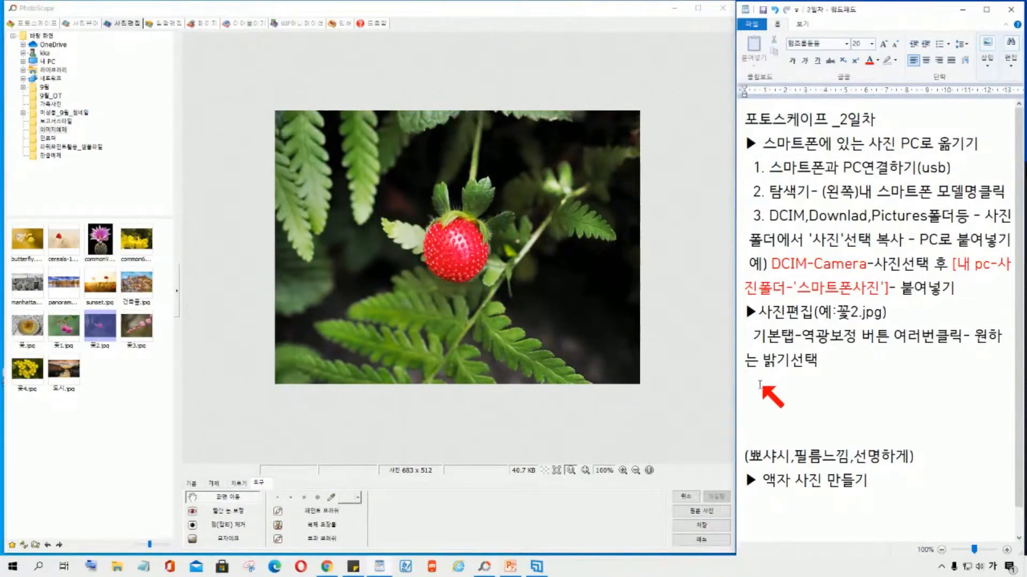
{"action": "left_click_drag", "start_coordinate": [757, 314], "coordinate": [747, 317]}
{"action": "key", "text": "ctrl+c"}
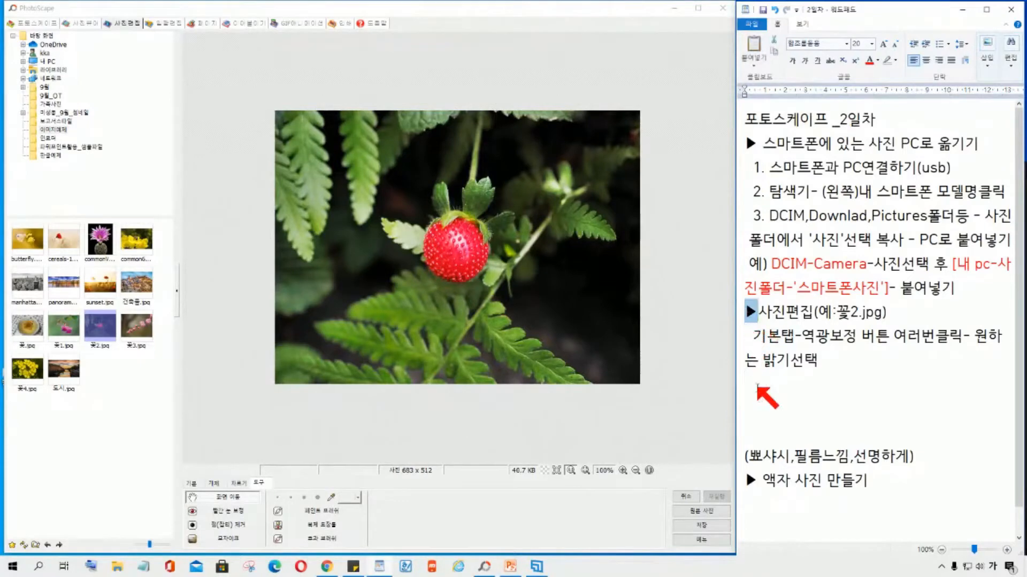
{"action": "left_click", "coordinate": [742, 384]}
{"action": "key", "text": "ctrl+v"}
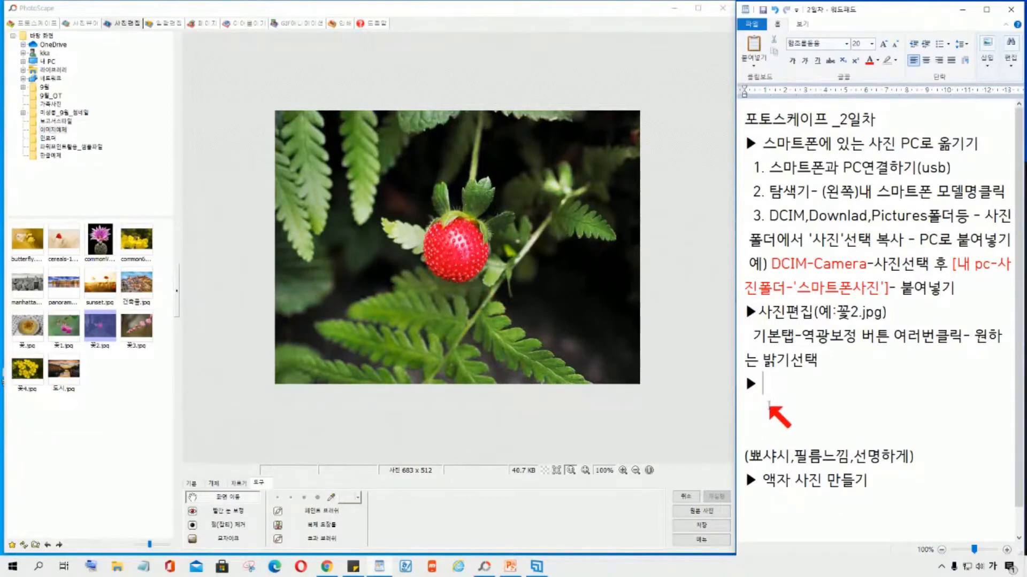
Write 복제기능 사용 - 도구탭-복제도장툴 클릭 after the new ▶ bullet
{"action": "type", "text": "복제"}
{"action": "type", "text": "기능 사용"}
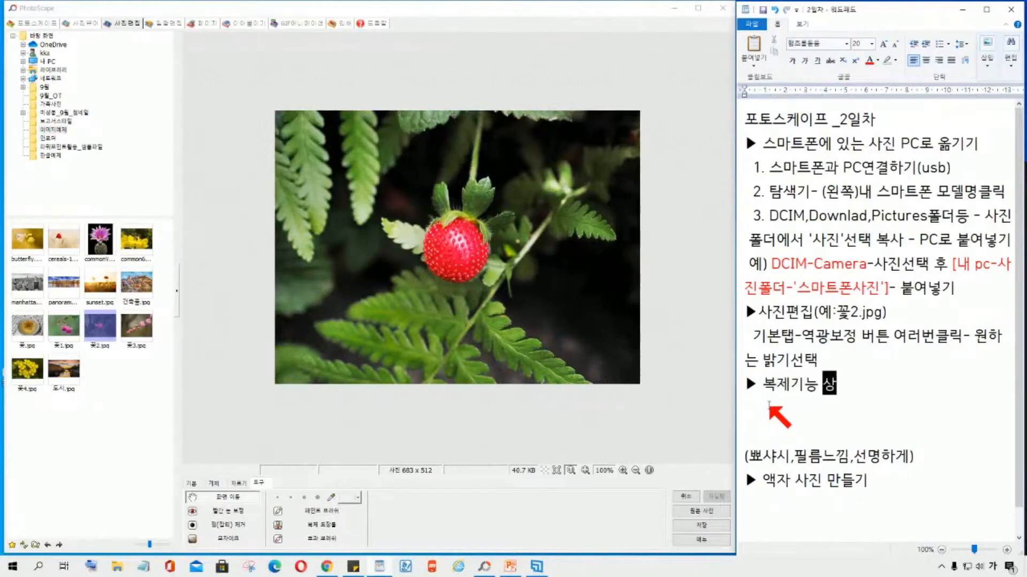
{"action": "type", "text": " - 도구태"}
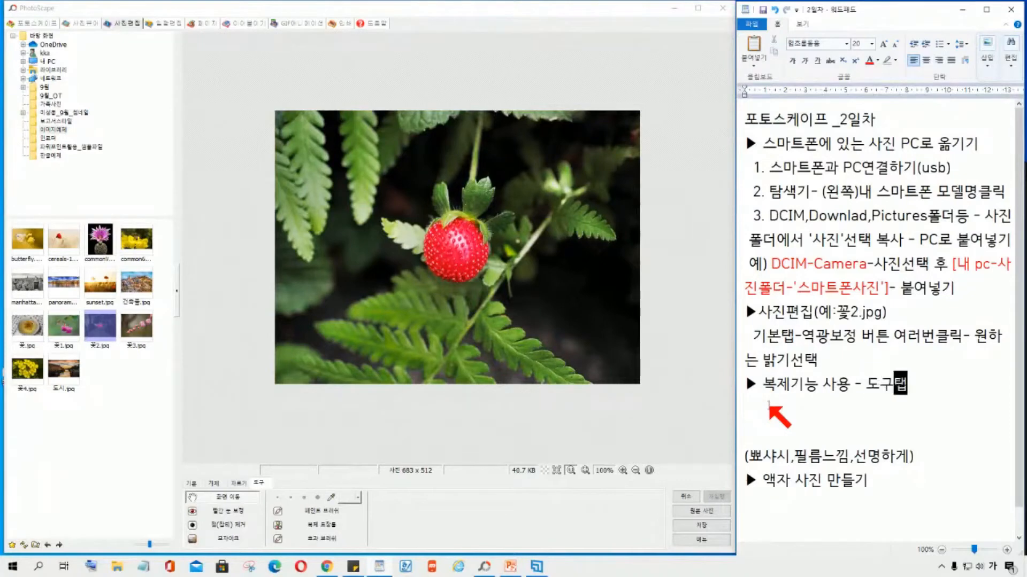
{"action": "left_click", "coordinate": [911, 383]}
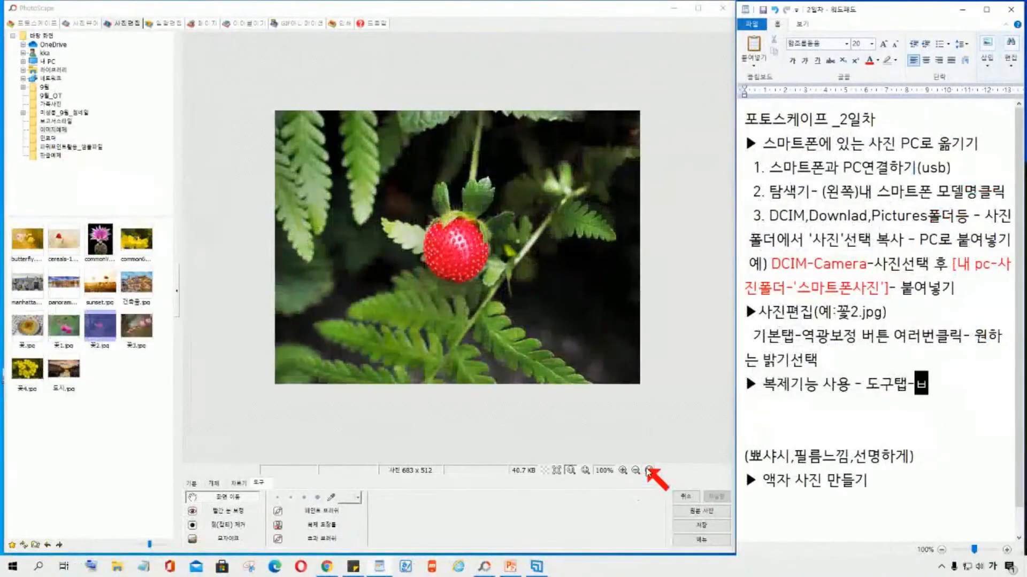
{"action": "type", "text": "제"}
{"action": "type", "text": "도장투"}
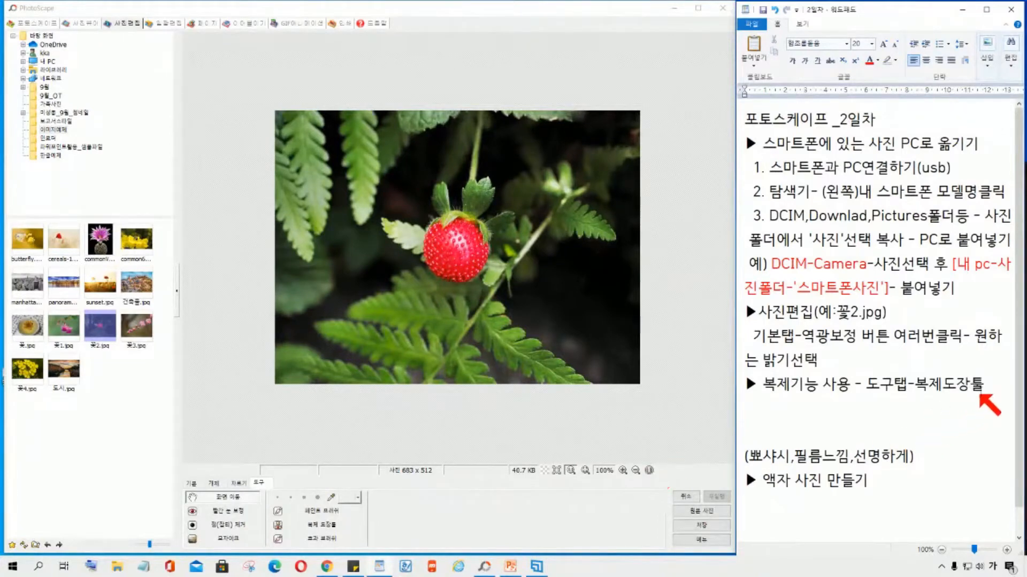
{"action": "type", "text": " ㅋ"}
{"action": "type", "text": "클릭"}
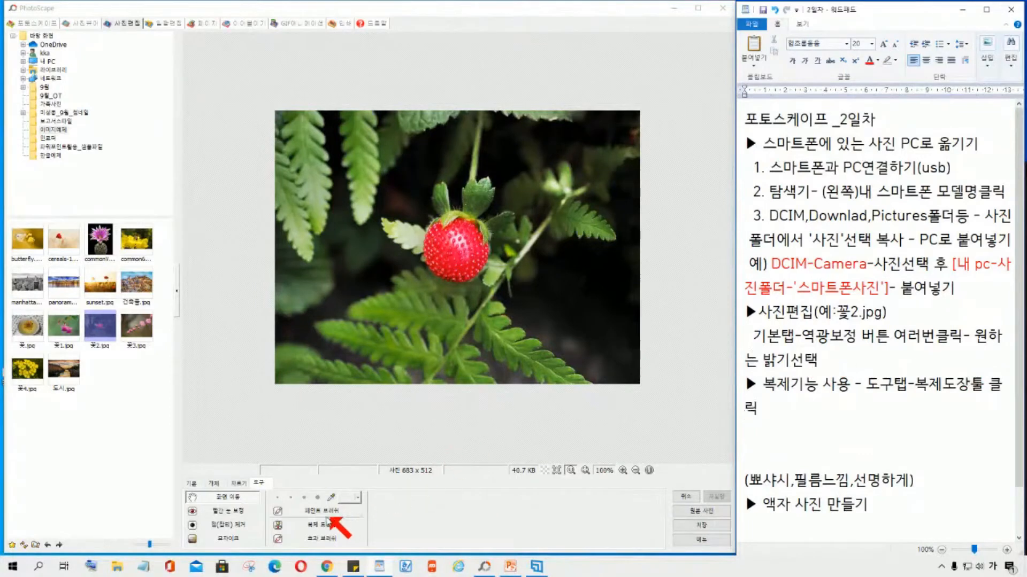
In PhotoScape, clone the strawberry onto the bud at the end of the stem to its upper right with 복제 도장툴
{"action": "left_click", "coordinate": [321, 526]}
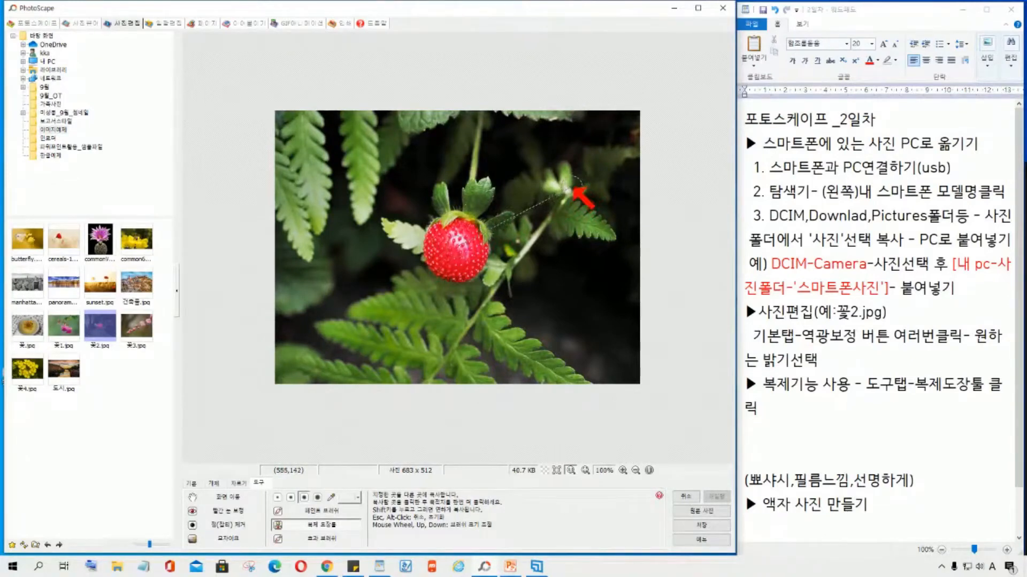
{"action": "mouse_move", "coordinate": [570, 190]}
{"action": "left_mouse_down"}
{"action": "mouse_move", "coordinate": [551, 208]}
{"action": "mouse_move", "coordinate": [577, 199]}
{"action": "mouse_move", "coordinate": [540, 194]}
{"action": "mouse_move", "coordinate": [552, 206]}
{"action": "mouse_move", "coordinate": [583, 198]}
{"action": "mouse_move", "coordinate": [568, 181]}
{"action": "mouse_move", "coordinate": [589, 191]}
{"action": "mouse_move", "coordinate": [579, 169]}
{"action": "mouse_move", "coordinate": [556, 172]}
{"action": "mouse_move", "coordinate": [567, 204]}
{"action": "mouse_move", "coordinate": [591, 185]}
{"action": "mouse_move", "coordinate": [553, 170]}
{"action": "mouse_move", "coordinate": [562, 202]}
{"action": "mouse_move", "coordinate": [591, 189]}
{"action": "mouse_move", "coordinate": [562, 164]}
{"action": "mouse_move", "coordinate": [581, 159]}
{"action": "mouse_move", "coordinate": [589, 178]}
{"action": "mouse_move", "coordinate": [555, 203]}
{"action": "mouse_move", "coordinate": [571, 157]}
{"action": "mouse_move", "coordinate": [592, 179]}
{"action": "mouse_move", "coordinate": [579, 209]}
{"action": "mouse_move", "coordinate": [549, 207]}
{"action": "mouse_move", "coordinate": [580, 164]}
{"action": "mouse_move", "coordinate": [592, 198]}
{"action": "mouse_move", "coordinate": [562, 208]}
{"action": "mouse_move", "coordinate": [572, 149]}
{"action": "mouse_move", "coordinate": [586, 149]}
{"action": "mouse_move", "coordinate": [594, 132]}
{"action": "mouse_move", "coordinate": [585, 161]}
{"action": "mouse_move", "coordinate": [577, 123]}
{"action": "mouse_move", "coordinate": [595, 141]}
{"action": "mouse_move", "coordinate": [587, 199]}
{"action": "mouse_move", "coordinate": [554, 212]}
{"action": "mouse_move", "coordinate": [573, 122]}
{"action": "mouse_move", "coordinate": [574, 192]}
{"action": "left_mouse_up"}
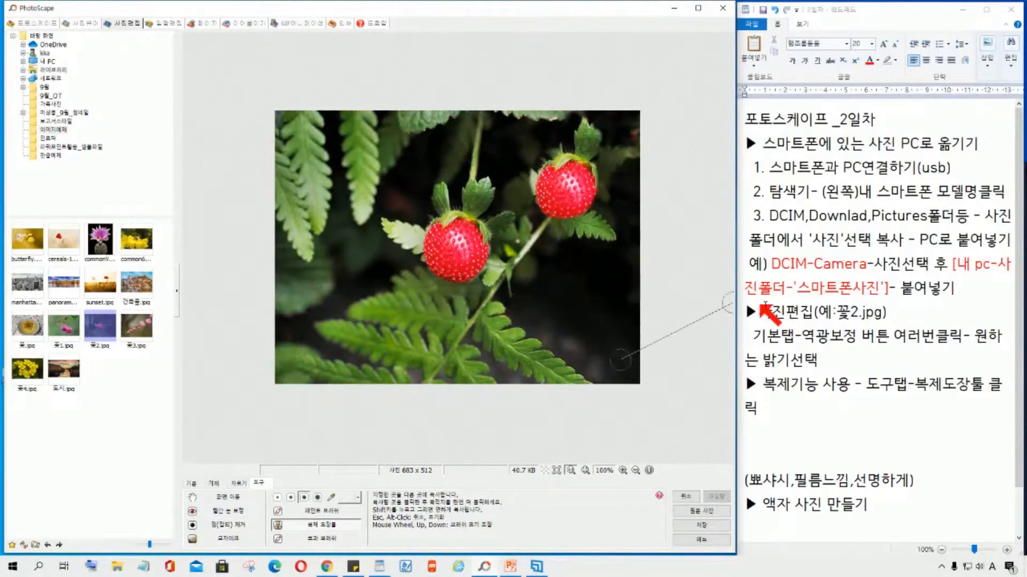
In the WordPad notes, append -복제하고 싶은 사진 중심에서 클릭 후 to the 복제기능 entry
{"action": "left_click", "coordinate": [775, 409]}
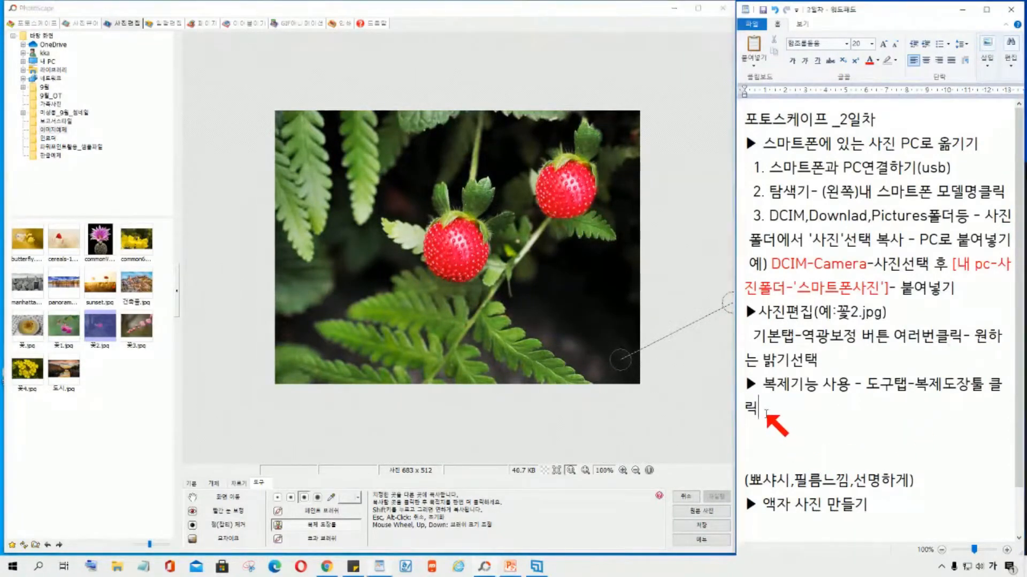
{"action": "type", "text": "-보제하고"}
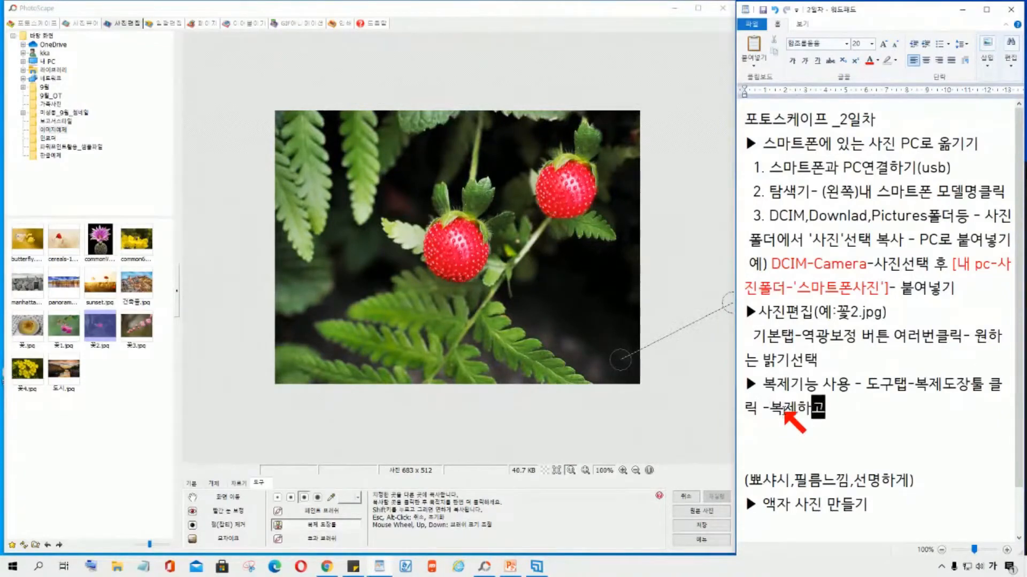
{"action": "type", "text": " 싶으ㄴ ㅅ"}
{"action": "key", "text": "BackSpace"}
{"action": "key", "text": "BackSpace"}
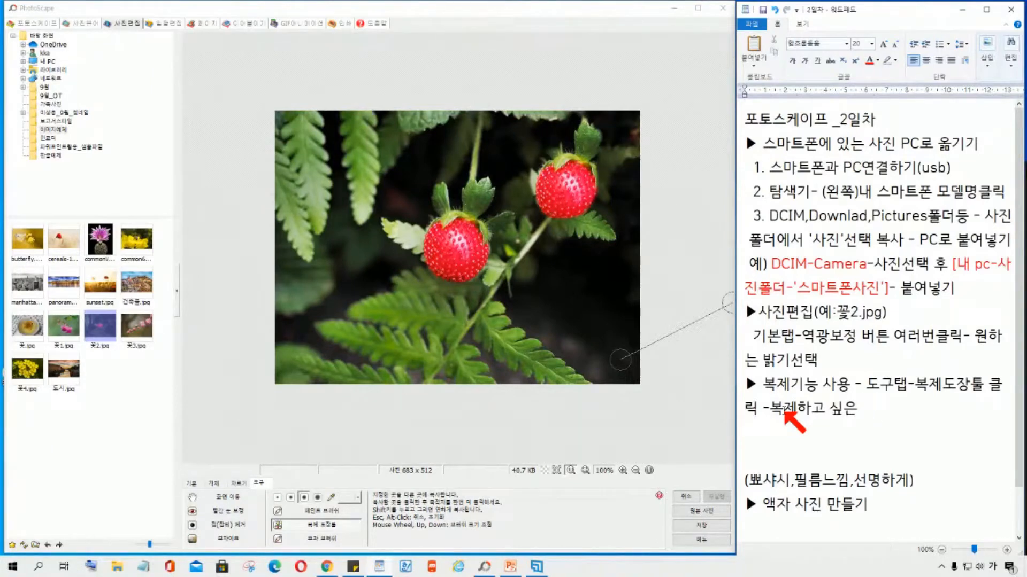
{"action": "type", "text": "ㅈㅣㄴ ㅈㅜㅇㅅㅣㅁㅇㅔㅅㅓ ㅋ"}
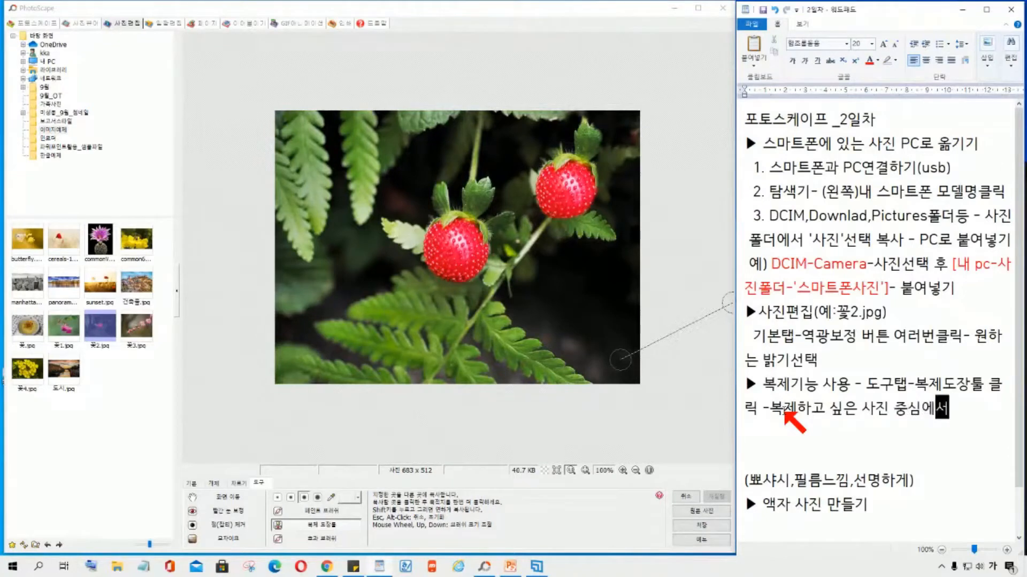
{"action": "type", "text": "ㅡㄹㄹㅣㄱ ㅎㅜ"}
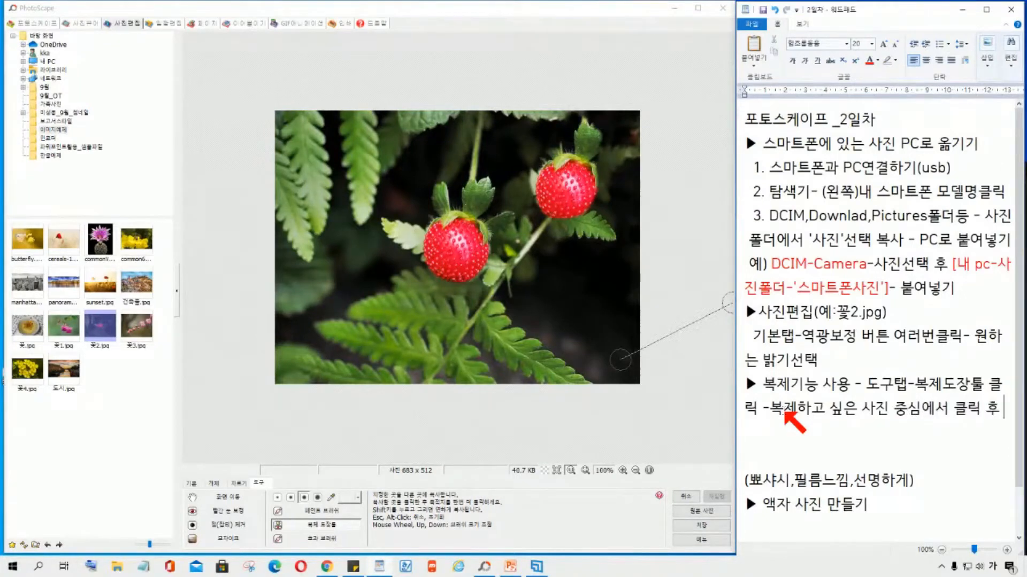
Complete the 복제기능 entry in the notes with 원하는 위치에서 마우스 클릭한 상태에서 드래그 on a new line
{"action": "left_click", "coordinate": [361, 508]}
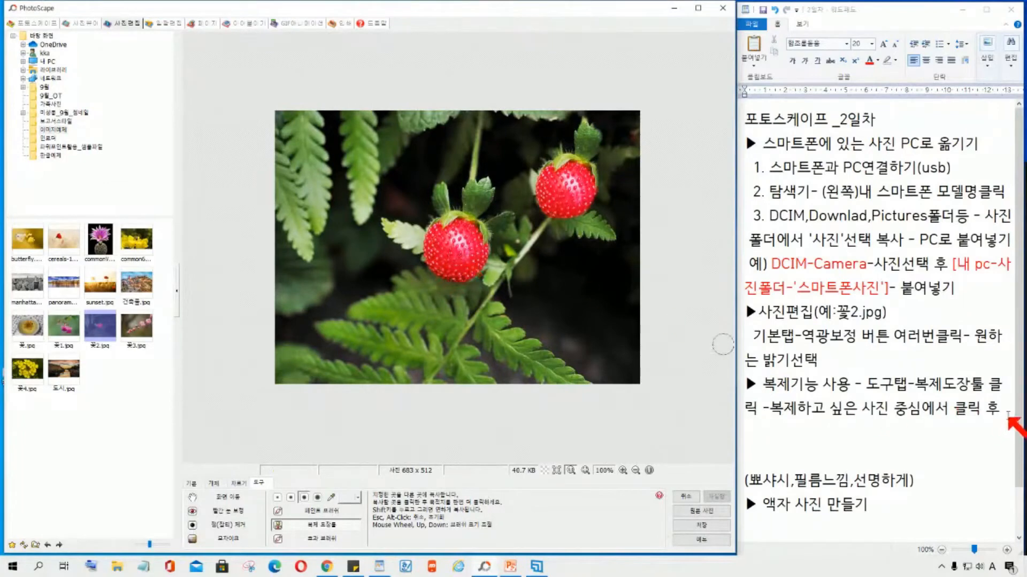
{"action": "left_click", "coordinate": [1007, 415]}
{"action": "key", "text": "Return"}
{"action": "type", "text": "ㅇㅜㅓㄴㅎㅏㄴㅡㄴ ㅇㅜㅣㅊㅔㅇㅔ"}
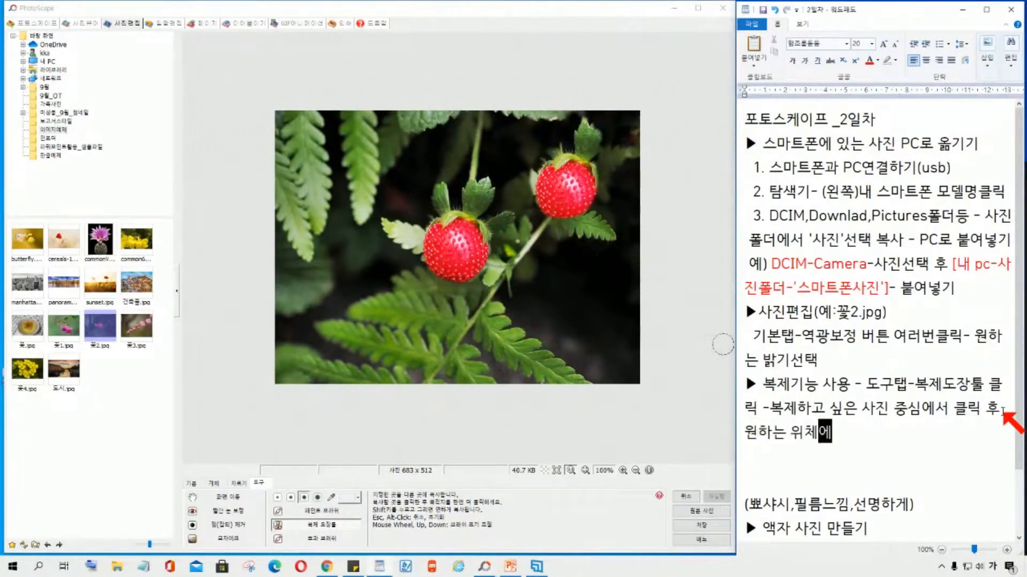
{"action": "type", "text": "ㅇㅔㅅㅓ "}
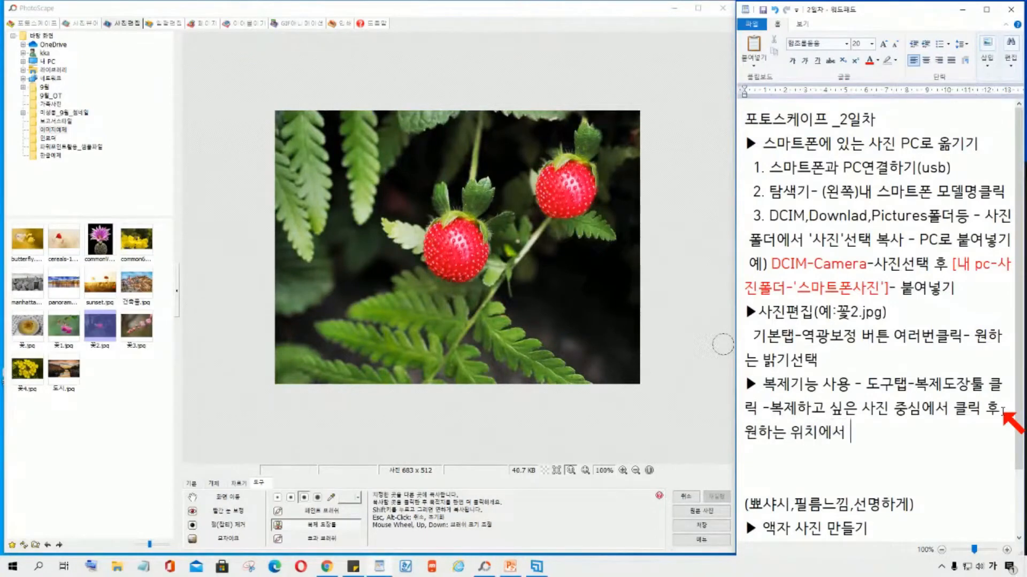
{"action": "type", "text": "ㅁㅏㅇㅜㅅㅡ ㅋㅡㄹㄹㅣㄱ ㅎㅏ"}
{"action": "key", "text": "BackSpace"}
{"action": "key", "text": "BackSpace"}
{"action": "key", "text": "BackSpace"}
{"action": "type", "text": "ㅎㅏㄴ ㅅㅏㅇㅌ"}
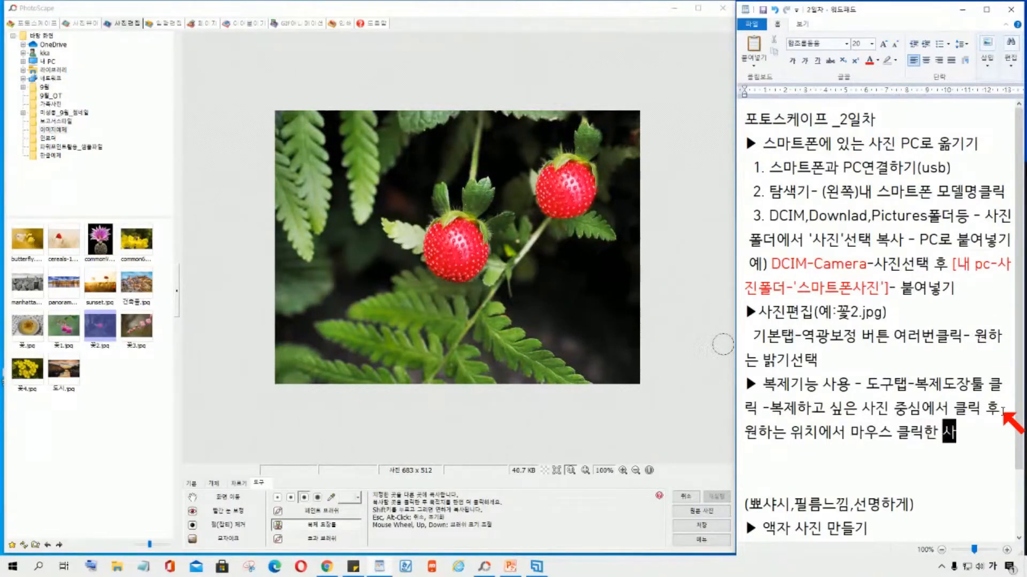
{"action": "type", "text": "ㅐ ㄷㅡㄹㅐㄱㅡ"}
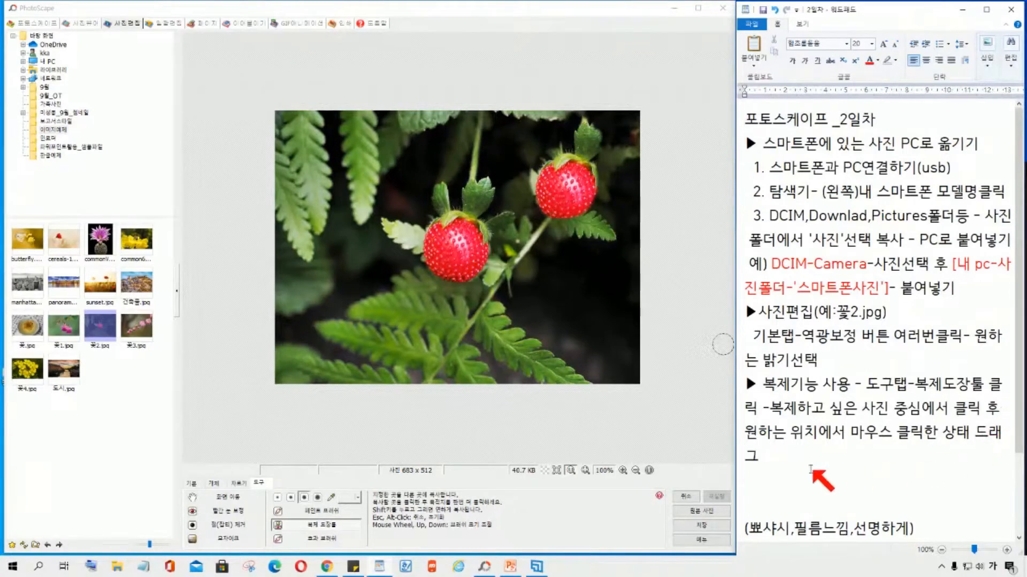
{"action": "type", "text": "ㅇㅔㅅㅓ"}
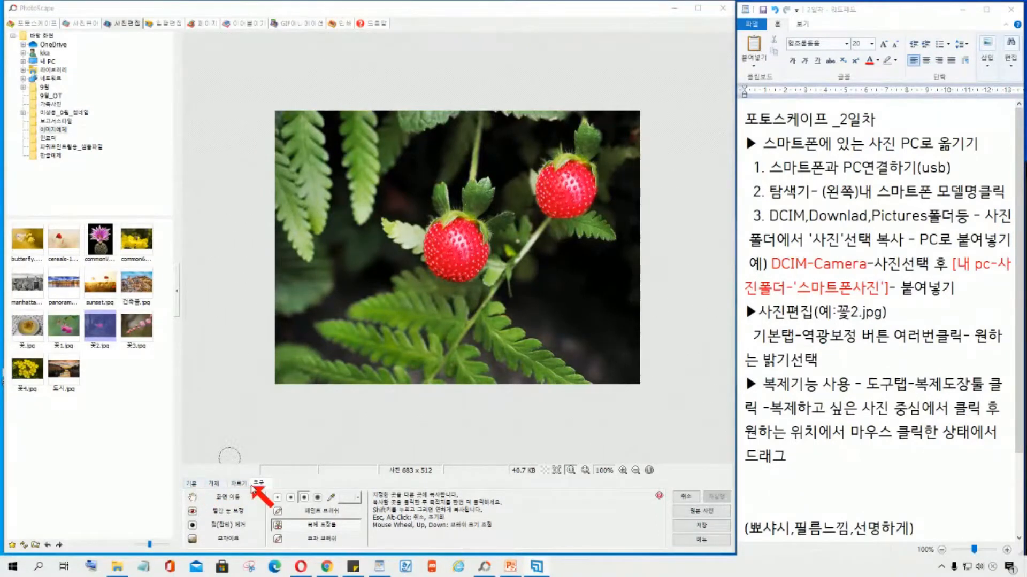
In PhotoScape, clone another strawberry over the fern tips to the upper left of the original one with 복제 도장툴
{"action": "left_click", "coordinate": [258, 483]}
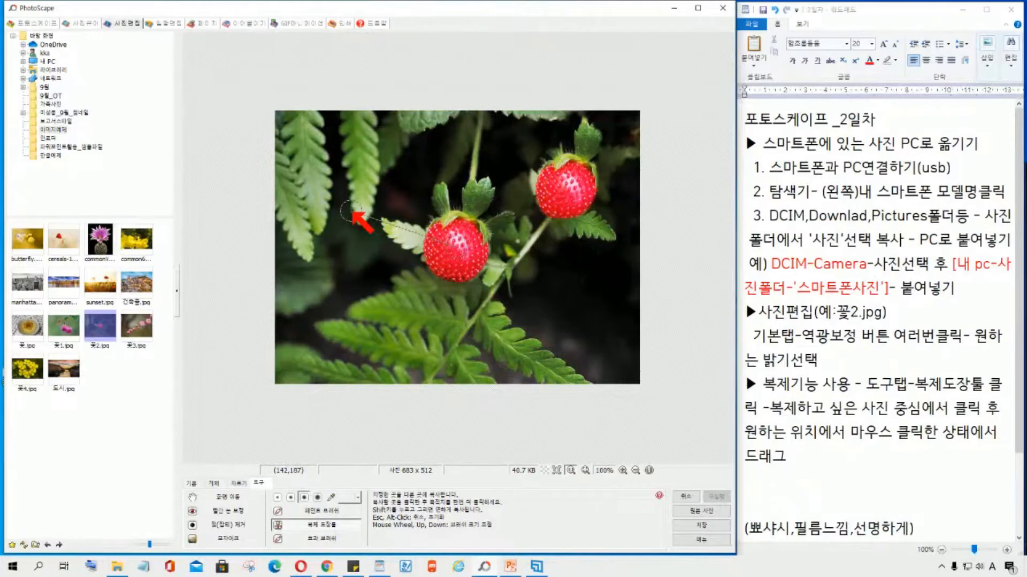
{"action": "mouse_move", "coordinate": [350, 211]}
{"action": "left_mouse_down"}
{"action": "mouse_move", "coordinate": [349, 232]}
{"action": "mouse_move", "coordinate": [358, 205]}
{"action": "mouse_move", "coordinate": [346, 226]}
{"action": "mouse_move", "coordinate": [345, 199]}
{"action": "mouse_move", "coordinate": [355, 192]}
{"action": "mouse_move", "coordinate": [352, 223]}
{"action": "mouse_move", "coordinate": [327, 186]}
{"action": "mouse_move", "coordinate": [359, 224]}
{"action": "mouse_move", "coordinate": [374, 206]}
{"action": "mouse_move", "coordinate": [343, 232]}
{"action": "mouse_move", "coordinate": [343, 248]}
{"action": "mouse_move", "coordinate": [384, 196]}
{"action": "mouse_move", "coordinate": [354, 234]}
{"action": "mouse_move", "coordinate": [336, 240]}
{"action": "mouse_move", "coordinate": [372, 220]}
{"action": "mouse_move", "coordinate": [339, 180]}
{"action": "mouse_move", "coordinate": [367, 186]}
{"action": "mouse_move", "coordinate": [365, 219]}
{"action": "mouse_move", "coordinate": [380, 203]}
{"action": "mouse_move", "coordinate": [379, 184]}
{"action": "mouse_move", "coordinate": [354, 176]}
{"action": "mouse_move", "coordinate": [372, 223]}
{"action": "mouse_move", "coordinate": [340, 233]}
{"action": "mouse_move", "coordinate": [374, 198]}
{"action": "mouse_move", "coordinate": [370, 236]}
{"action": "mouse_move", "coordinate": [337, 228]}
{"action": "mouse_move", "coordinate": [340, 178]}
{"action": "mouse_move", "coordinate": [371, 201]}
{"action": "mouse_move", "coordinate": [354, 224]}
{"action": "left_mouse_up"}
{"action": "mouse_move", "coordinate": [341, 182]}
{"action": "left_mouse_down"}
{"action": "mouse_move", "coordinate": [337, 147]}
{"action": "mouse_move", "coordinate": [350, 239]}
{"action": "left_mouse_up"}
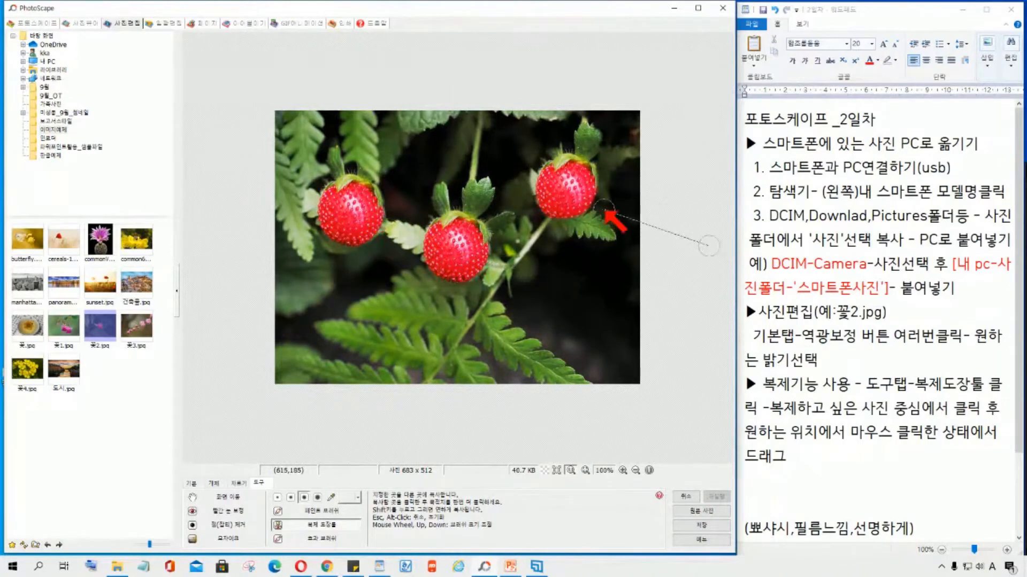
Return to the 기본 editing tools and apply the default 역광보정 to the photo with the cloned strawberries
{"action": "left_click", "coordinate": [193, 487]}
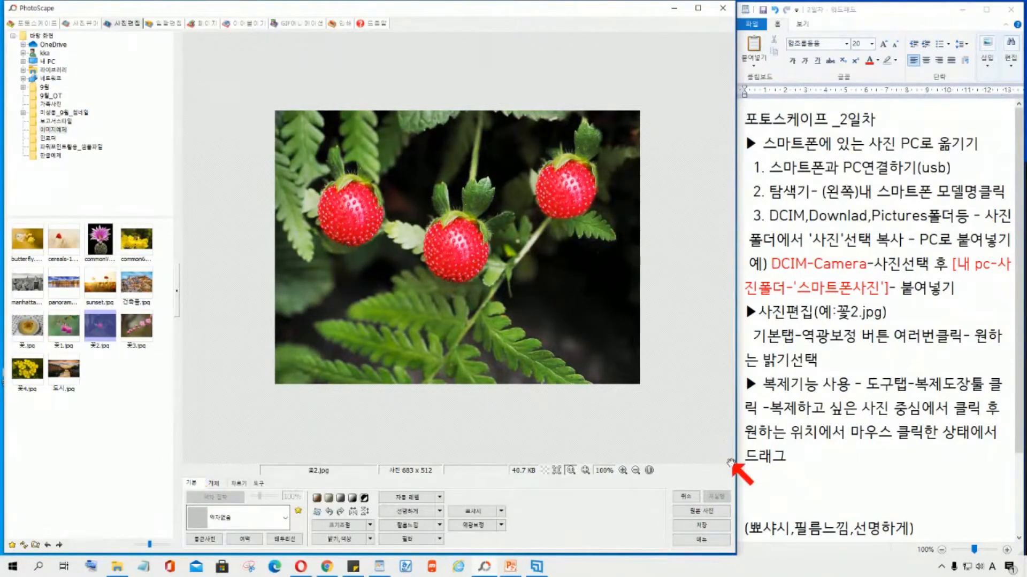
{"action": "left_click", "coordinate": [191, 480]}
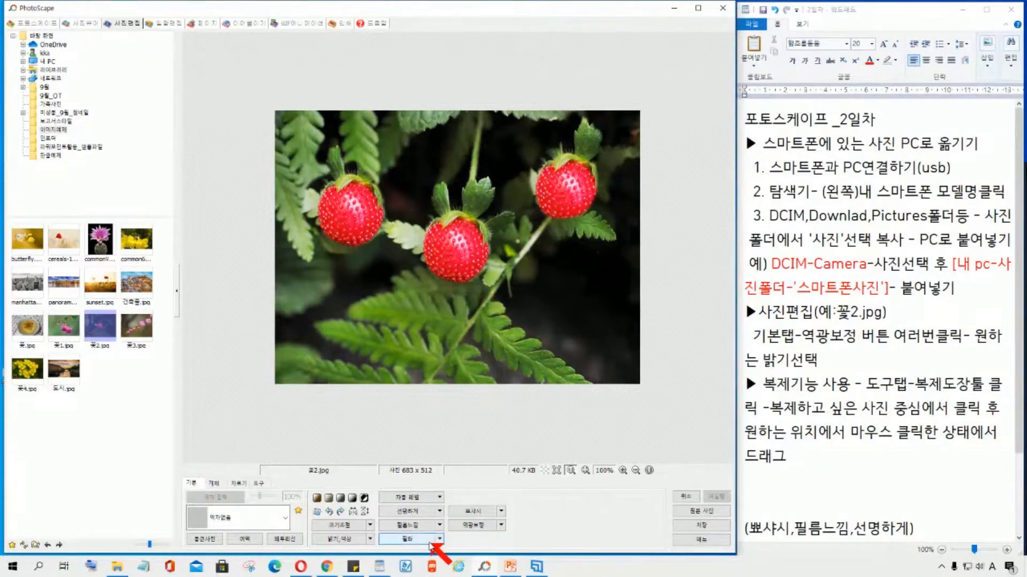
{"action": "left_click", "coordinate": [483, 527]}
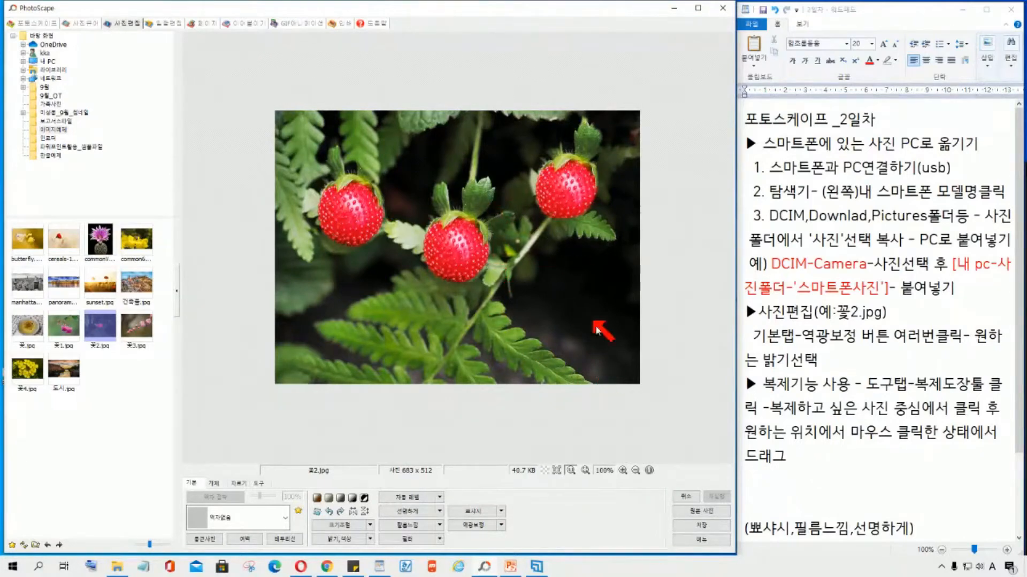
Revert 꽃2.jpg to the original photo and redo its backlight and cloning edits until all three strawberries are back
{"action": "left_click", "coordinate": [698, 511]}
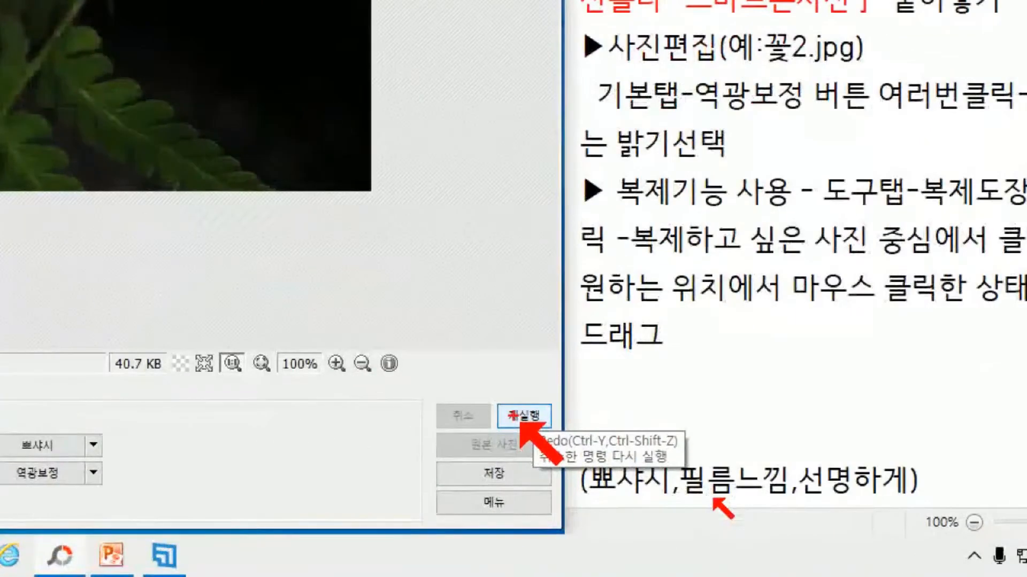
{"action": "mouse_move", "coordinate": [485, 384]}
{"action": "left_mouse_down"}
{"action": "mouse_move", "coordinate": [561, 413]}
{"action": "mouse_move", "coordinate": [559, 424]}
{"action": "mouse_move", "coordinate": [483, 410]}
{"action": "mouse_move", "coordinate": [487, 386]}
{"action": "left_mouse_up"}
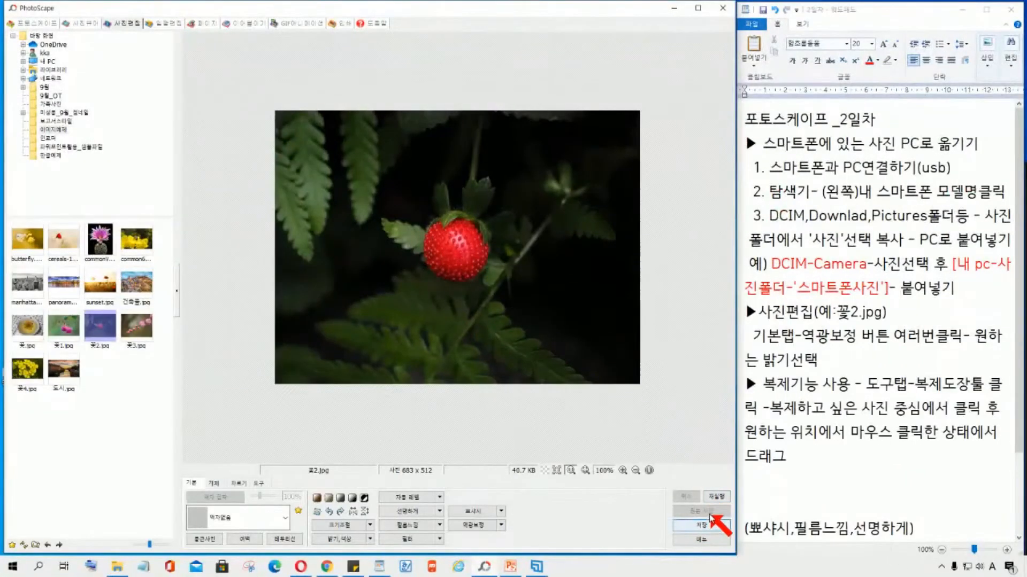
{"action": "left_click", "coordinate": [718, 497]}
{"action": "left_click", "coordinate": [719, 497]}
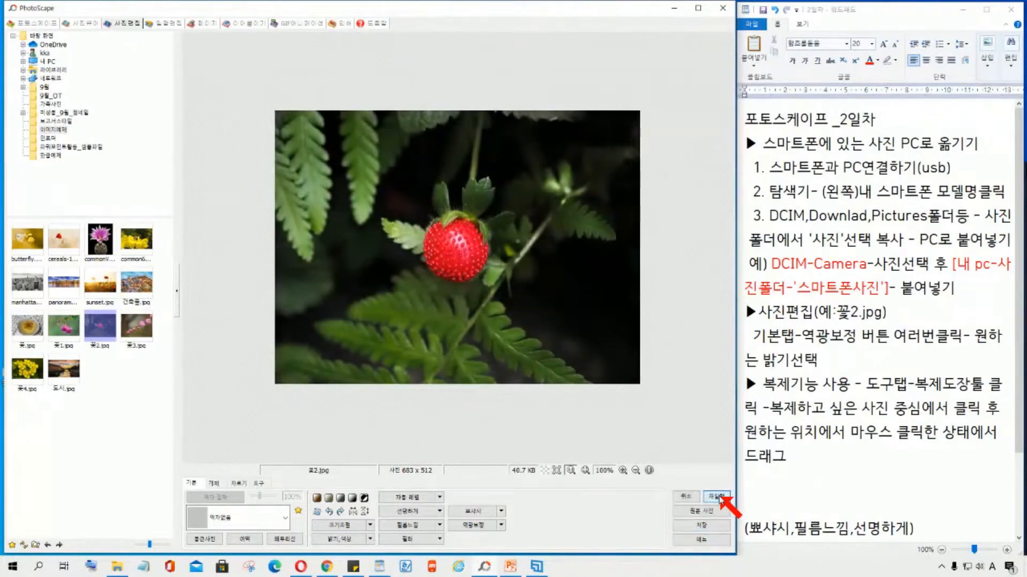
{"action": "left_click", "coordinate": [720, 497]}
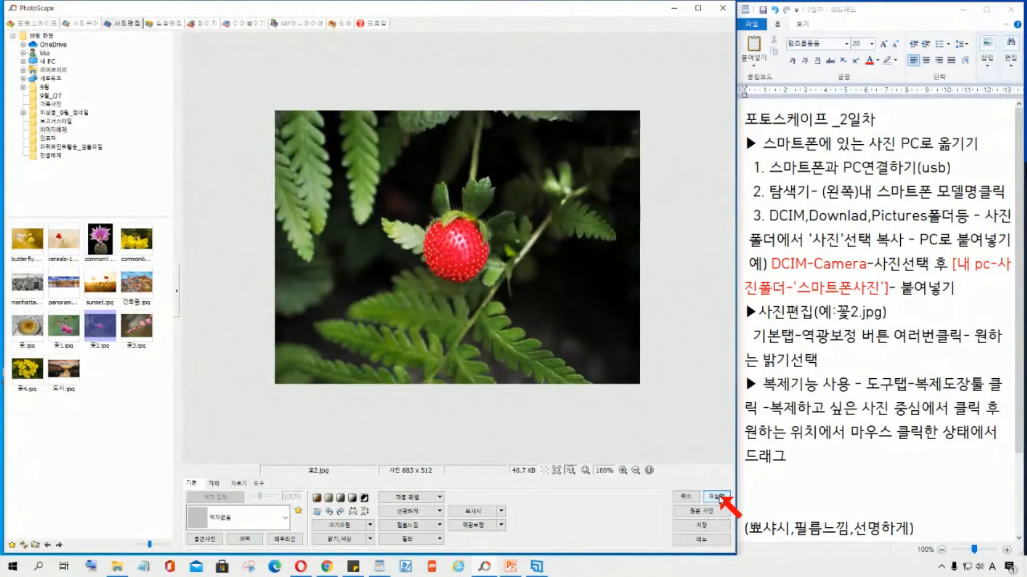
{"action": "left_click", "coordinate": [718, 496]}
{"action": "left_click", "coordinate": [718, 497]}
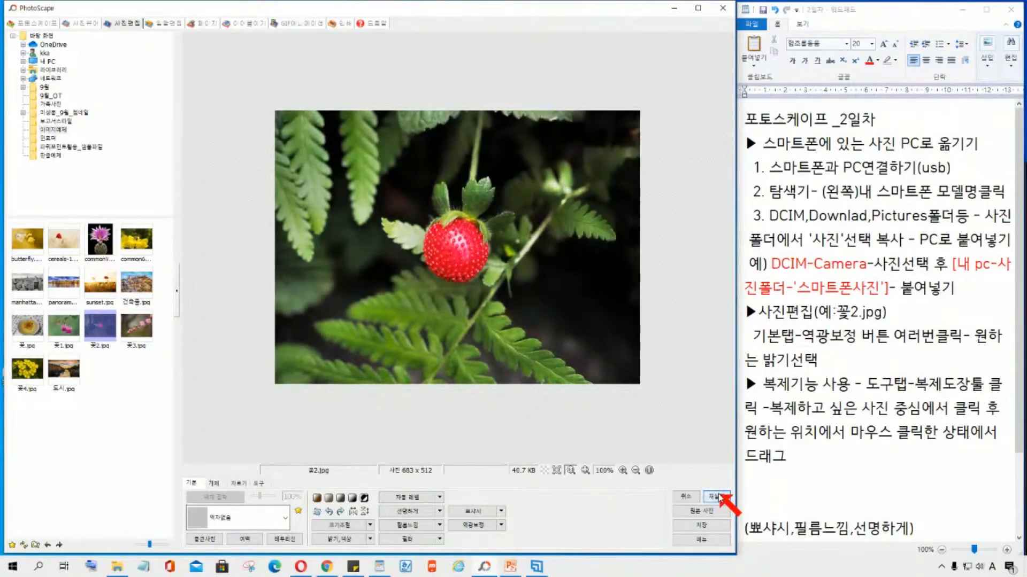
{"action": "left_click", "coordinate": [718, 497]}
{"action": "left_click", "coordinate": [718, 497]}
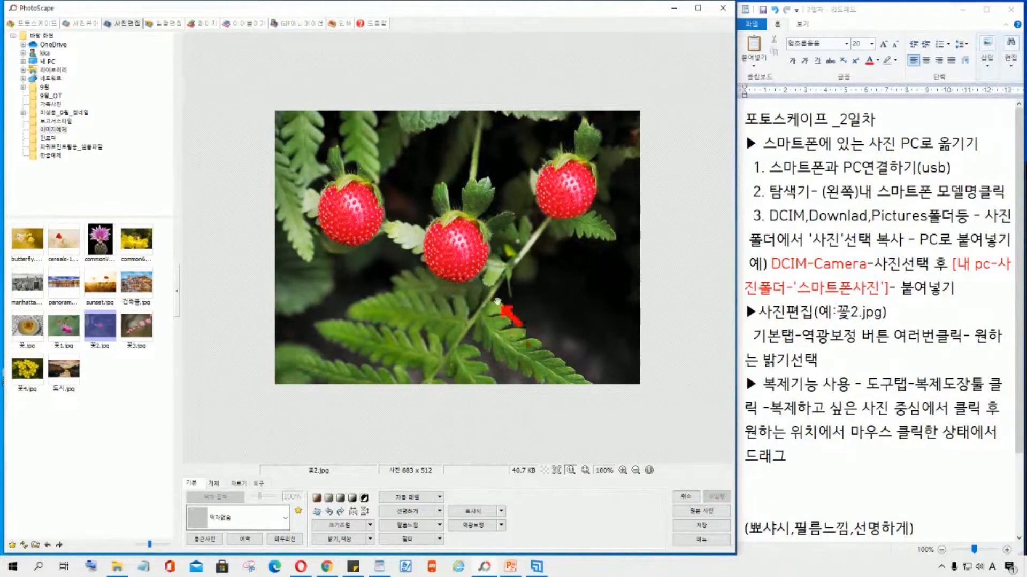
{"action": "left_click", "coordinate": [714, 498]}
{"action": "key", "text": "ctrl"}
{"action": "key", "text": "ctrl"}
{"action": "key", "text": "ctrl"}
{"action": "key", "text": "ctrl"}
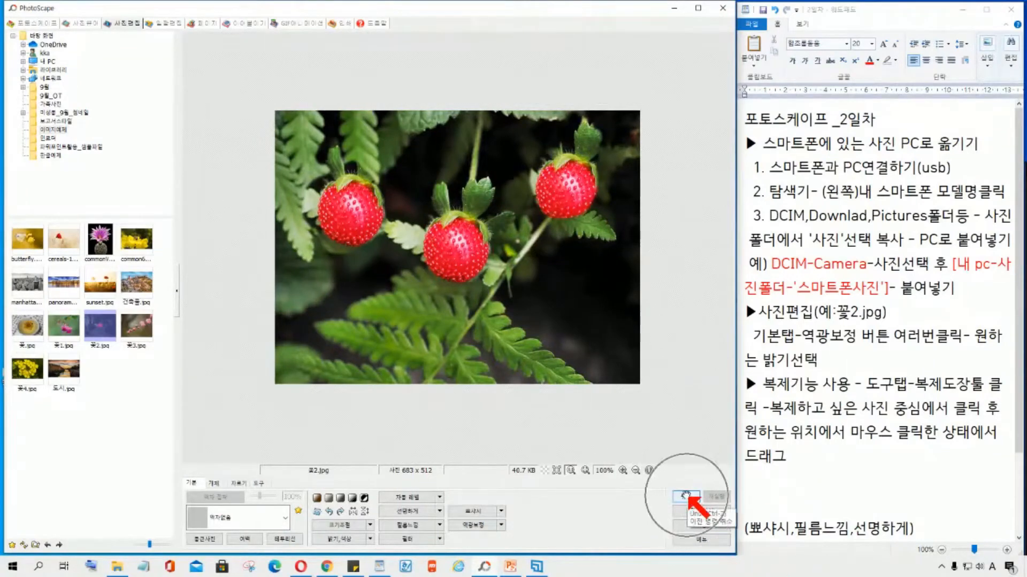
{"action": "key", "text": "ctrl"}
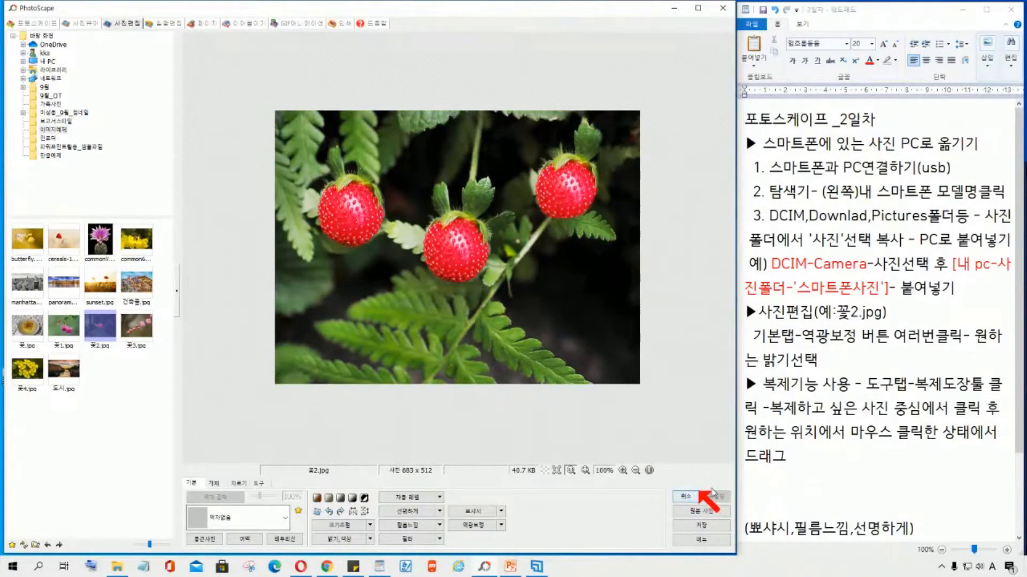
Open the detailed 뽀샤시 settings, view the 레벨, 흐리게 and 콘트라스트 options with the preview, and close them without applying
{"action": "left_click", "coordinate": [473, 529]}
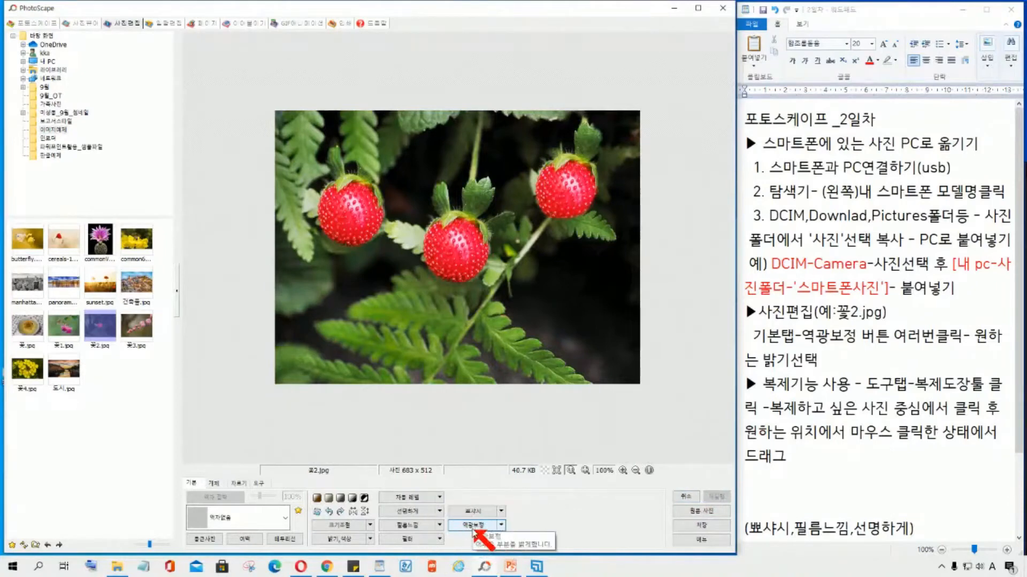
{"action": "left_click", "coordinate": [477, 511]}
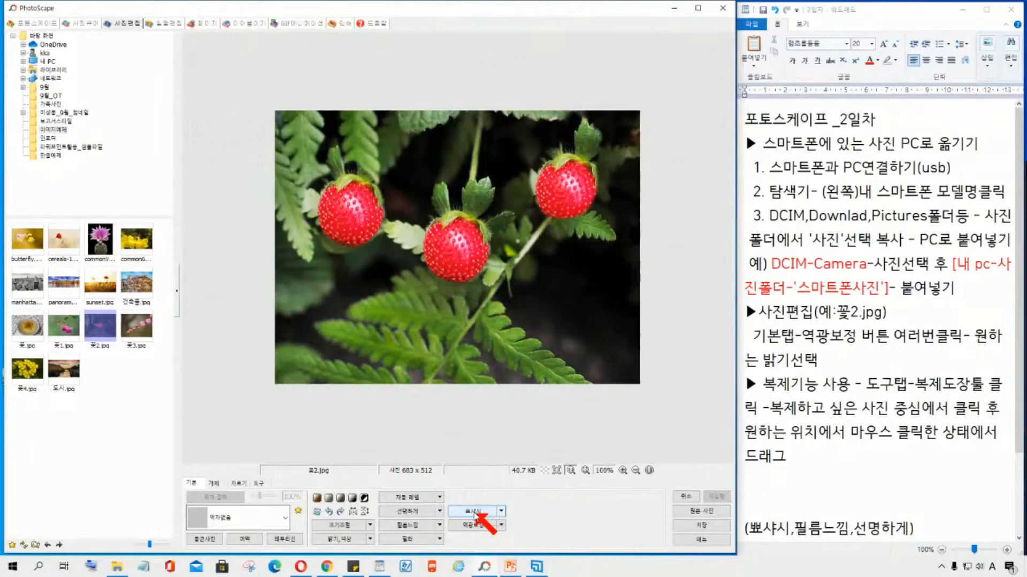
{"action": "left_click", "coordinate": [476, 512]}
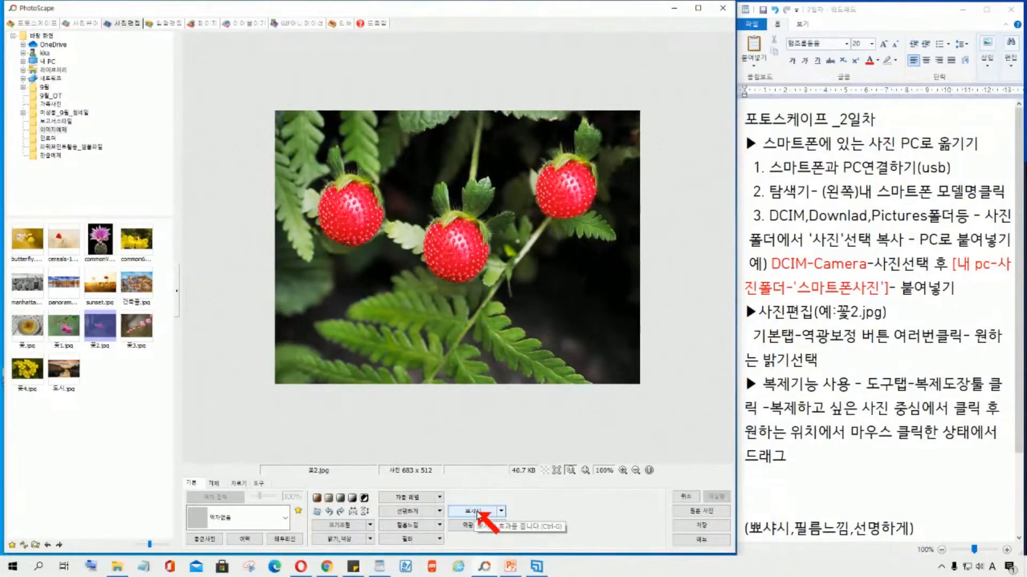
{"action": "left_click", "coordinate": [478, 513]}
{"action": "left_click_drag", "start_coordinate": [407, 264], "coordinate": [859, 62]}
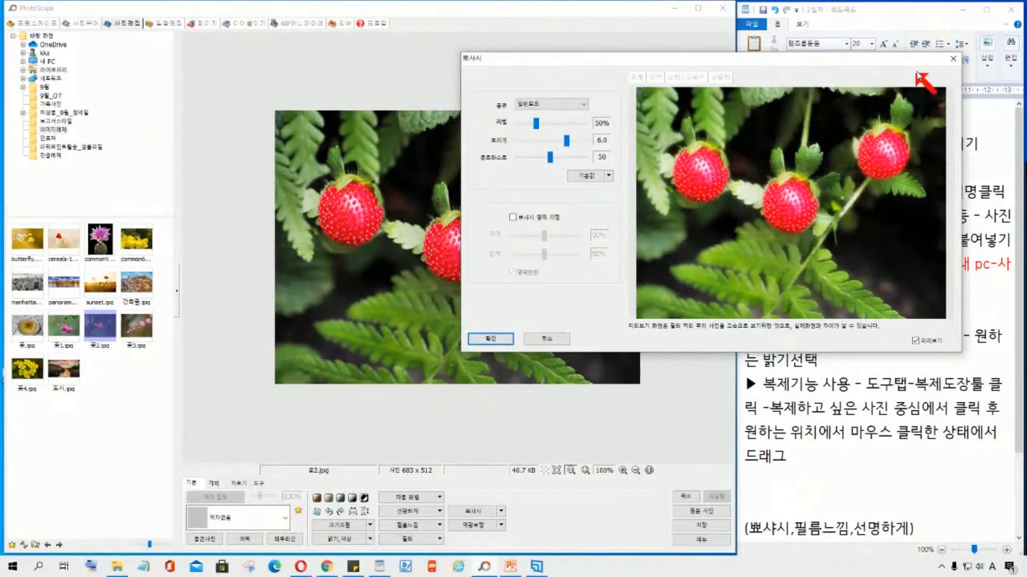
{"action": "left_click", "coordinate": [954, 60]}
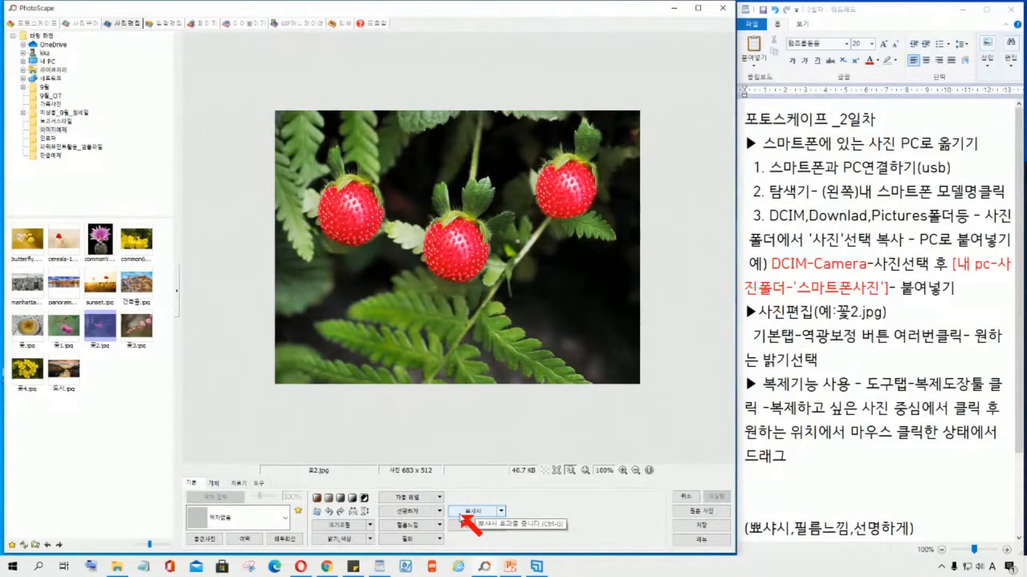
Apply the 뽀샤시 effect at 강 strength to the strawberry photo three times in a row
{"action": "left_click", "coordinate": [502, 511]}
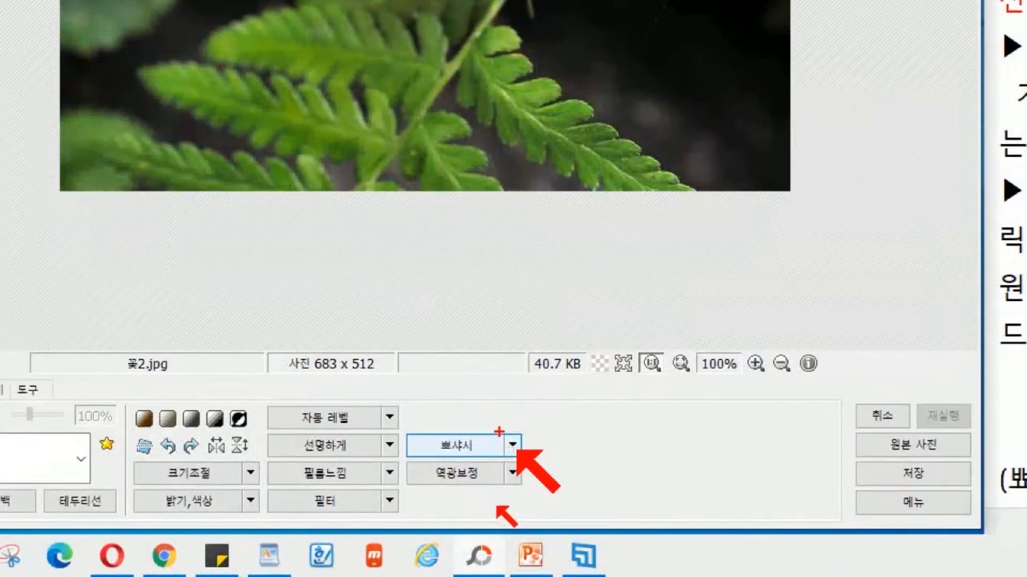
{"action": "mouse_move", "coordinate": [499, 426]}
{"action": "left_mouse_down"}
{"action": "mouse_move", "coordinate": [523, 432]}
{"action": "mouse_move", "coordinate": [524, 459]}
{"action": "left_mouse_up"}
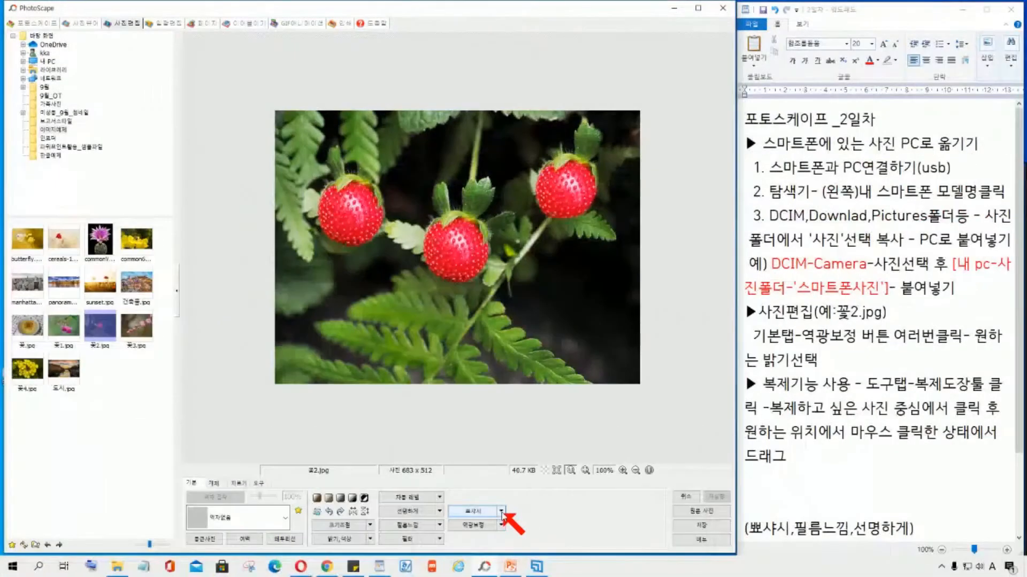
{"action": "left_click", "coordinate": [513, 446]}
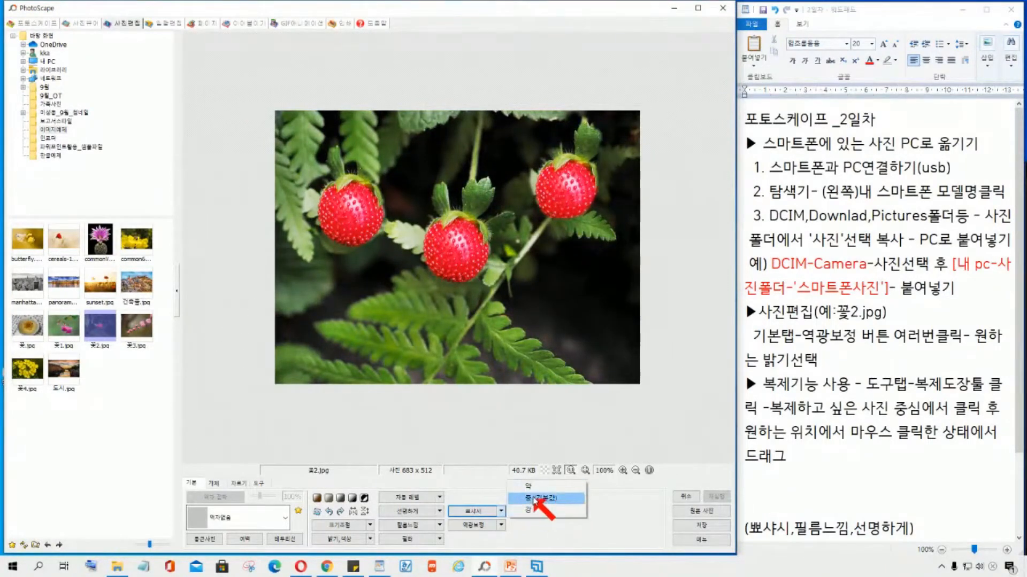
{"action": "left_click", "coordinate": [530, 511]}
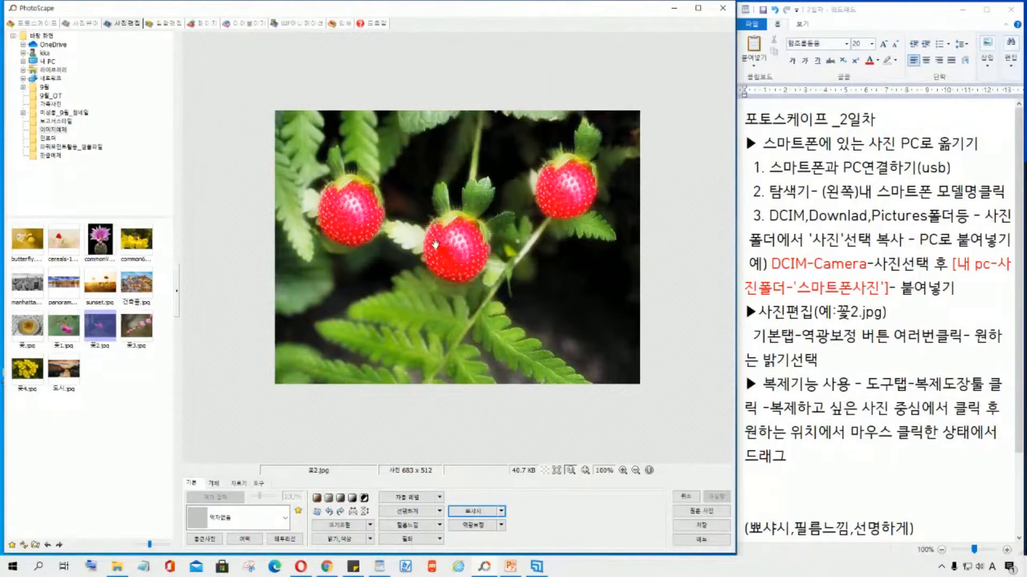
{"action": "left_click", "coordinate": [501, 511]}
{"action": "left_click", "coordinate": [529, 511]}
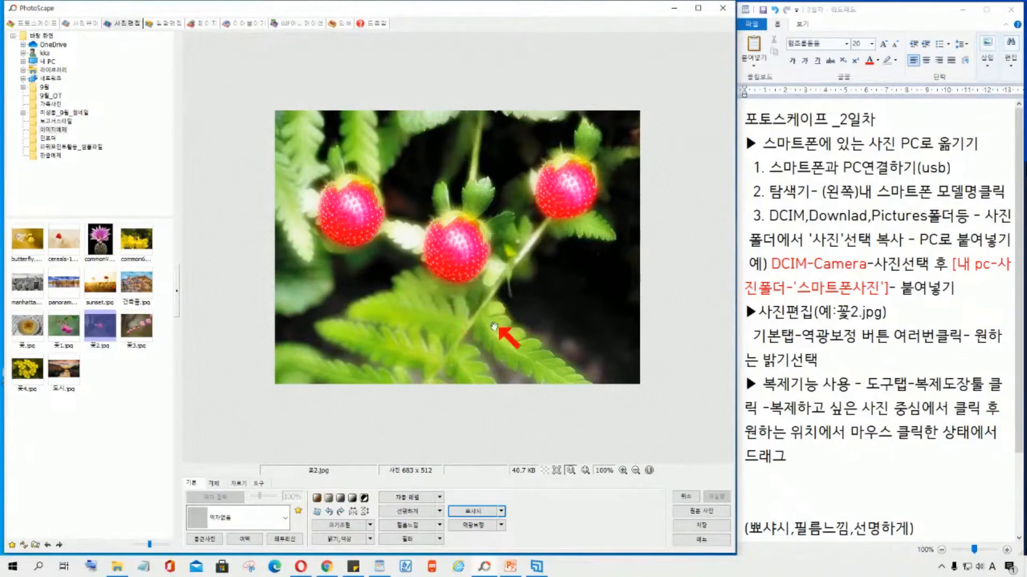
{"action": "left_click", "coordinate": [501, 511]}
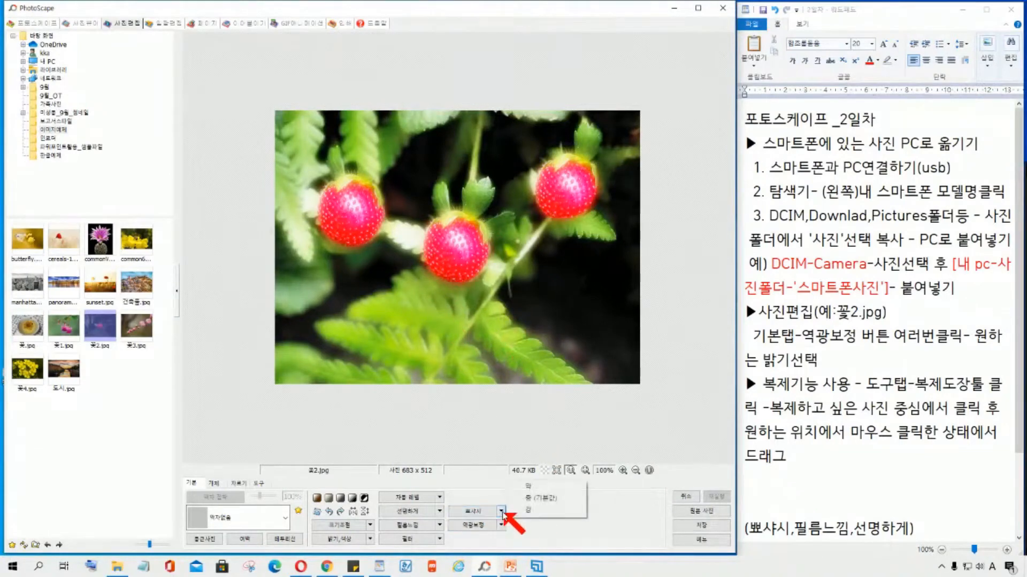
{"action": "left_click", "coordinate": [528, 513]}
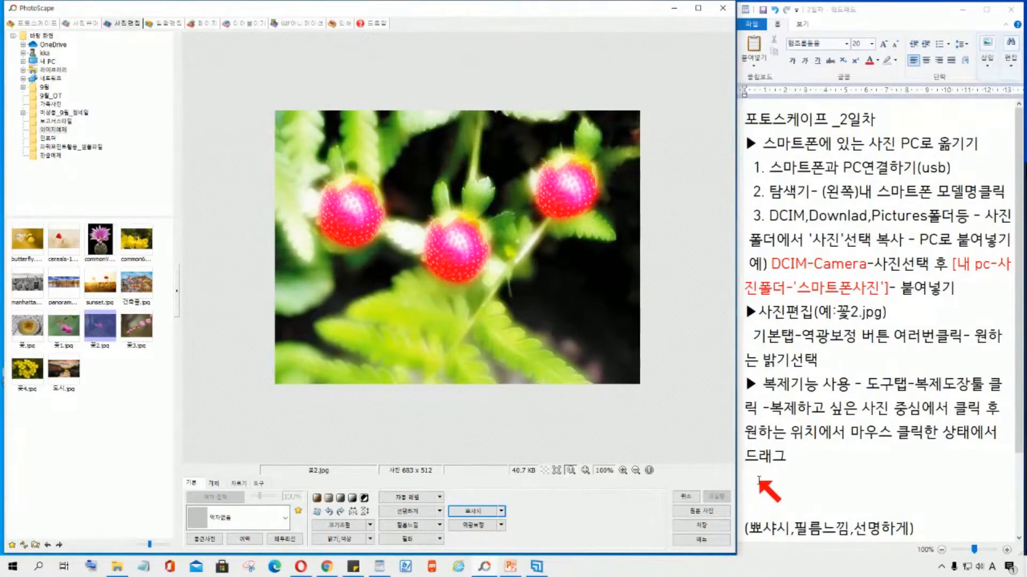
In the WordPad notes, delete the blank lines above (뽀샤시,필름느낌,선명하게)
{"action": "left_click", "coordinate": [769, 489]}
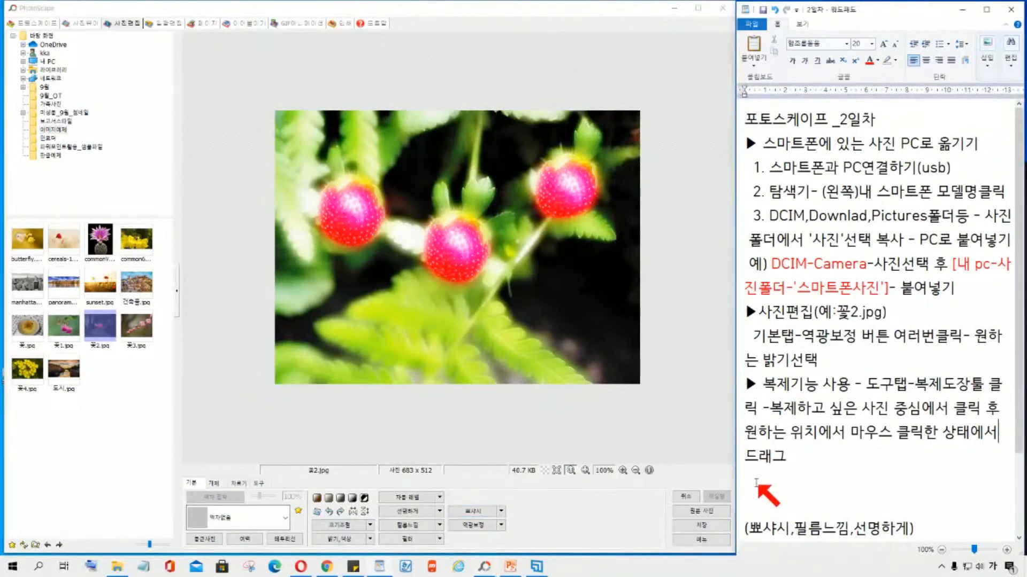
{"action": "key", "text": "Delete"}
{"action": "key", "text": "Delete"}
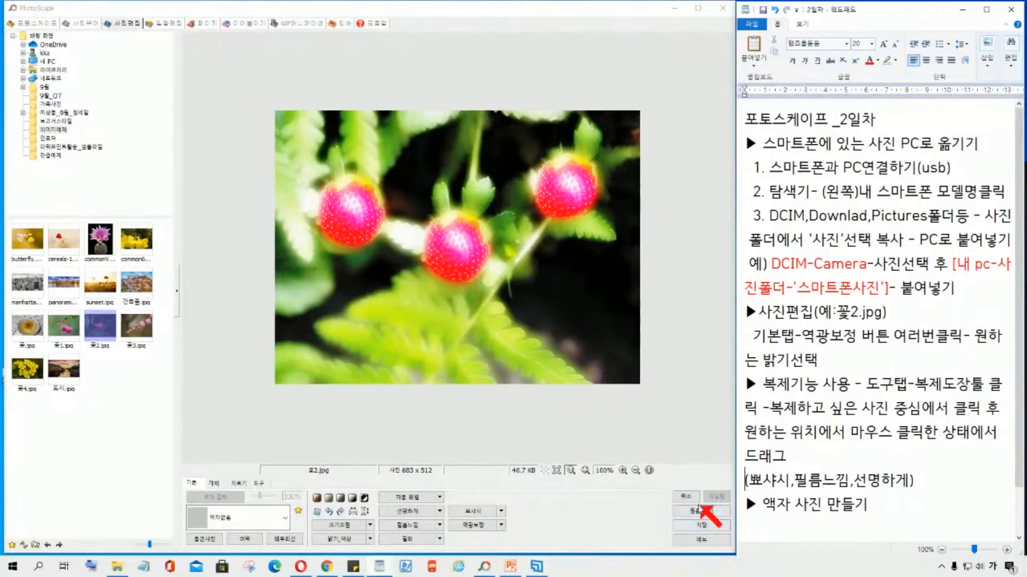
In PhotoScape, undo the three 강 뽀샤시 applications on the photo
{"action": "left_click", "coordinate": [686, 497]}
{"action": "left_click", "coordinate": [687, 497]}
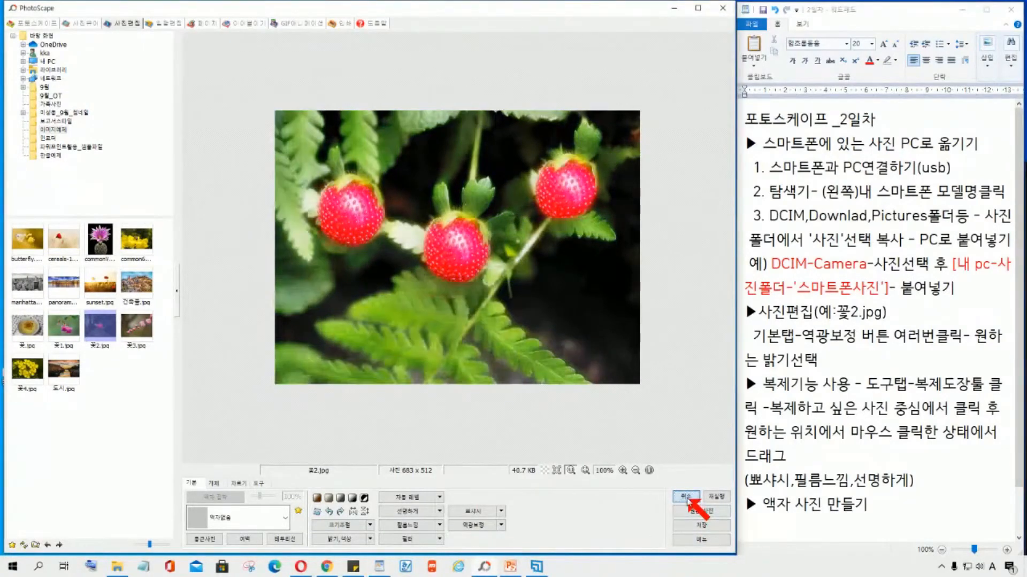
{"action": "left_click", "coordinate": [687, 497]}
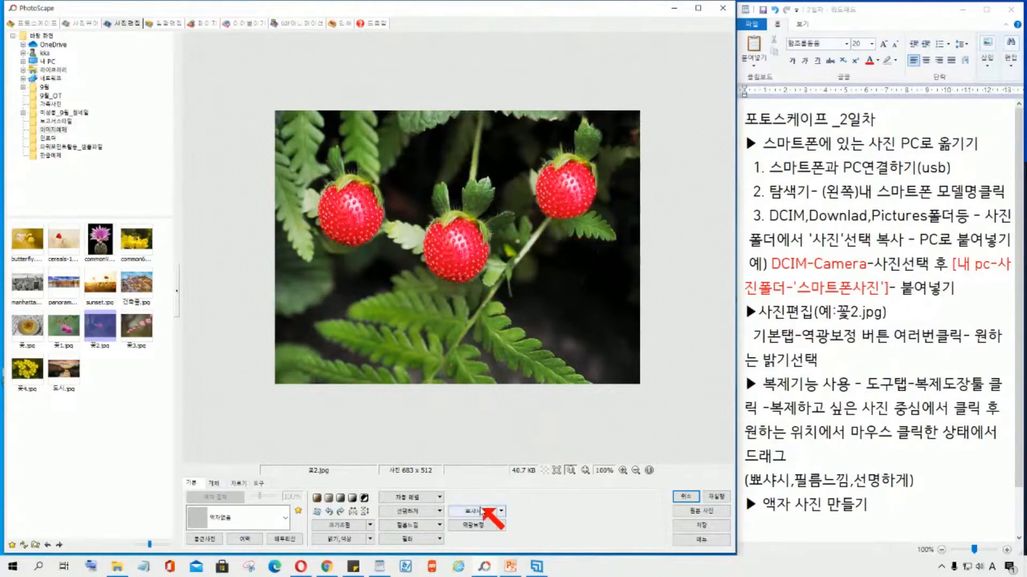
Open the detailed 뽀샤시 settings and enable 뽀샤시 영역 지정 with 크기 at 73% and 단계 at 60%
{"action": "left_click", "coordinate": [473, 512]}
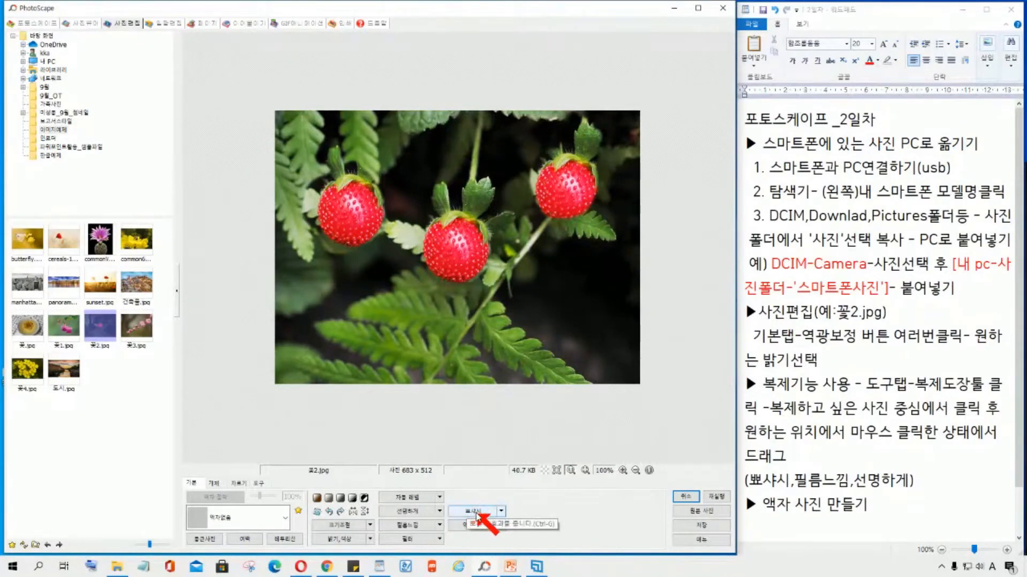
{"action": "left_click_drag", "start_coordinate": [458, 261], "coordinate": [954, 78]}
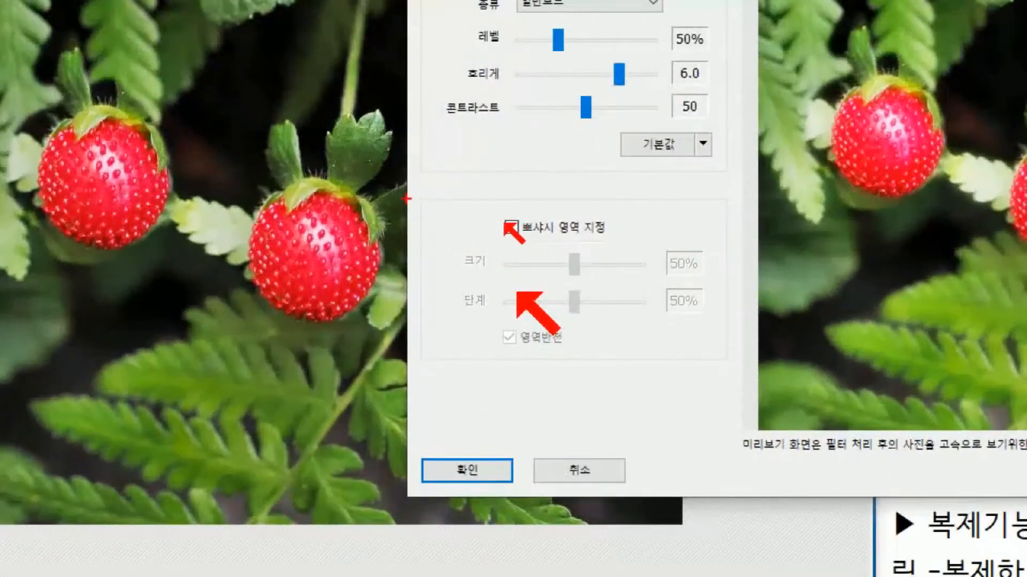
{"action": "mouse_move", "coordinate": [424, 193]}
{"action": "left_mouse_down"}
{"action": "mouse_move", "coordinate": [692, 215]}
{"action": "mouse_move", "coordinate": [738, 356]}
{"action": "left_mouse_up"}
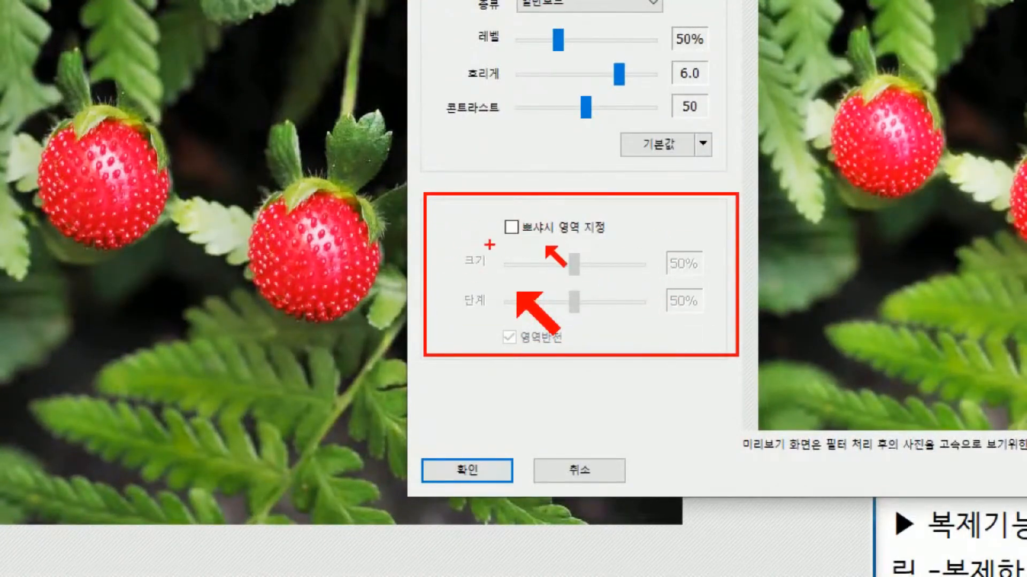
{"action": "key", "text": "Escape"}
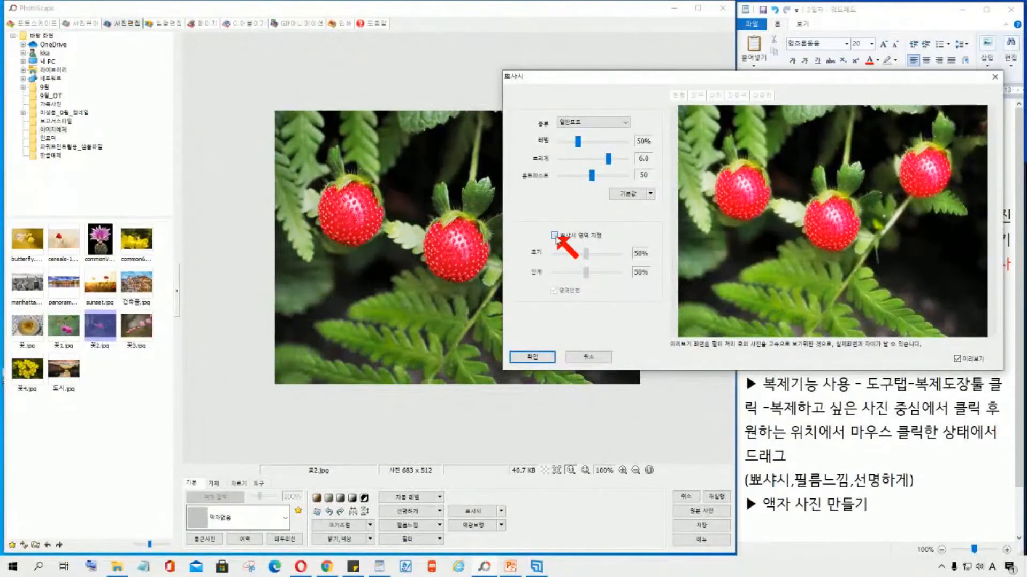
{"action": "left_click", "coordinate": [555, 236]}
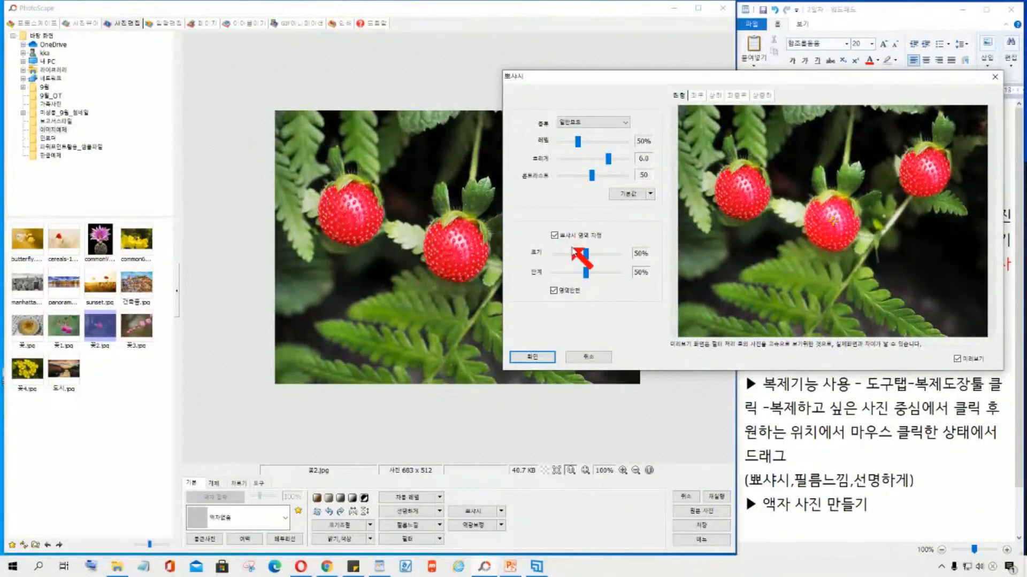
{"action": "mouse_move", "coordinate": [587, 256]}
{"action": "left_mouse_down"}
{"action": "mouse_move", "coordinate": [604, 255]}
{"action": "mouse_move", "coordinate": [578, 255]}
{"action": "mouse_move", "coordinate": [571, 273]}
{"action": "mouse_move", "coordinate": [593, 274]}
{"action": "mouse_move", "coordinate": [601, 256]}
{"action": "left_mouse_up"}
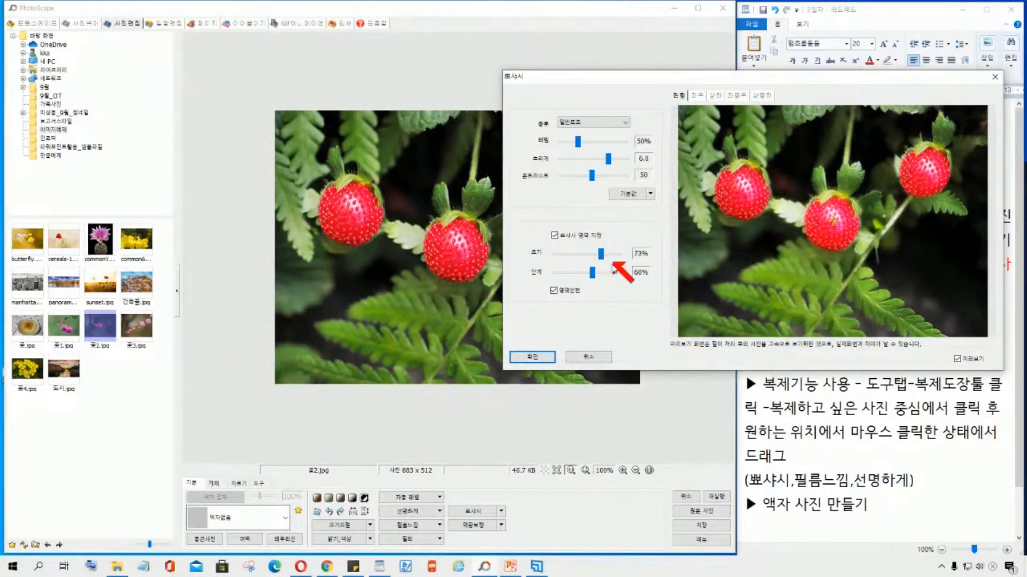
Set the 뽀샤시 effect's 레벨 to 78%, 흐리게 to 4.6 and 콘트라스트 to 21
{"action": "mouse_move", "coordinate": [579, 141]}
{"action": "left_mouse_down"}
{"action": "mouse_move", "coordinate": [600, 142]}
{"action": "mouse_move", "coordinate": [573, 146]}
{"action": "mouse_move", "coordinate": [598, 159]}
{"action": "mouse_move", "coordinate": [571, 159]}
{"action": "left_mouse_up"}
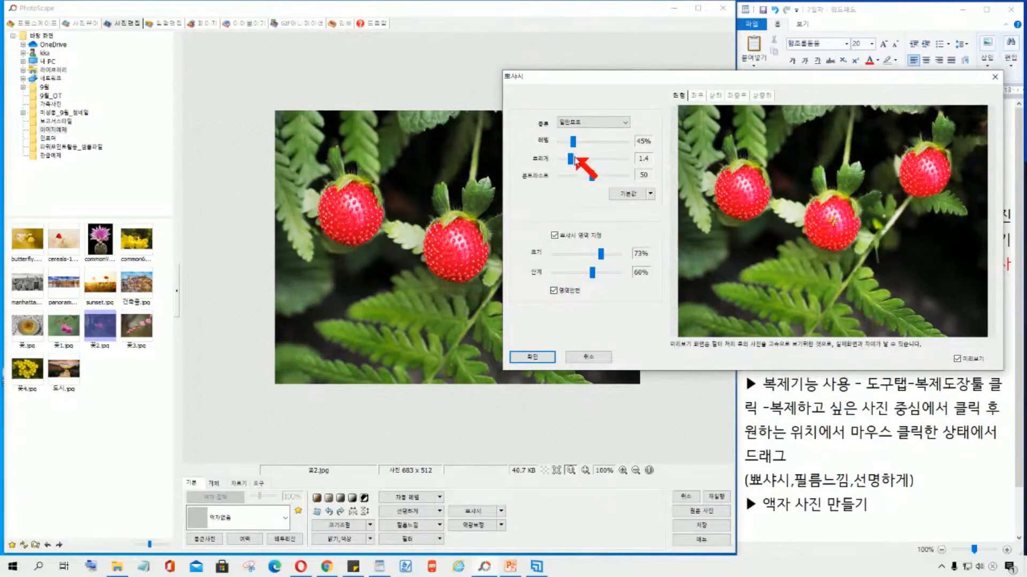
{"action": "mouse_move", "coordinate": [575, 162]}
{"action": "left_mouse_down"}
{"action": "mouse_move", "coordinate": [597, 158]}
{"action": "mouse_move", "coordinate": [572, 174]}
{"action": "left_mouse_up"}
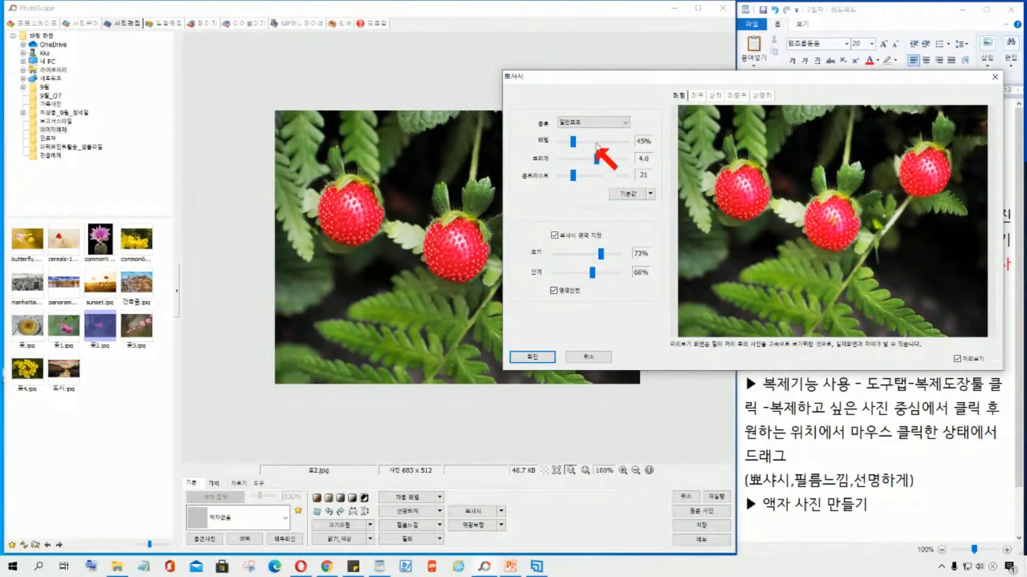
{"action": "left_click_drag", "start_coordinate": [573, 140], "coordinate": [603, 141]}
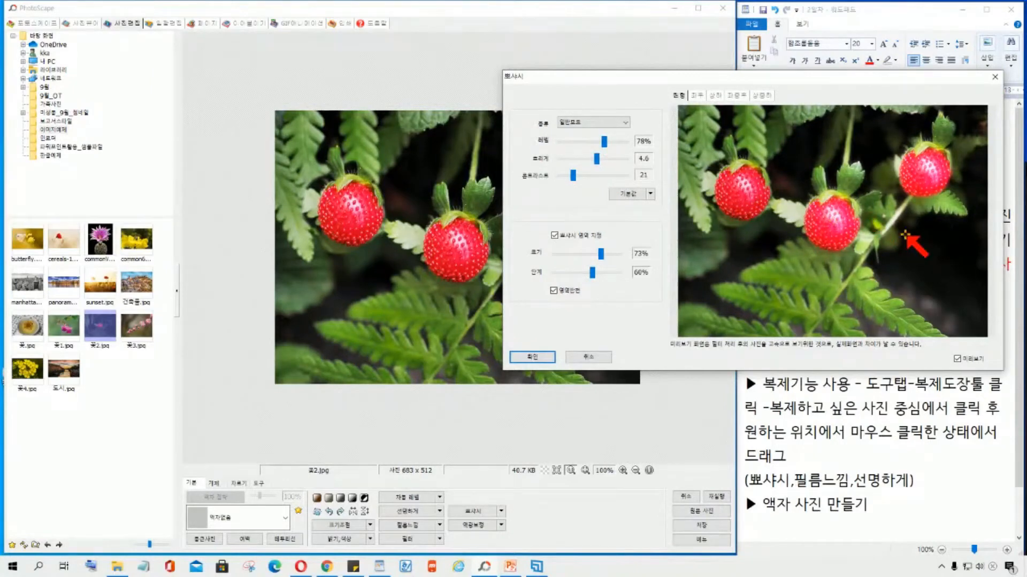
Centre the 뽀샤시 area on the dark background beside the stem, with 레벨 at 52%, 흐리게 at 7.1 and 크기 at 57%
{"action": "left_click", "coordinate": [914, 265]}
{"action": "mouse_move", "coordinate": [603, 142]}
{"action": "left_mouse_down"}
{"action": "mouse_move", "coordinate": [580, 151]}
{"action": "mouse_move", "coordinate": [617, 159]}
{"action": "left_mouse_up"}
{"action": "left_click_drag", "start_coordinate": [601, 253], "coordinate": [592, 273]}
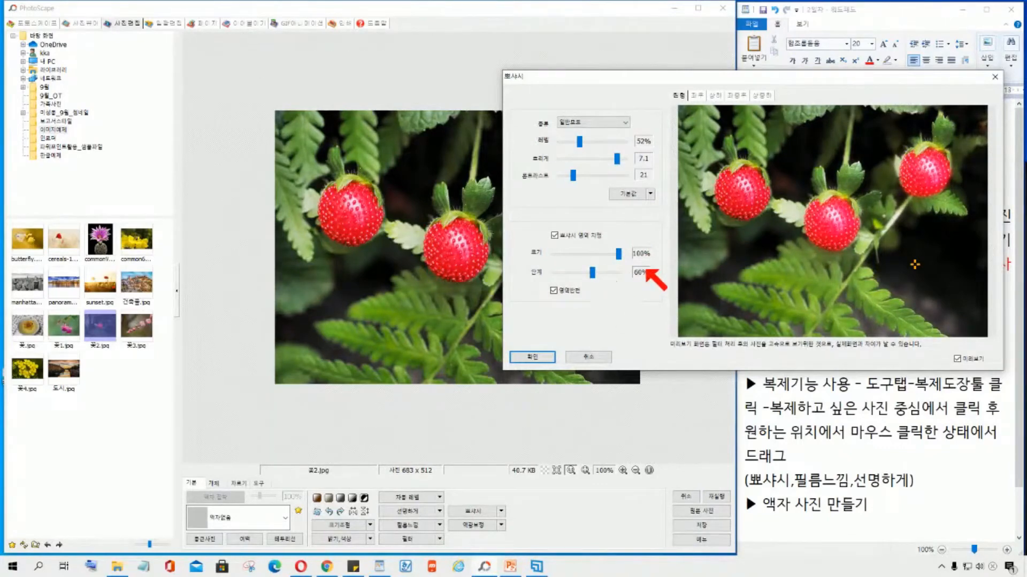
{"action": "left_click_drag", "start_coordinate": [619, 254], "coordinate": [594, 255]}
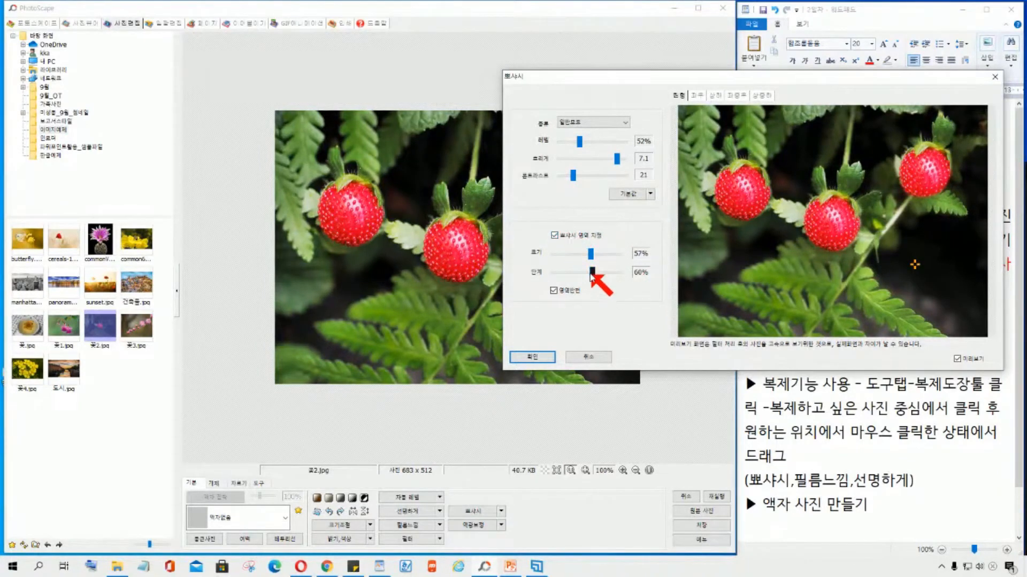
Compare 영역반전 on and off near the middle strawberry, leaving it off with 크기 at 43% and 단계 at 34%
{"action": "left_click", "coordinate": [554, 291]}
{"action": "left_click_drag", "start_coordinate": [592, 273], "coordinate": [613, 255]}
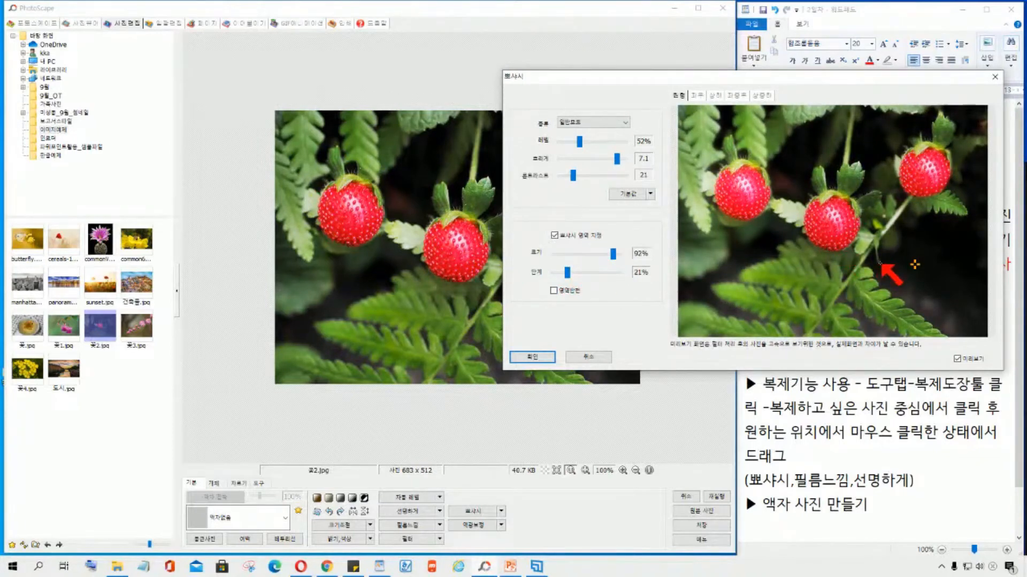
{"action": "left_click", "coordinate": [554, 291]}
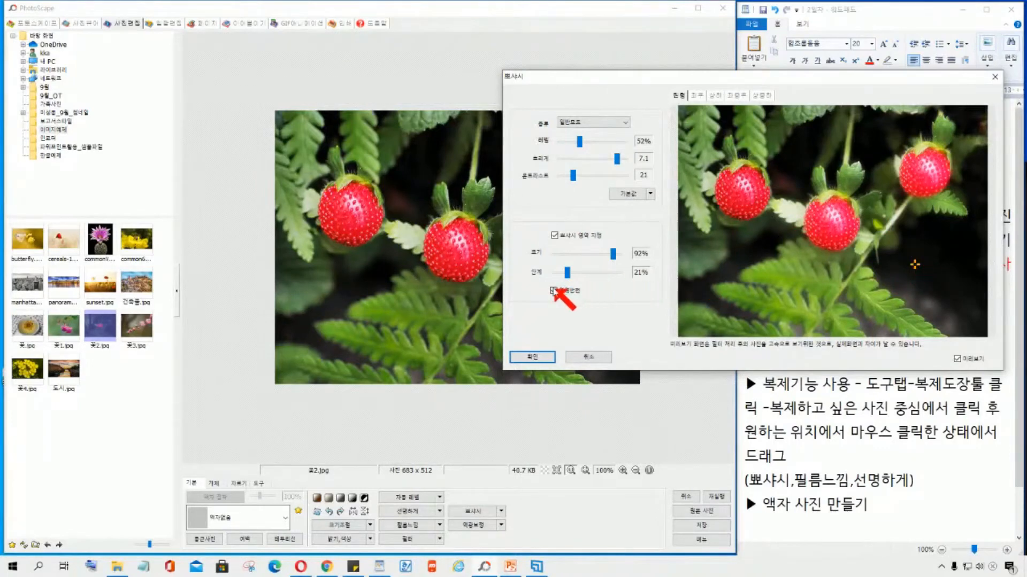
{"action": "left_click", "coordinate": [554, 291]}
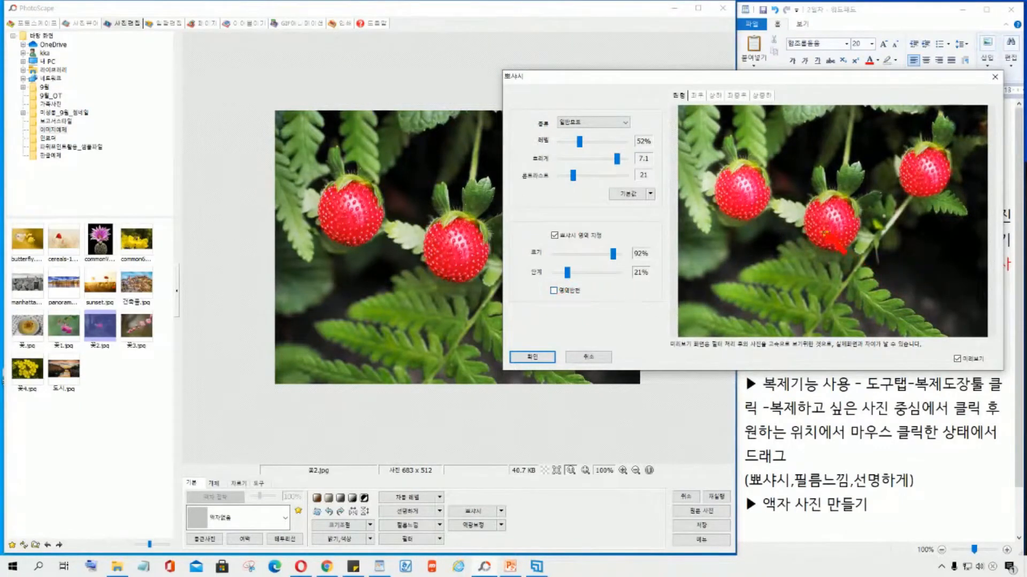
{"action": "left_click_drag", "start_coordinate": [568, 273], "coordinate": [580, 254]}
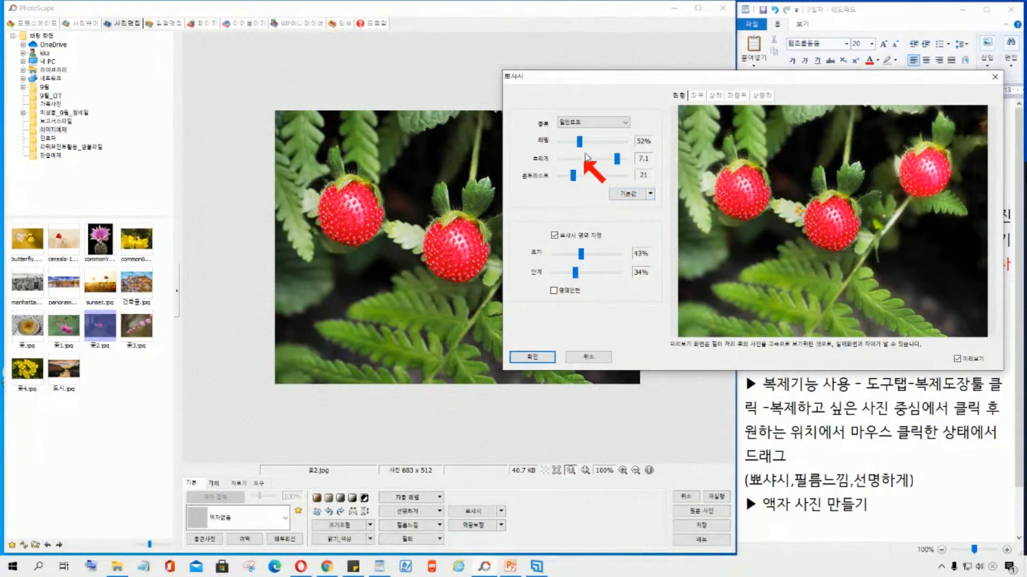
Change the 뽀샤시 effect's 종류 to 밝은모드 and set 레벨 to 68%
{"action": "left_click_drag", "start_coordinate": [582, 148], "coordinate": [594, 143]}
{"action": "left_click", "coordinate": [594, 122]}
{"action": "left_click", "coordinate": [578, 148]}
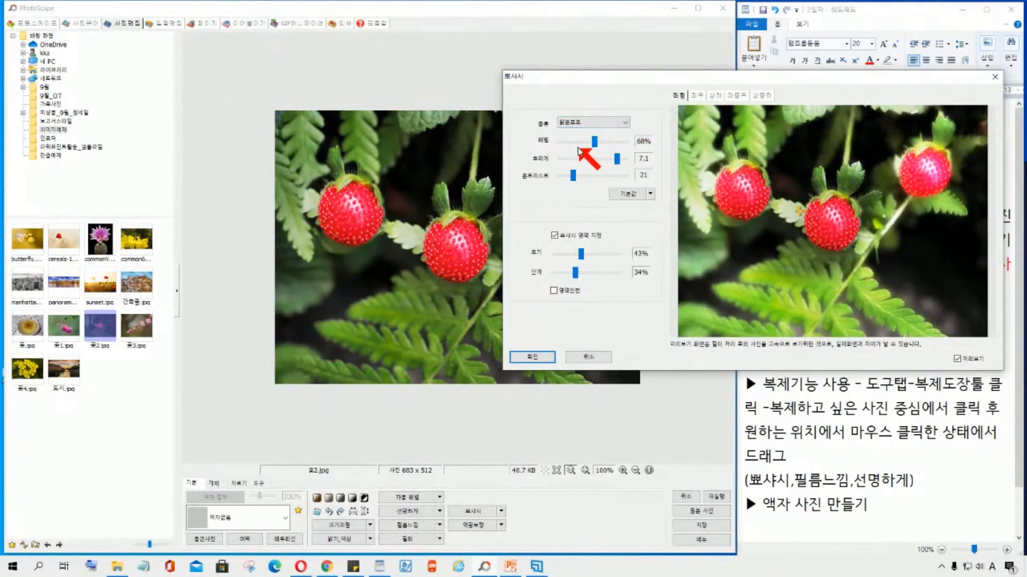
{"action": "left_click", "coordinate": [622, 123]}
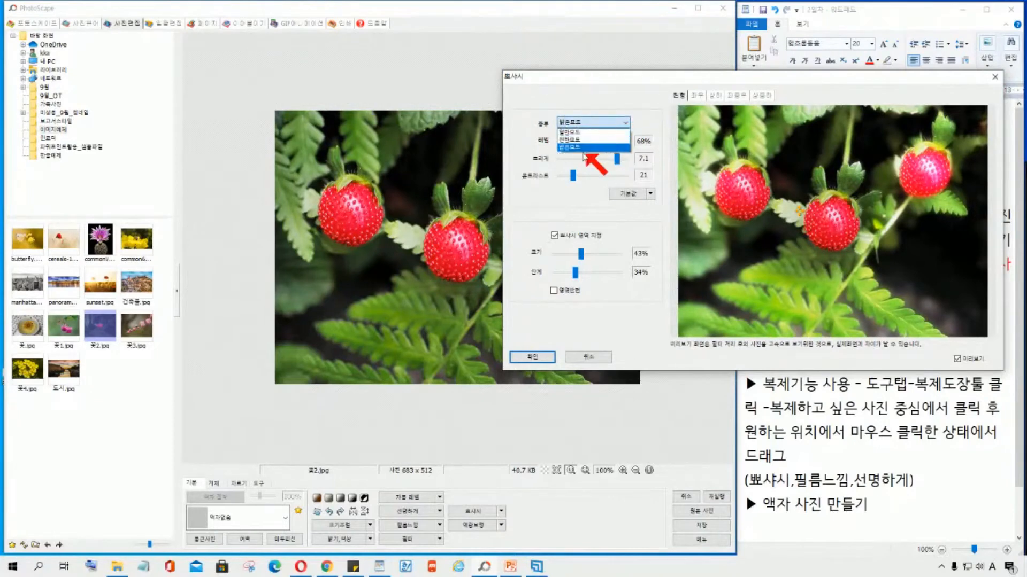
{"action": "left_click", "coordinate": [576, 148]}
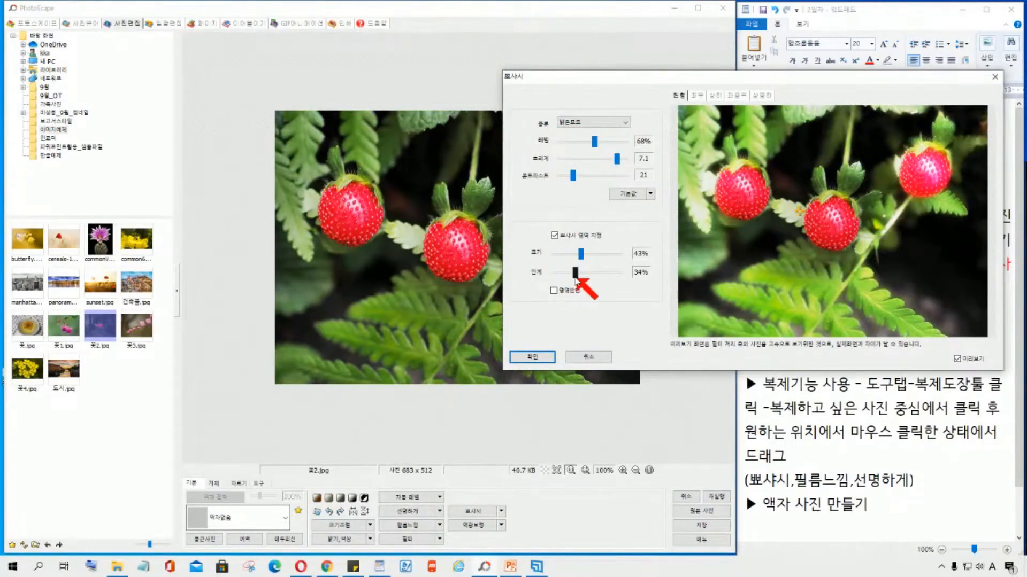
Centre the 뽀샤시 area on the middle strawberry, try 단계 at 89% and 16% with 영역반전 on, and turn 영역반전 off
{"action": "left_click_drag", "start_coordinate": [575, 274], "coordinate": [611, 274]}
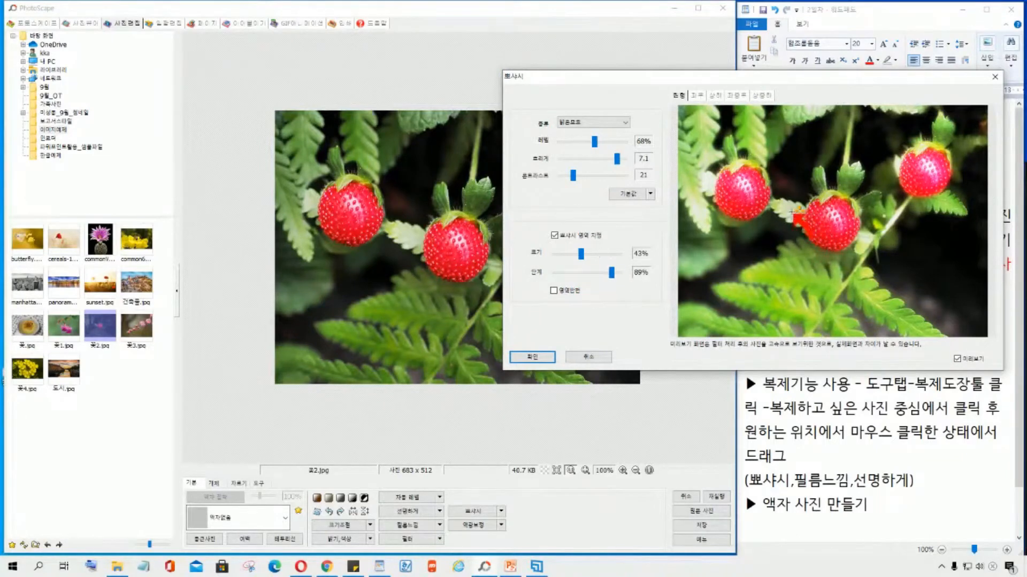
{"action": "left_click", "coordinate": [554, 291]}
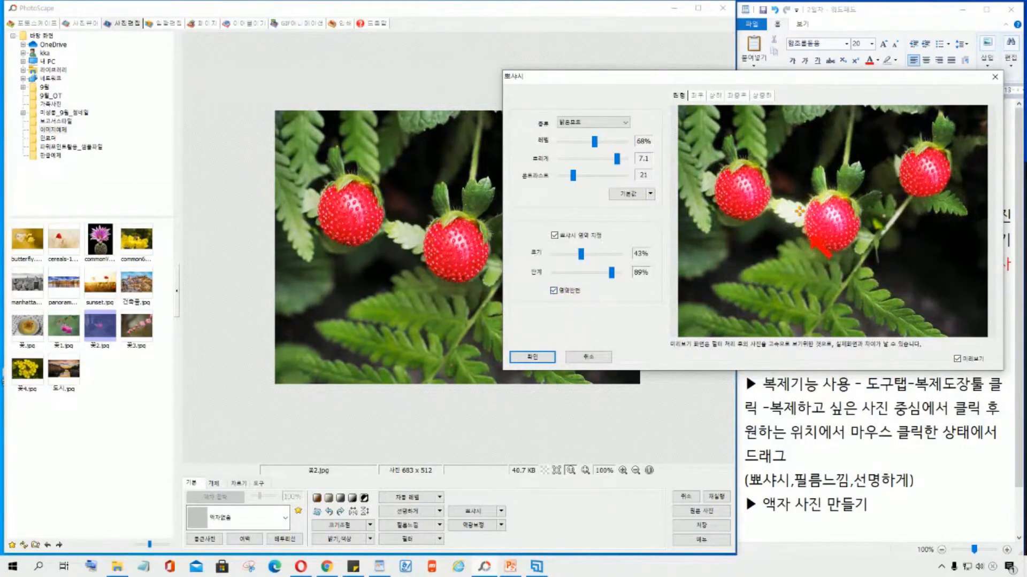
{"action": "left_click", "coordinate": [833, 214]}
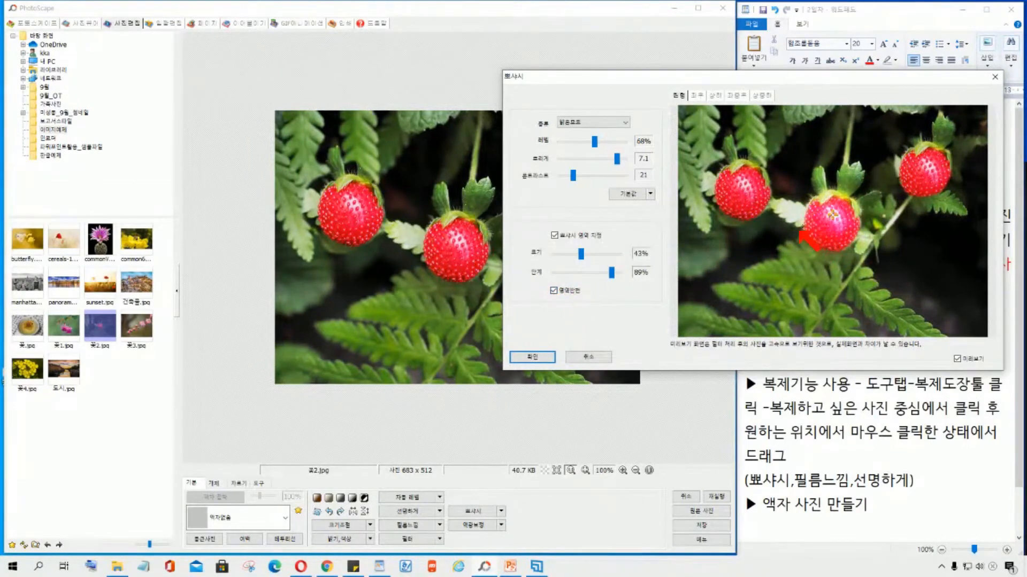
{"action": "left_click_drag", "start_coordinate": [611, 273], "coordinate": [564, 273]}
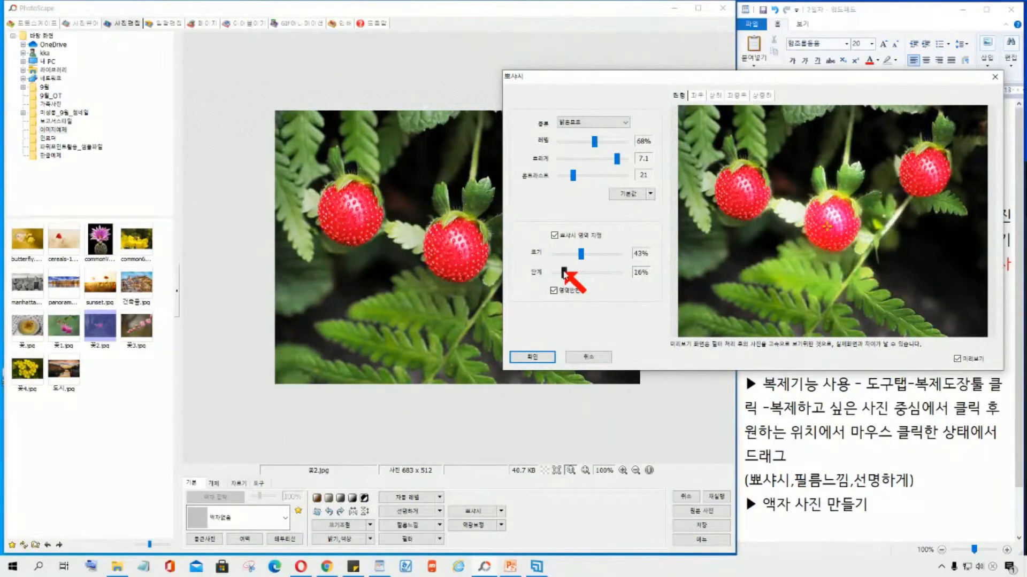
{"action": "left_click", "coordinate": [554, 291]}
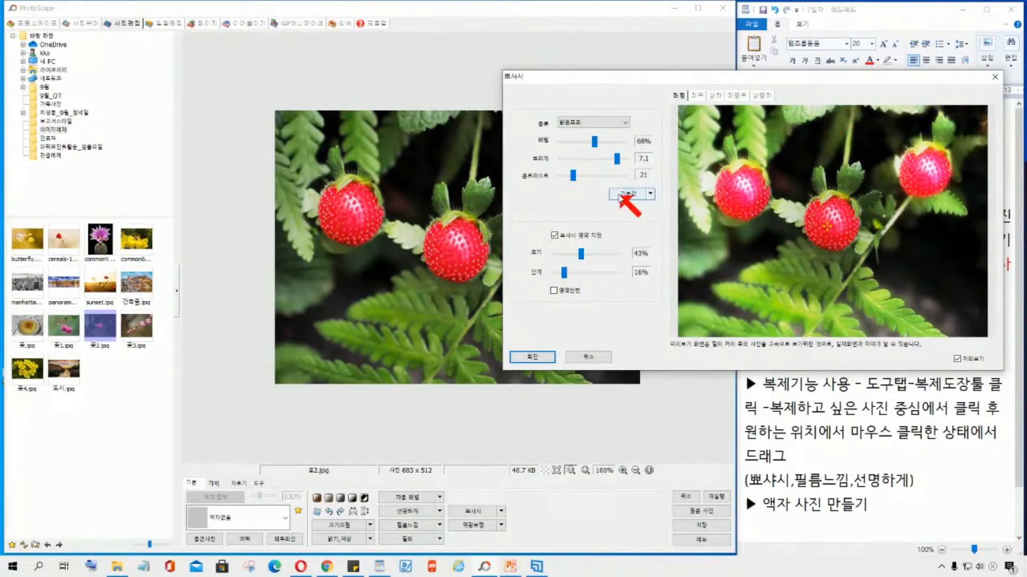
Strengthen the 뽀샤시 effect to 레벨 100%, 흐리게 8.0 and 콘트라스트 20
{"action": "left_click_drag", "start_coordinate": [573, 175], "coordinate": [617, 142]}
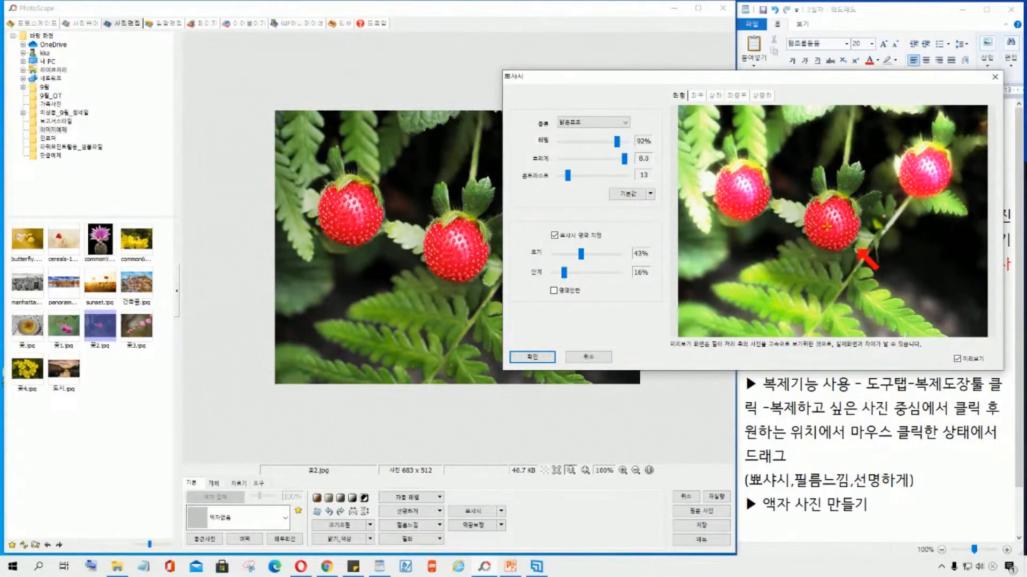
{"action": "left_click_drag", "start_coordinate": [617, 141], "coordinate": [627, 141]}
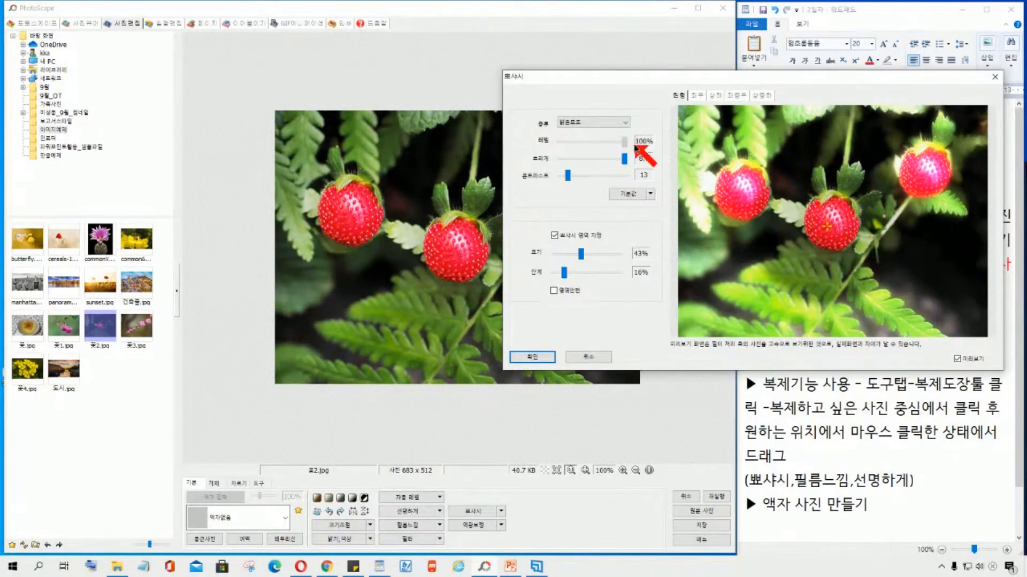
{"action": "key", "text": "ctrl"}
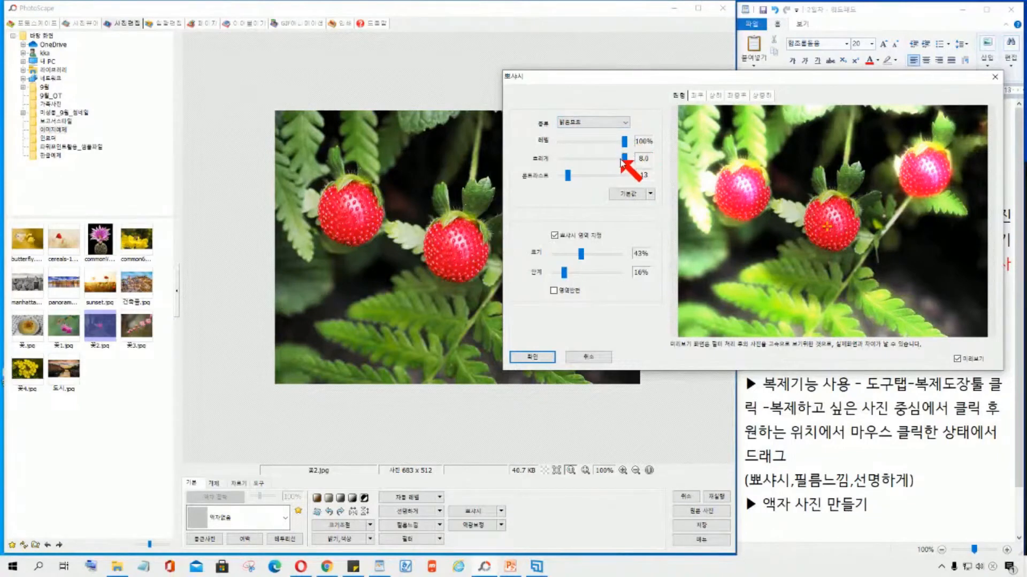
{"action": "mouse_move", "coordinate": [568, 176]}
{"action": "left_mouse_down"}
{"action": "mouse_move", "coordinate": [604, 181]}
{"action": "mouse_move", "coordinate": [572, 180]}
{"action": "left_mouse_up"}
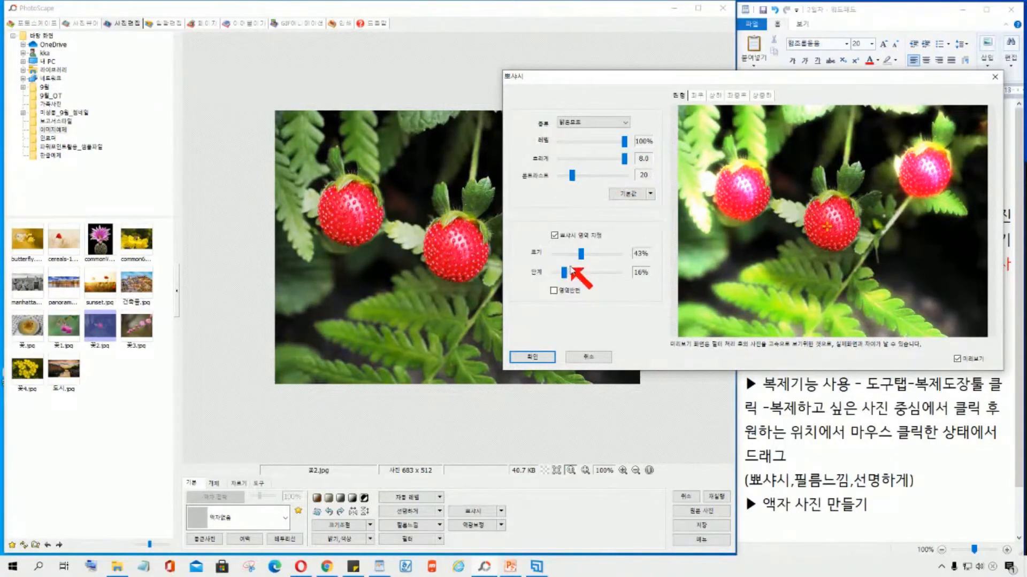
Try the 뽀샤시 area at 크기 26%, turn on 영역반전 with 크기 at 52%, and cancel the detailed settings
{"action": "left_click_drag", "start_coordinate": [585, 258], "coordinate": [570, 258]}
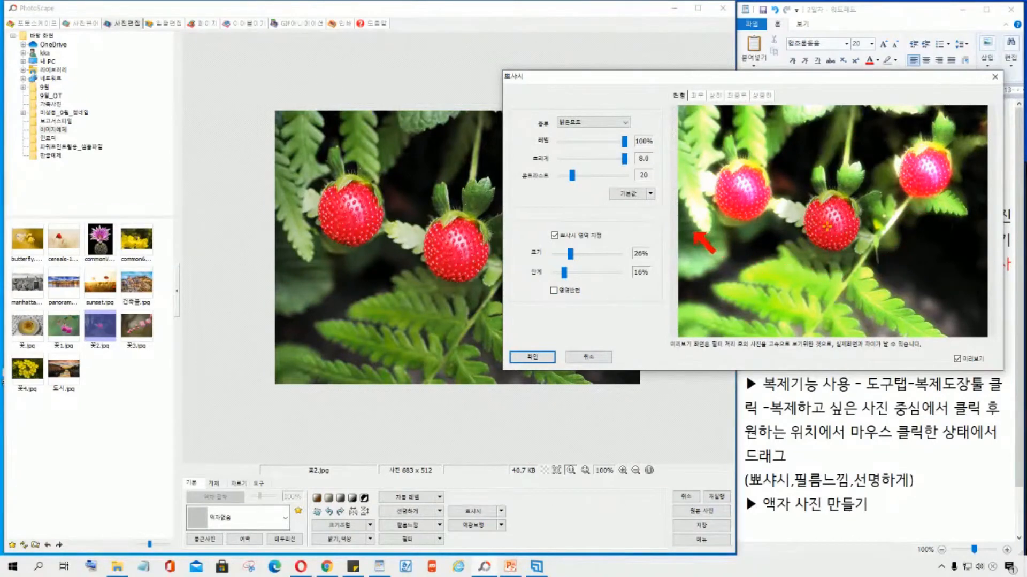
{"action": "key", "text": "ctrl"}
{"action": "left_click", "coordinate": [554, 291]}
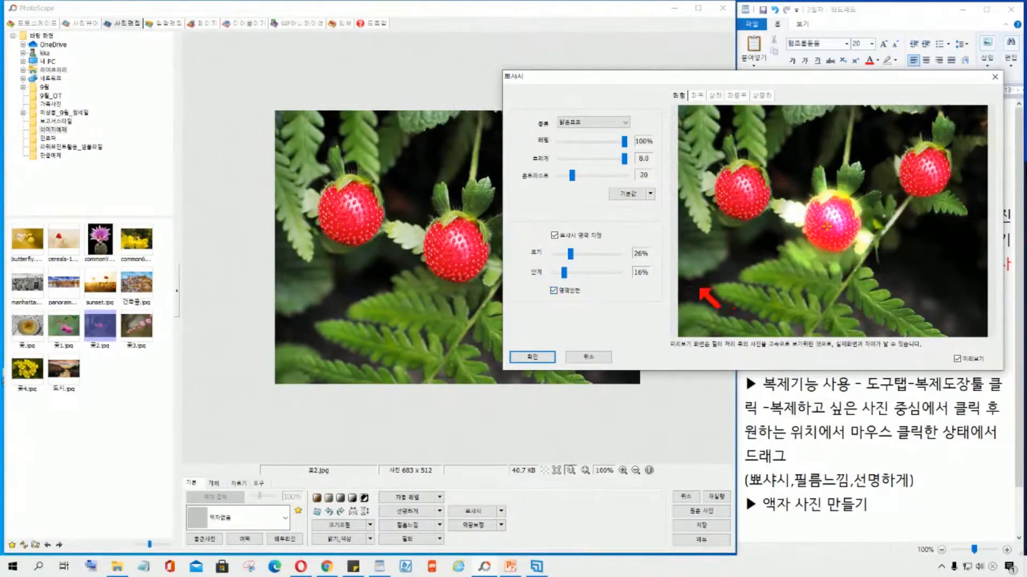
{"action": "left_click_drag", "start_coordinate": [572, 256], "coordinate": [590, 262]}
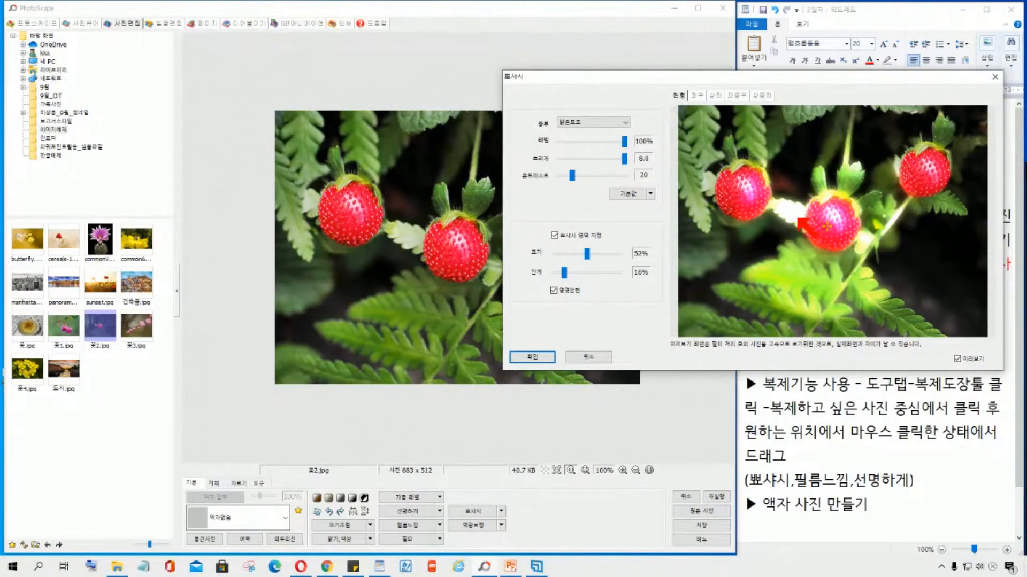
{"action": "left_click", "coordinate": [532, 358]}
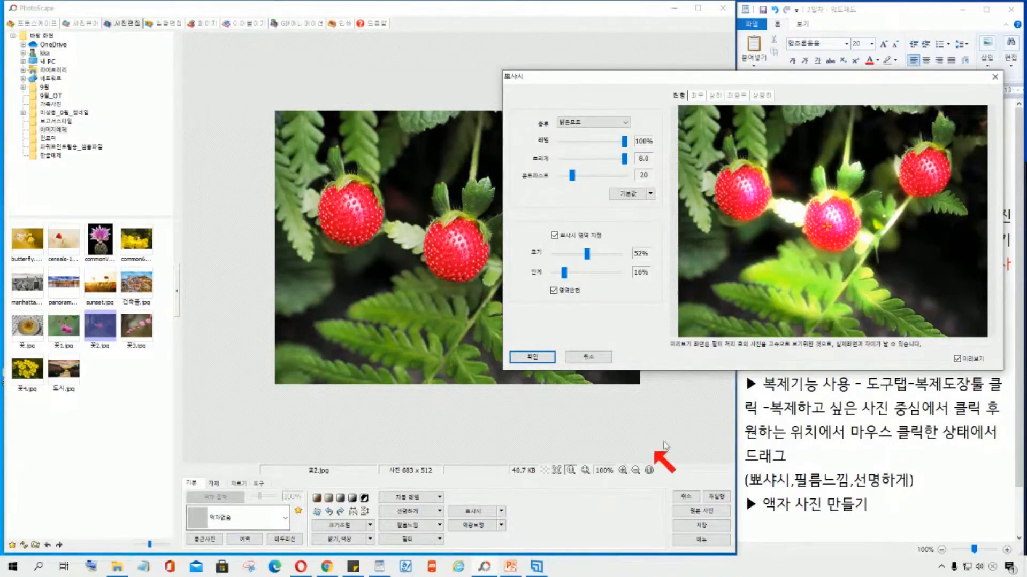
{"action": "left_click", "coordinate": [587, 358]}
Apply the 강 뽀샤시 preset to the strawberry photo three times
{"action": "left_click", "coordinate": [502, 512]}
{"action": "left_click", "coordinate": [528, 510]}
{"action": "left_click", "coordinate": [502, 512]}
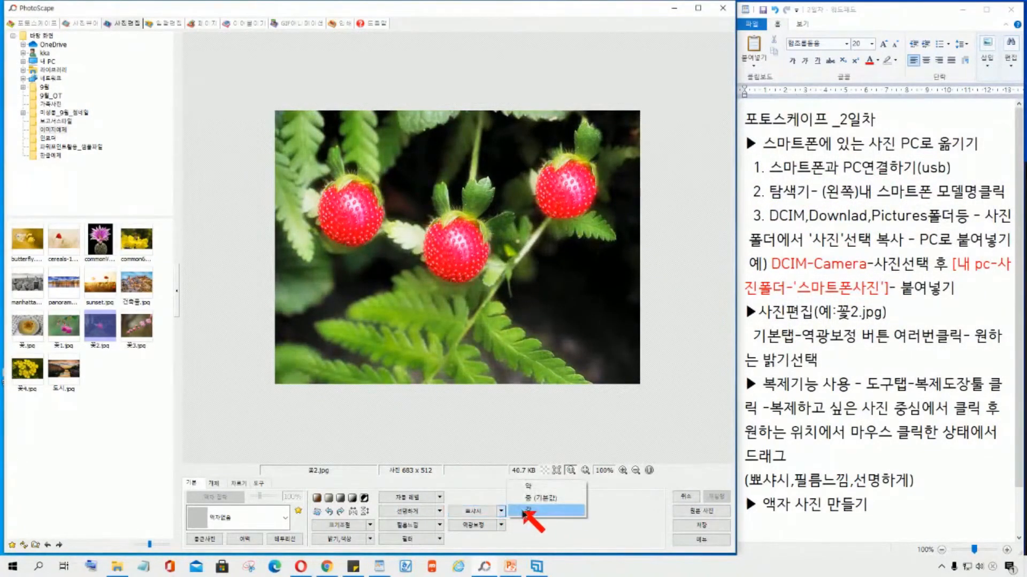
{"action": "left_click", "coordinate": [527, 510]}
{"action": "left_click", "coordinate": [502, 513]}
{"action": "left_click", "coordinate": [525, 511]}
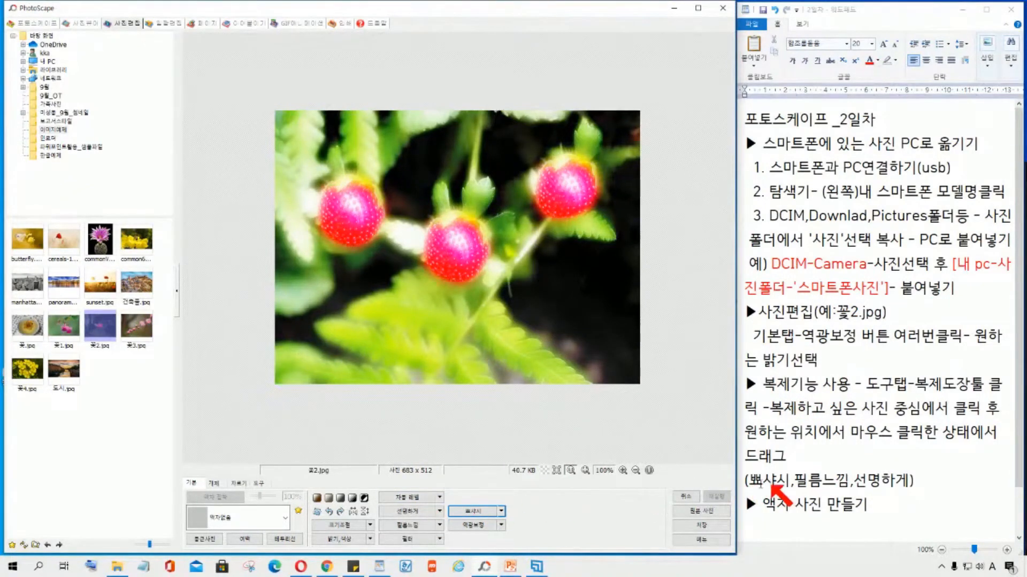
{"action": "left_click", "coordinate": [787, 483]}
{"action": "left_click_drag", "start_coordinate": [788, 482], "coordinate": [759, 484]}
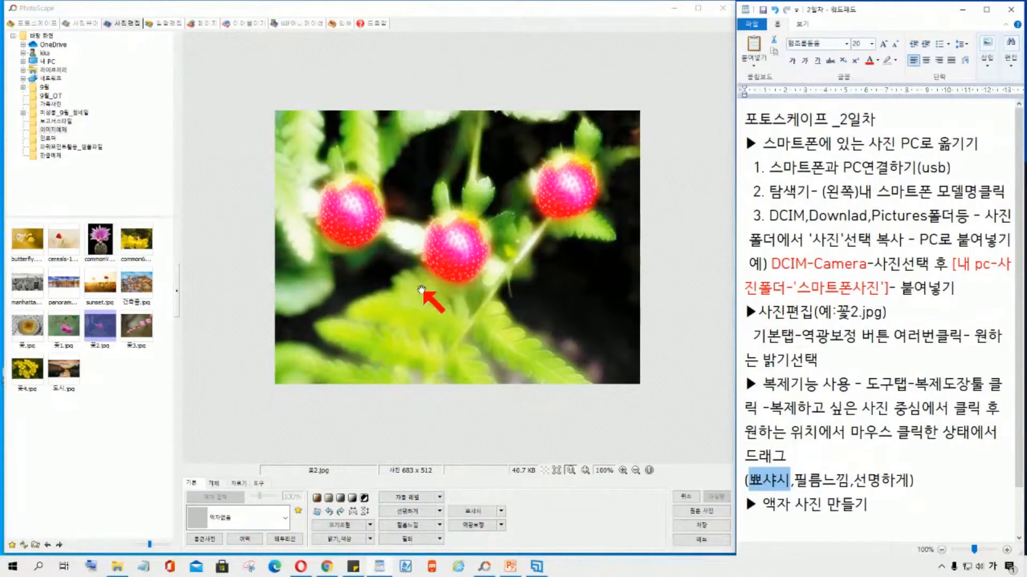
{"action": "left_click", "coordinate": [797, 473]}
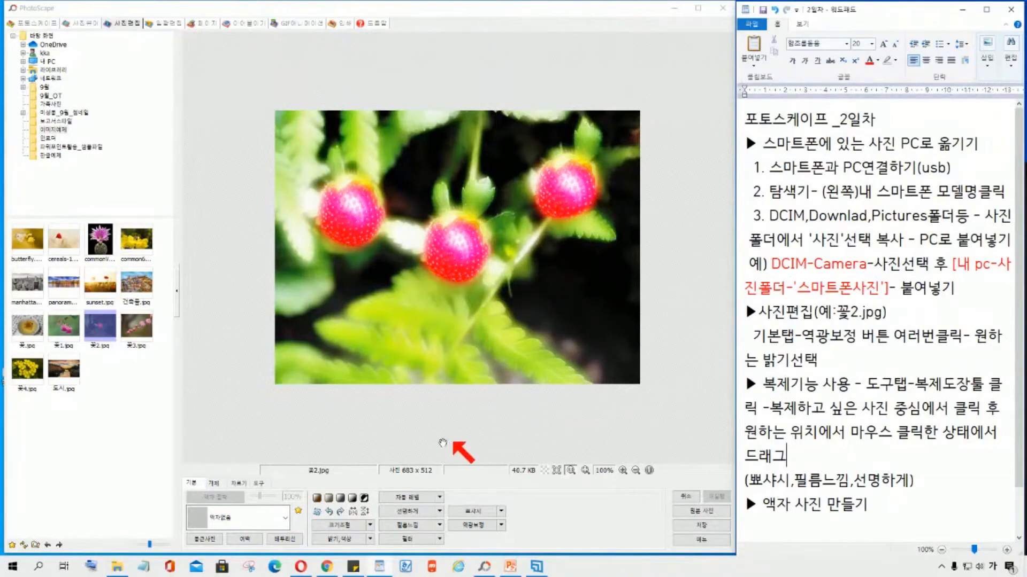
Browse the available photo frames and put the 그라데이션 06 frame on the strawberry photo
{"action": "key", "text": "ctrl"}
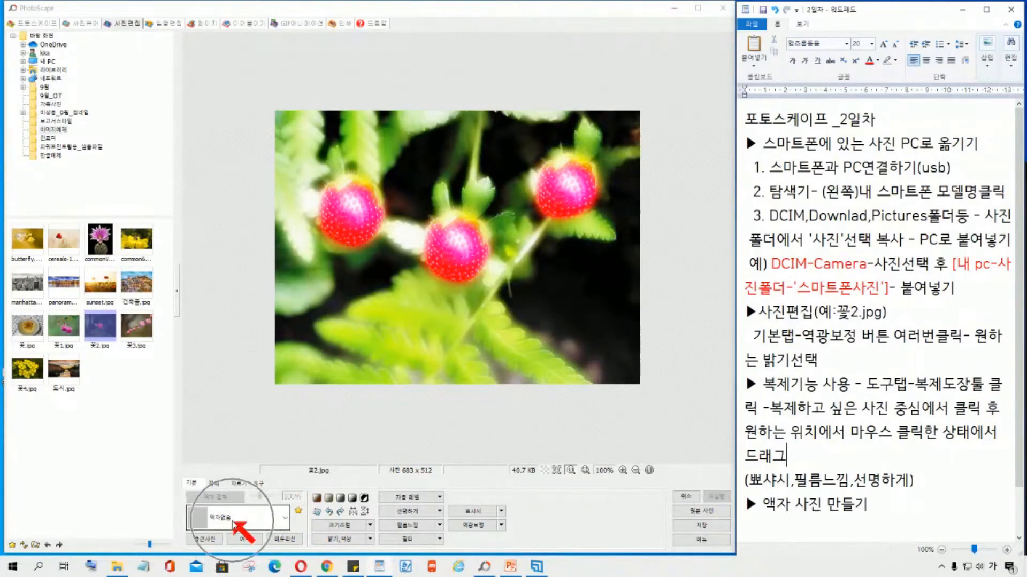
{"action": "key", "text": "ctrl"}
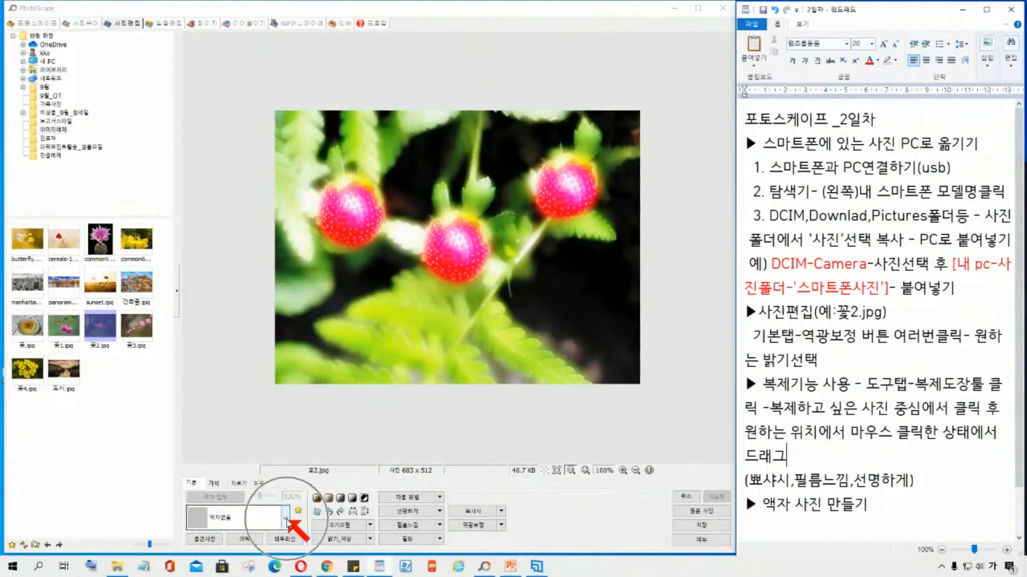
{"action": "left_click", "coordinate": [286, 520]}
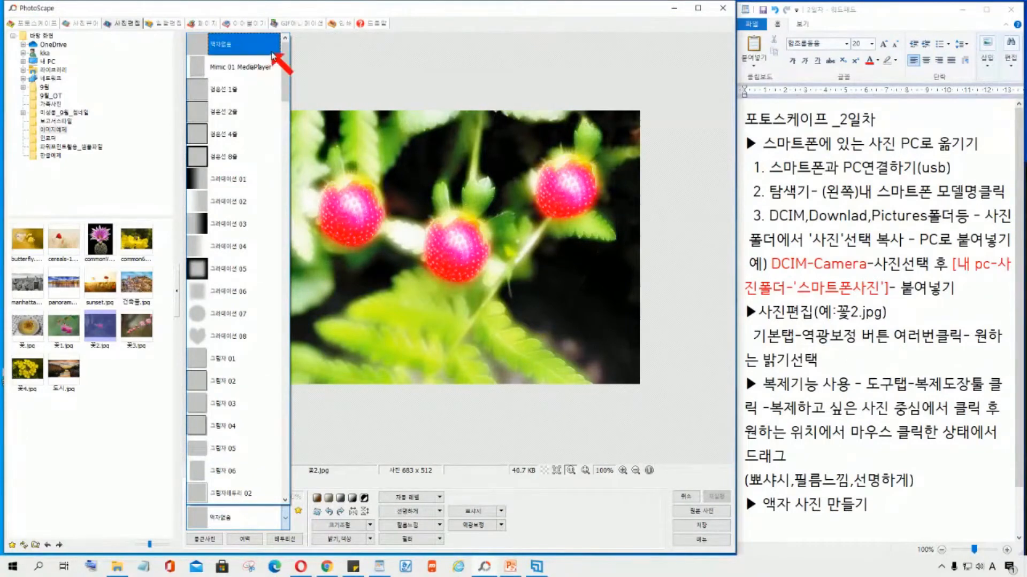
{"action": "scroll", "coordinate": [295, 99], "scroll_direction": "down", "scroll_amount": 5}
{"action": "left_click_drag", "start_coordinate": [294, 97], "coordinate": [282, 40]}
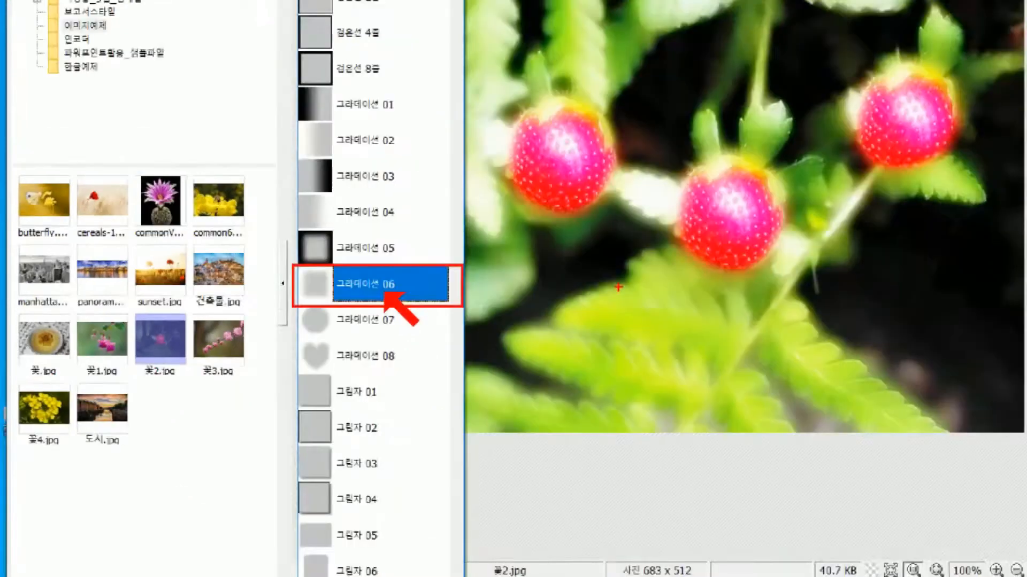
{"action": "left_click", "coordinate": [398, 300]}
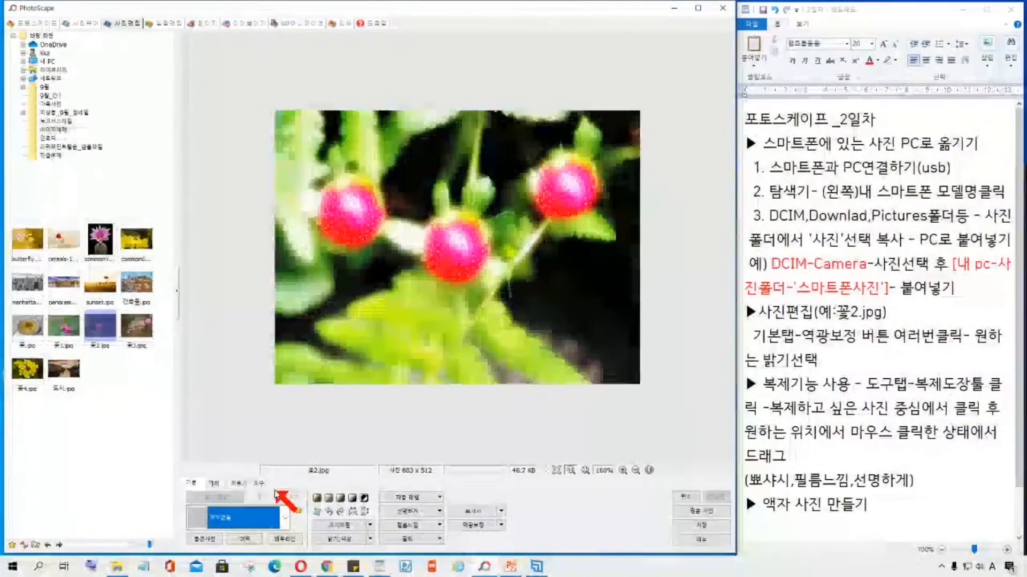
{"action": "left_click", "coordinate": [284, 517]}
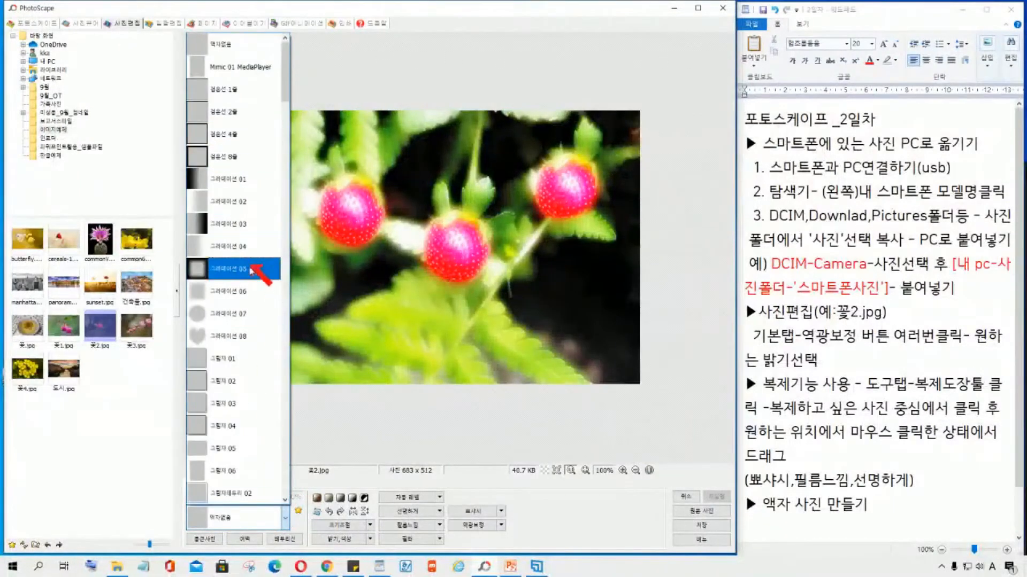
{"action": "left_click", "coordinate": [234, 292]}
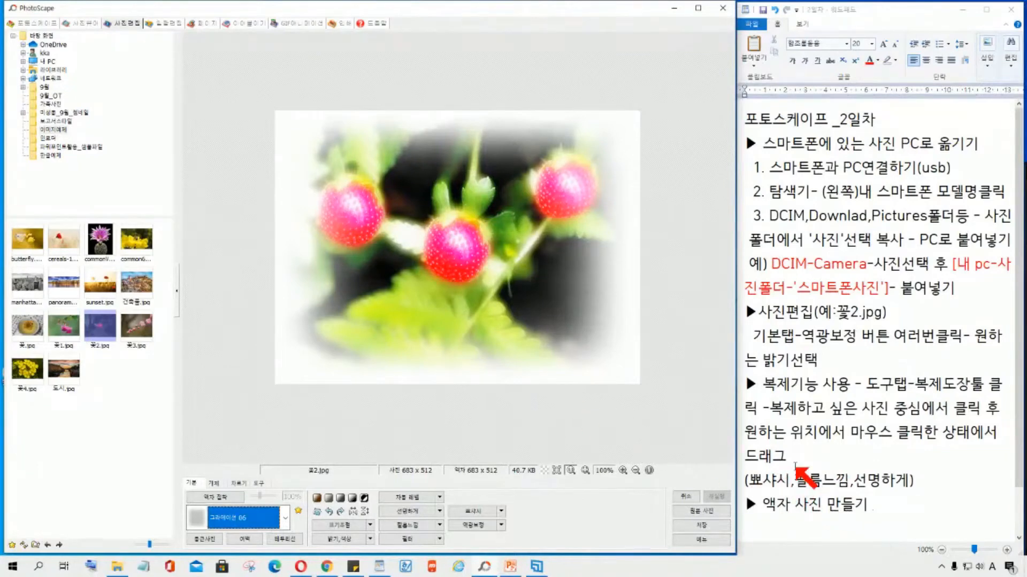
In the WordPad notes, add a new line "▶ 뽀샤시" below the 복제기능 paragraph ending in 드래그
{"action": "left_click", "coordinate": [795, 468]}
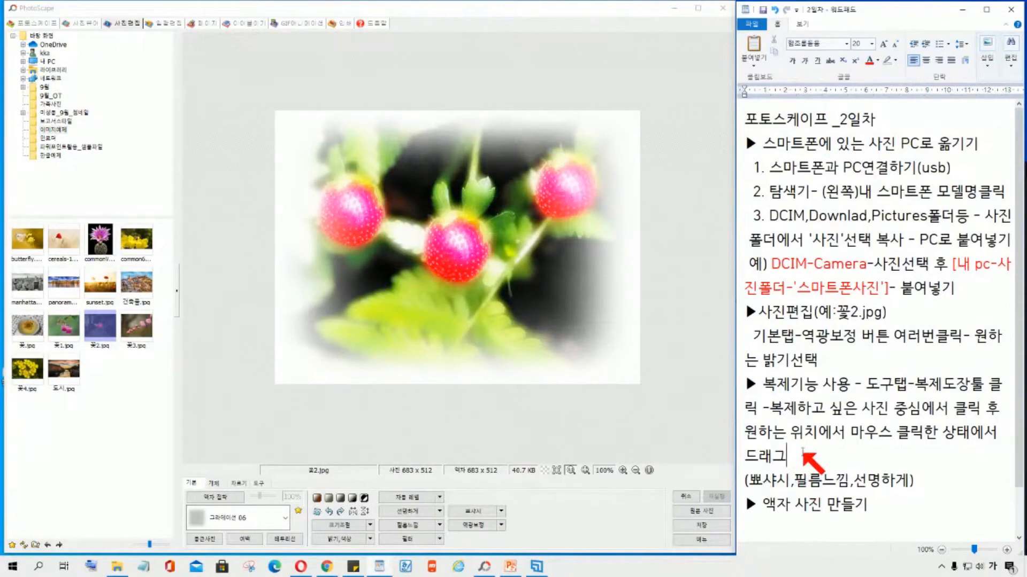
{"action": "key", "text": "Return"}
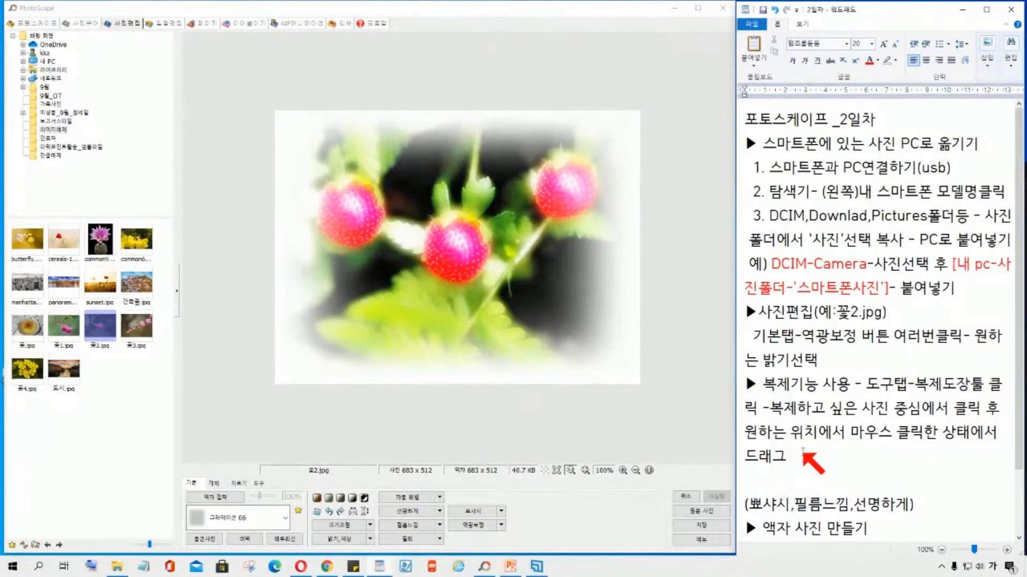
{"action": "type", "text": "▶"}
{"action": "type", "text": "뽓"}
{"action": "key", "text": "BackSpace"}
{"action": "type", "text": "ㅃㅗ샤시"}
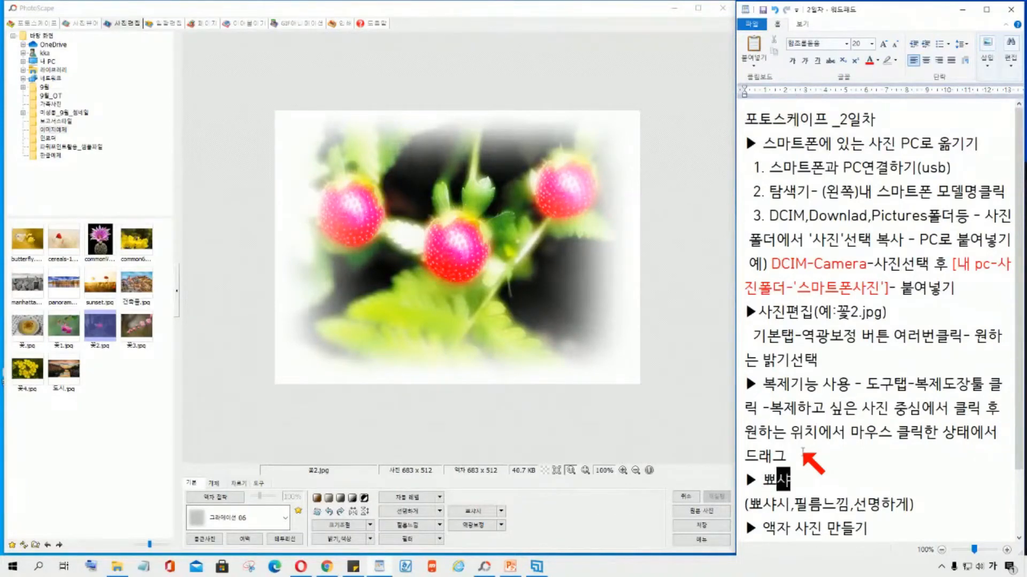
Extend the 뽀샤시 line of the notes with "-강 3번 - 액자:그라데이션06 -"
{"action": "type", "text": " -강"}
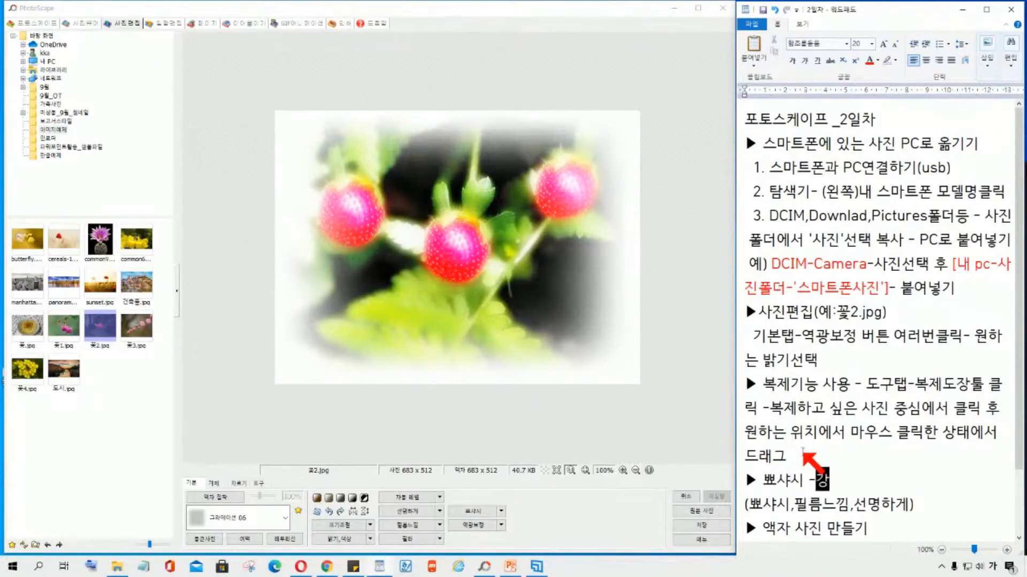
{"action": "type", "text": " 3번 -"}
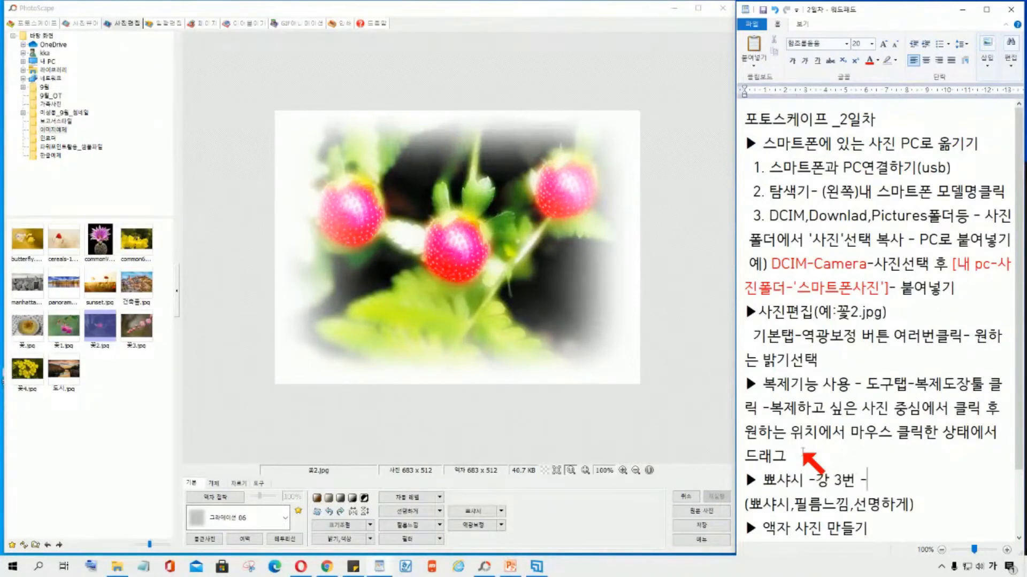
{"action": "type", "text": " 액자"}
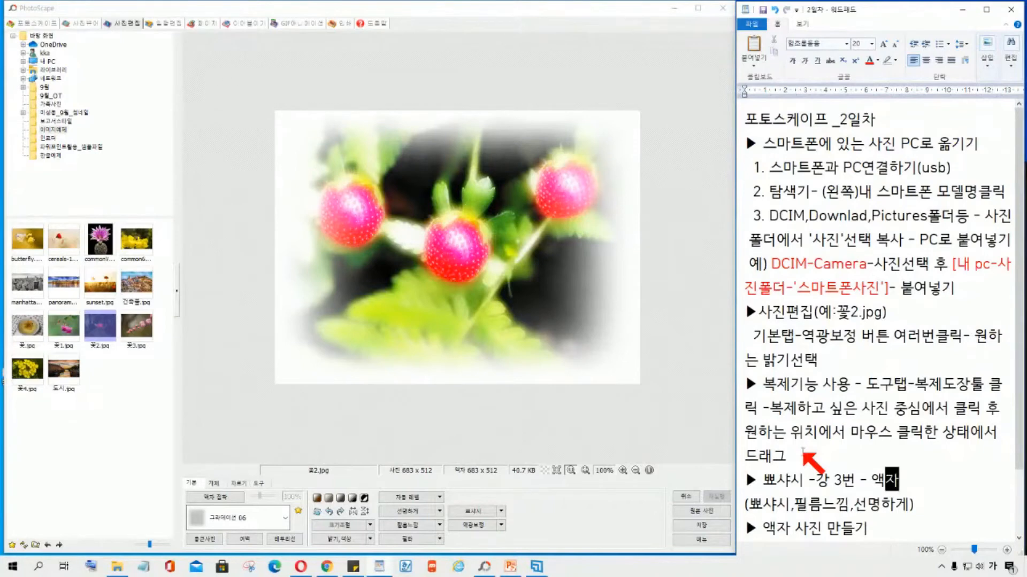
{"action": "type", "text": ":그라데이션"}
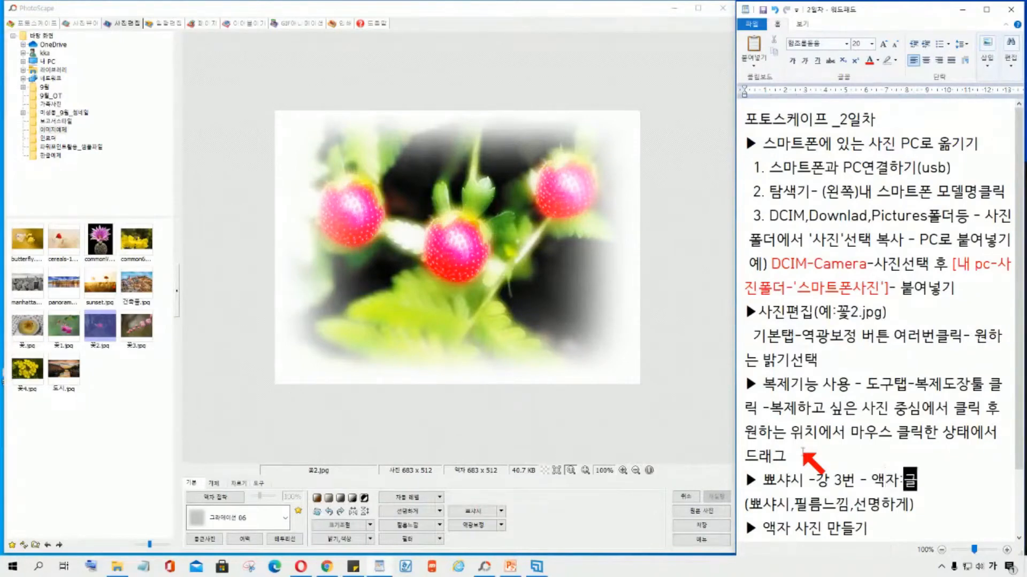
{"action": "type", "text": "0"}
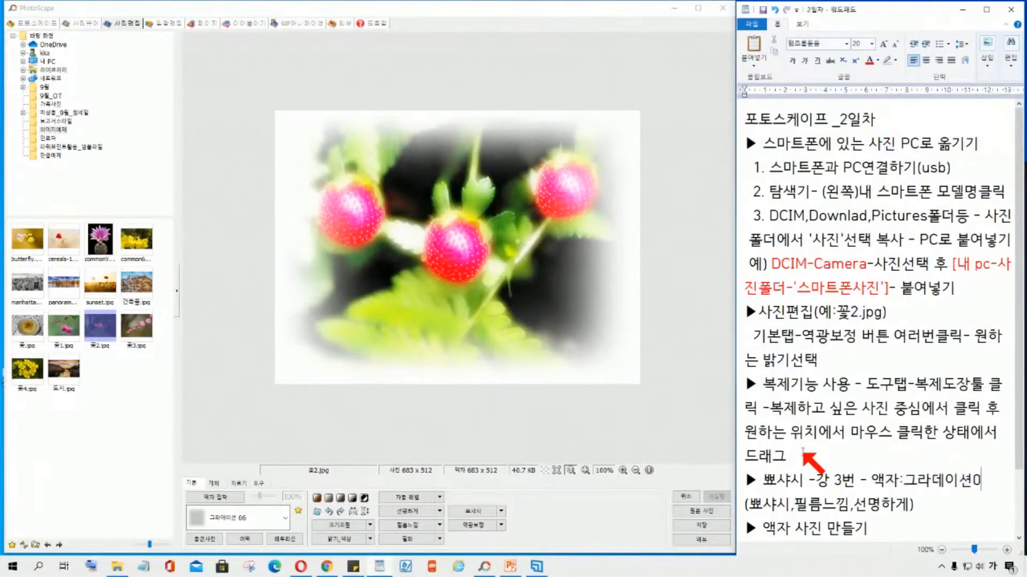
{"action": "type", "text": "6 -"}
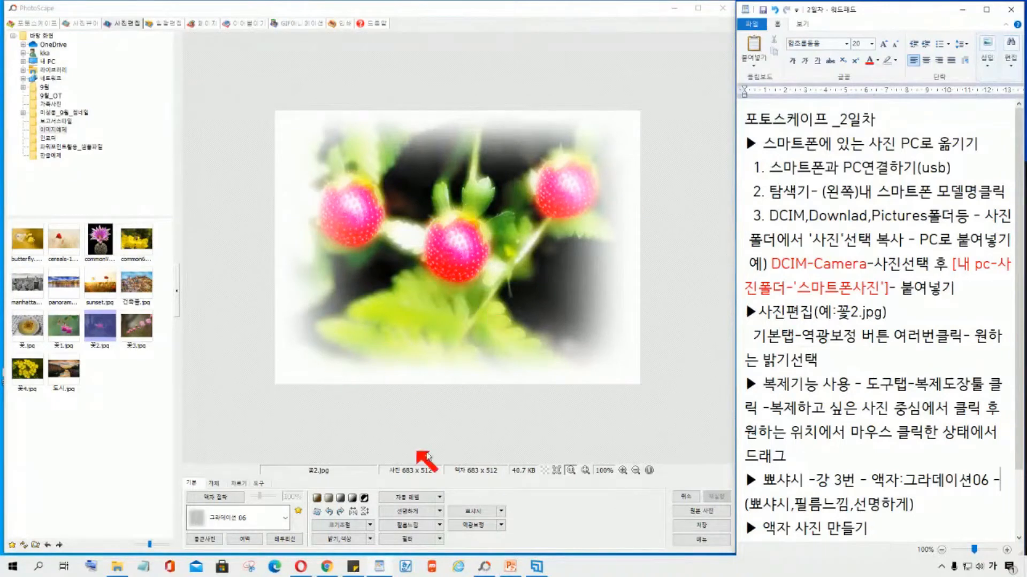
Move the line "(뽀샤시,필름느낌,선명하게)" below the "액자 사진 만들기" heading and remove the blank line left above the heading
{"action": "left_click_drag", "start_coordinate": [914, 504], "coordinate": [735, 506]}
{"action": "key", "text": "ctrl+c"}
{"action": "key", "text": "Delete"}
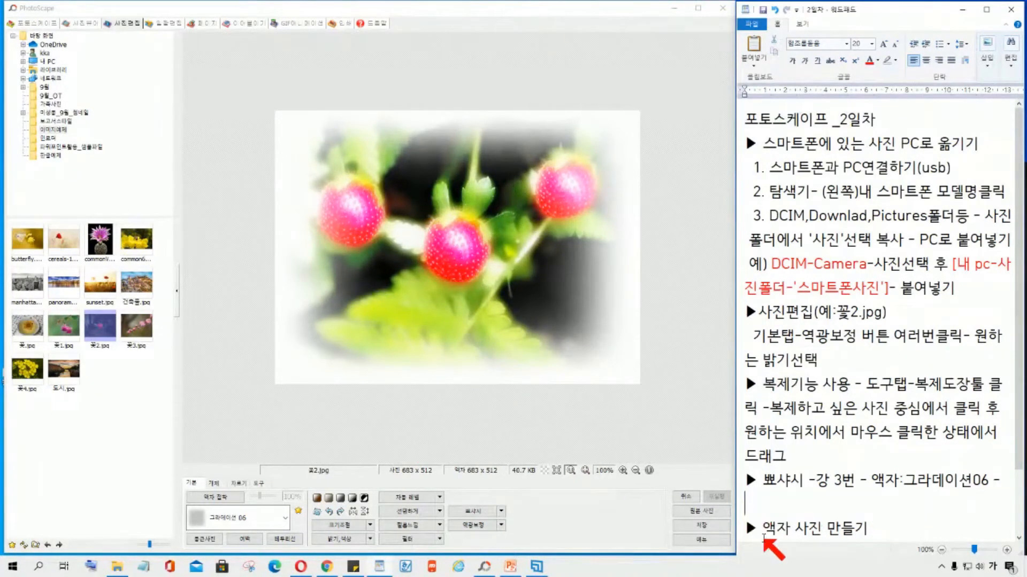
{"action": "left_click", "coordinate": [882, 533]}
{"action": "key", "text": "Return"}
{"action": "key", "text": "Return"}
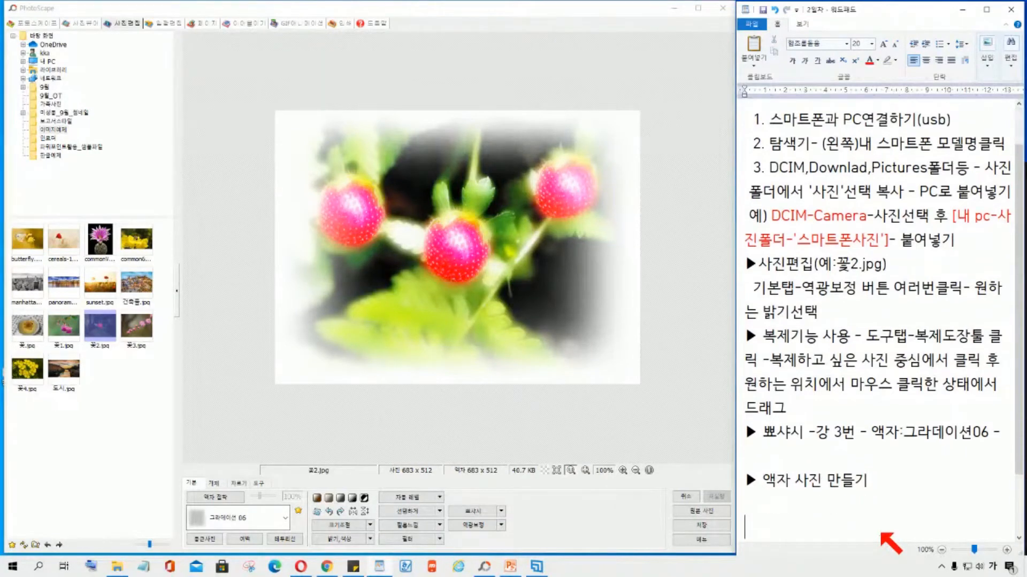
{"action": "key", "text": "ctrl+v"}
{"action": "left_click", "coordinate": [753, 445]}
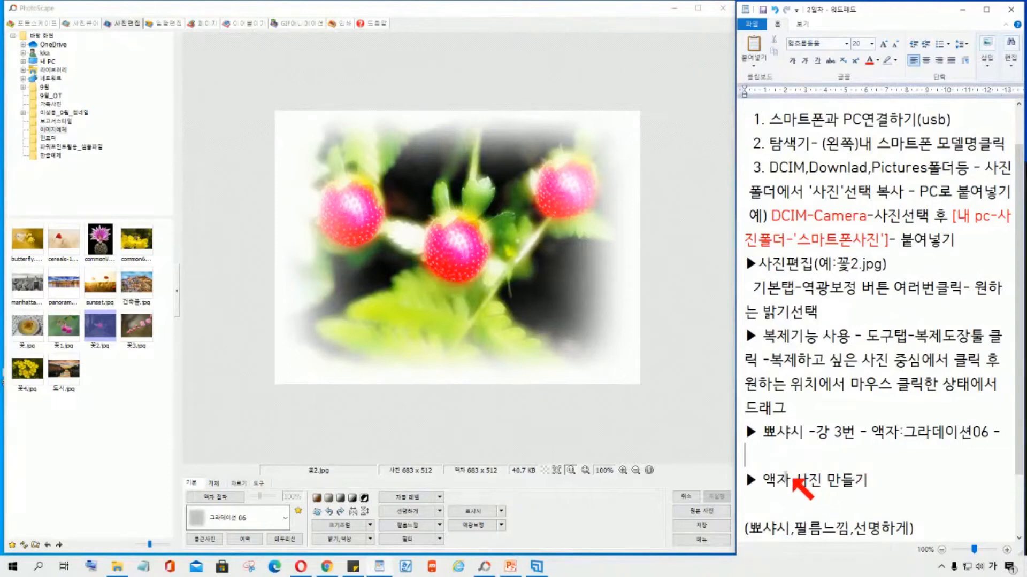
{"action": "key", "text": "Delete"}
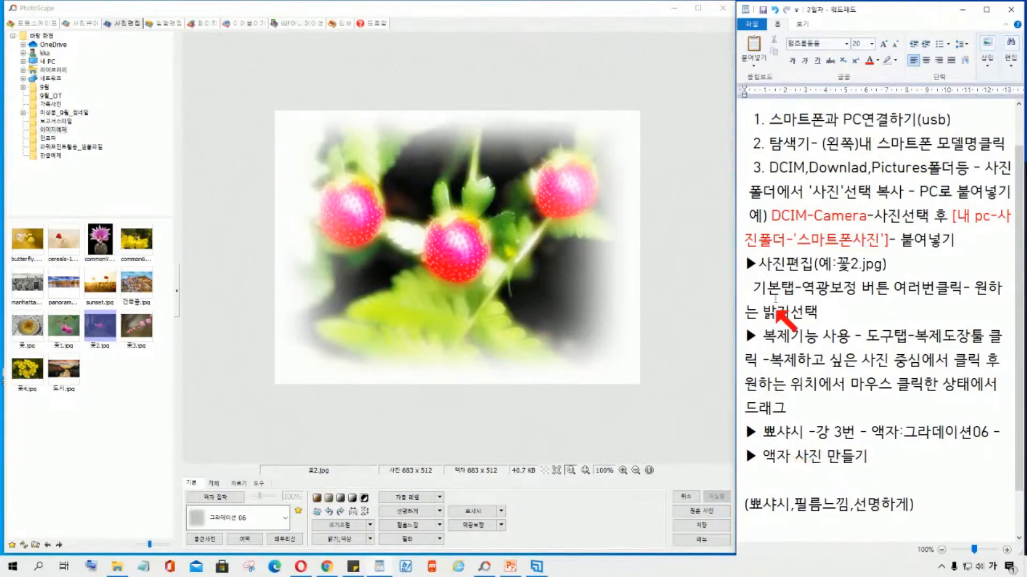
Start the line under the "액자 사진 만들기" heading with "기본탭 -"
{"action": "left_click_drag", "start_coordinate": [835, 266], "coordinate": [883, 269]}
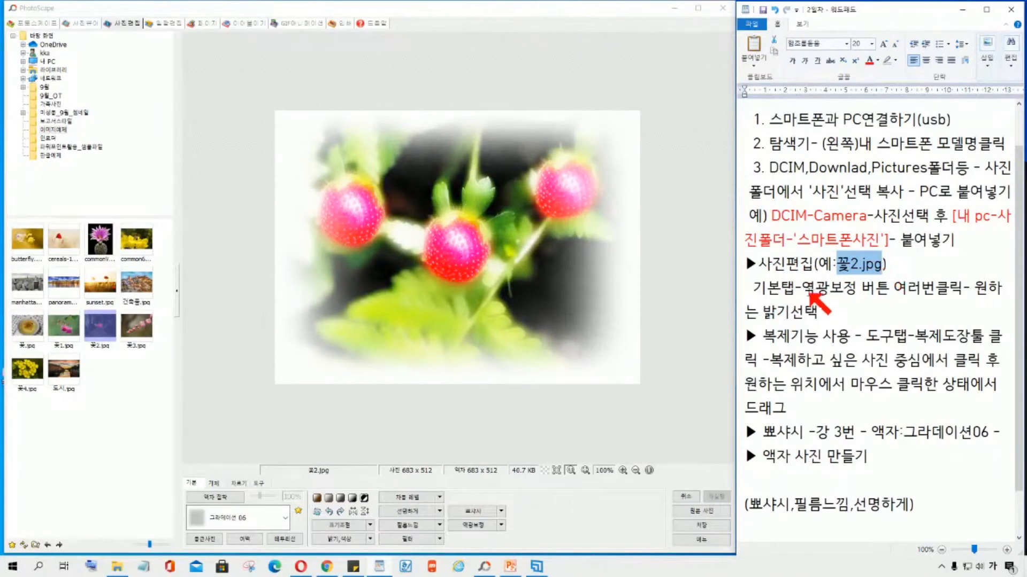
{"action": "left_click_drag", "start_coordinate": [764, 432], "coordinate": [859, 436]}
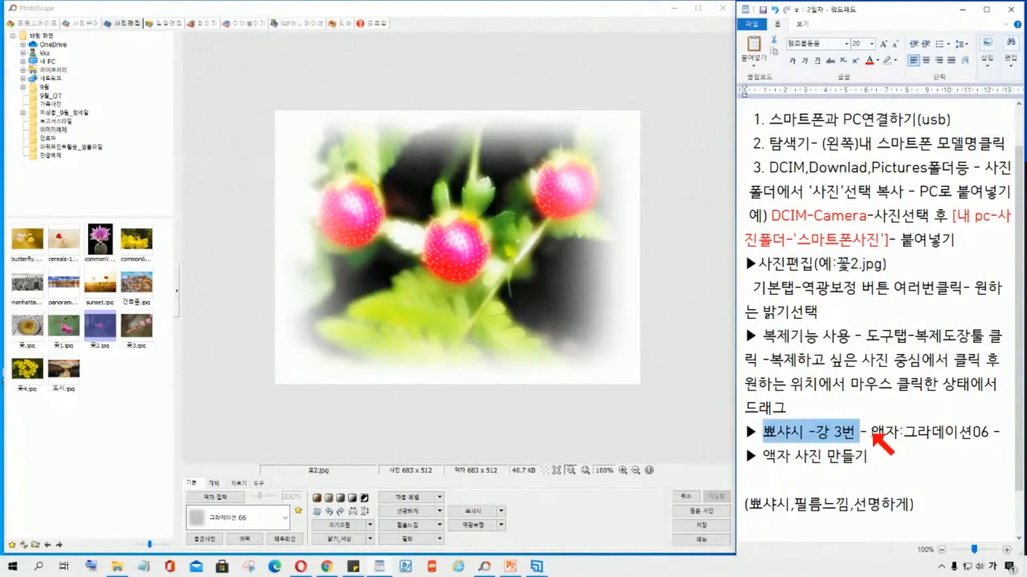
{"action": "left_click", "coordinate": [871, 432]}
{"action": "left_click", "coordinate": [777, 468]}
{"action": "type", "text": "ㄱ기본태ㅂ -"}
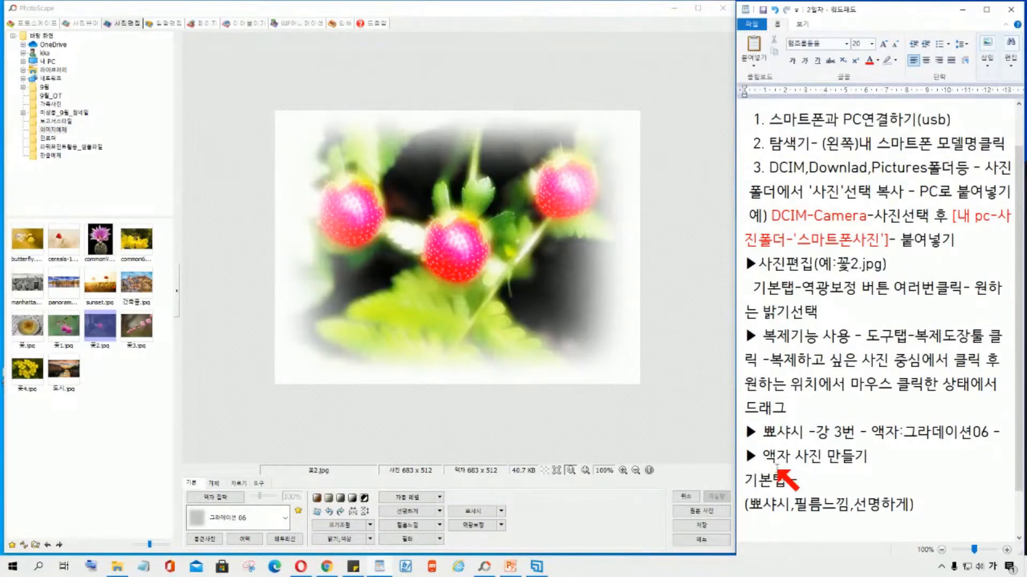
Move "- 액자:그라데이션06" from the 뽀샤시 line to the 기본탭 line, without a doubled or trailing dash
{"action": "left_click_drag", "start_coordinate": [871, 458], "coordinate": [859, 432]}
{"action": "left_click_drag", "start_coordinate": [1005, 445], "coordinate": [1004, 436]}
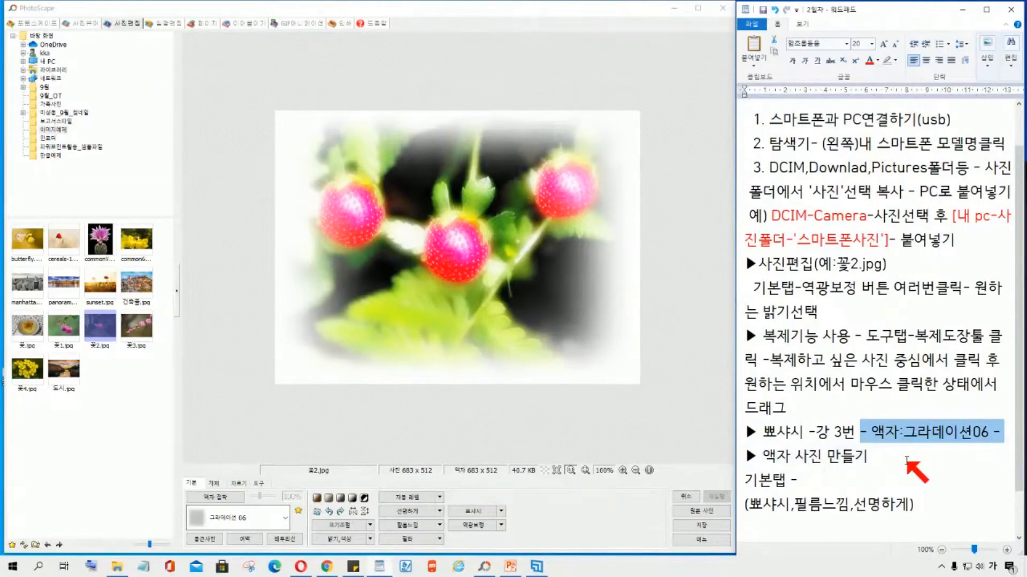
{"action": "key", "text": "ctrl+x"}
{"action": "left_click", "coordinate": [796, 481]}
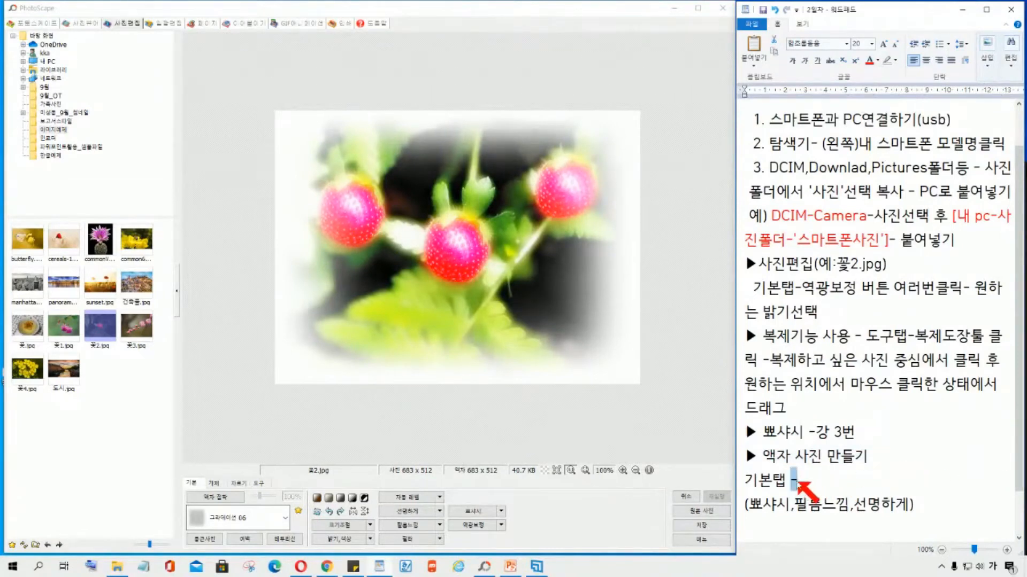
{"action": "key", "text": "ctrl+v"}
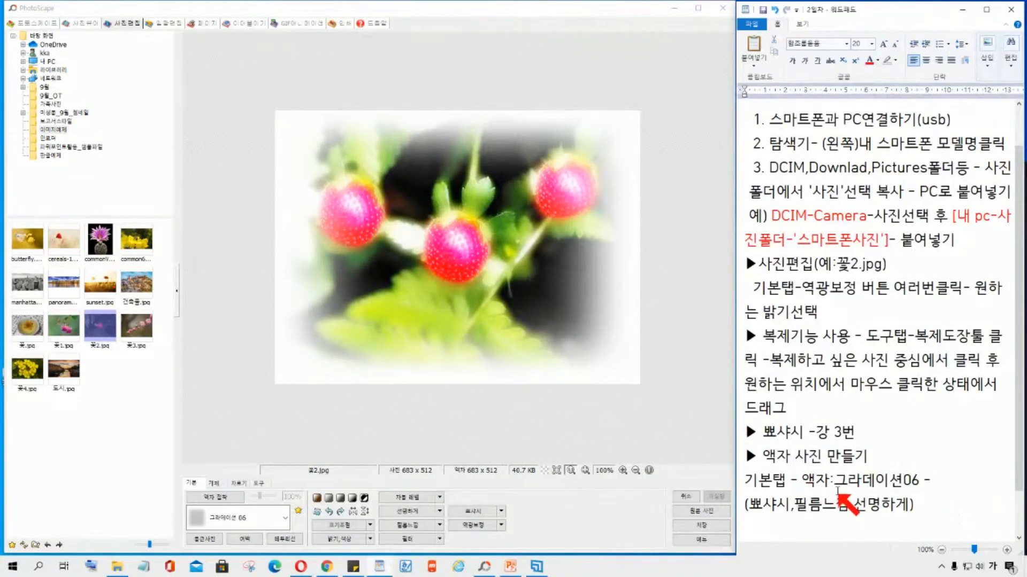
{"action": "key", "text": "BackSpace"}
{"action": "key", "text": "Delete"}
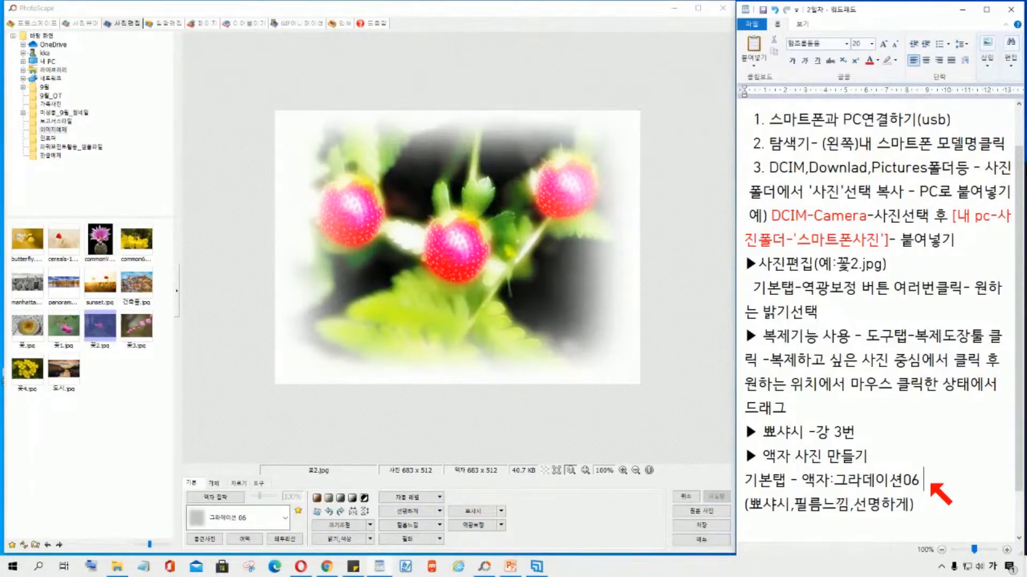
Complete the 기본탭 line with ">액자접착 버튼 클릭"
{"action": "type", "text": ">액자접착 ㅂ"}
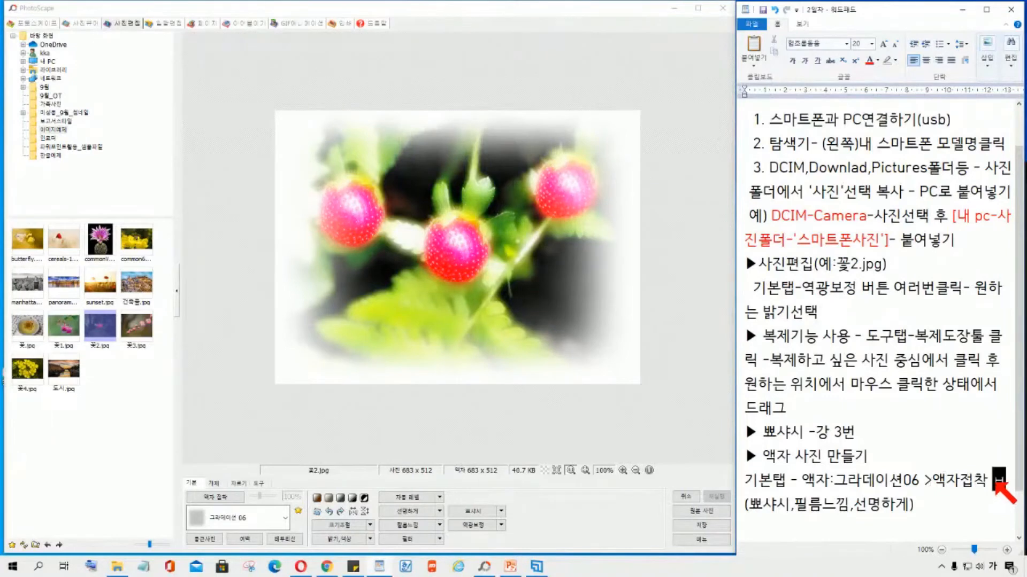
{"action": "type", "text": "튼 클ㄹ"}
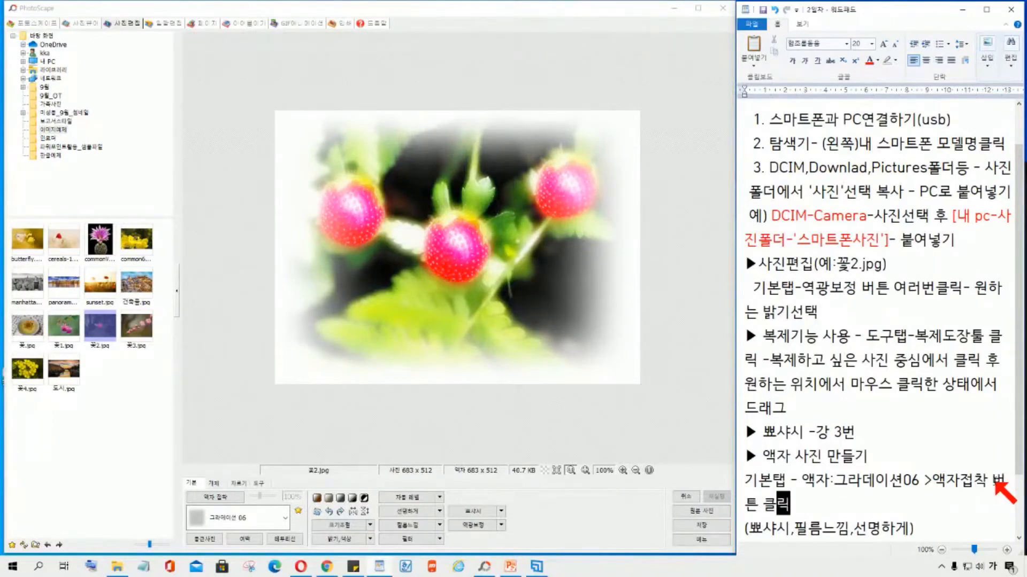
{"action": "scroll", "coordinate": [1020, 505], "scroll_direction": "down", "scroll_amount": 1}
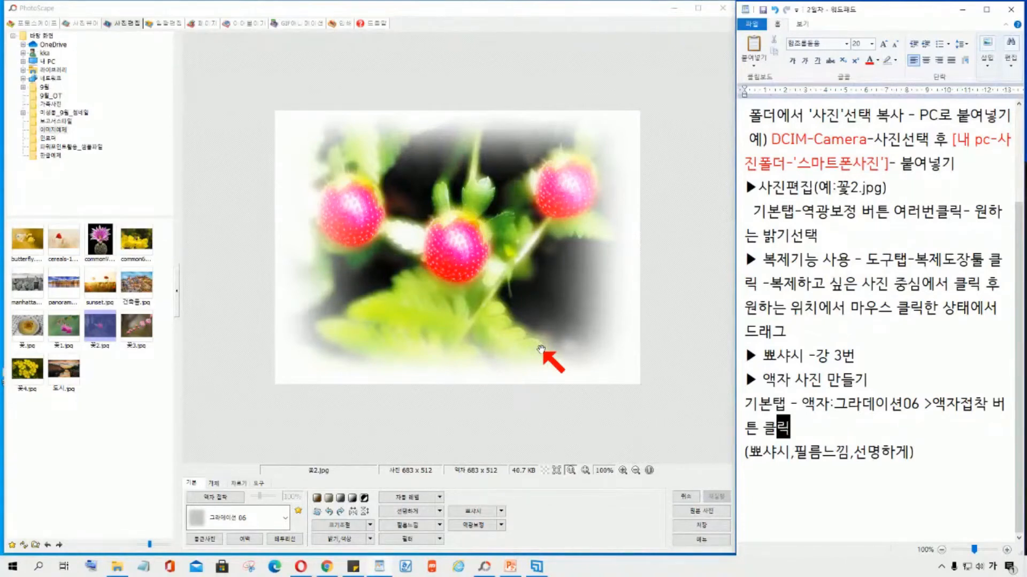
Switch to PhotoScape, merge the 그라데이션 06 frame into the photo, and undo the merge
{"action": "left_click", "coordinate": [215, 496]}
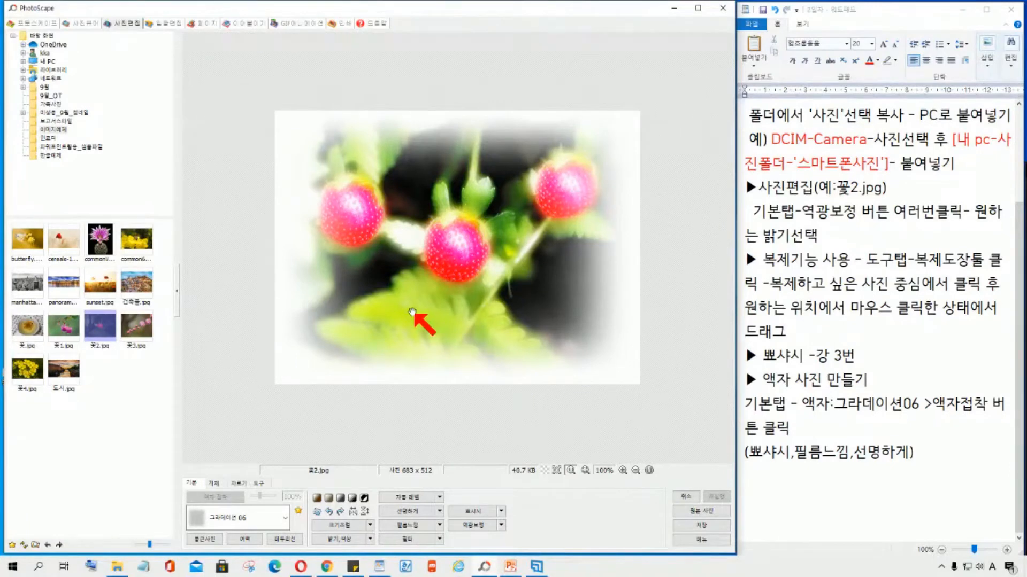
{"action": "left_click", "coordinate": [692, 500]}
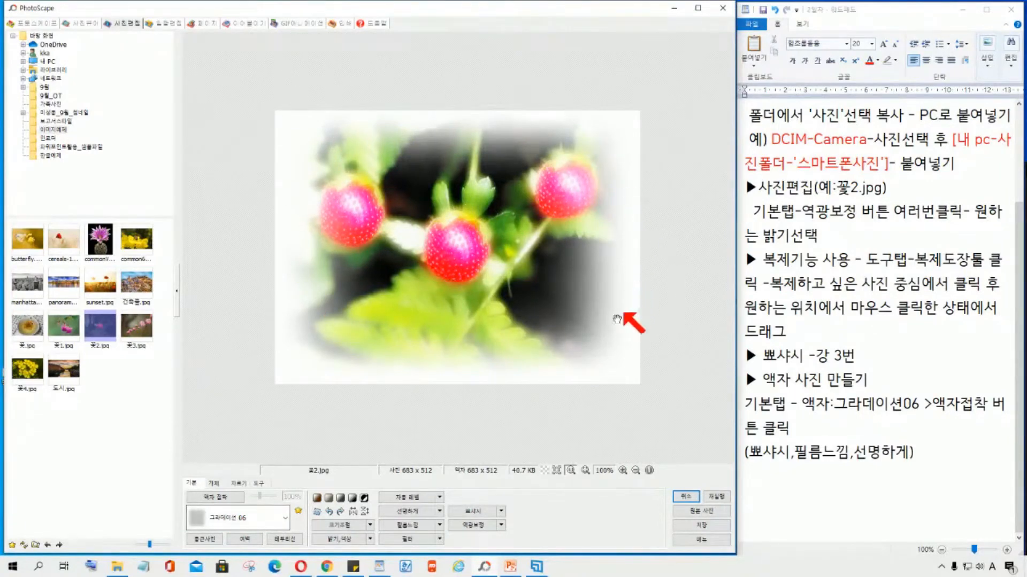
Try the 그림자 02, 그라데이션 05 and 노트 04 frames on the photo and set the frame back to 그라데이션 06
{"action": "left_click", "coordinate": [285, 518]}
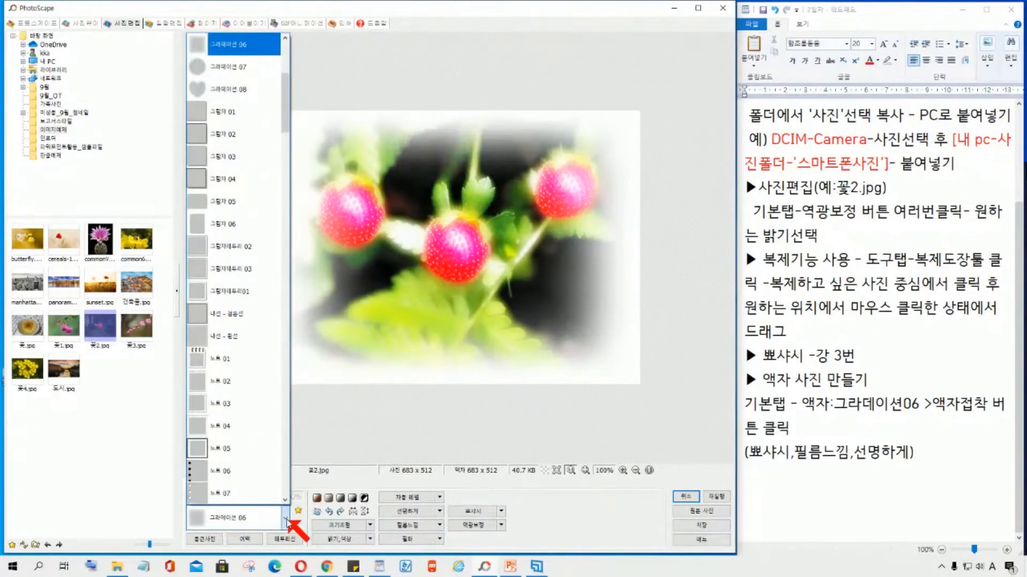
{"action": "left_click", "coordinate": [211, 134]}
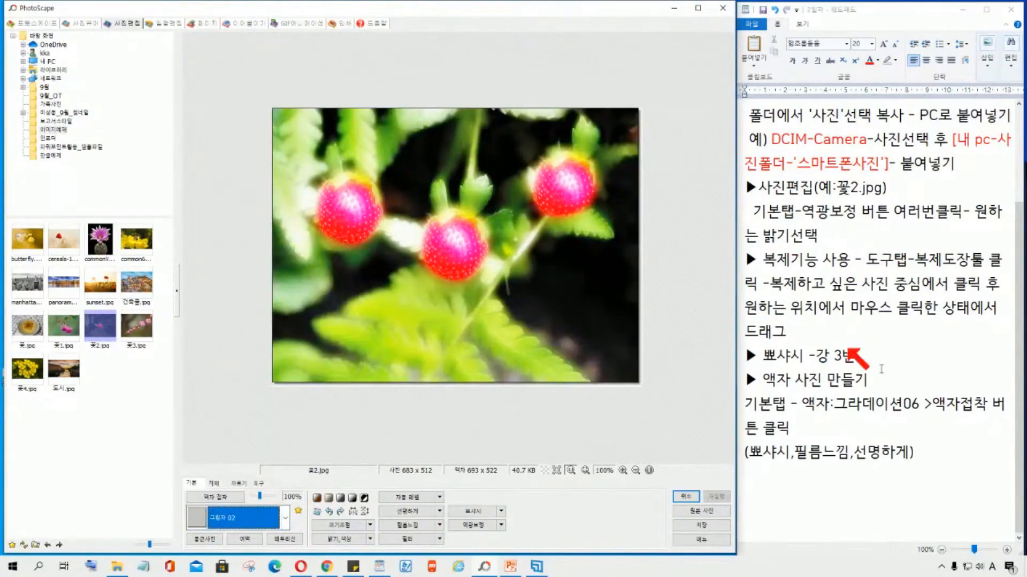
{"action": "left_click", "coordinate": [845, 405]}
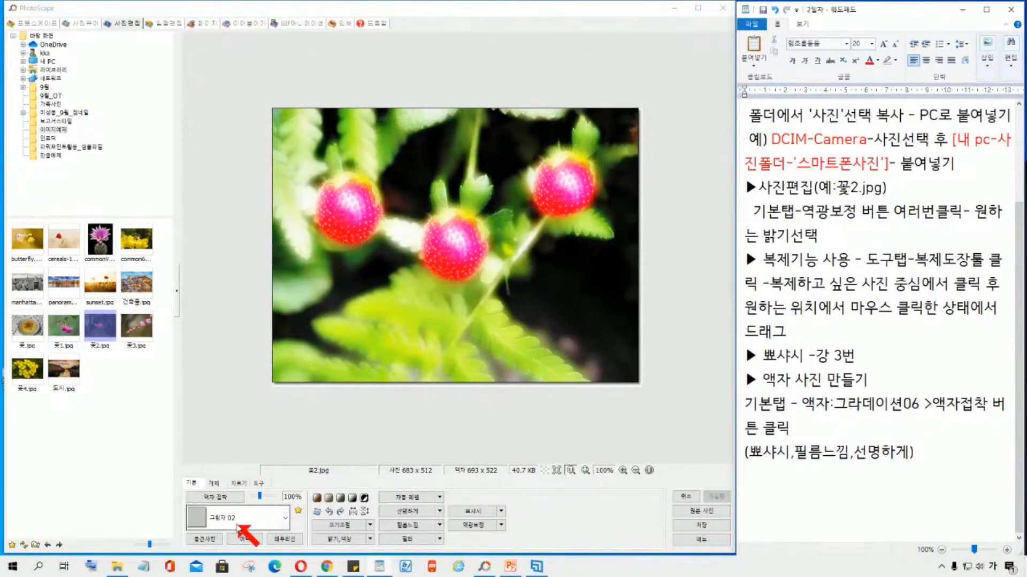
{"action": "left_click", "coordinate": [283, 518]}
{"action": "scroll", "coordinate": [260, 281], "scroll_direction": "up", "scroll_amount": 4}
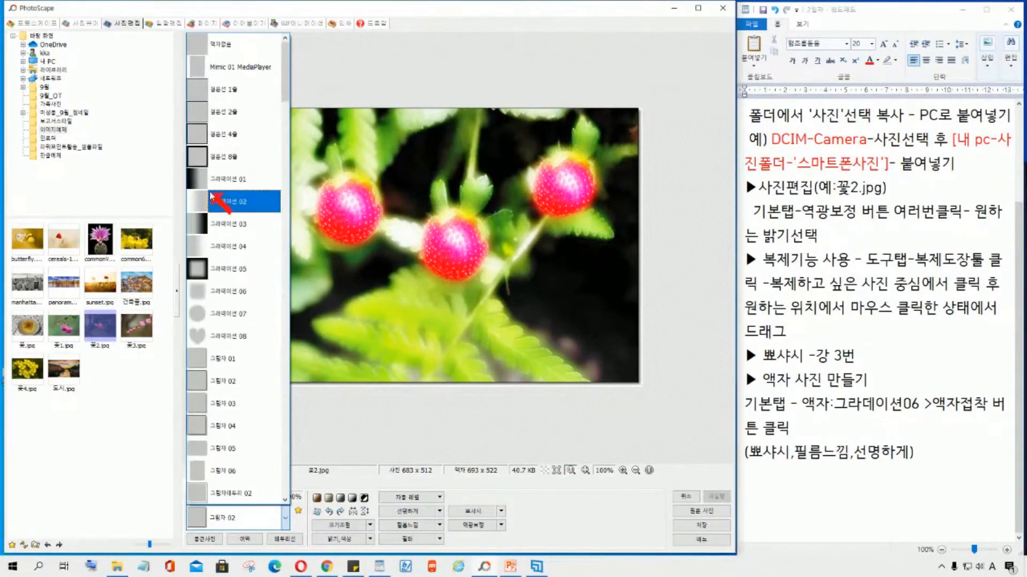
{"action": "left_click", "coordinate": [229, 270]}
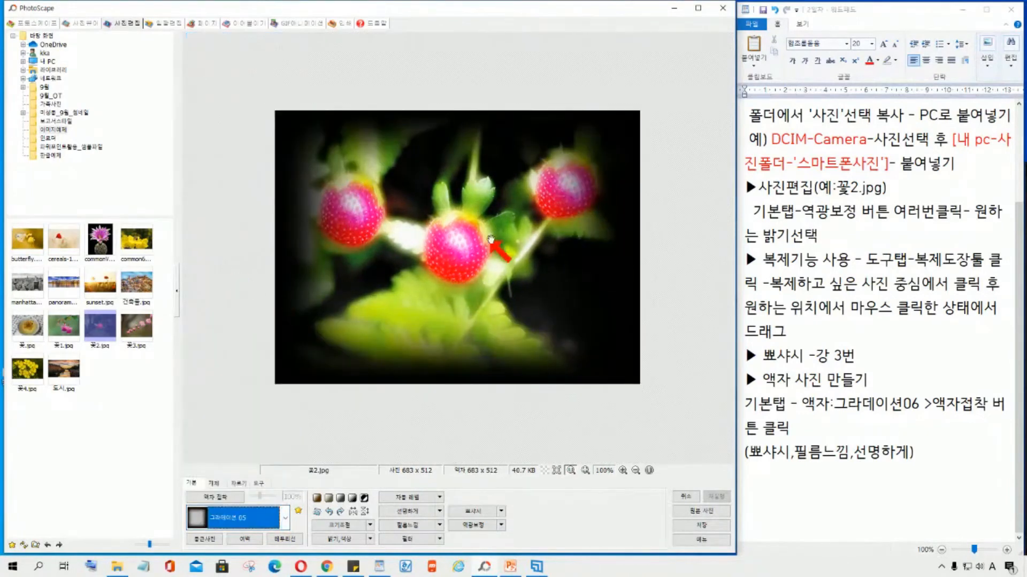
{"action": "left_click", "coordinate": [258, 518]}
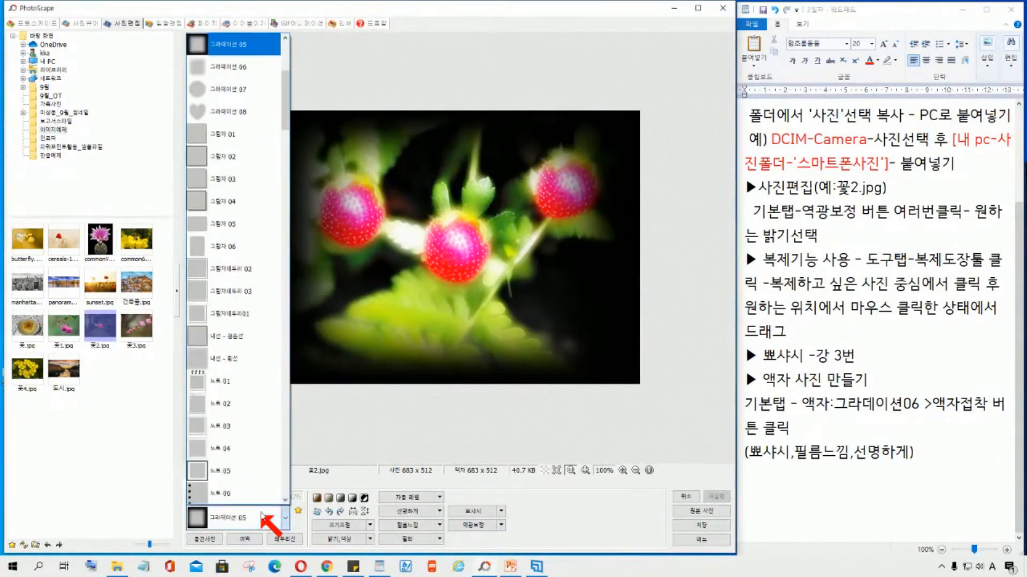
{"action": "left_click", "coordinate": [243, 451]}
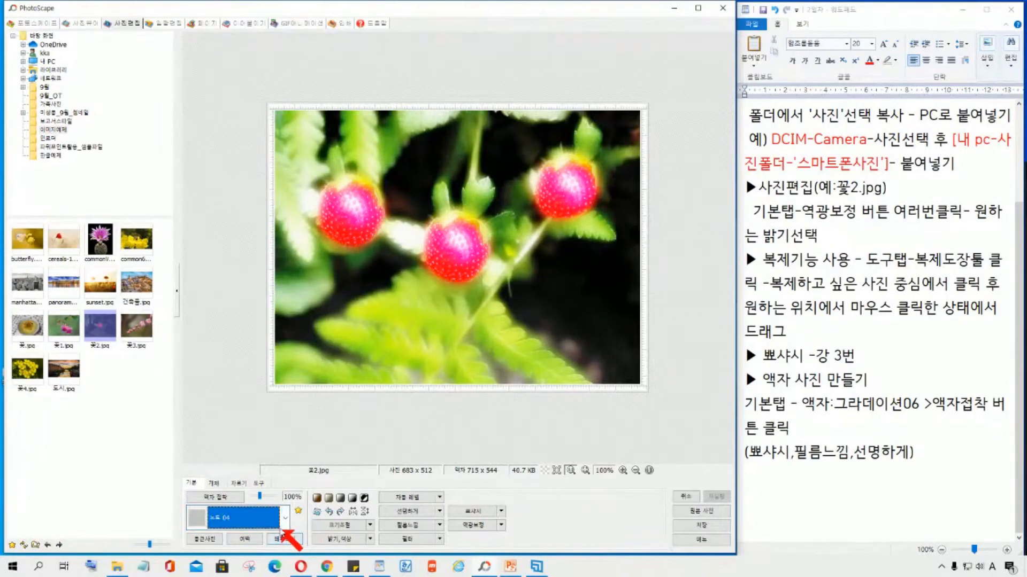
{"action": "left_click", "coordinate": [285, 518]}
{"action": "scroll", "coordinate": [230, 162], "scroll_direction": "up", "scroll_amount": 5}
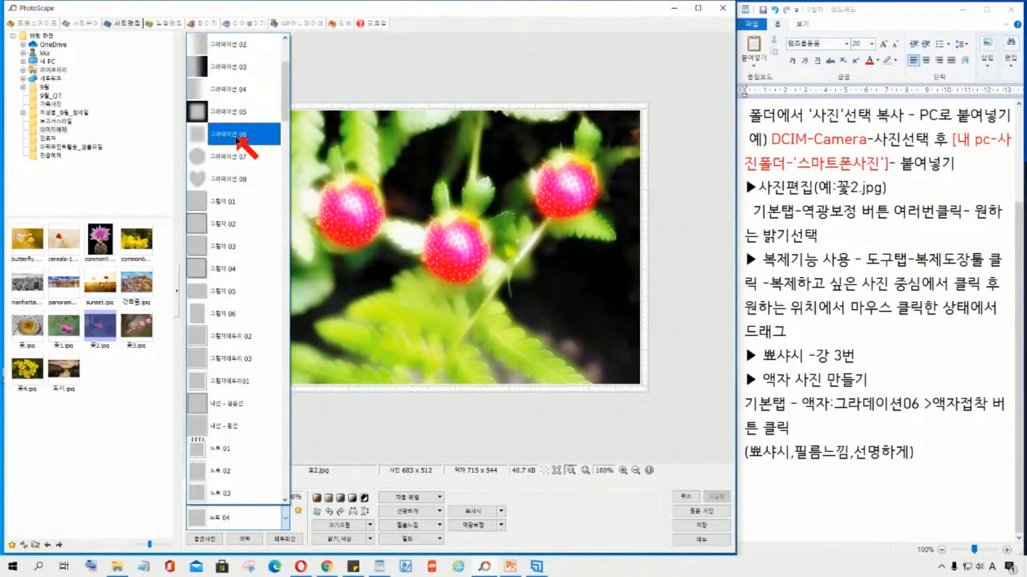
{"action": "left_click", "coordinate": [236, 139]}
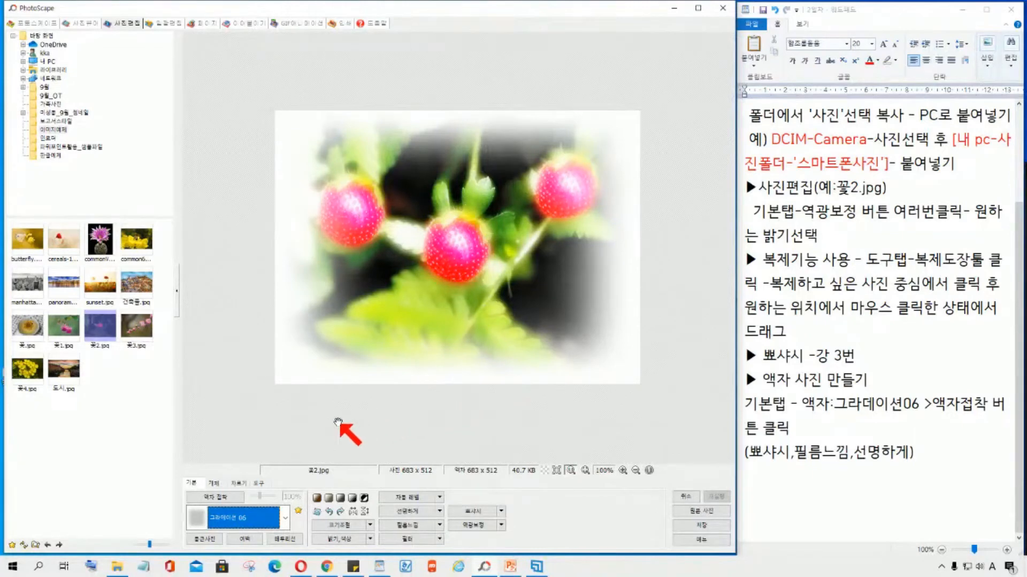
{"action": "left_click", "coordinate": [935, 434]}
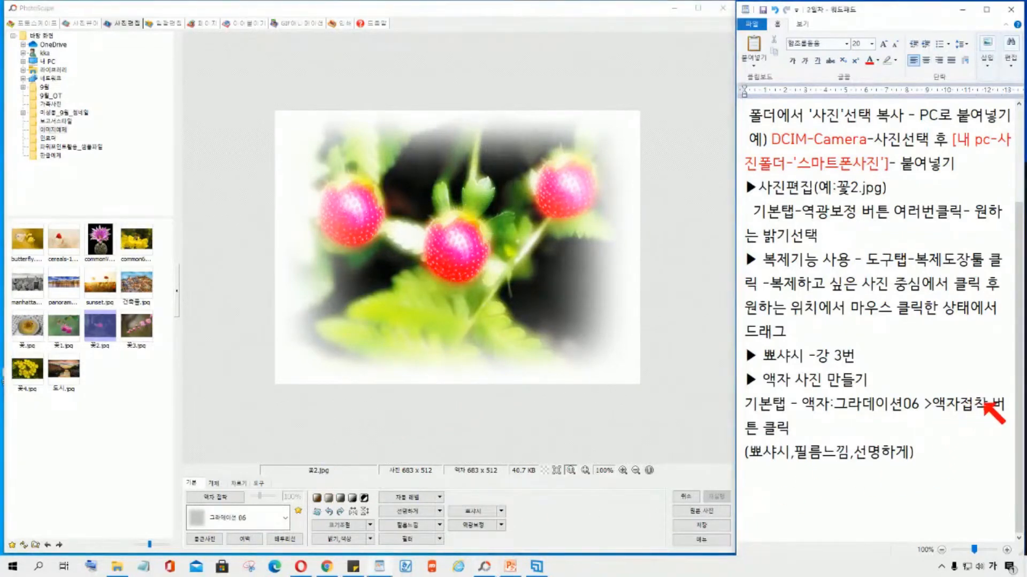
{"action": "left_click", "coordinate": [942, 401]}
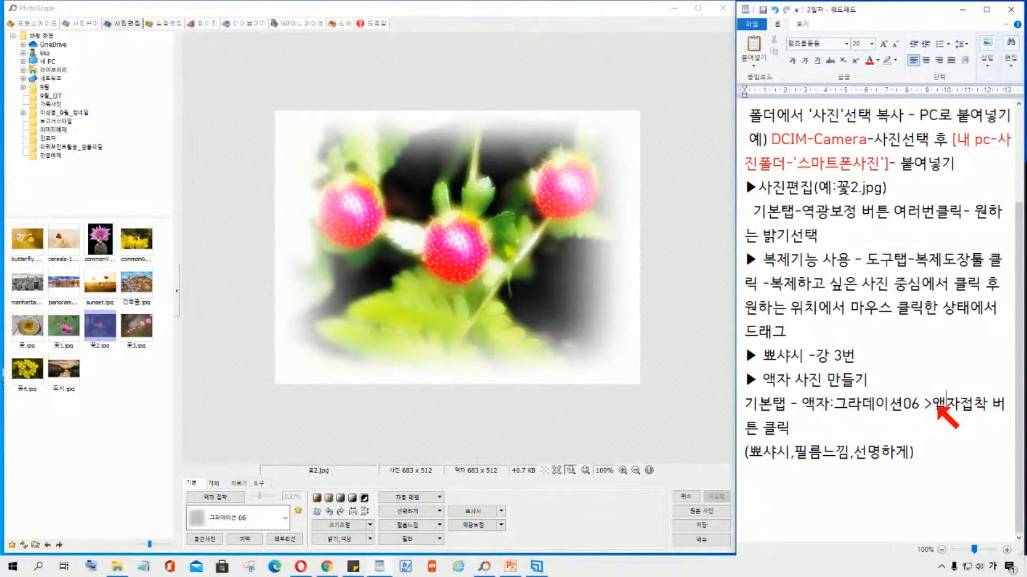
{"action": "left_click", "coordinate": [869, 381]}
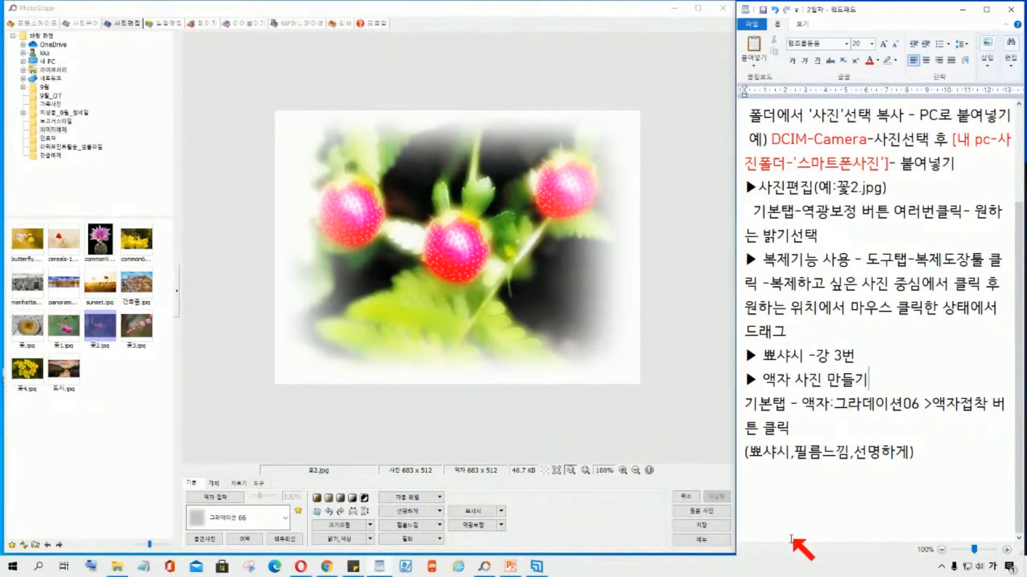
{"action": "key", "text": "ctrl"}
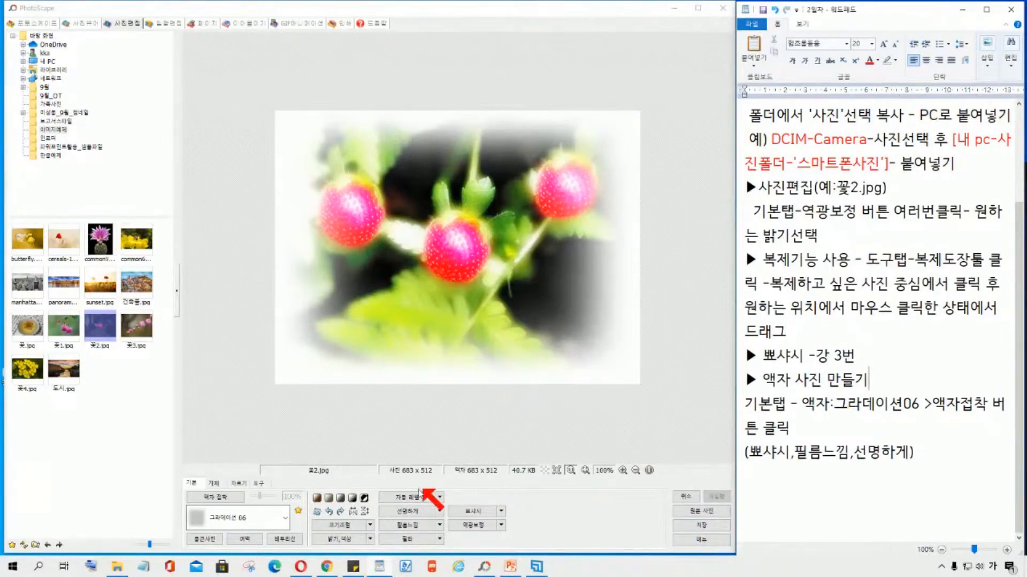
Merge the 그라데이션 06 frame into the photo, and add a dash after "클릭" on the 기본탭 line in WordPad
{"action": "key", "text": "ctrl"}
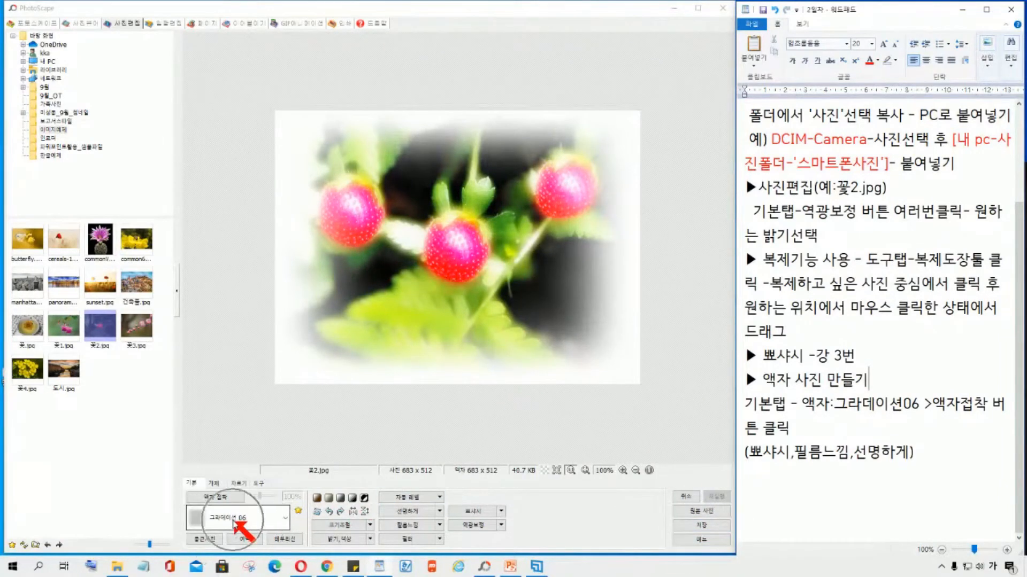
{"action": "key", "text": "ctrl"}
{"action": "left_click", "coordinate": [217, 498]}
{"action": "left_click", "coordinate": [218, 500]}
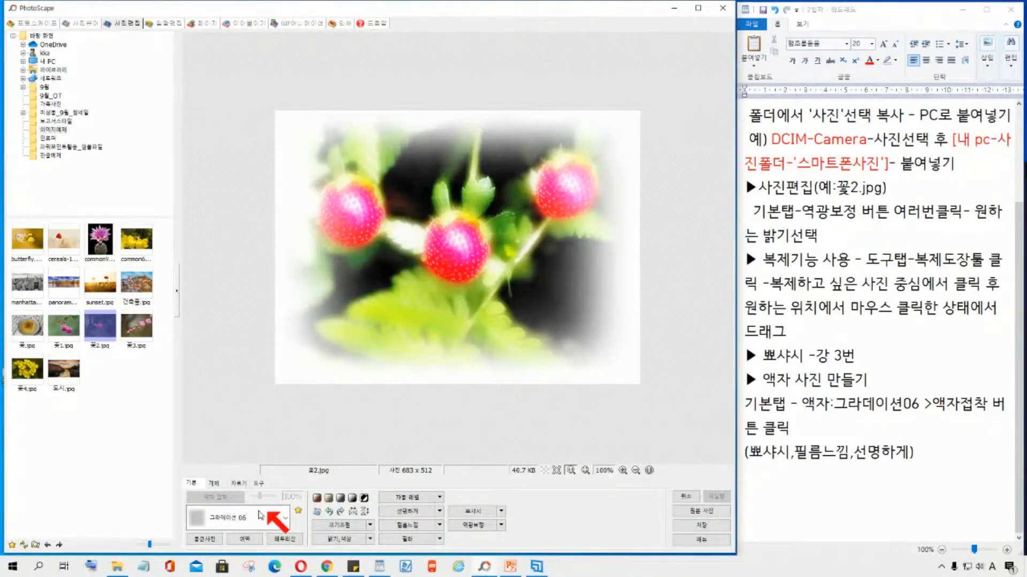
{"action": "key", "text": "ctrl"}
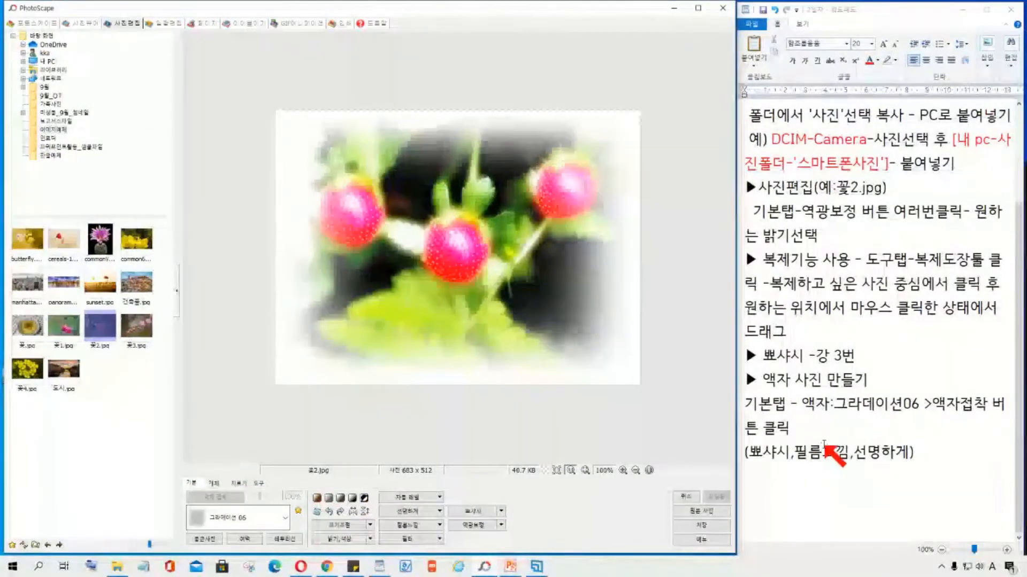
{"action": "left_click", "coordinate": [790, 434]}
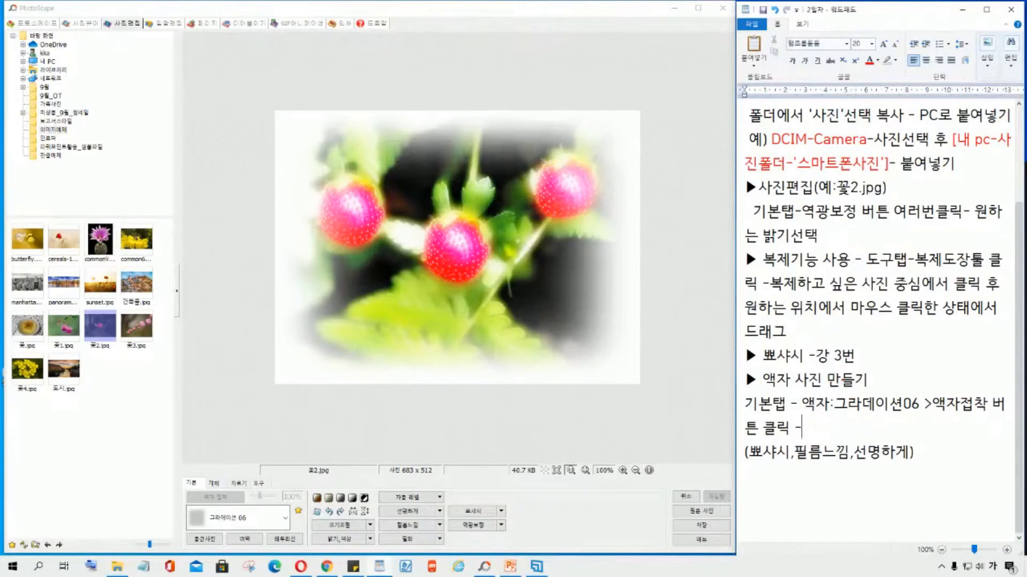
Switch to PhotoScape and apply the 노트 02 frame around the photo
{"action": "left_click", "coordinate": [266, 518]}
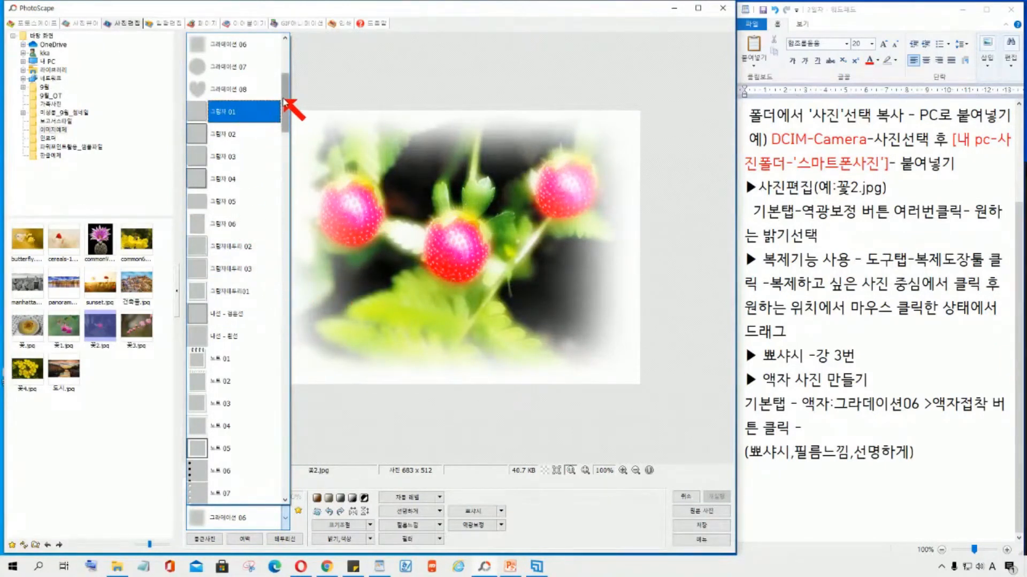
{"action": "left_click_drag", "start_coordinate": [286, 94], "coordinate": [284, 113]}
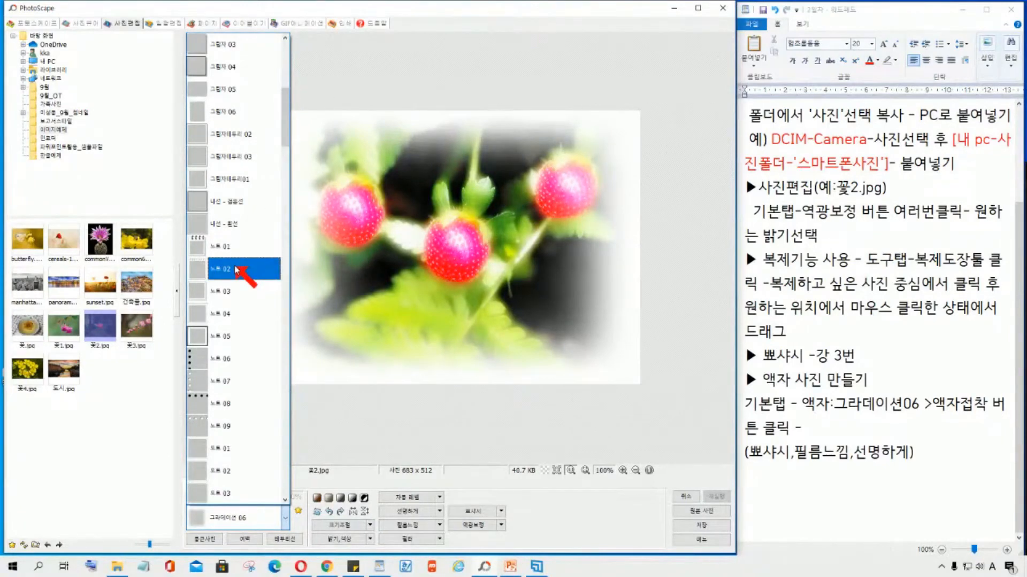
{"action": "left_click", "coordinate": [1024, 321]}
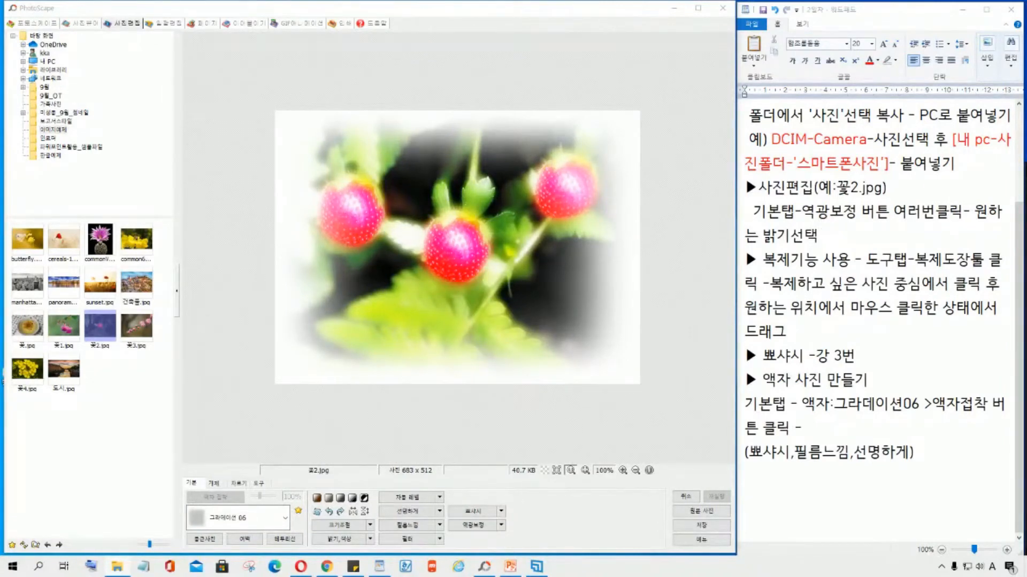
{"action": "left_click", "coordinate": [285, 517]}
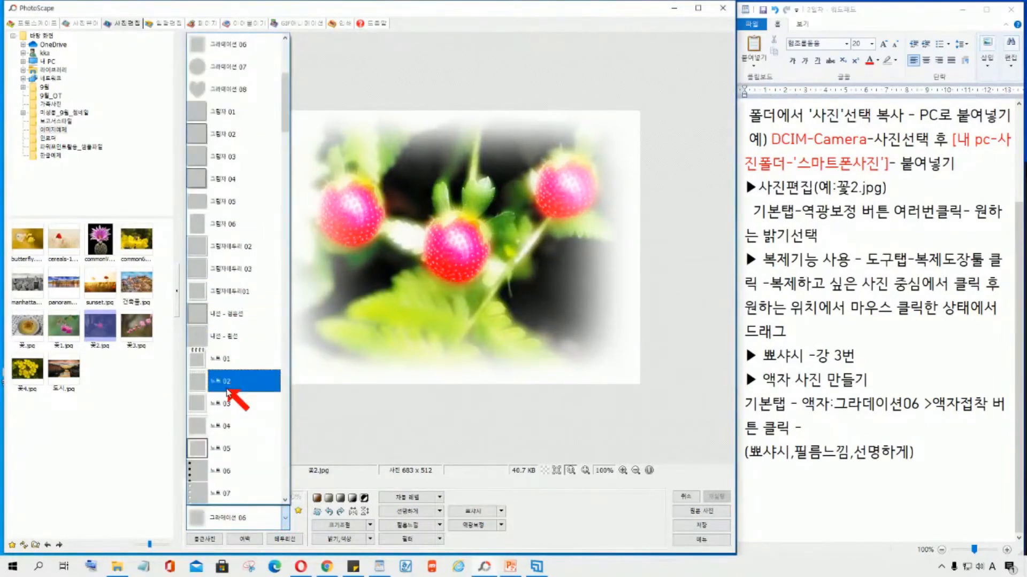
{"action": "left_click", "coordinate": [225, 386]}
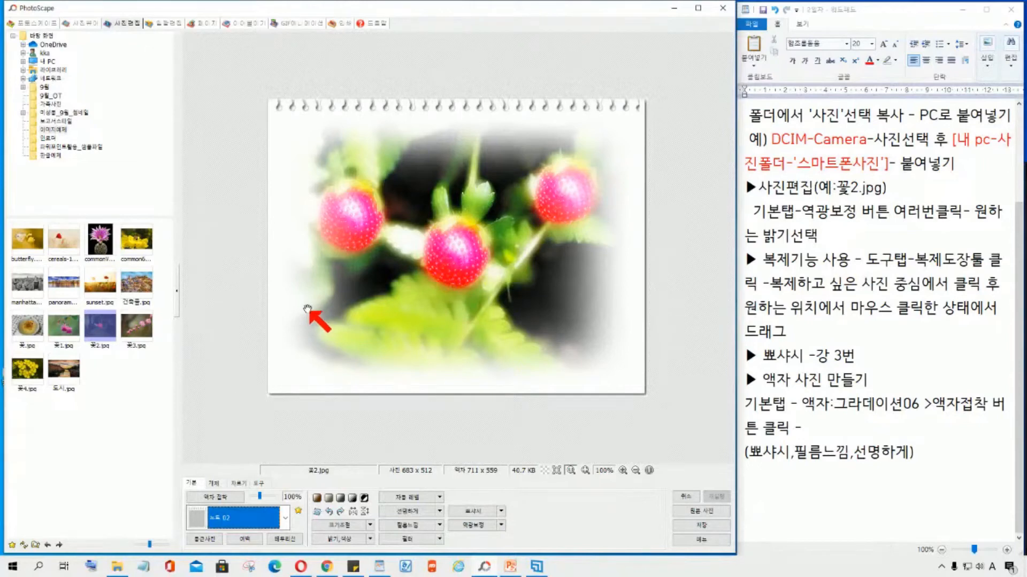
{"action": "left_click", "coordinate": [322, 300]}
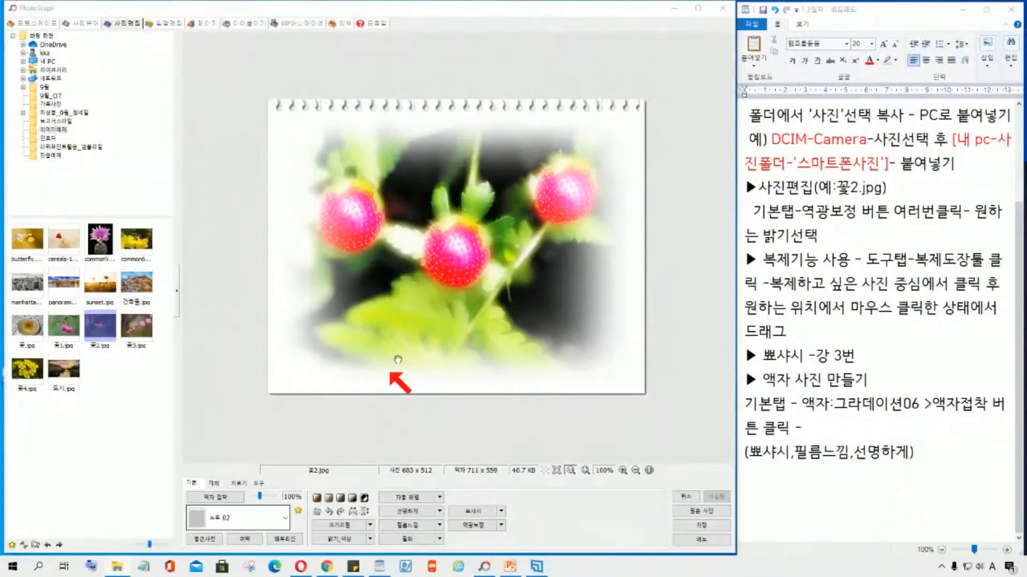
{"action": "left_click", "coordinate": [221, 500]}
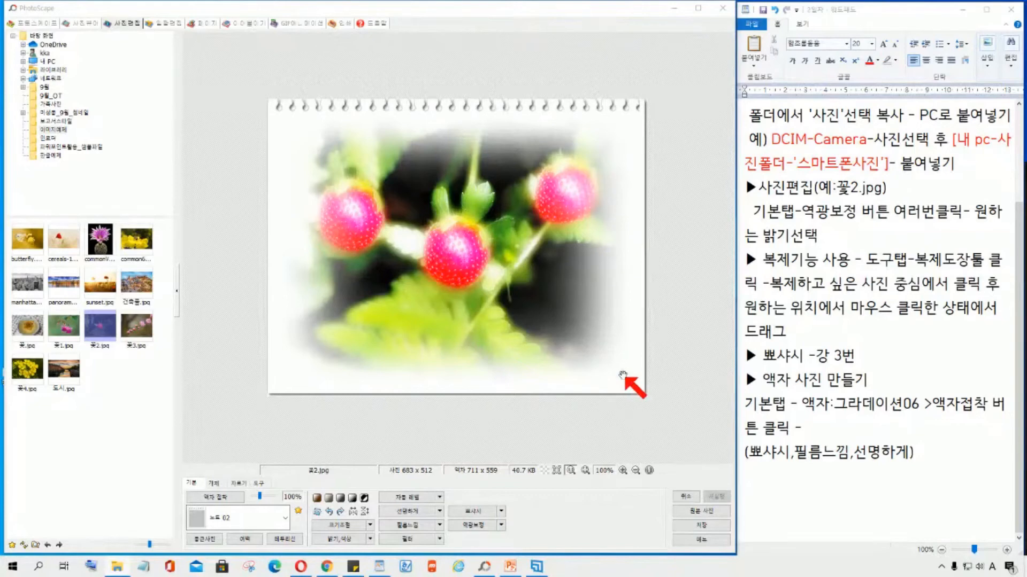
Start saving the framed photo under another name, with the desktop as the location
{"action": "left_click", "coordinate": [696, 526]}
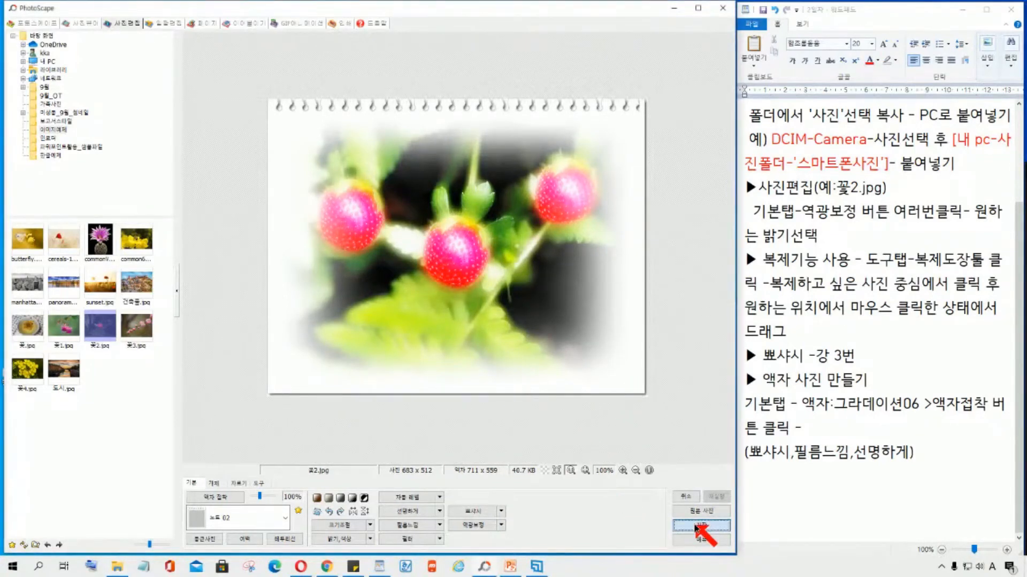
{"action": "left_click_drag", "start_coordinate": [443, 159], "coordinate": [731, 39]}
{"action": "left_click", "coordinate": [519, 59]}
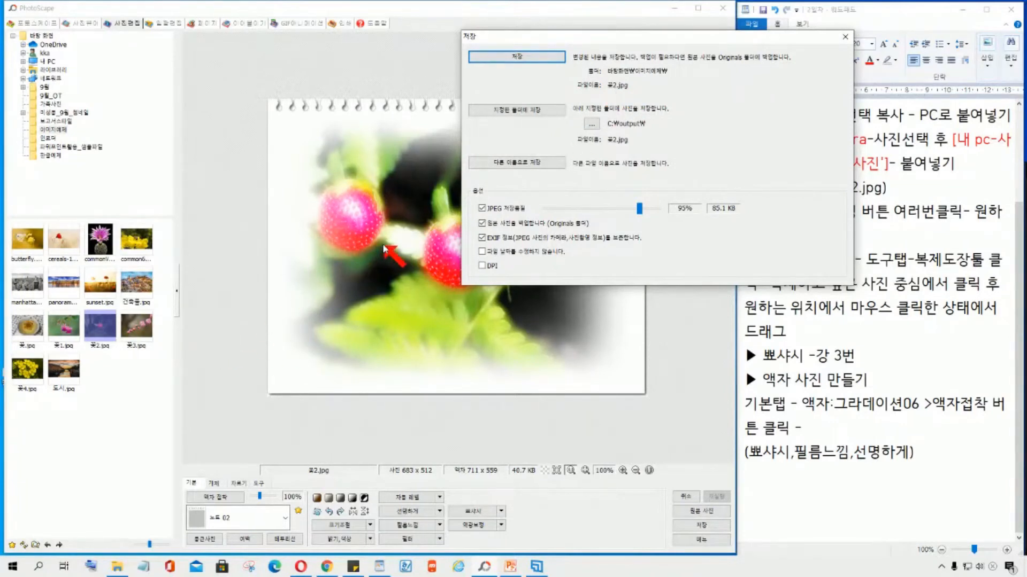
{"action": "left_click", "coordinate": [98, 332]}
{"action": "left_click", "coordinate": [514, 58]}
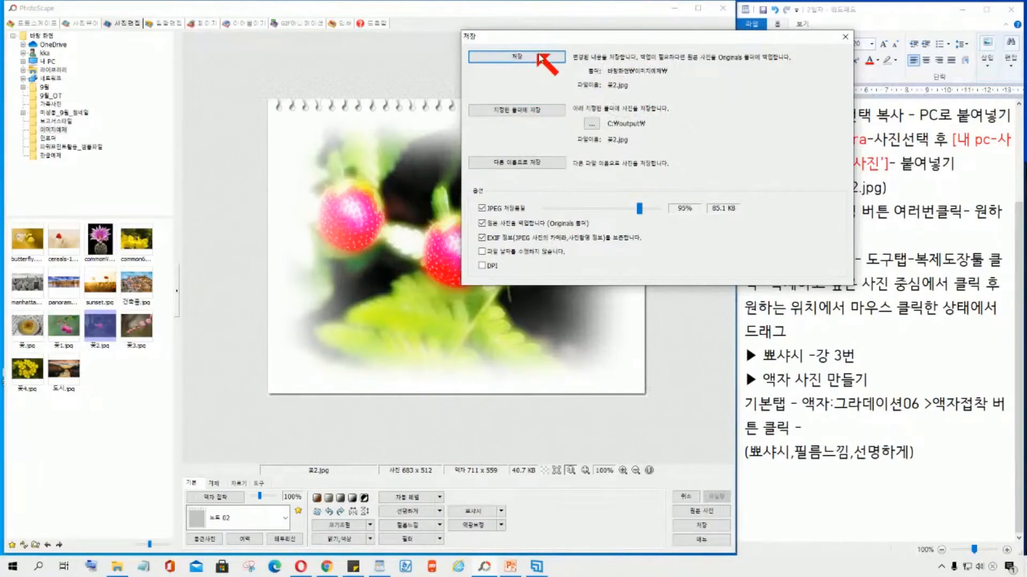
{"action": "left_click", "coordinate": [531, 166]}
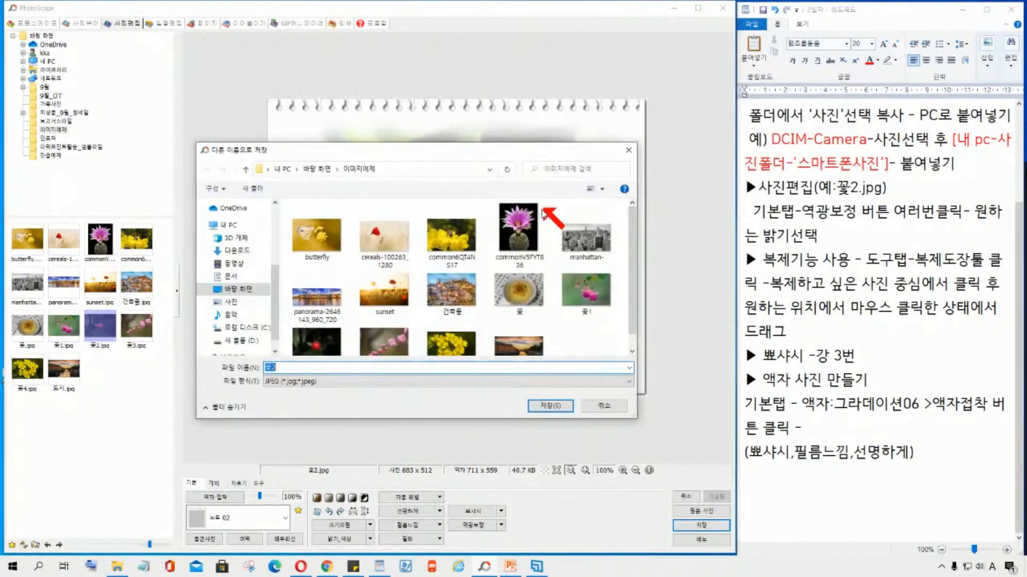
{"action": "left_click_drag", "start_coordinate": [545, 161], "coordinate": [652, 75]}
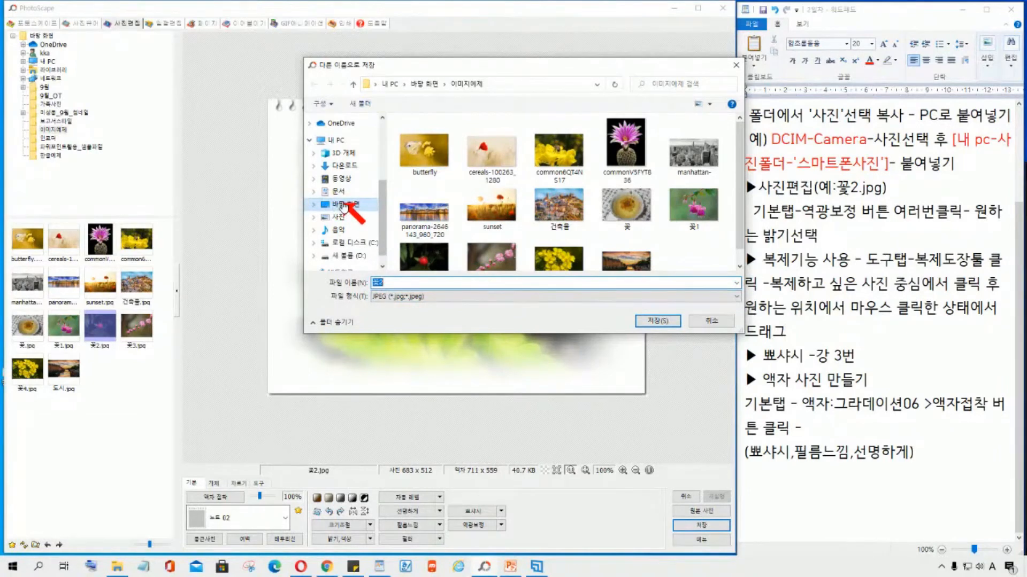
{"action": "left_click", "coordinate": [350, 207]}
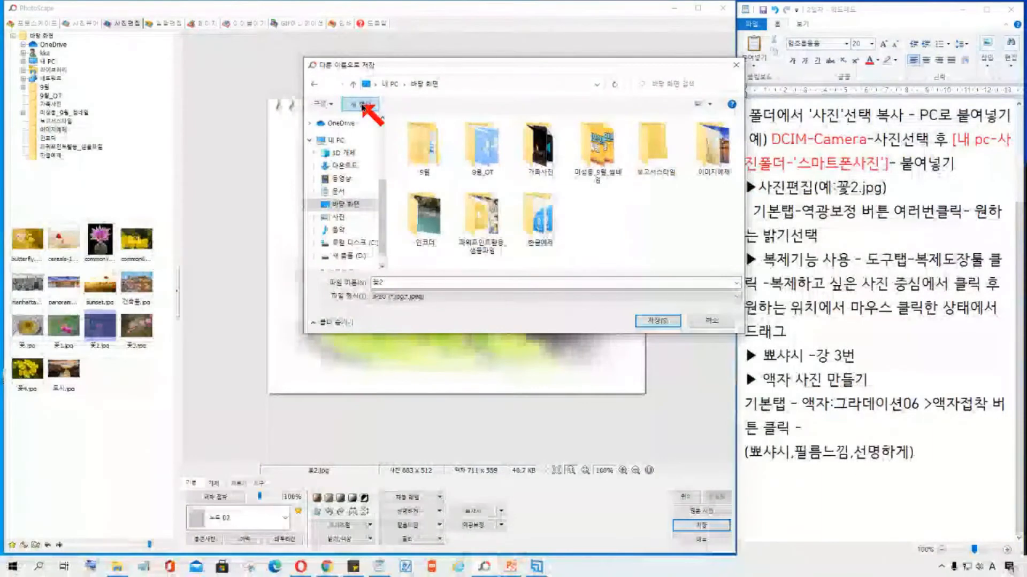
Create a folder named "포토스케이프 작품" on the desktop and open it in the save dialog
{"action": "left_click", "coordinate": [508, 208]}
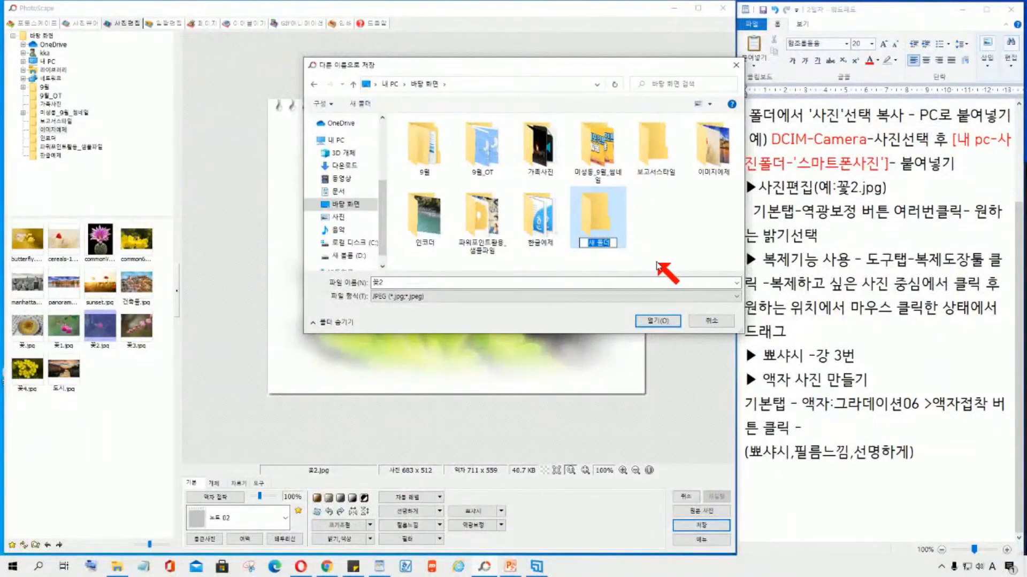
{"action": "type", "text": "ㅍ"}
{"action": "type", "text": "토스케이프"}
{"action": "type", "text": " 작업"}
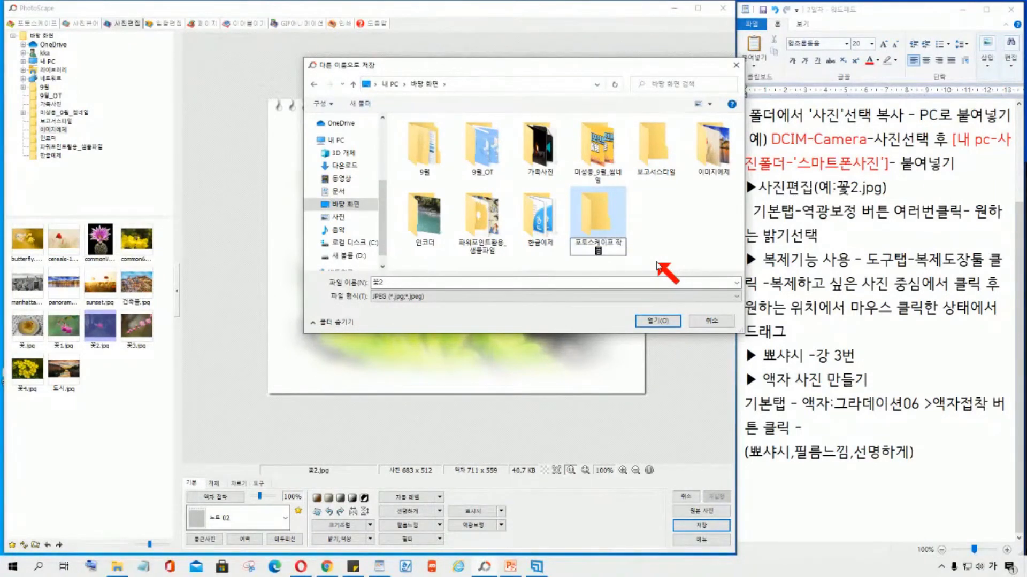
{"action": "key", "text": "Return"}
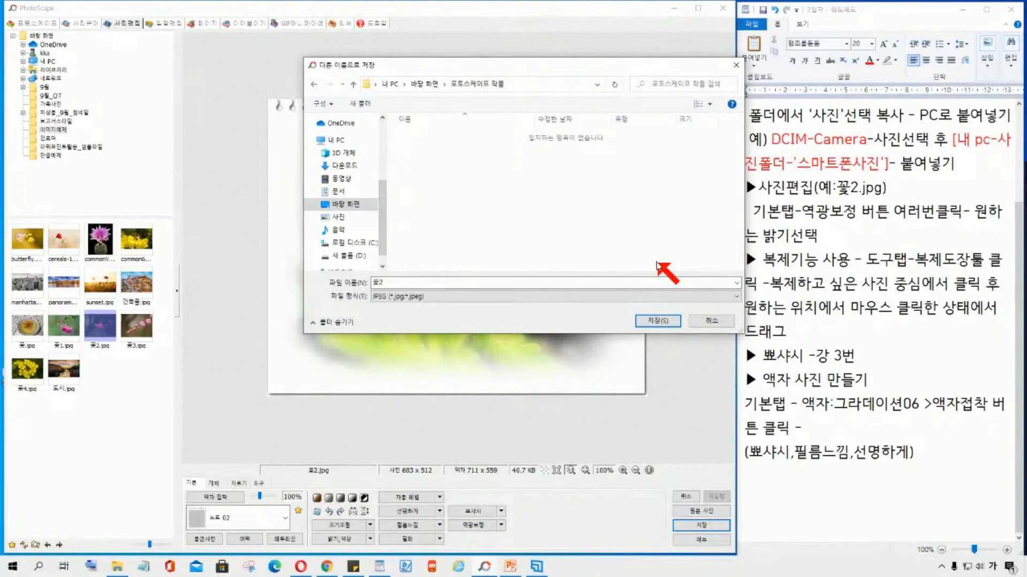
Save the framed photo as the JPEG file 꽃2 in the 포토스케이프 작품 folder
{"action": "left_click", "coordinate": [658, 321]}
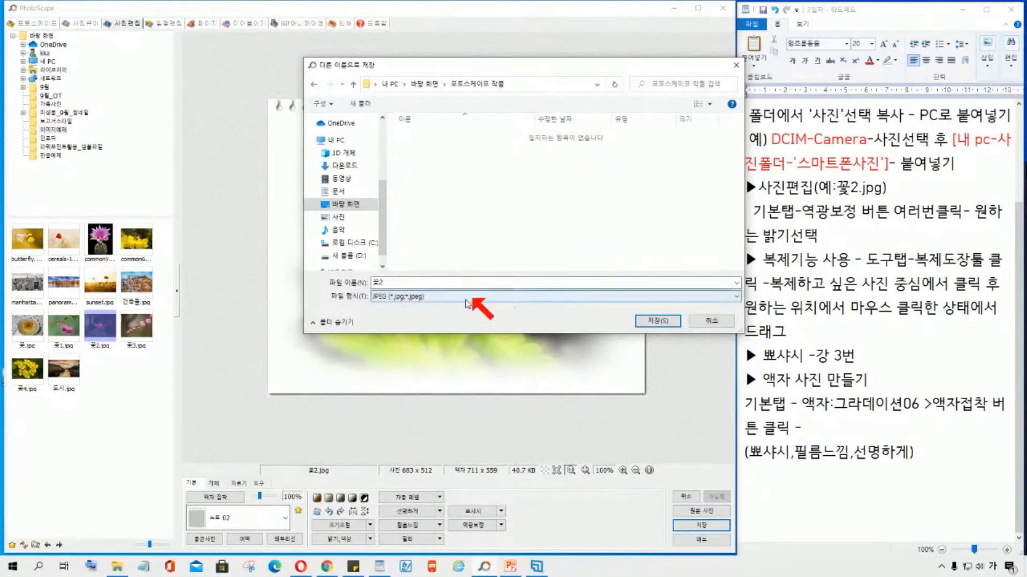
{"action": "double_click", "coordinate": [389, 281]}
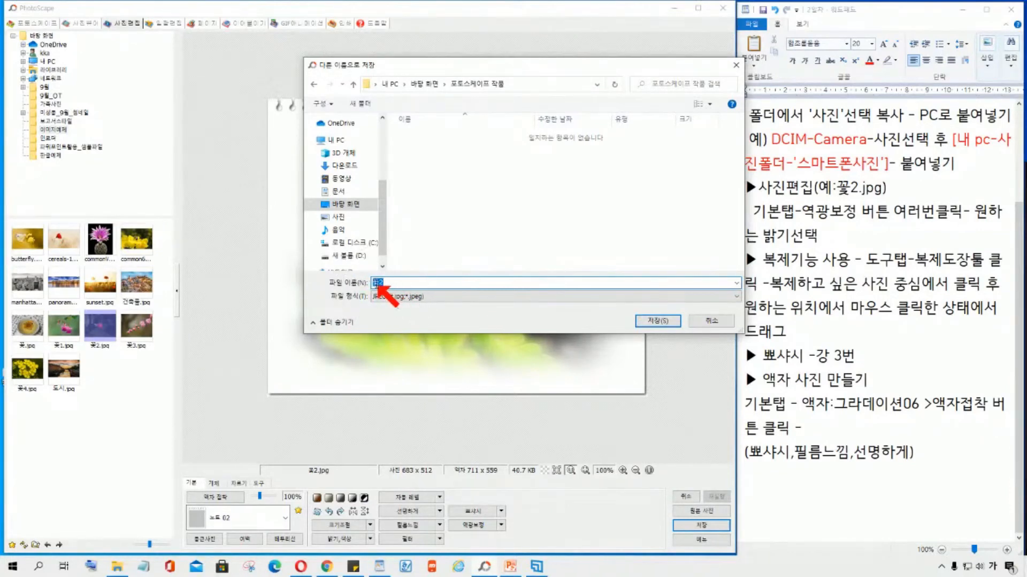
{"action": "left_click", "coordinate": [661, 324]}
{"action": "left_click", "coordinate": [661, 323]}
Switch to WordPad, add a new line below the 기본탭 line, and clear the pasted frame text from it
{"action": "left_click", "coordinate": [818, 428]}
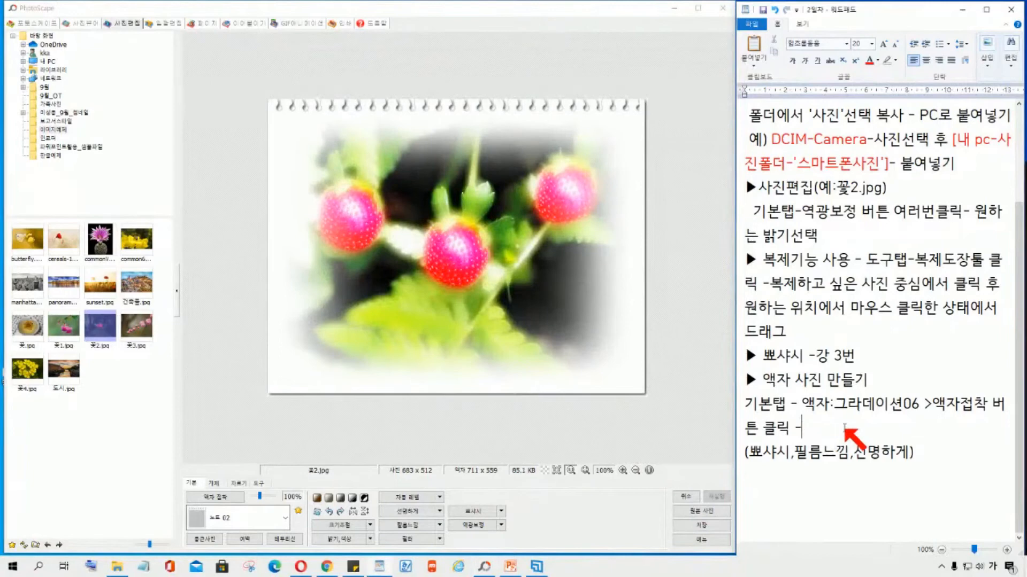
{"action": "key", "text": "Return"}
{"action": "type", "text": "- 액자:그라데이션06 -"}
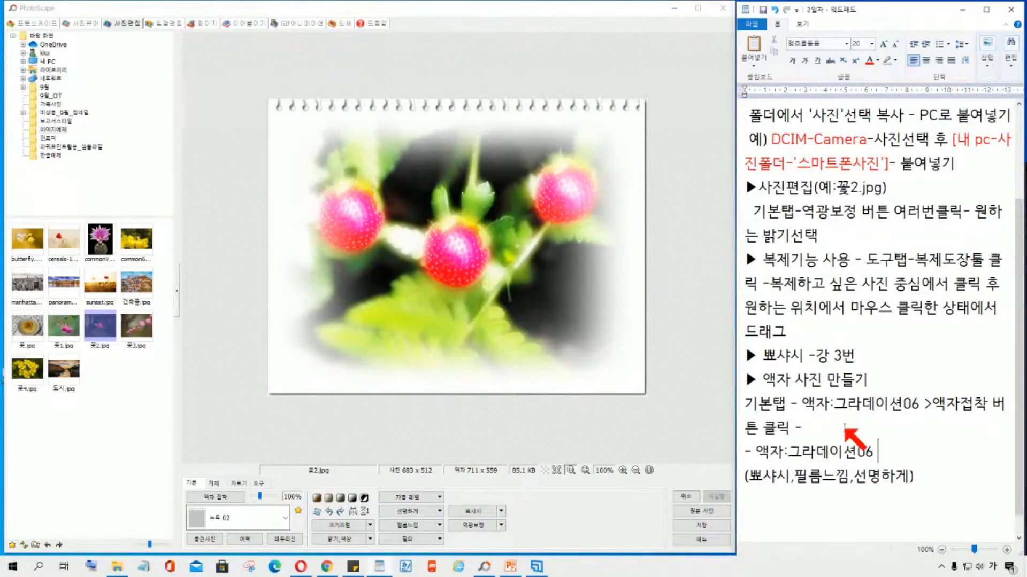
{"action": "key", "text": "BackSpace"}
{"action": "key", "text": "BackSpace"}
{"action": "key", "text": "BackSpace"}
{"action": "key", "text": "BackSpace"}
{"action": "key", "text": "BackSpace"}
{"action": "key", "text": "BackSpace"}
{"action": "key", "text": "BackSpace"}
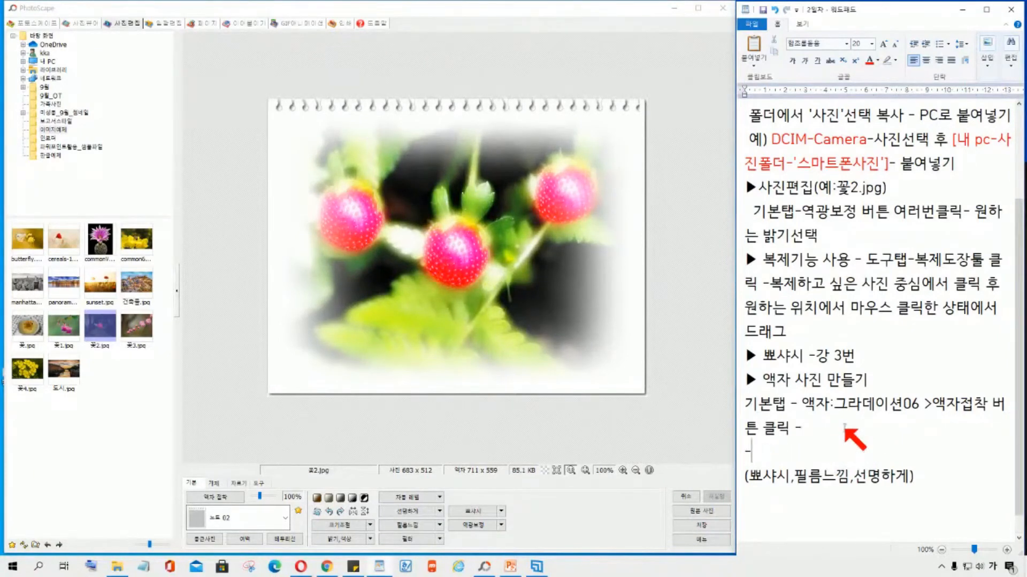
Copy the ▶ bullet from the 액자 사진 만들기 line to the new line and write "저장 - 다른이름" after it
{"action": "left_click_drag", "start_coordinate": [758, 381], "coordinate": [732, 381]}
{"action": "key", "text": "ctrl+c"}
{"action": "left_click", "coordinate": [749, 453]}
{"action": "key", "text": "ctrl+v"}
{"action": "type", "text": "저장"}
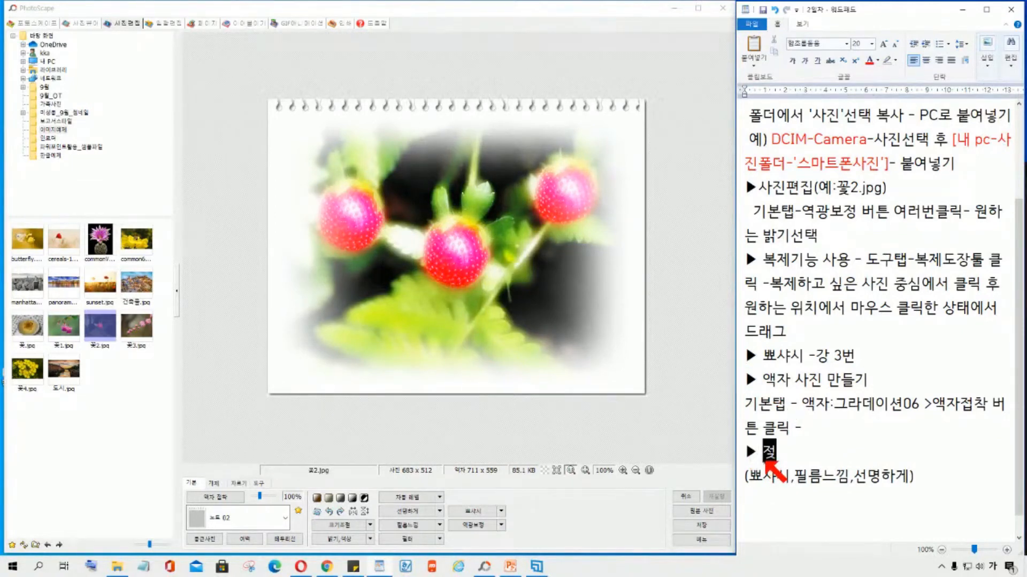
{"action": "type", "text": " - 다른이름"}
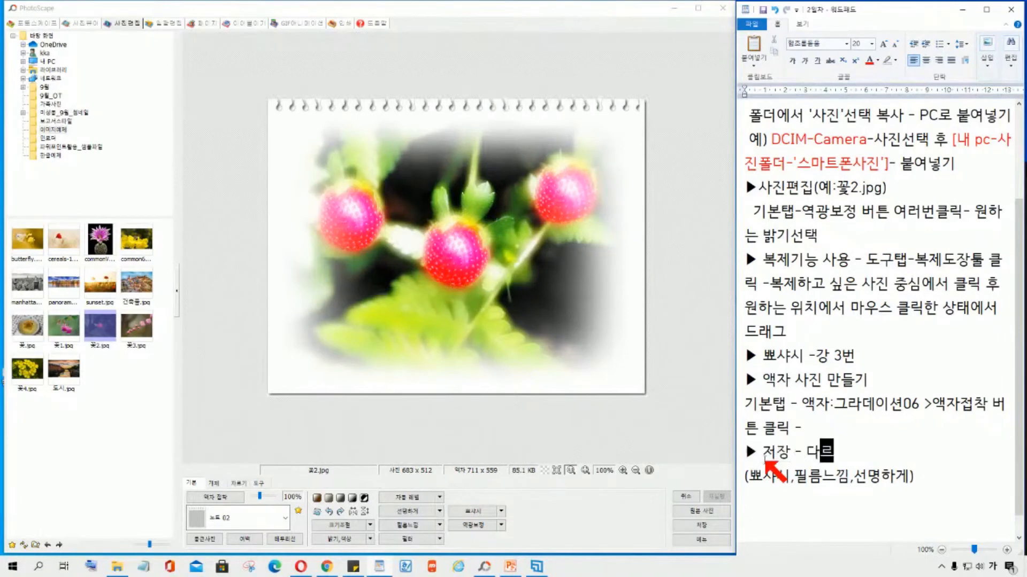
Check PhotoScape's save options and complete the 저장 line with "으로 저장 - 바탕화면 -'포토스케이프 작품'폴더에 저장"
{"action": "left_click", "coordinate": [707, 526]}
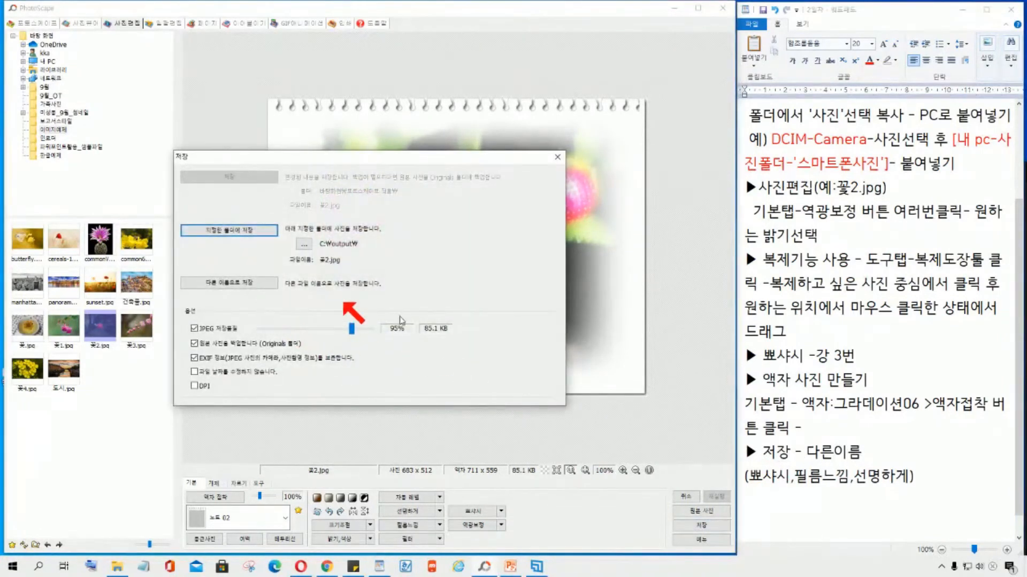
{"action": "left_click", "coordinate": [864, 455]}
{"action": "type", "text": "으로 저장 - 바탕화면 -"}
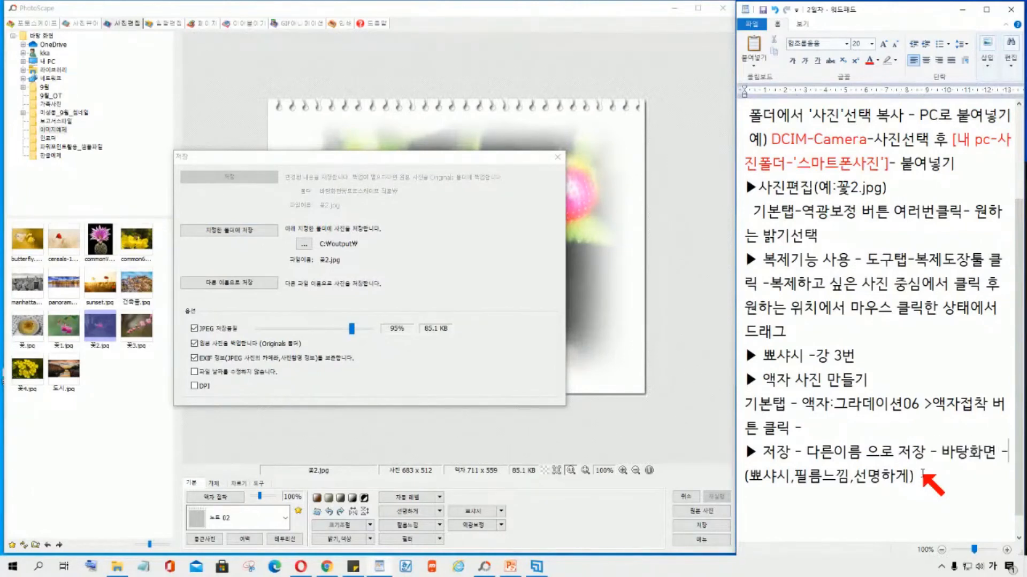
{"action": "type", "text": "'포토스켕"}
{"action": "type", "text": "이프 작ㅍ"}
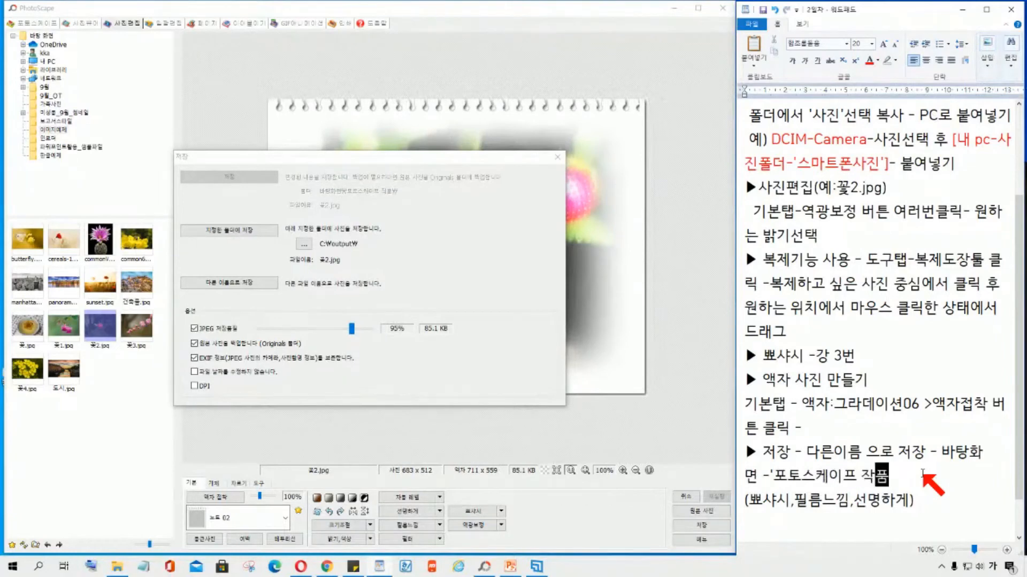
{"action": "type", "text": "'폴더에 저장"}
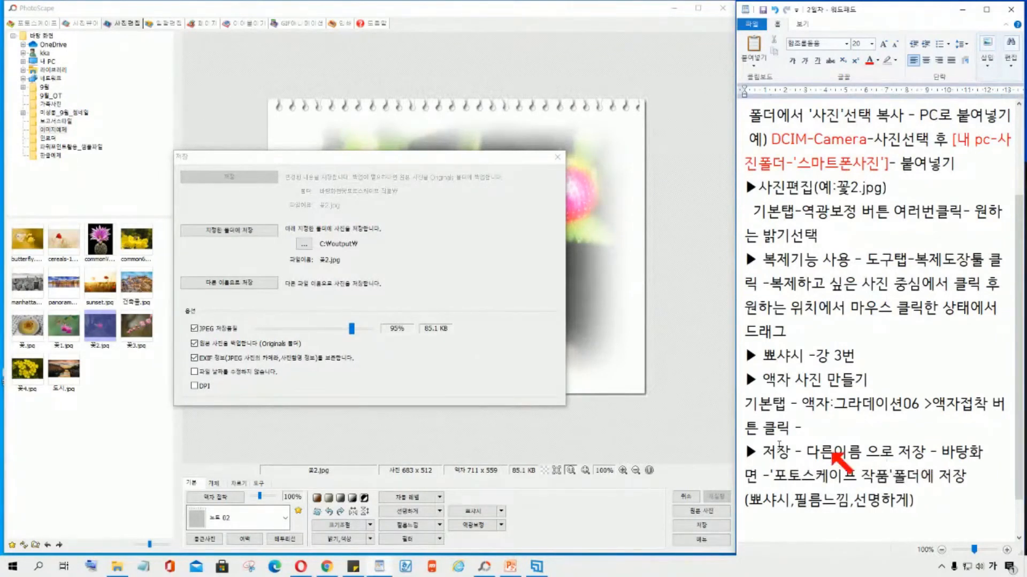
{"action": "left_click", "coordinate": [556, 157]}
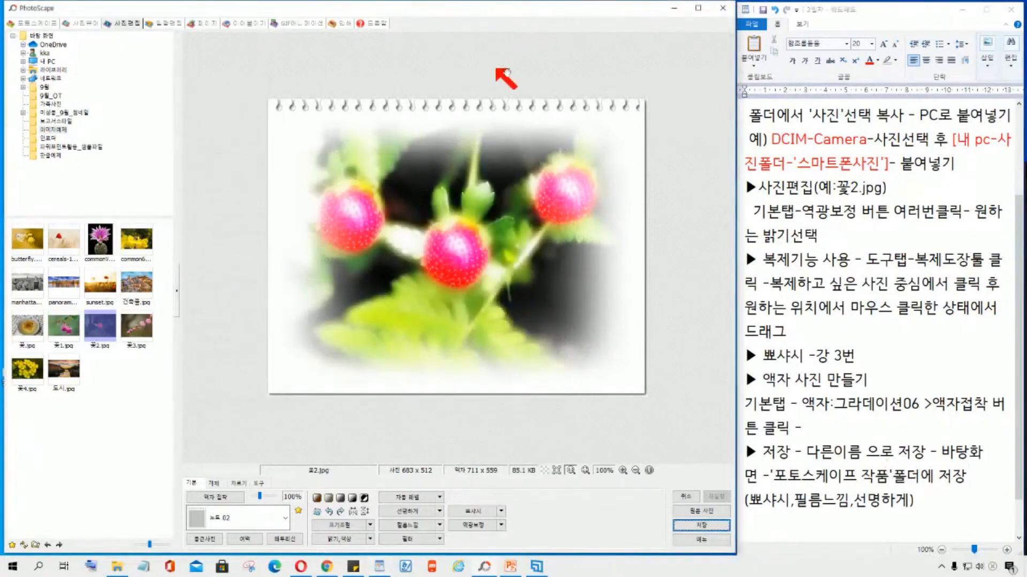
{"action": "left_click", "coordinate": [780, 473]}
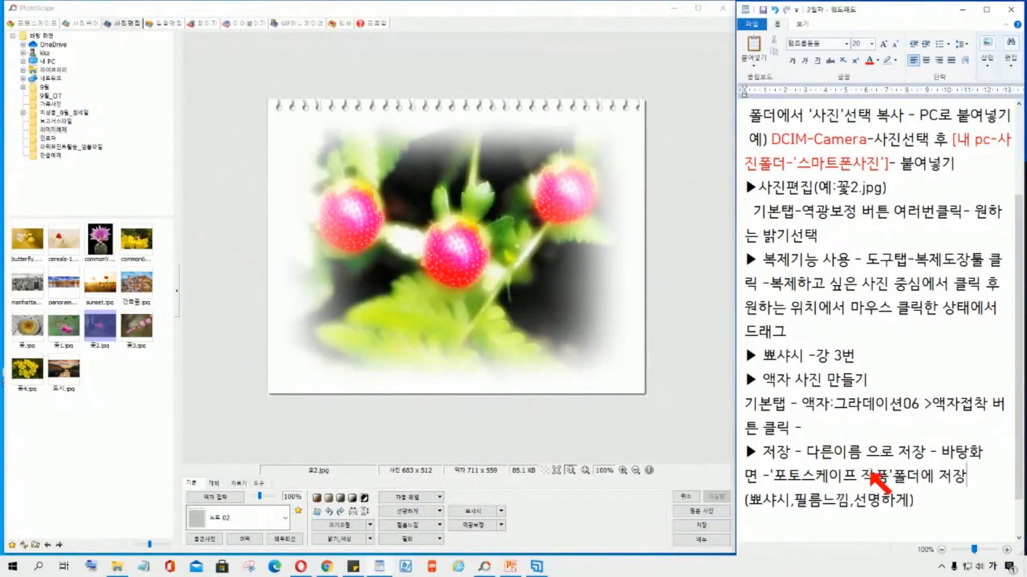
{"action": "left_click_drag", "start_coordinate": [774, 476], "coordinate": [884, 474]}
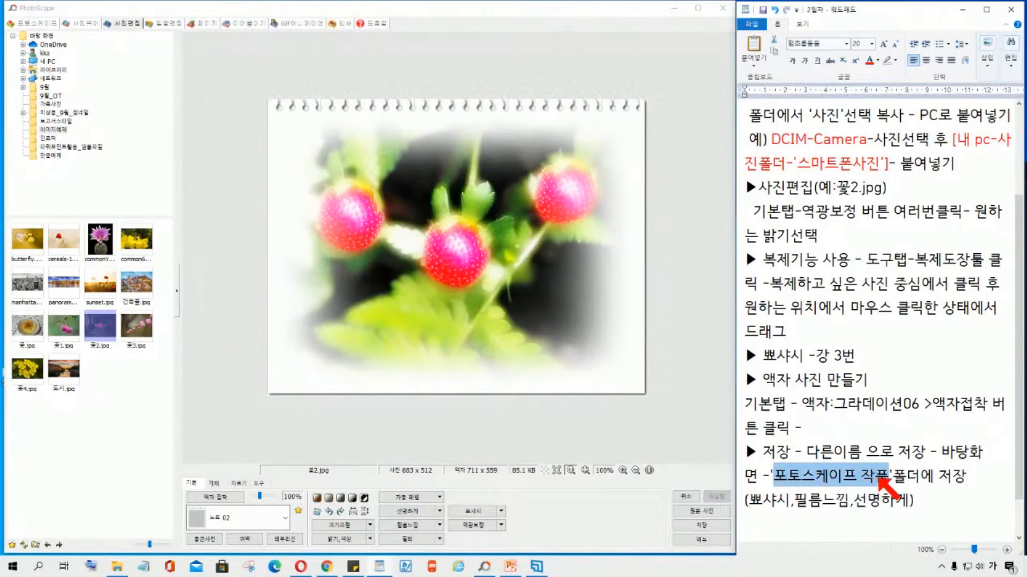
{"action": "left_click", "coordinate": [942, 473]}
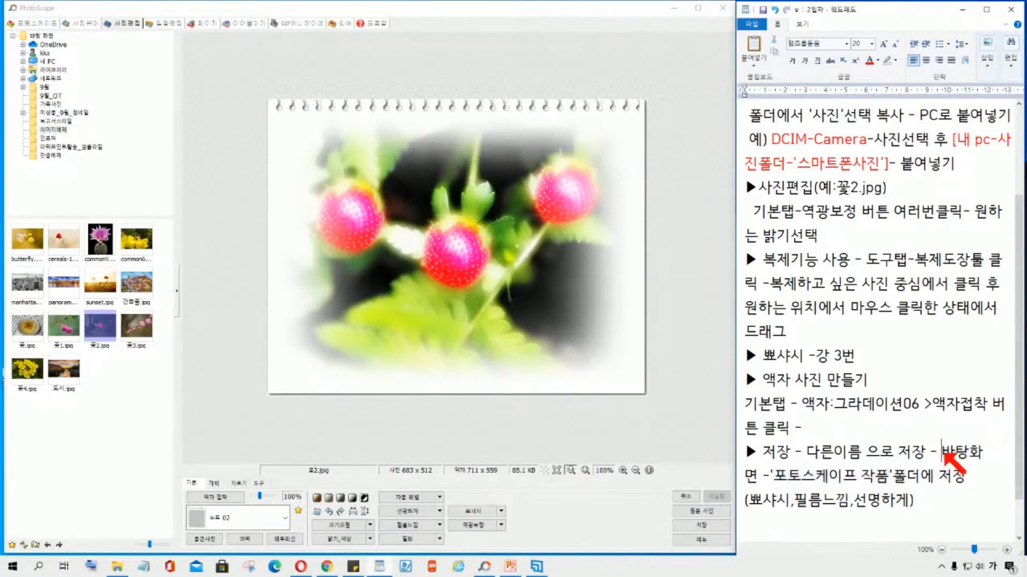
Color the text "바탕화면 -'포토스케이프 작품'폴더" in the 저장 line green
{"action": "left_click_drag", "start_coordinate": [942, 457], "coordinate": [919, 482]}
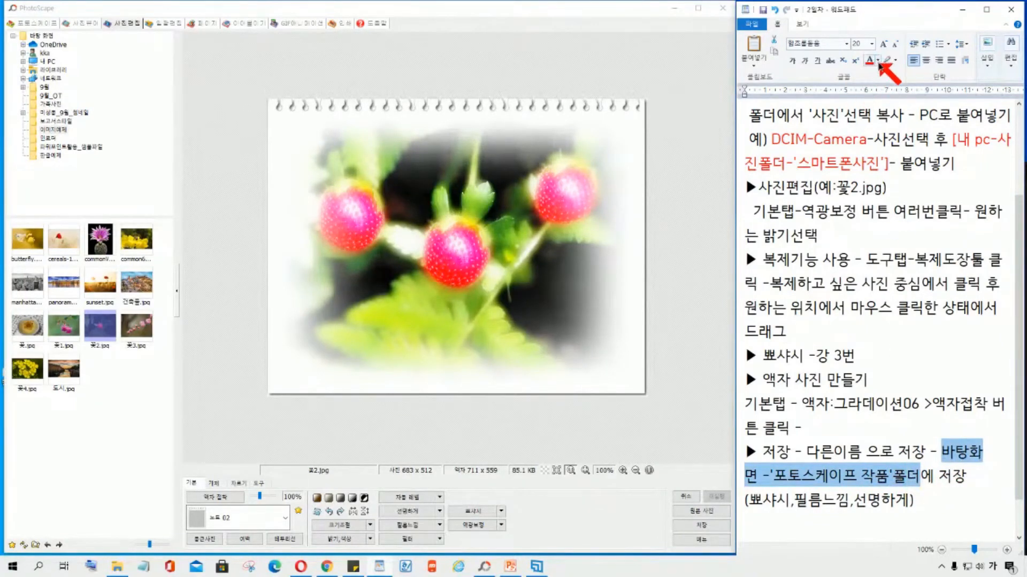
{"action": "left_click", "coordinate": [877, 60]}
{"action": "left_click_drag", "start_coordinate": [924, 411], "coordinate": [933, 432]}
{"action": "left_click", "coordinate": [899, 518]}
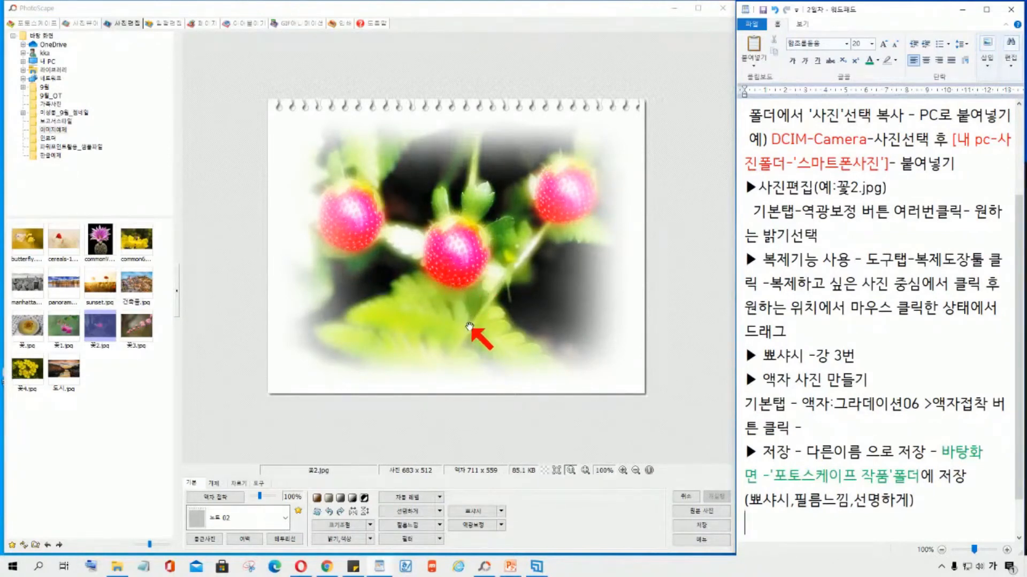
Open butterfly.jpg in PhotoScape's photo editor, and add blank lines below the 저장 line in the WordPad notes
{"action": "left_click", "coordinate": [24, 250]}
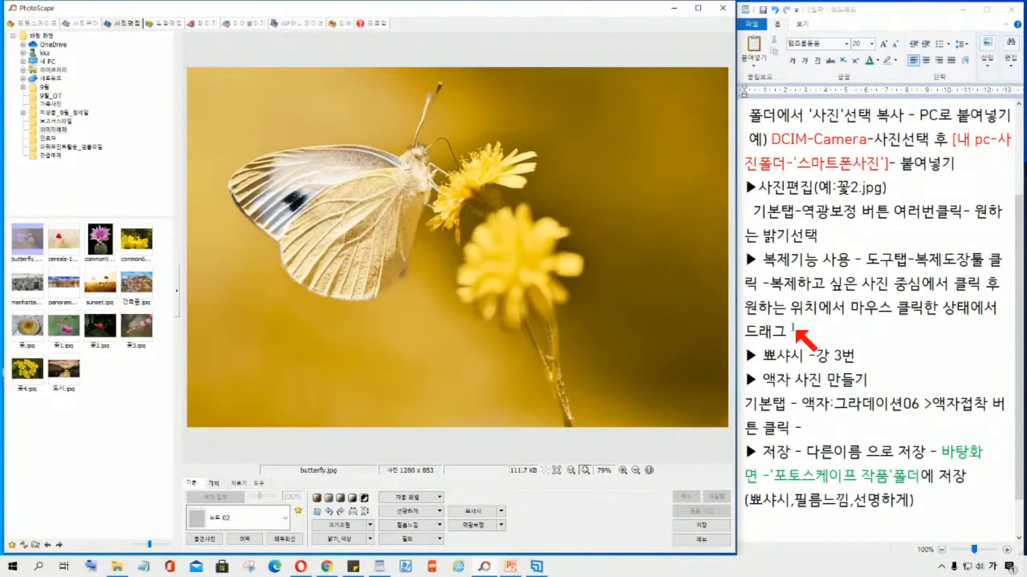
{"action": "left_click", "coordinate": [766, 523]}
{"action": "left_click_drag", "start_coordinate": [813, 187], "coordinate": [894, 185]}
{"action": "left_click", "coordinate": [764, 528]}
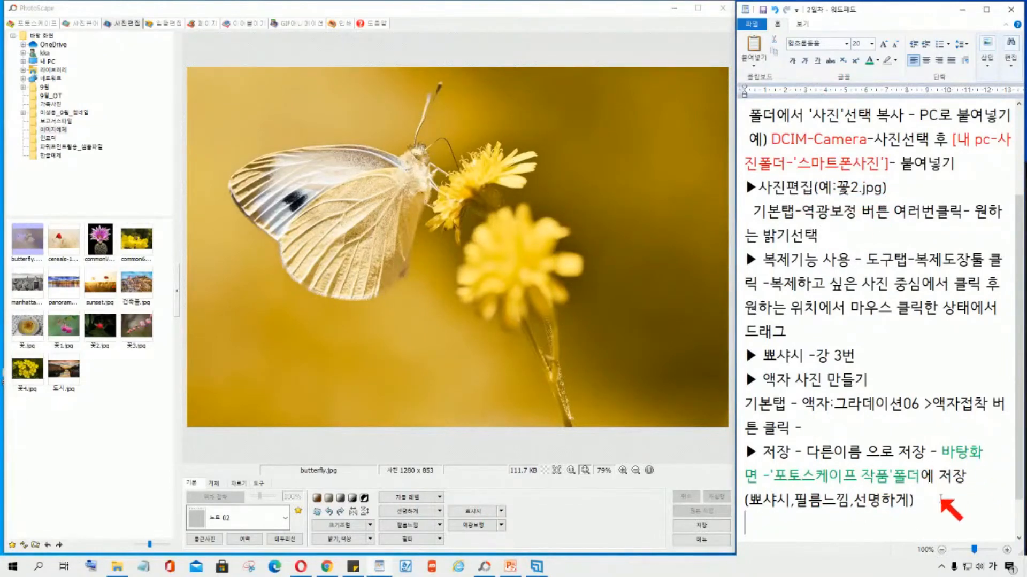
{"action": "left_click", "coordinate": [968, 476]}
{"action": "key", "text": "Return"}
{"action": "key", "text": "Return"}
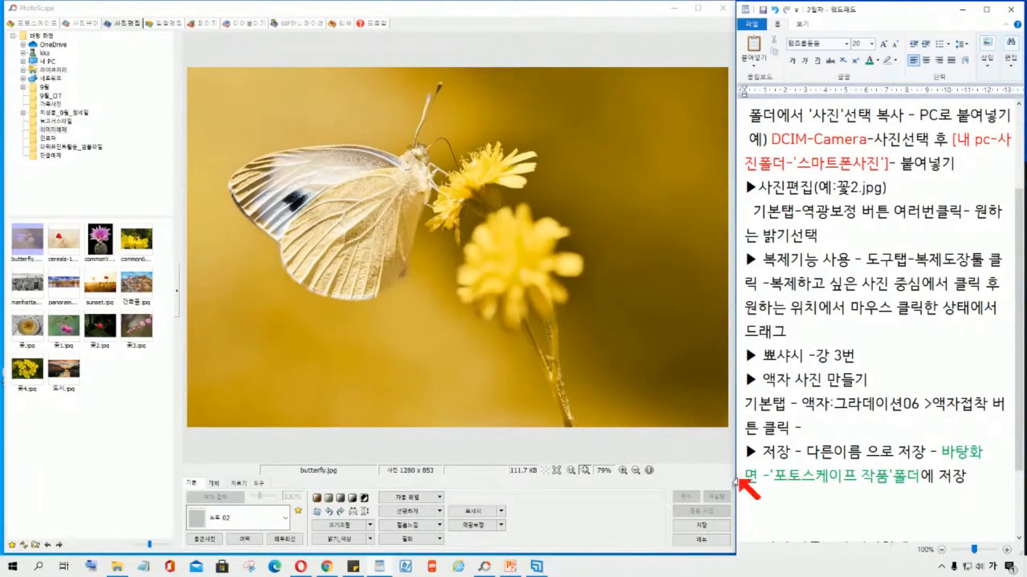
Replace the ▶ bullet of the 사진편집(예:꽃2.jpg) heading with "<" and close the heading with ">"
{"action": "left_click_drag", "start_coordinate": [892, 188], "coordinate": [766, 190]}
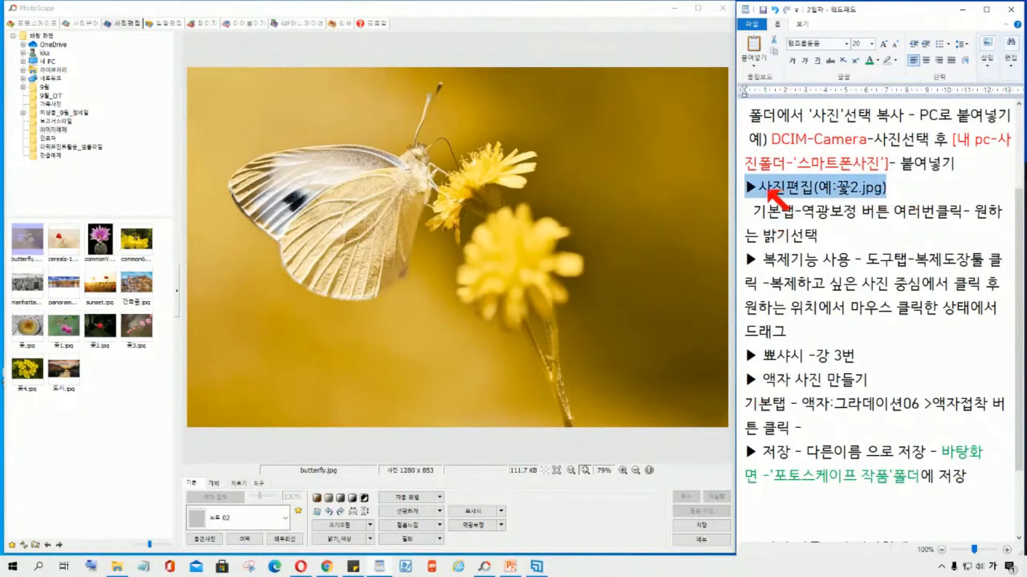
{"action": "left_click", "coordinate": [904, 190]}
{"action": "left_click_drag", "start_coordinate": [762, 190], "coordinate": [740, 189]}
{"action": "type", "text": "<"}
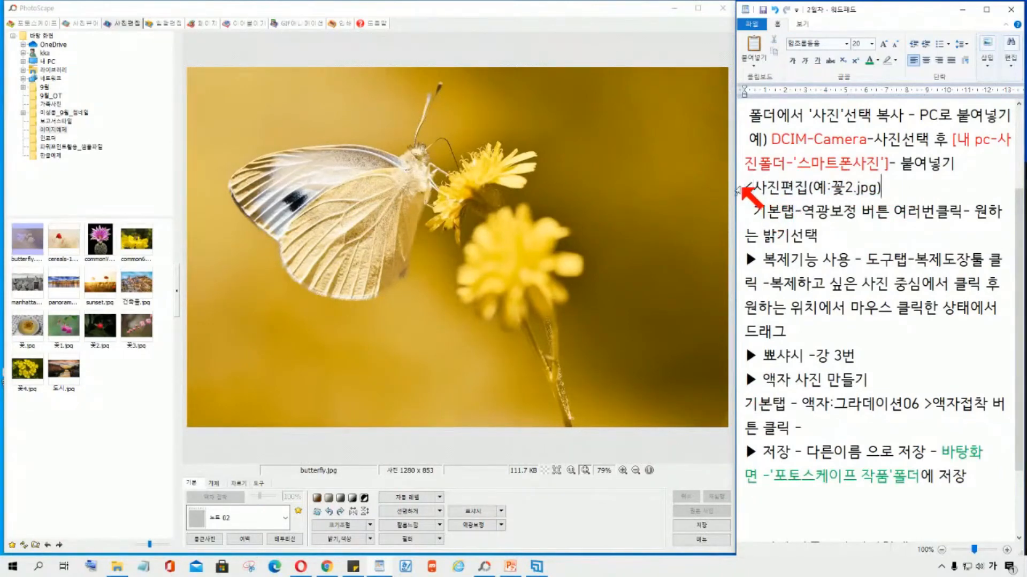
{"action": "type", "text": ">"}
Write the heading "<나비사진 편집" below the 저장 line, separated by a blank line, and start a new line under it
{"action": "left_click", "coordinate": [752, 508]}
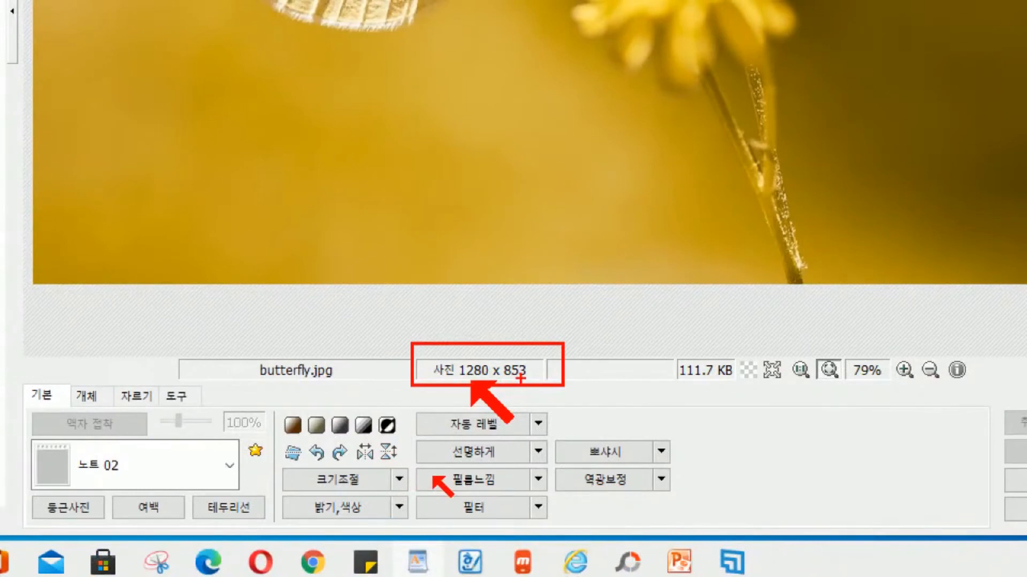
{"action": "mouse_move", "coordinate": [510, 155]}
{"action": "left_mouse_down"}
{"action": "mouse_move", "coordinate": [654, 141]}
{"action": "mouse_move", "coordinate": [526, 143]}
{"action": "mouse_move", "coordinate": [504, 269]}
{"action": "left_mouse_up"}
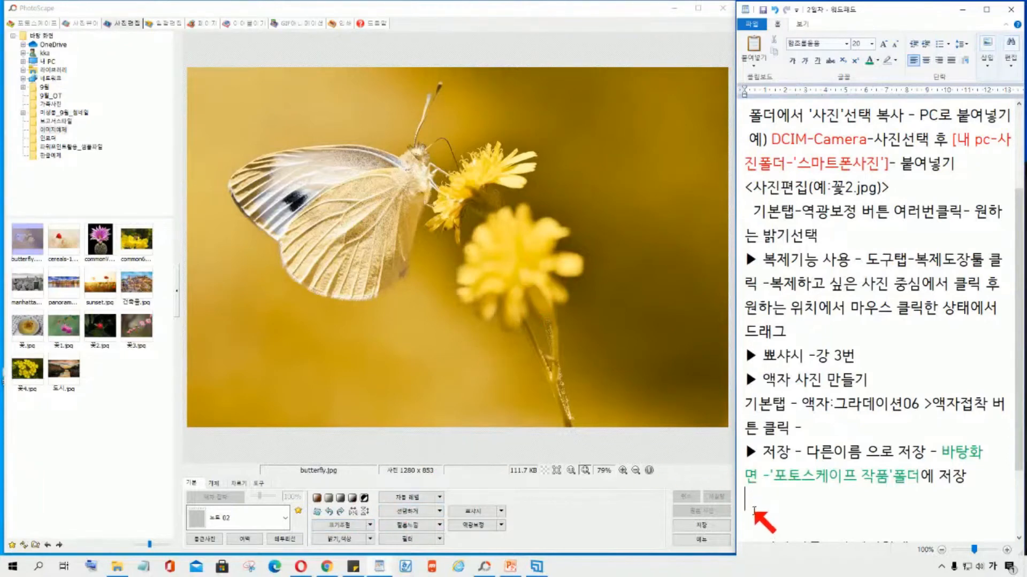
{"action": "key", "text": "BackSpace"}
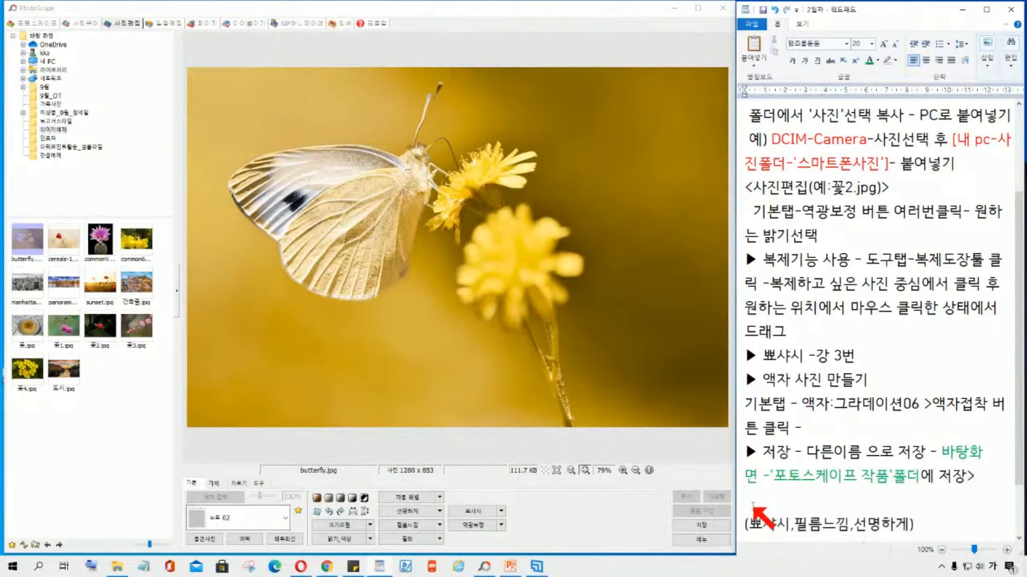
{"action": "key", "text": "BackSpace"}
{"action": "key", "text": "Return"}
{"action": "type", "text": "<내"}
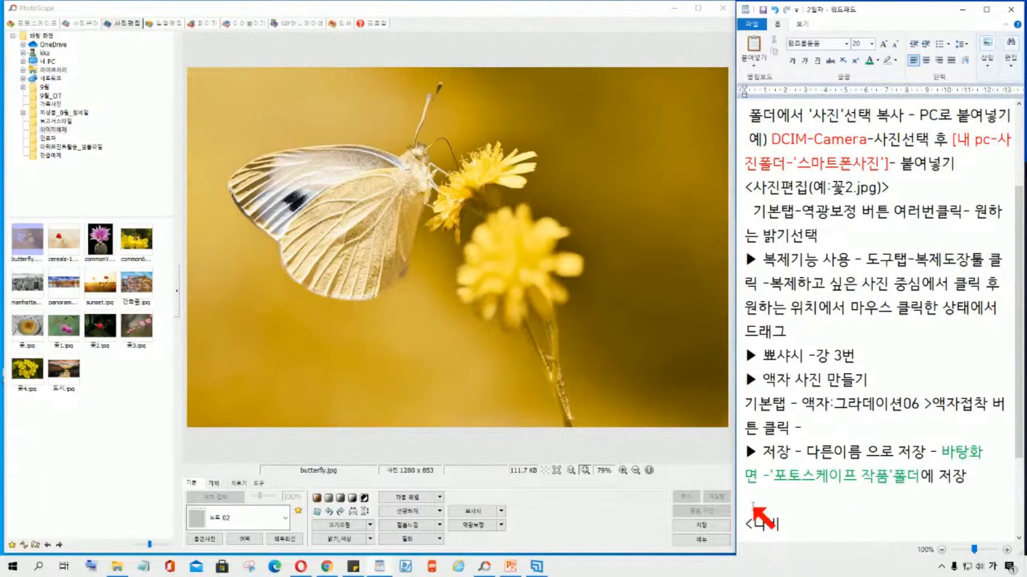
{"action": "type", "text": "사진>"}
{"action": "key", "text": "BackSpace"}
{"action": "type", "text": "펴"}
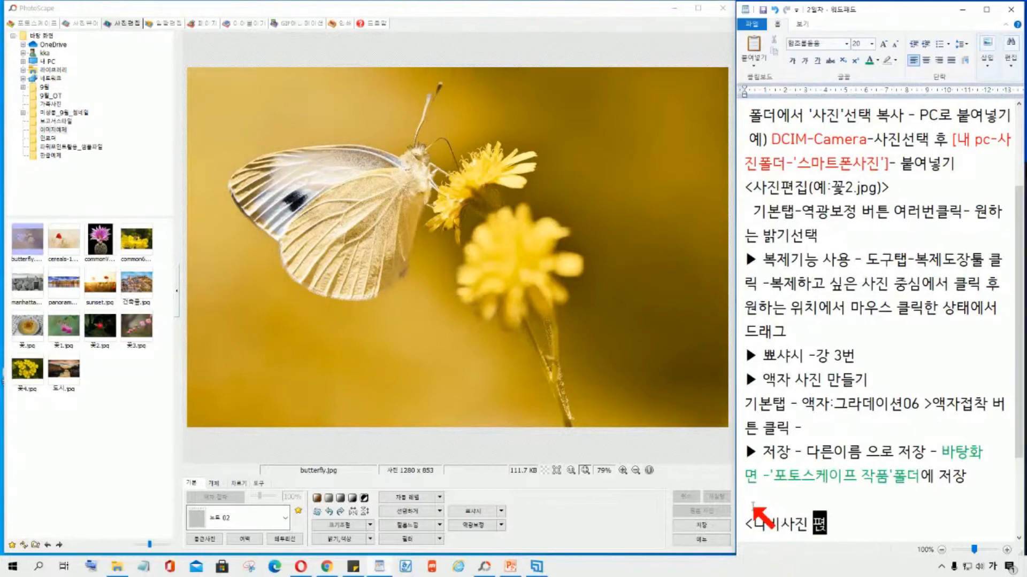
{"action": "type", "text": "ㄴ집"}
{"action": "key", "text": "Return"}
Copy the ▶ bullet from the 저장 line to the line under the 나비사진 heading and write "크기 조절 -" after it
{"action": "scroll", "coordinate": [862, 369], "scroll_direction": "down", "scroll_amount": 3}
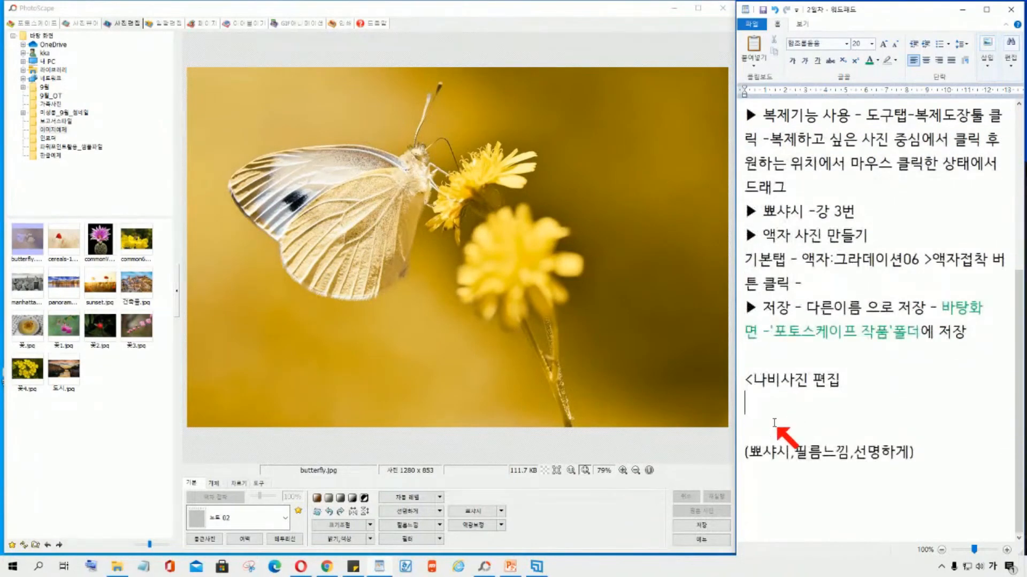
{"action": "left_click_drag", "start_coordinate": [757, 307], "coordinate": [748, 309]}
{"action": "key", "text": "ctrl+c"}
{"action": "left_click", "coordinate": [753, 313]}
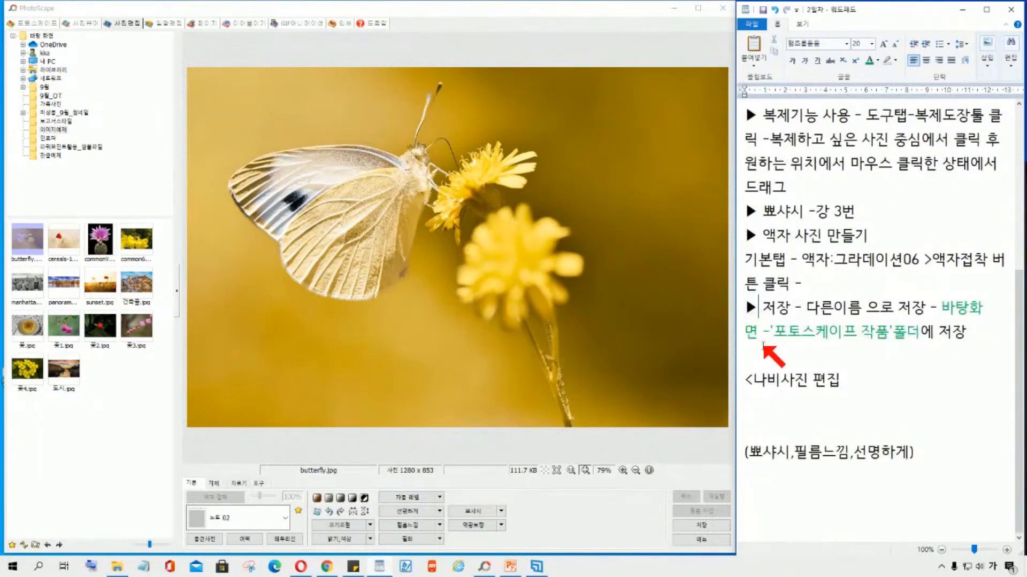
{"action": "left_click", "coordinate": [756, 406]}
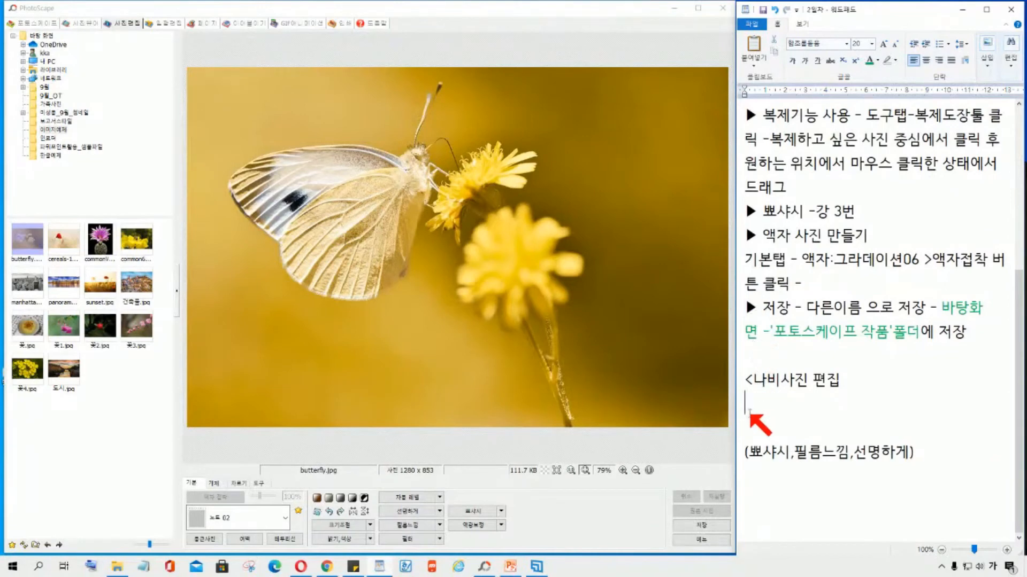
{"action": "key", "text": "ctrl+v"}
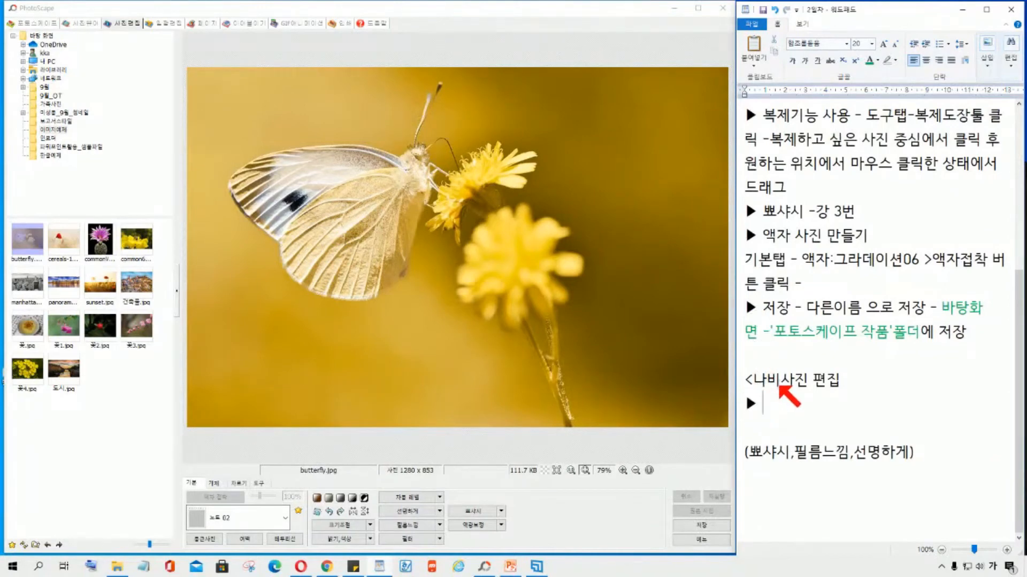
{"action": "type", "text": "ㅋ"}
{"action": "type", "text": "크기"}
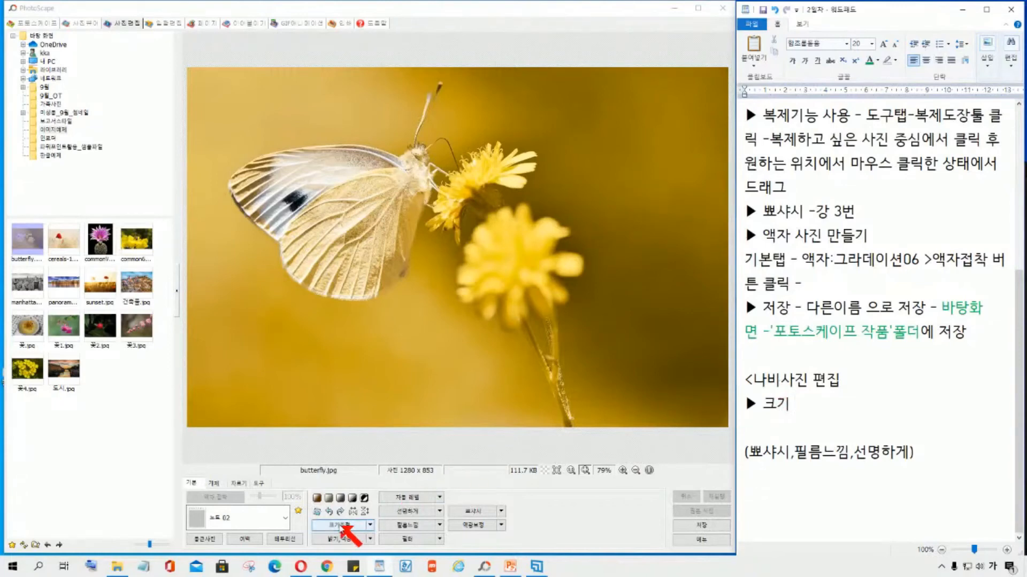
{"action": "type", "text": " 조절 -"}
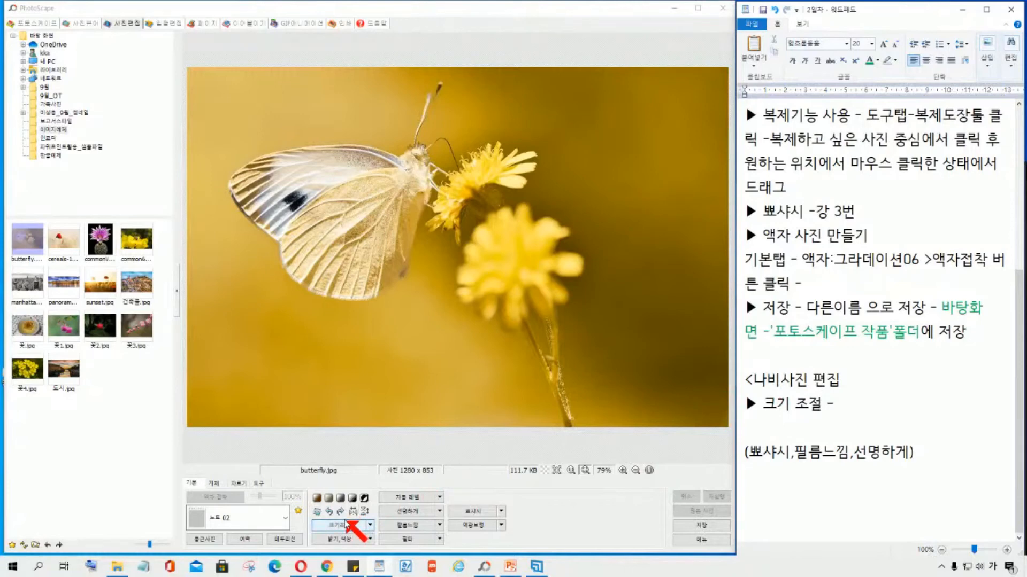
Switch to PhotoScape, open the 크기조절 settings for butterfly.jpg, and examine the width, height and aspect-ratio lock
{"action": "left_click", "coordinate": [347, 524]}
{"action": "left_click_drag", "start_coordinate": [362, 412], "coordinate": [703, 125]}
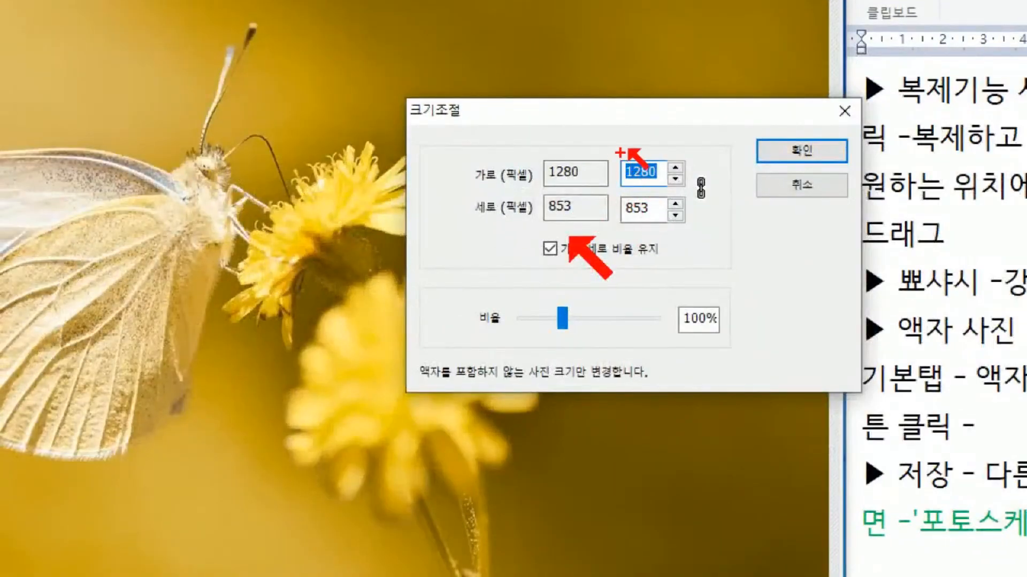
{"action": "mouse_move", "coordinate": [688, 170]}
{"action": "left_mouse_down"}
{"action": "mouse_move", "coordinate": [698, 171]}
{"action": "mouse_move", "coordinate": [707, 215]}
{"action": "left_mouse_up"}
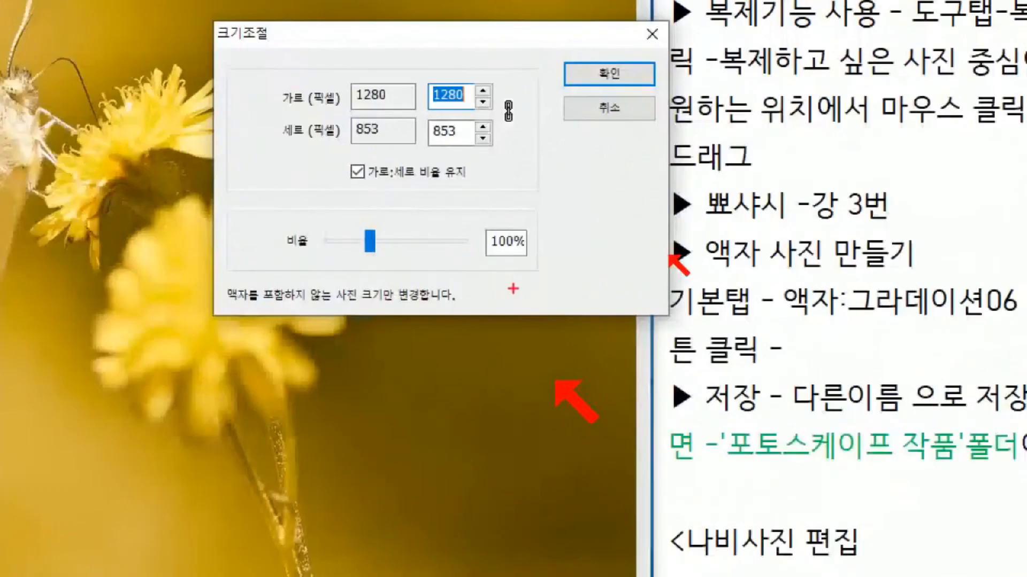
{"action": "left_click_drag", "start_coordinate": [495, 92], "coordinate": [519, 137]}
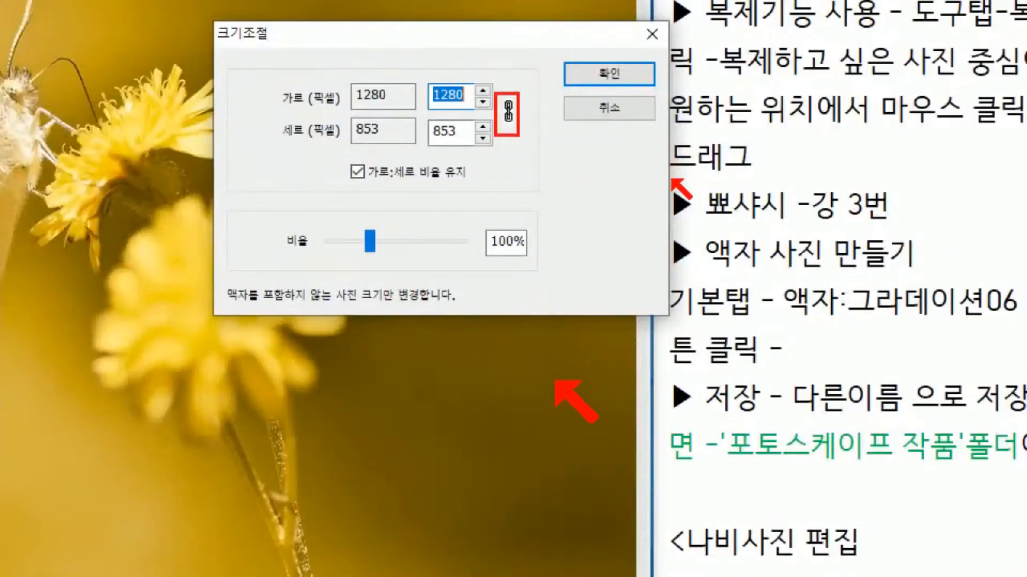
{"action": "mouse_move", "coordinate": [488, 80]}
{"action": "left_mouse_down"}
{"action": "mouse_move", "coordinate": [528, 127]}
{"action": "mouse_move", "coordinate": [493, 157]}
{"action": "mouse_move", "coordinate": [518, 164]}
{"action": "mouse_move", "coordinate": [482, 66]}
{"action": "mouse_move", "coordinate": [506, 69]}
{"action": "left_mouse_up"}
{"action": "mouse_move", "coordinate": [461, 107]}
{"action": "left_mouse_down"}
{"action": "mouse_move", "coordinate": [426, 97]}
{"action": "mouse_move", "coordinate": [441, 71]}
{"action": "mouse_move", "coordinate": [469, 113]}
{"action": "left_mouse_up"}
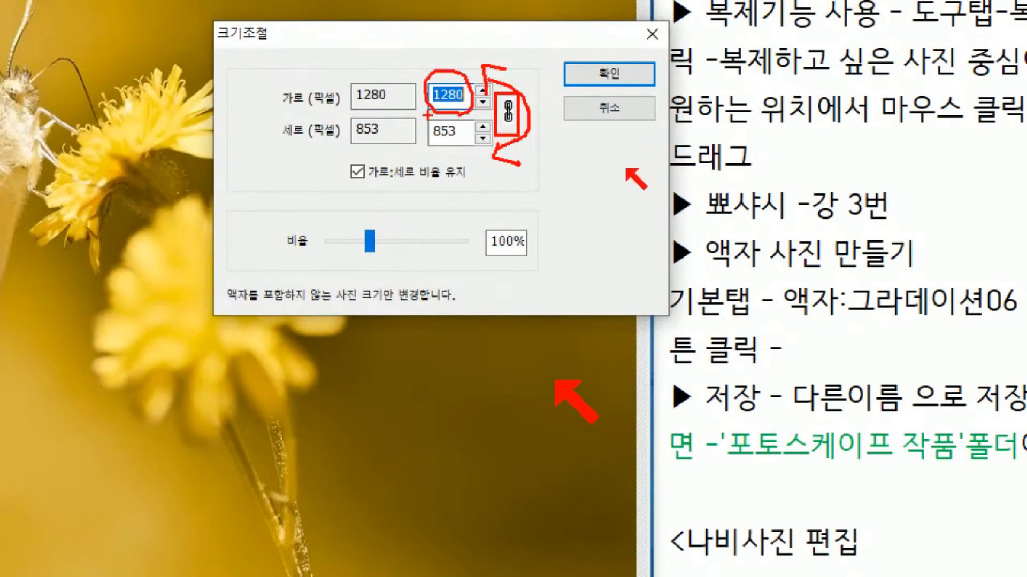
{"action": "left_click_drag", "start_coordinate": [431, 108], "coordinate": [411, 140]}
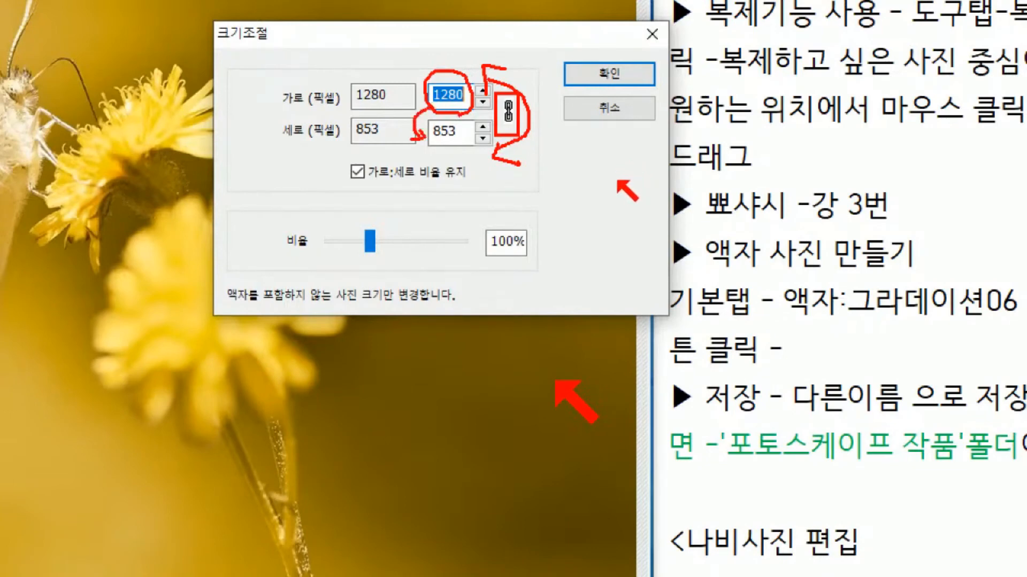
{"action": "mouse_move", "coordinate": [374, 190]}
{"action": "left_mouse_down"}
{"action": "mouse_move", "coordinate": [347, 185]}
{"action": "mouse_move", "coordinate": [383, 156]}
{"action": "mouse_move", "coordinate": [380, 193]}
{"action": "left_mouse_up"}
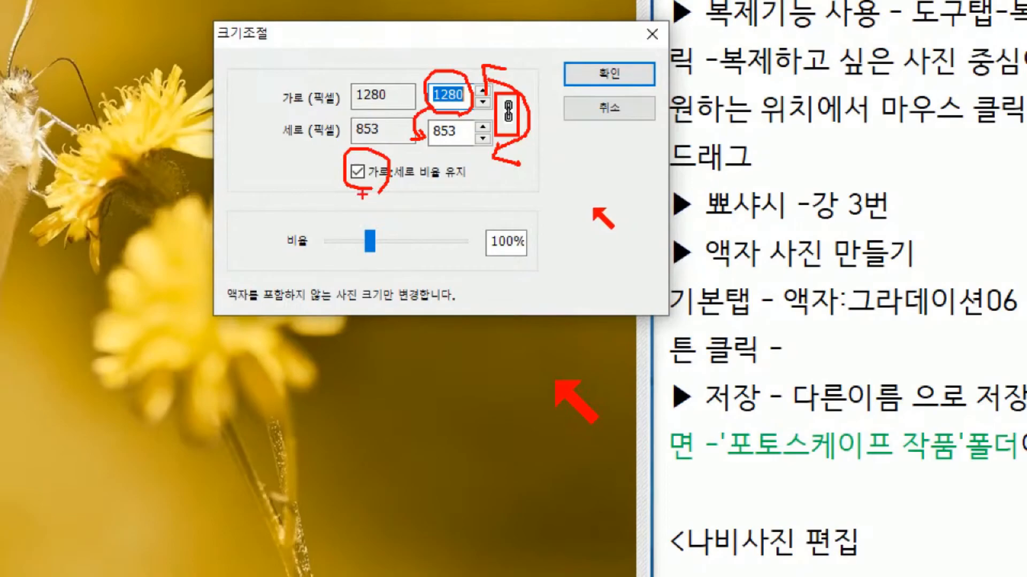
{"action": "key", "text": "Escape"}
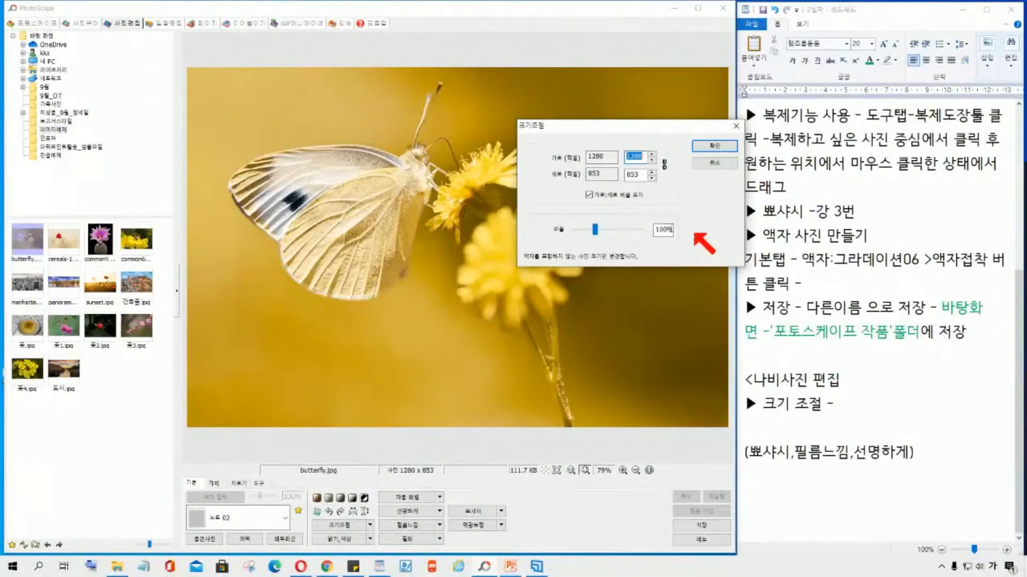
Resize the butterfly photo to 600 × 480 pixels with the aspect-ratio lock off, and add "600*480" to the 크기 조절 line in WordPad
{"action": "left_click", "coordinate": [589, 195]}
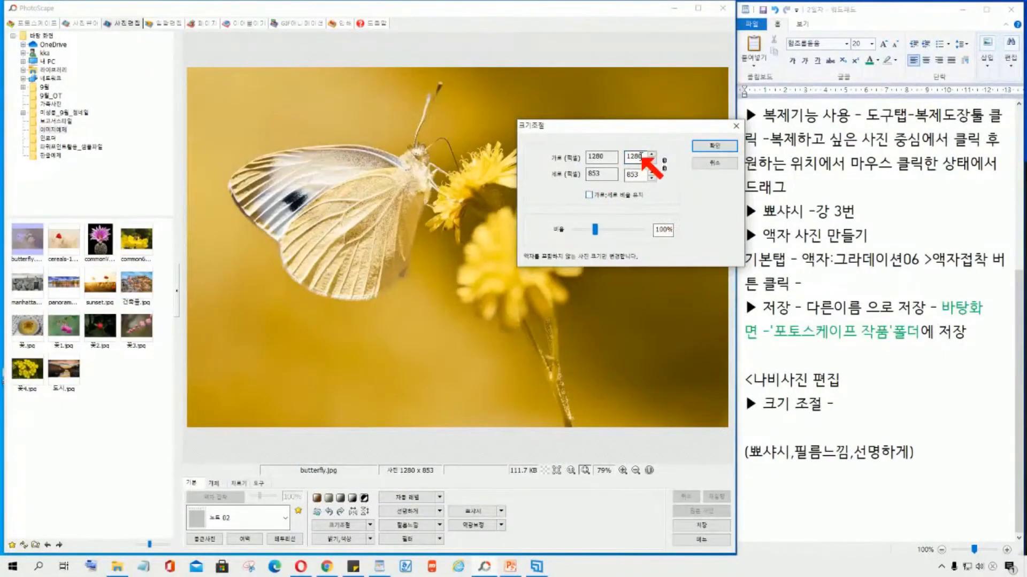
{"action": "type", "text": "600"}
{"action": "key", "text": "Tab"}
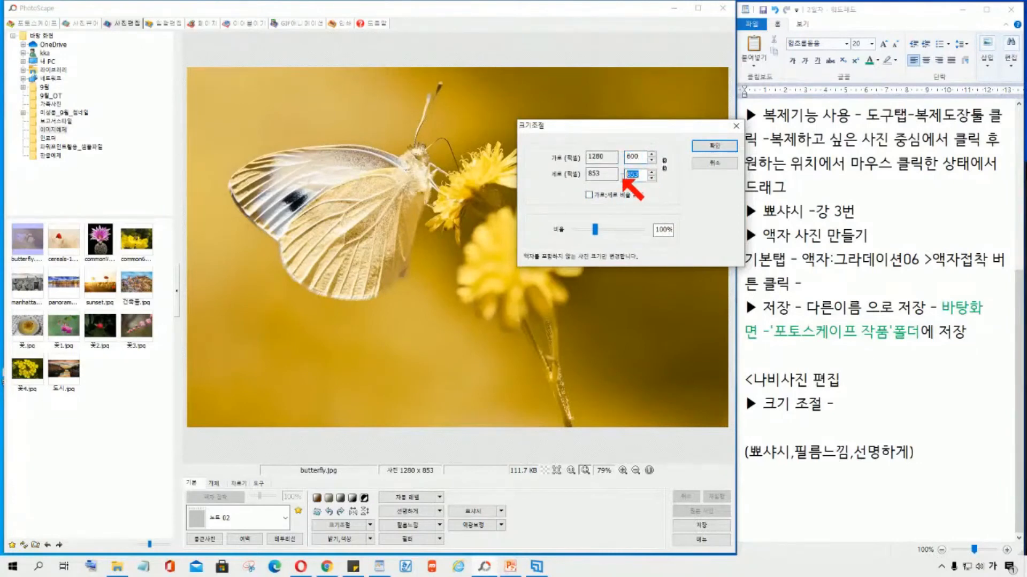
{"action": "type", "text": "400"}
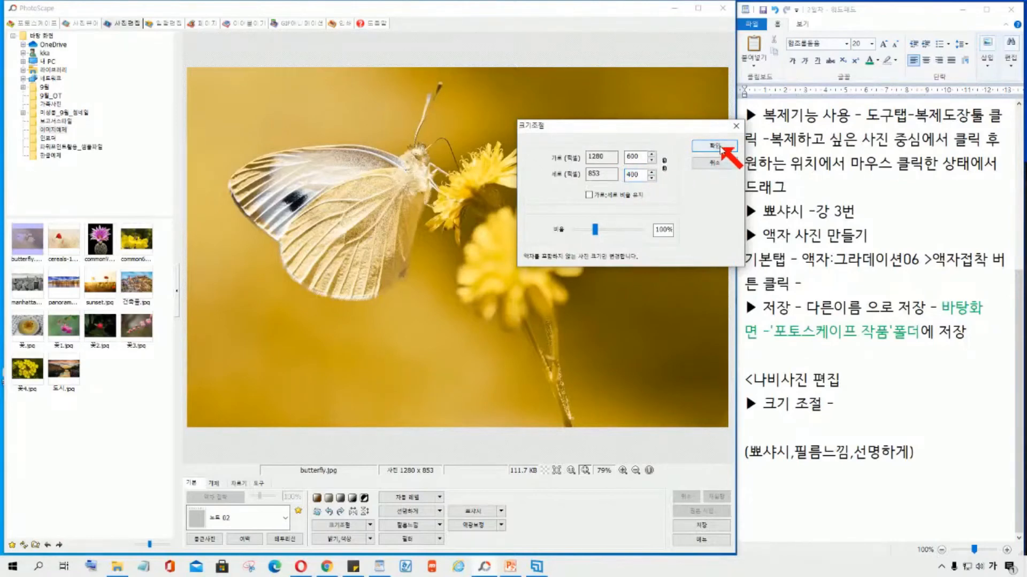
{"action": "left_click_drag", "start_coordinate": [640, 175], "coordinate": [621, 178]}
{"action": "type", "text": "480"}
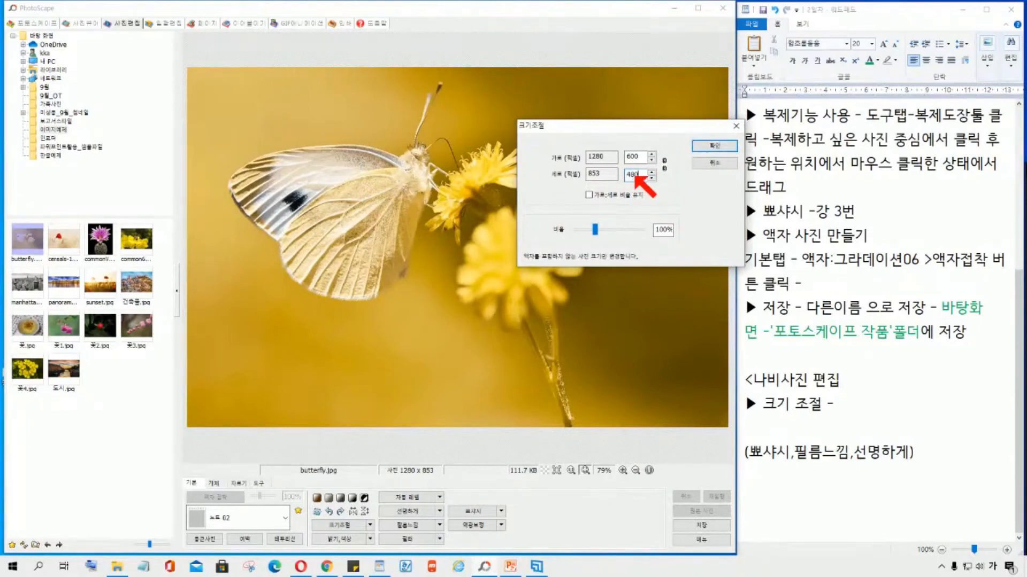
{"action": "left_click", "coordinate": [710, 145]}
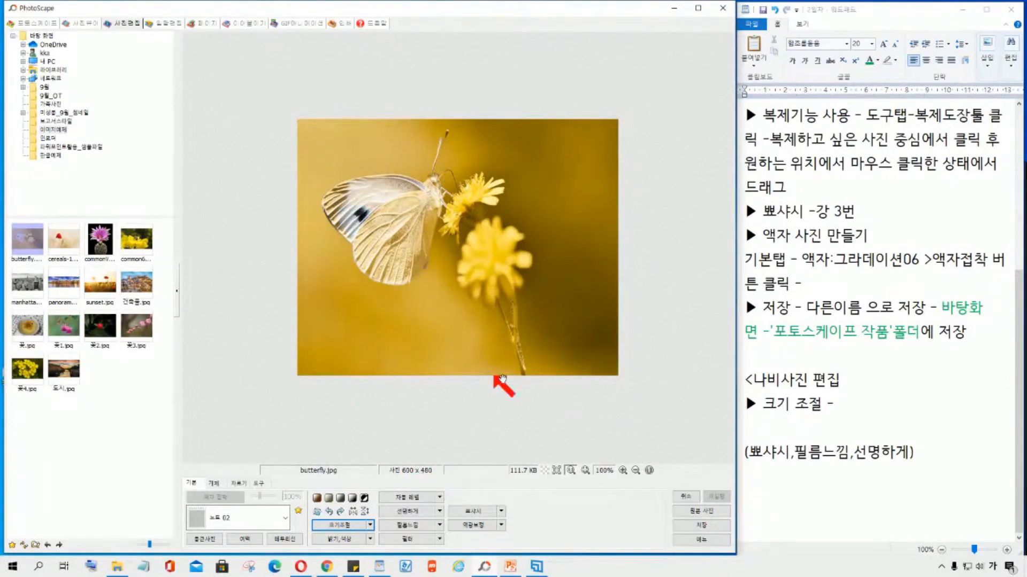
{"action": "left_click", "coordinate": [843, 405]}
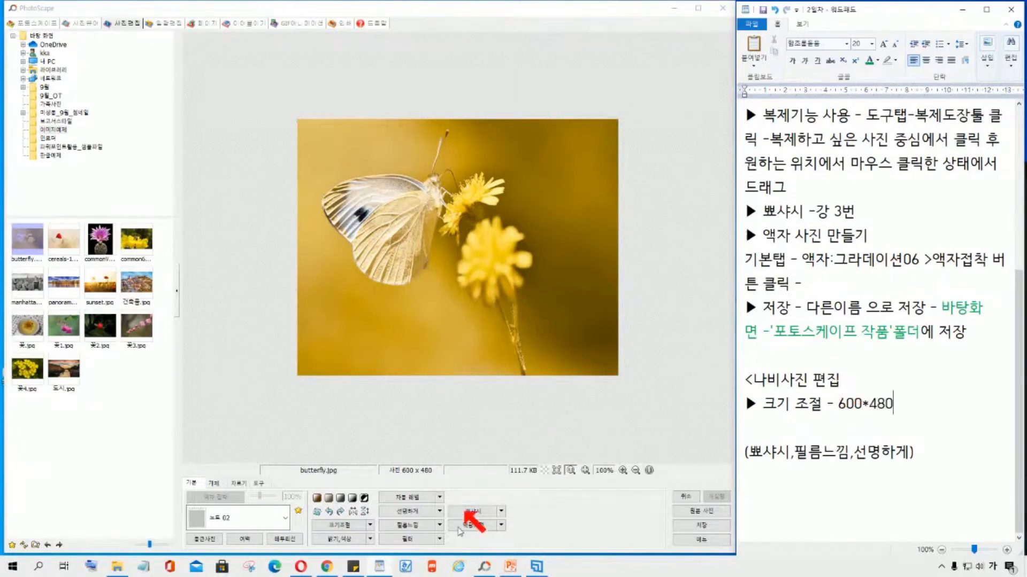
Resize the butterfly photo to 600 × 400 pixels with the aspect-ratio lock off
{"action": "left_click", "coordinate": [347, 539]}
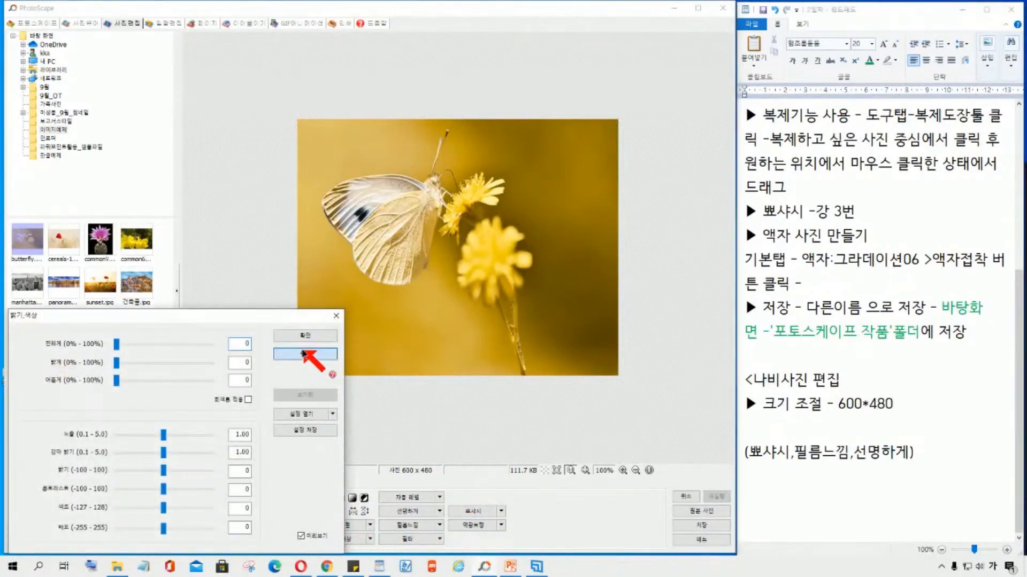
{"action": "left_click", "coordinate": [305, 353]}
{"action": "left_click", "coordinate": [345, 525]}
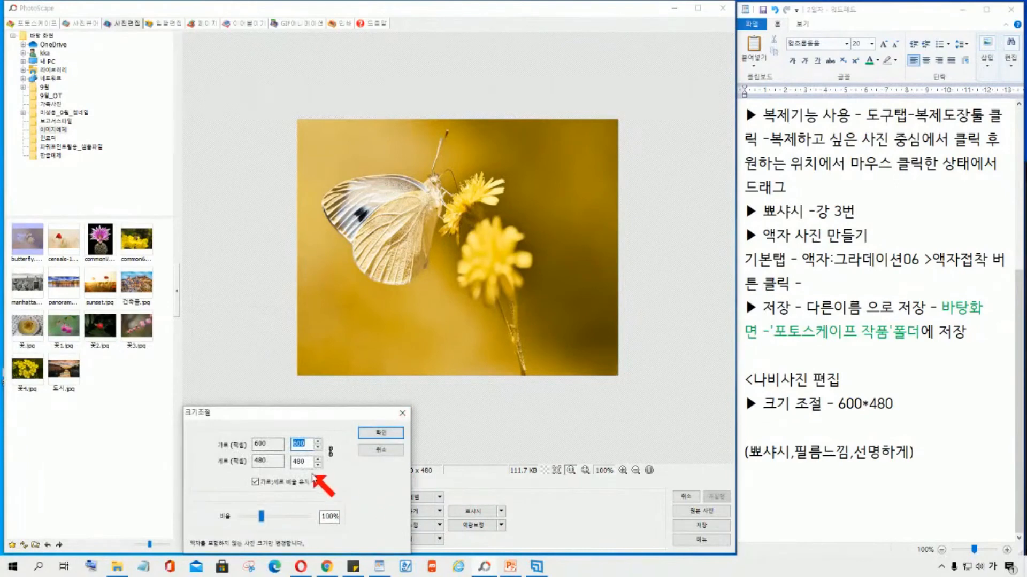
{"action": "left_click", "coordinate": [301, 461]}
{"action": "left_click_drag", "start_coordinate": [306, 466], "coordinate": [286, 467]}
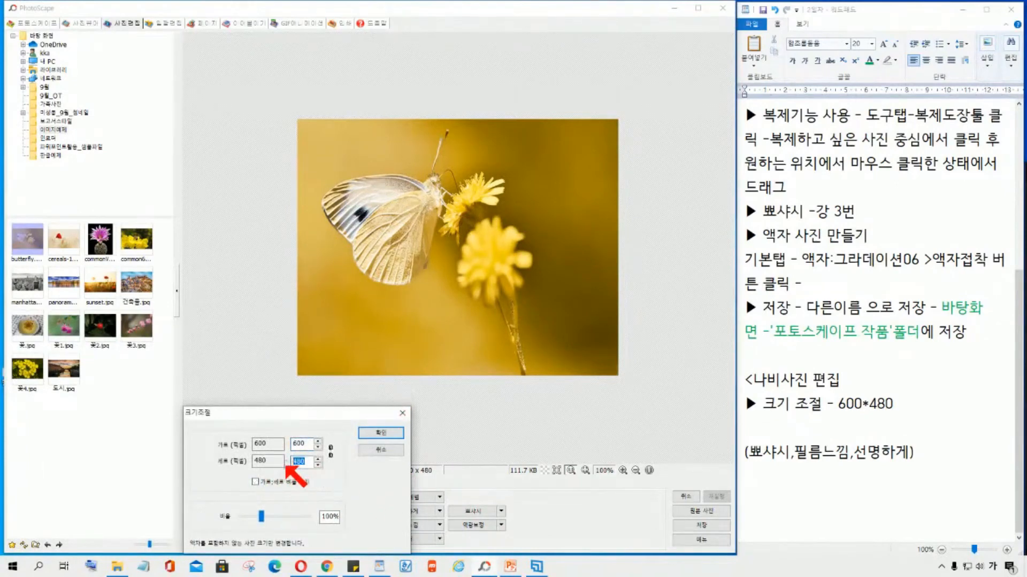
{"action": "type", "text": "400"}
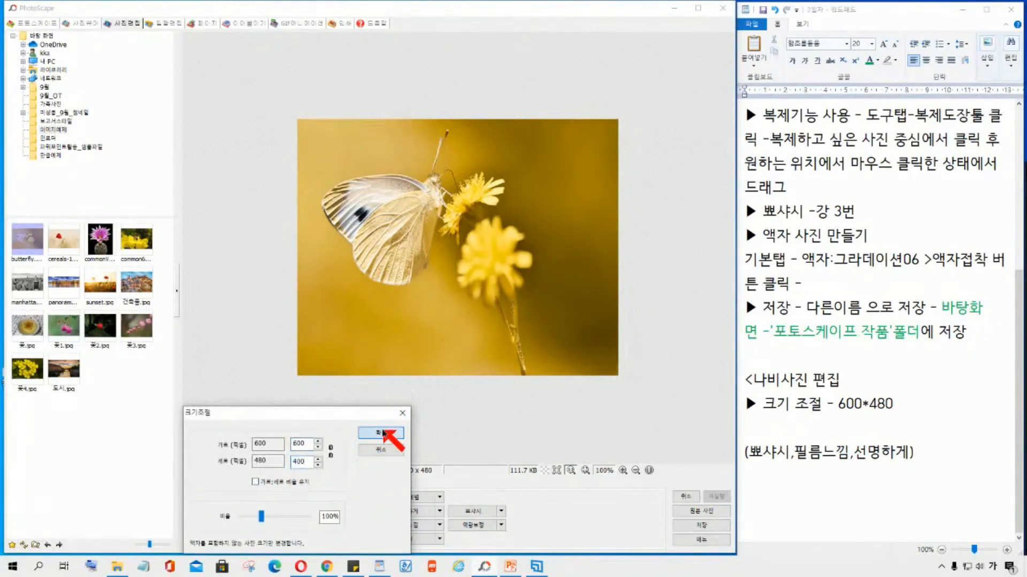
{"action": "left_click", "coordinate": [381, 433]}
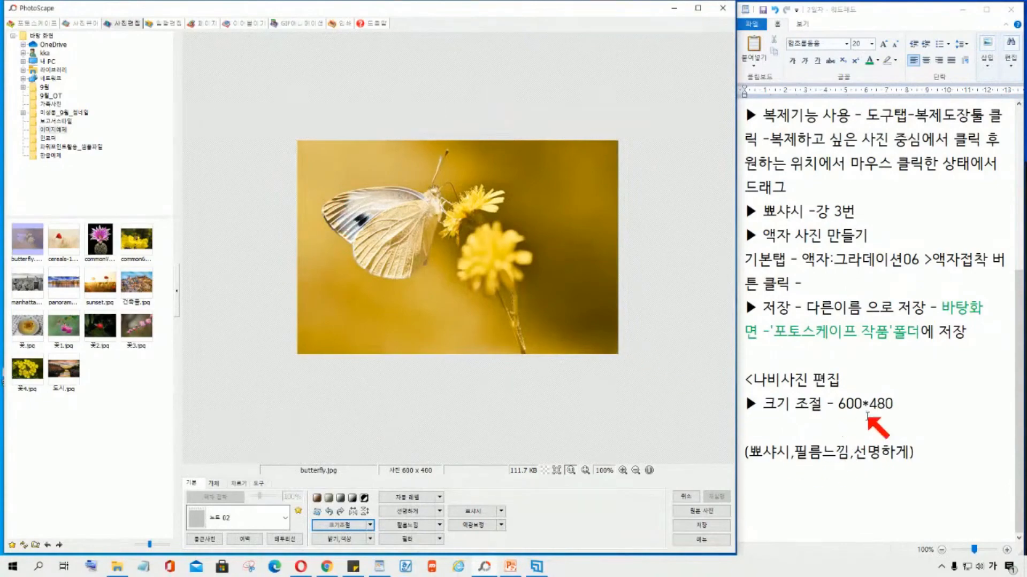
Switch to WordPad and change the size on the 크기 조절 line to 600*400
{"action": "left_click", "coordinate": [886, 409]}
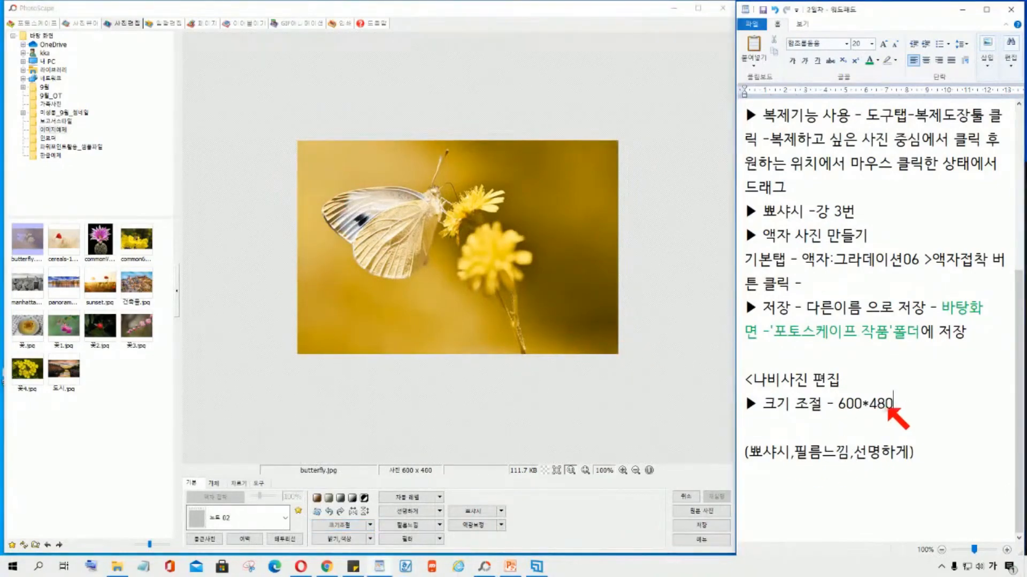
{"action": "left_click_drag", "start_coordinate": [882, 407], "coordinate": [909, 413]}
{"action": "type", "text": "4"}
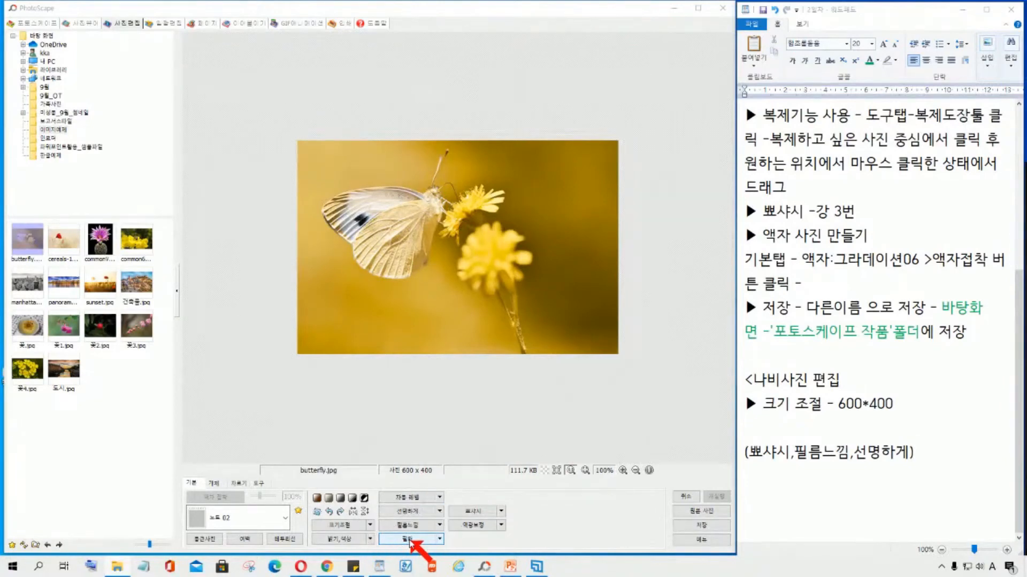
Switch to PhotoScape and apply the strong Velvia film effect (벨비아 - 강) to the butterfly photo
{"action": "left_click", "coordinate": [409, 540]}
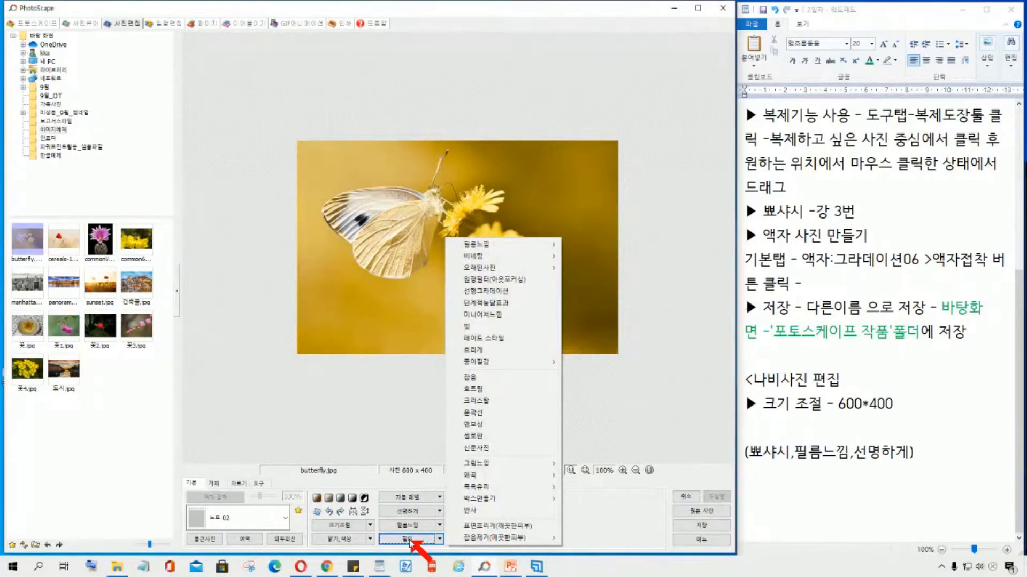
{"action": "mouse_move", "coordinate": [491, 247]}
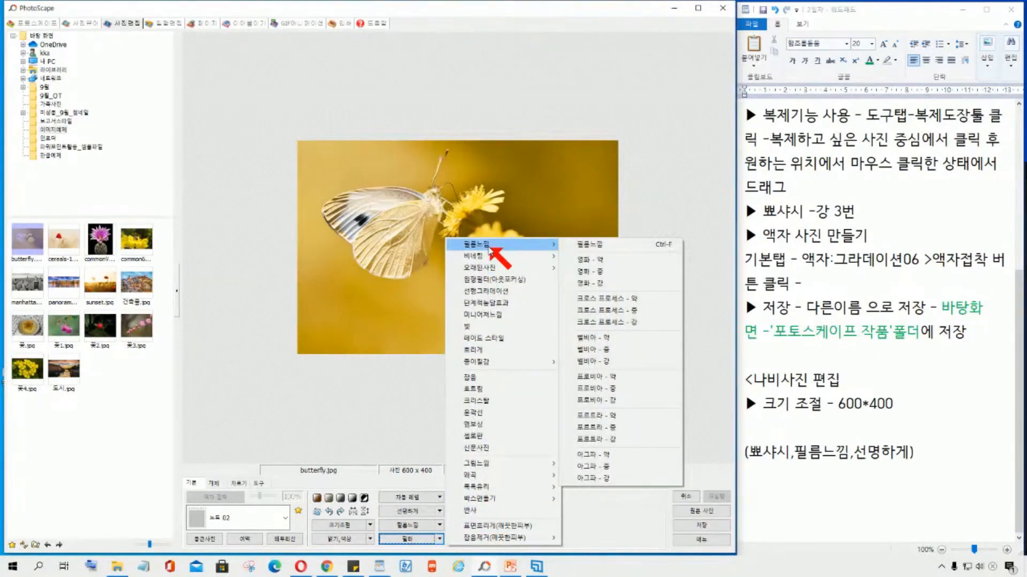
{"action": "left_click", "coordinate": [388, 457]}
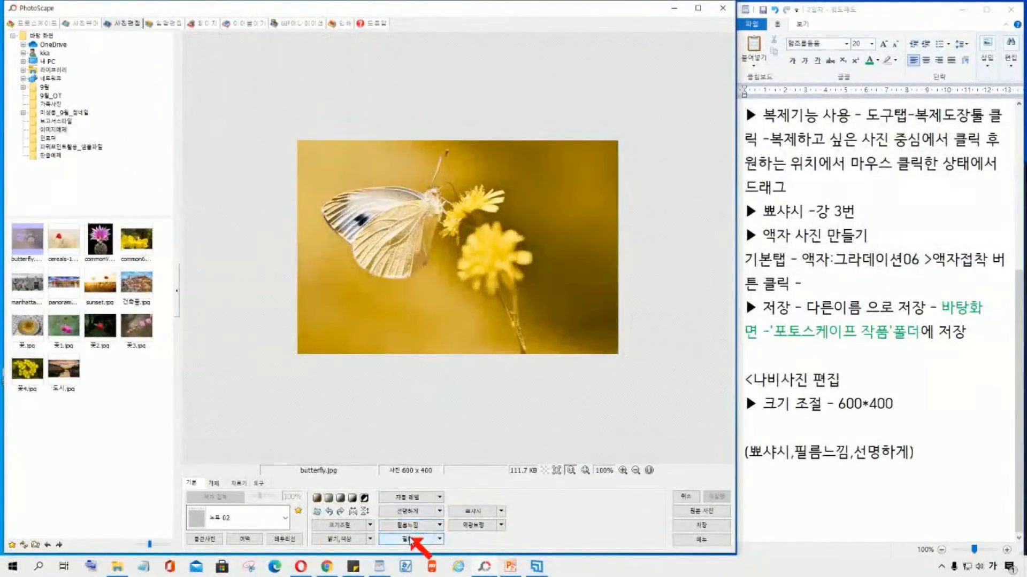
{"action": "left_click", "coordinate": [410, 540]}
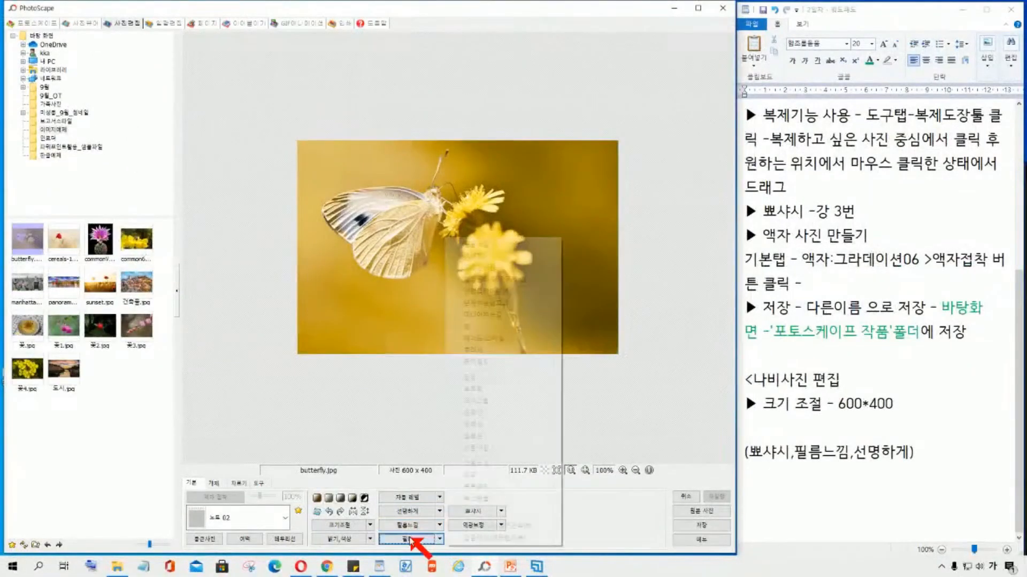
{"action": "mouse_move", "coordinate": [488, 247]}
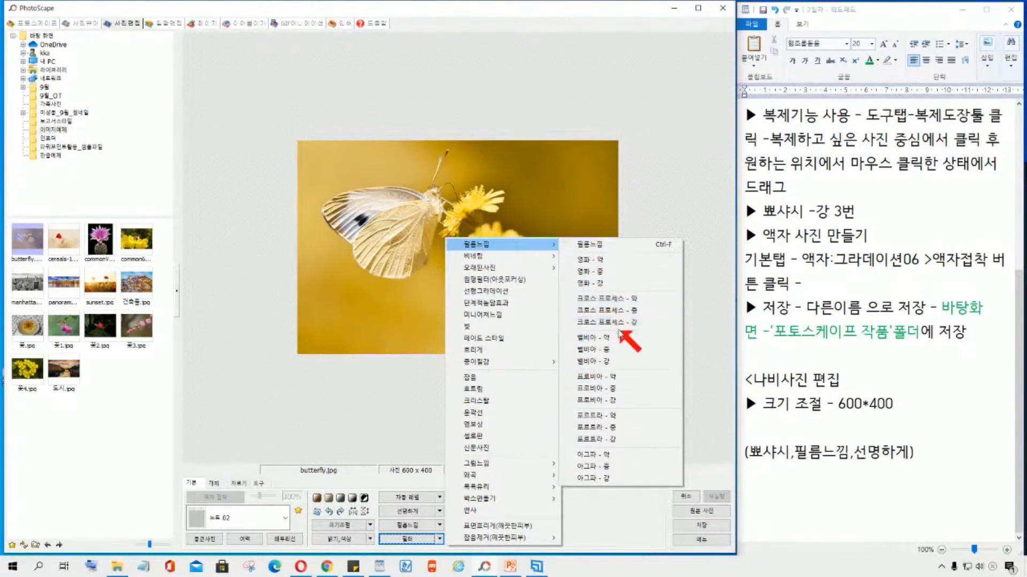
{"action": "left_click", "coordinate": [599, 362]}
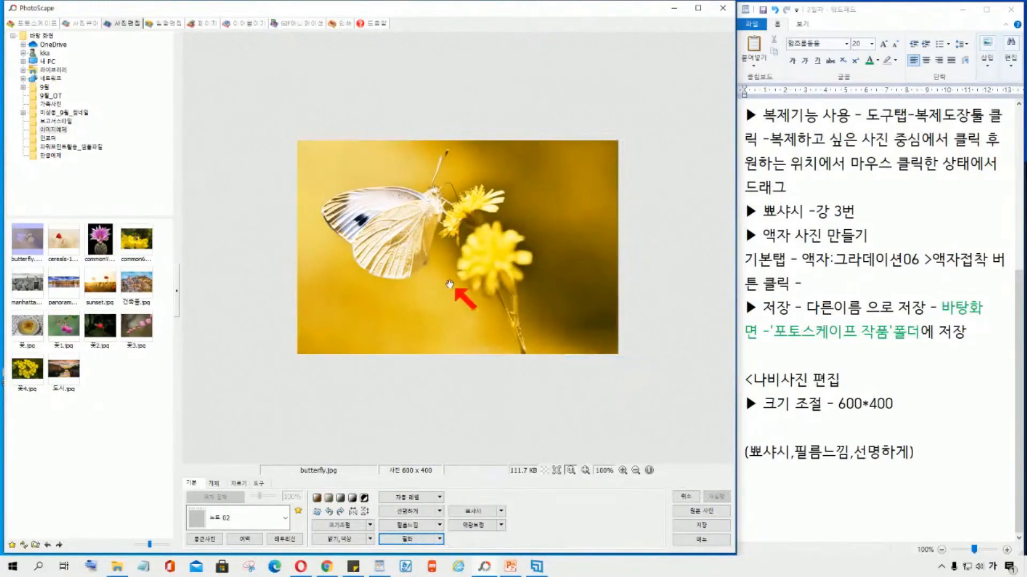
Apply the paper-texture filter (종이질감) flower_01.jpg to the butterfly photo
{"action": "left_click", "coordinate": [407, 540]}
{"action": "mouse_move", "coordinate": [490, 272]}
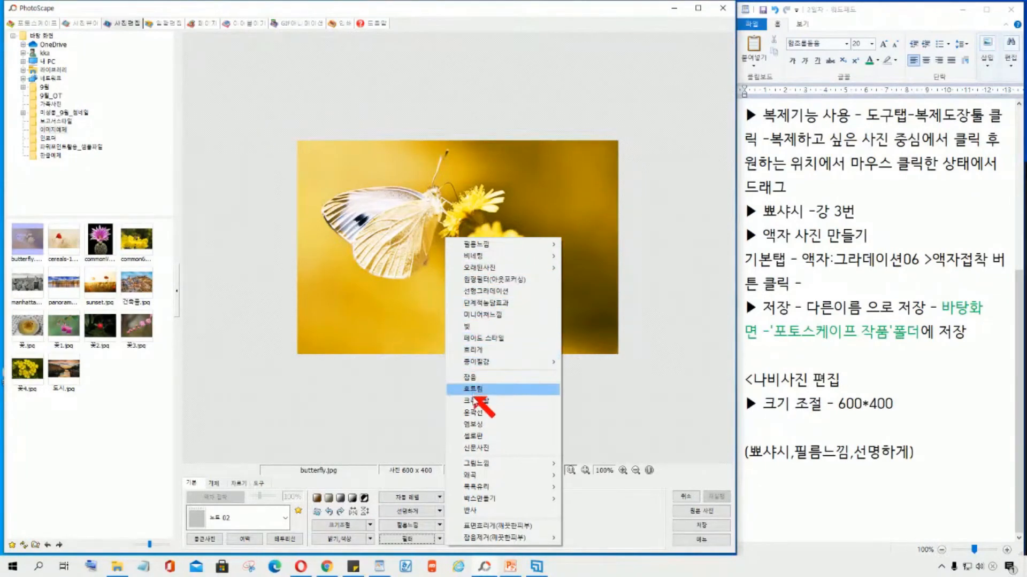
{"action": "mouse_move", "coordinate": [493, 363]}
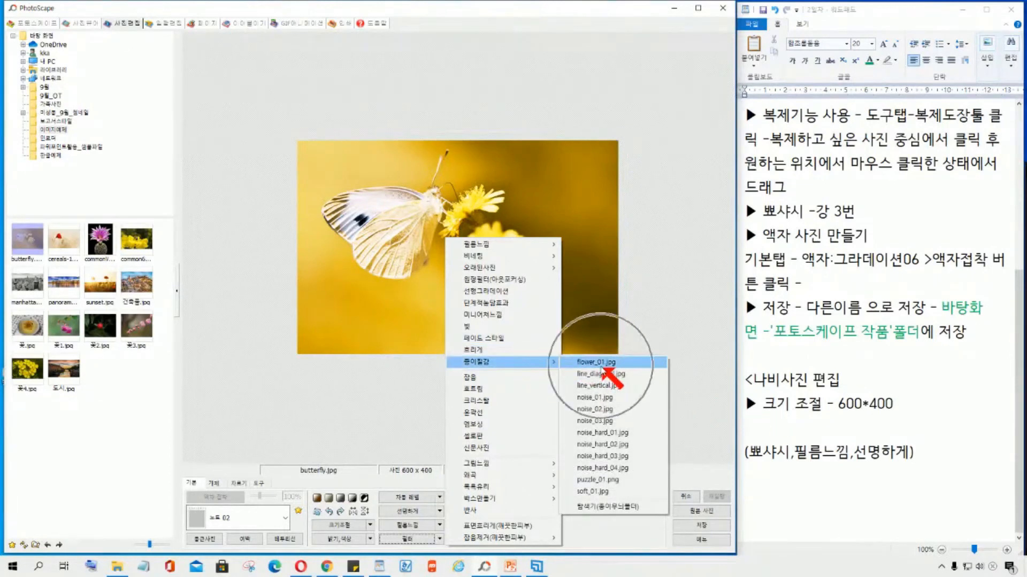
{"action": "left_click", "coordinate": [603, 368]}
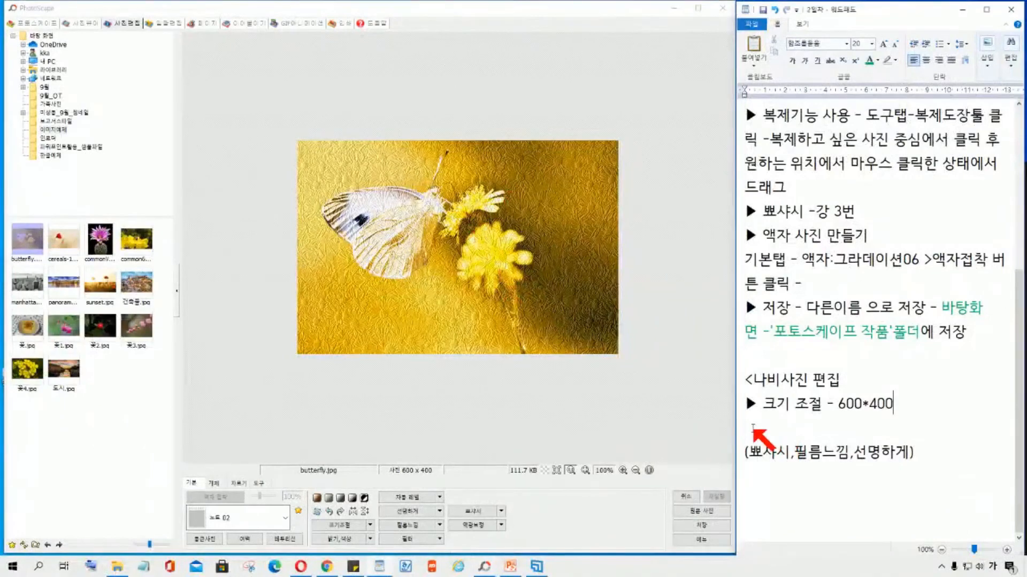
Add a new bullet line "▶ 필터 적용" below the 크기 조절 line in WordPad
{"action": "key", "text": "Return"}
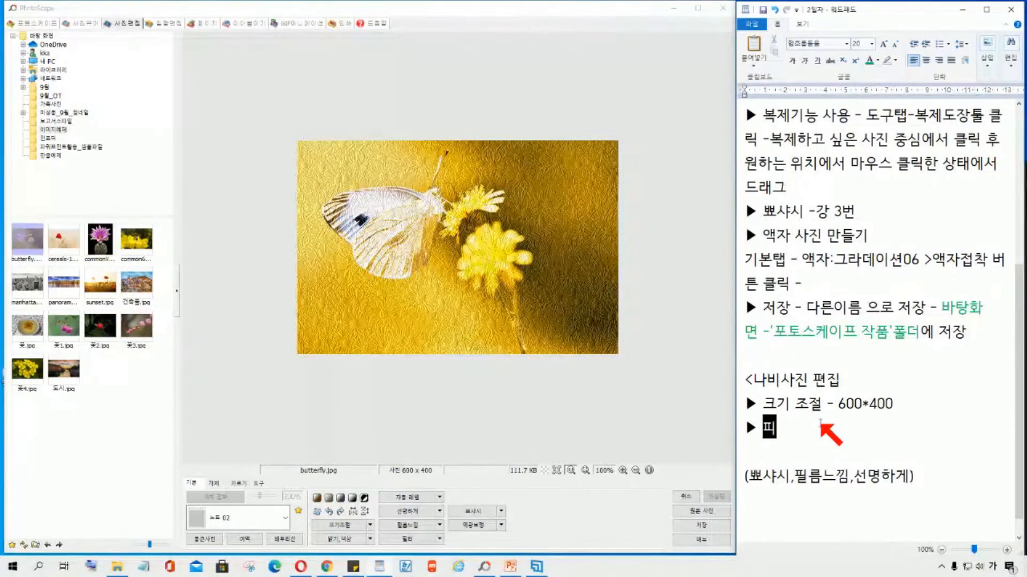
{"action": "type", "text": "터 저ㄱ용"}
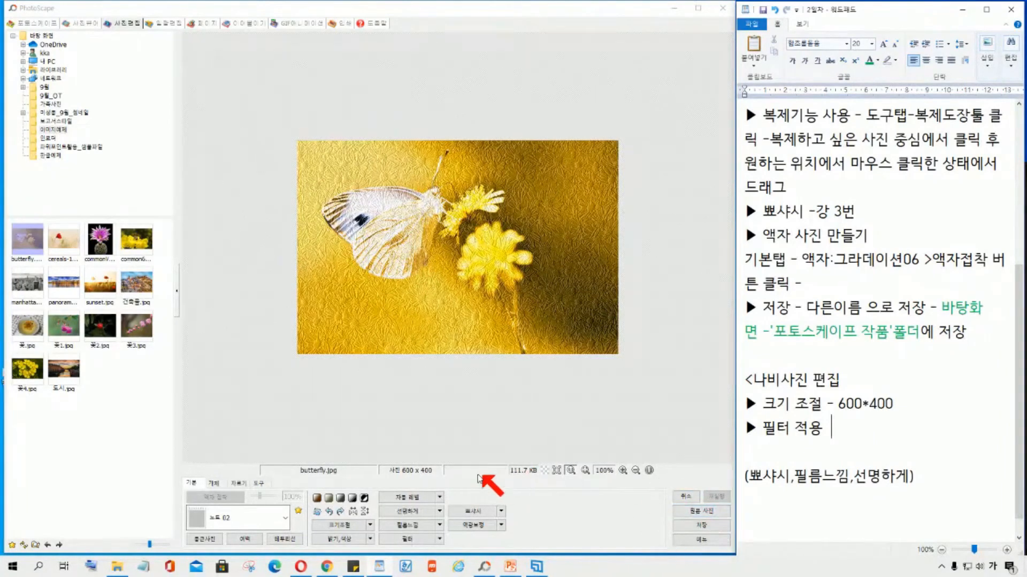
Undo the film and texture filters in PhotoScape, and try the 역광보정 backlight correction on the butterfly photo several times before undoing it
{"action": "left_click", "coordinate": [685, 498]}
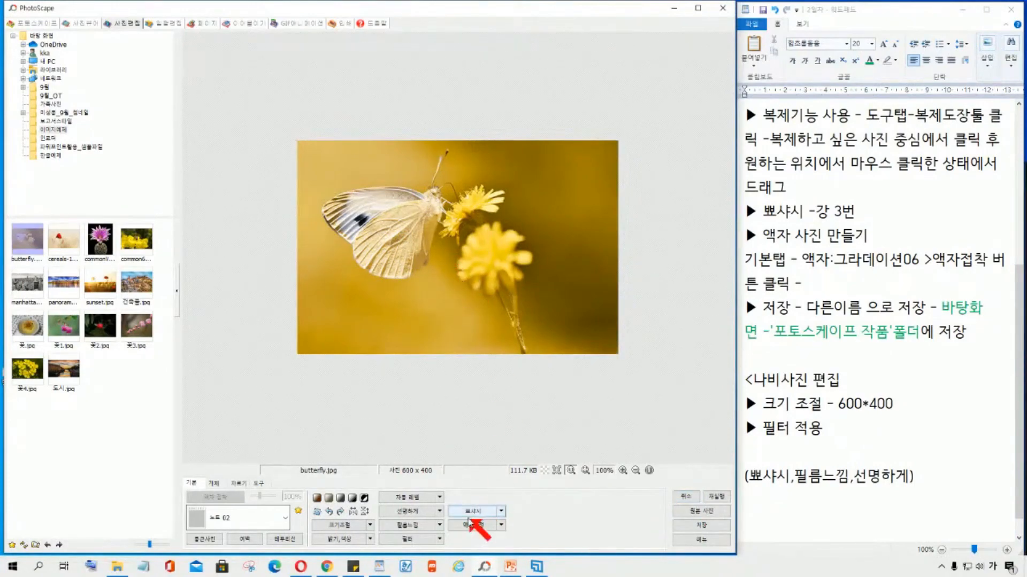
{"action": "left_click", "coordinate": [474, 526]}
{"action": "left_click", "coordinate": [474, 526]}
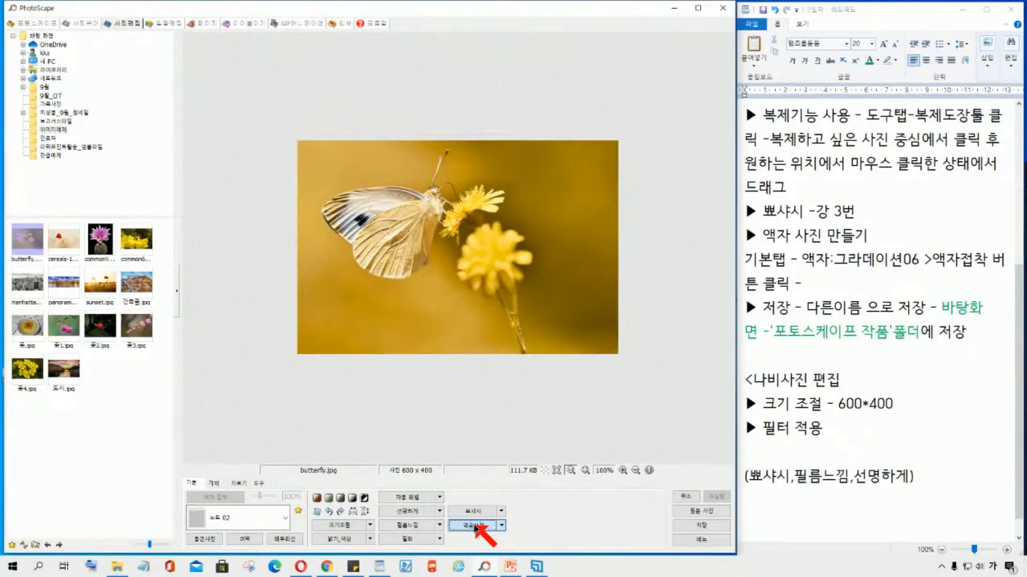
{"action": "left_click", "coordinate": [474, 526]}
{"action": "left_click", "coordinate": [474, 527]}
{"action": "left_click", "coordinate": [474, 527]}
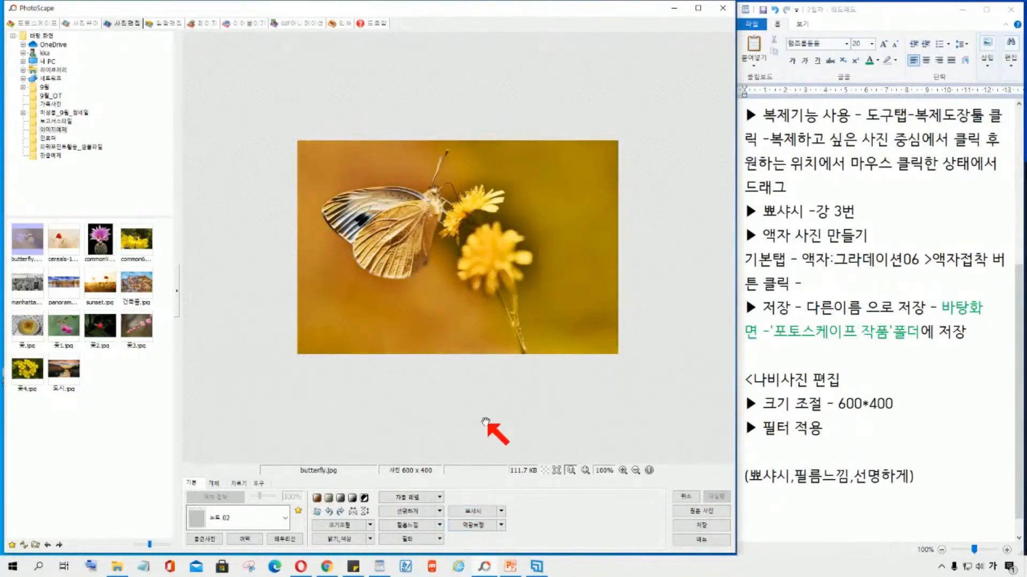
{"action": "left_click", "coordinate": [687, 497]}
{"action": "left_click", "coordinate": [690, 498]}
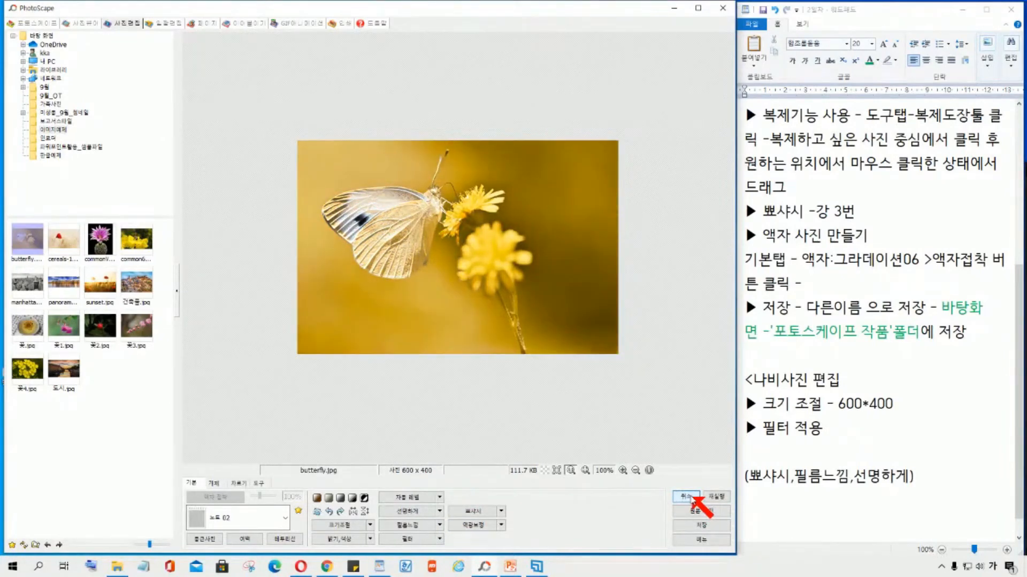
{"action": "left_click", "coordinate": [690, 498]}
{"action": "left_click", "coordinate": [706, 496]}
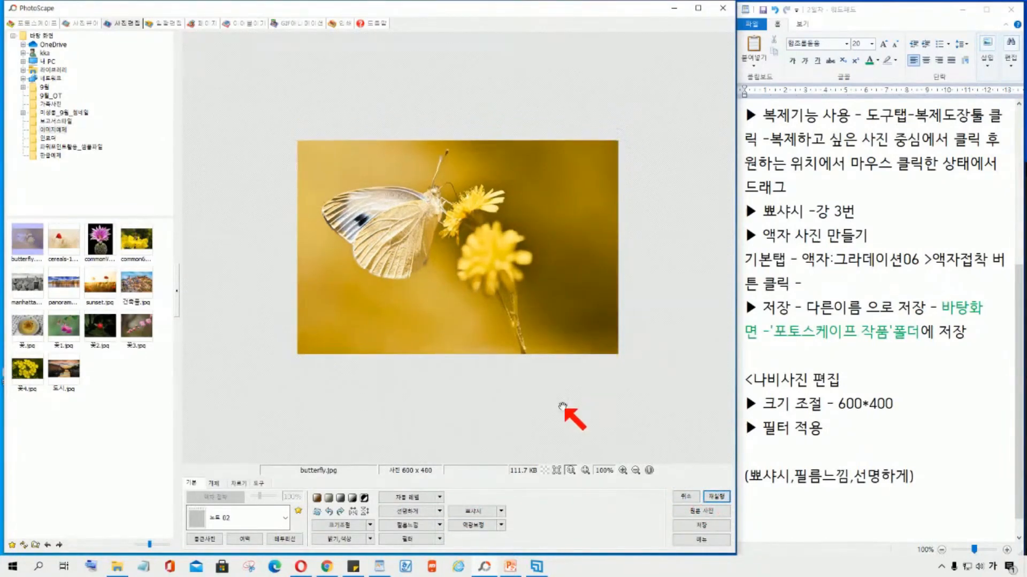
Apply the 뽀샤시 soft-glow effect to the butterfly photo, choosing its strength from the preset options
{"action": "left_click", "coordinate": [472, 512]}
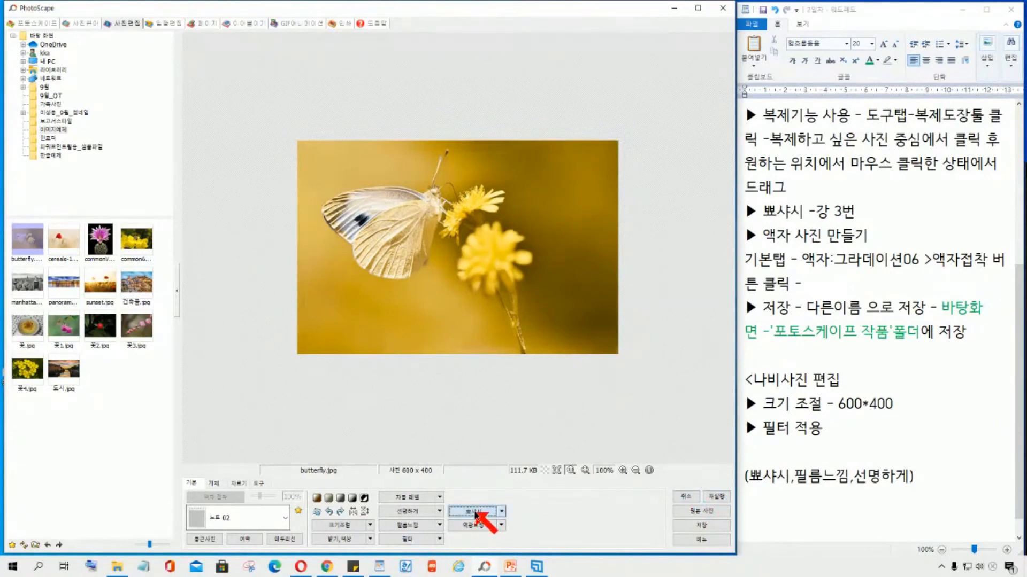
{"action": "left_click", "coordinate": [500, 260]}
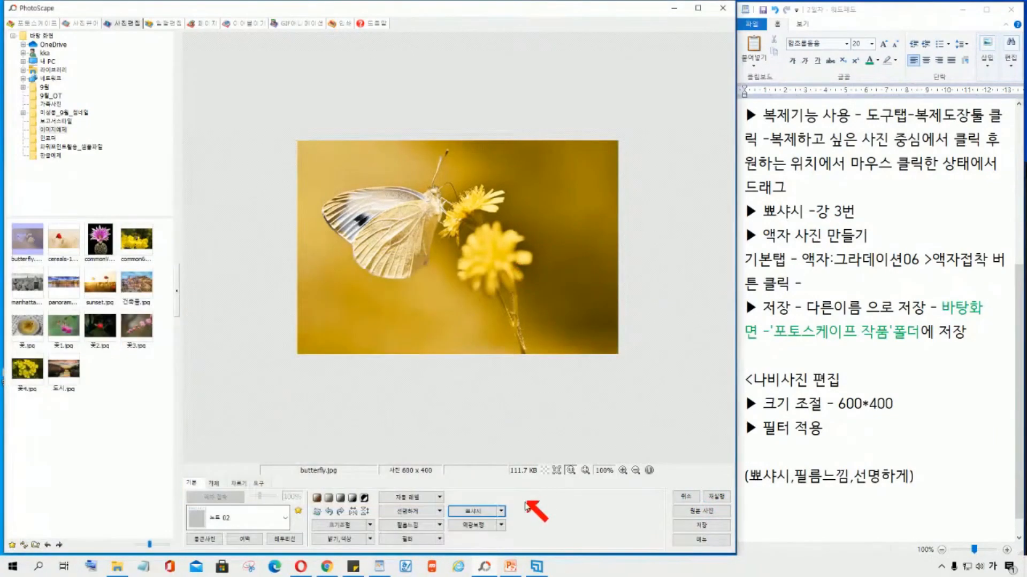
{"action": "left_click", "coordinate": [501, 512]}
{"action": "left_click", "coordinate": [523, 500]}
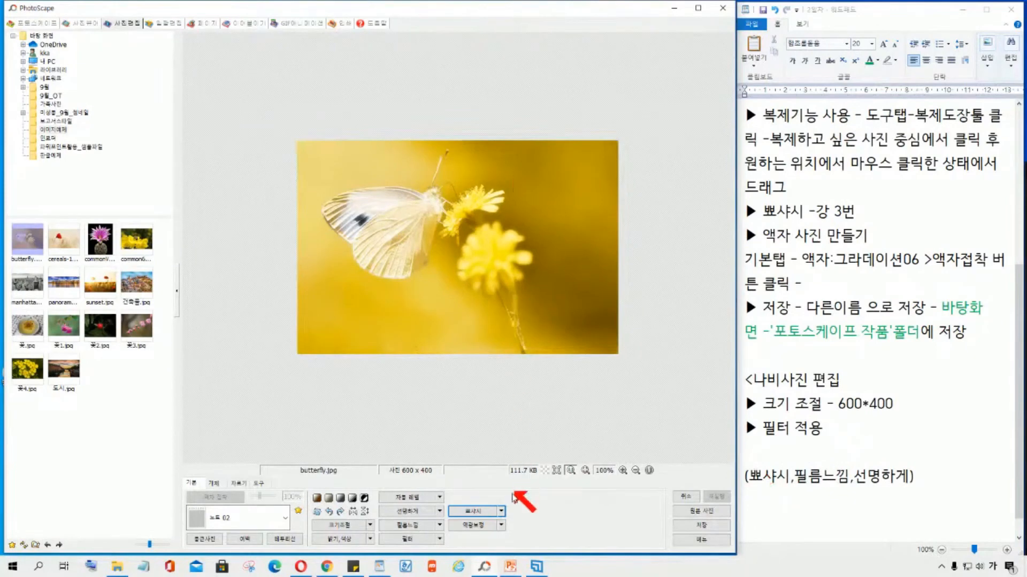
Try the 종이질감 paper texture line_diagonal.jpg on the butterfly photo and undo it
{"action": "left_click", "coordinate": [439, 540]}
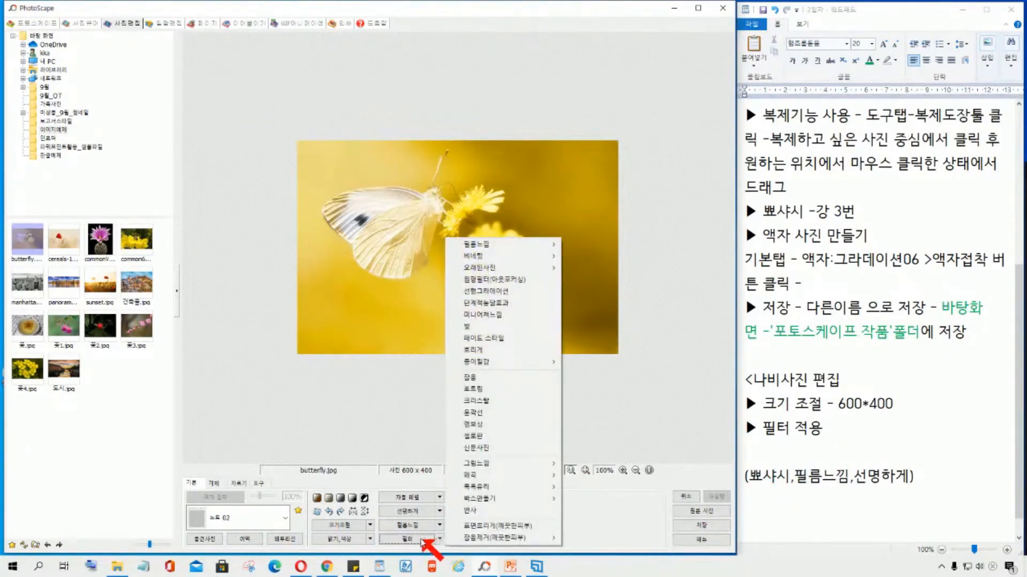
{"action": "mouse_move", "coordinate": [495, 368]}
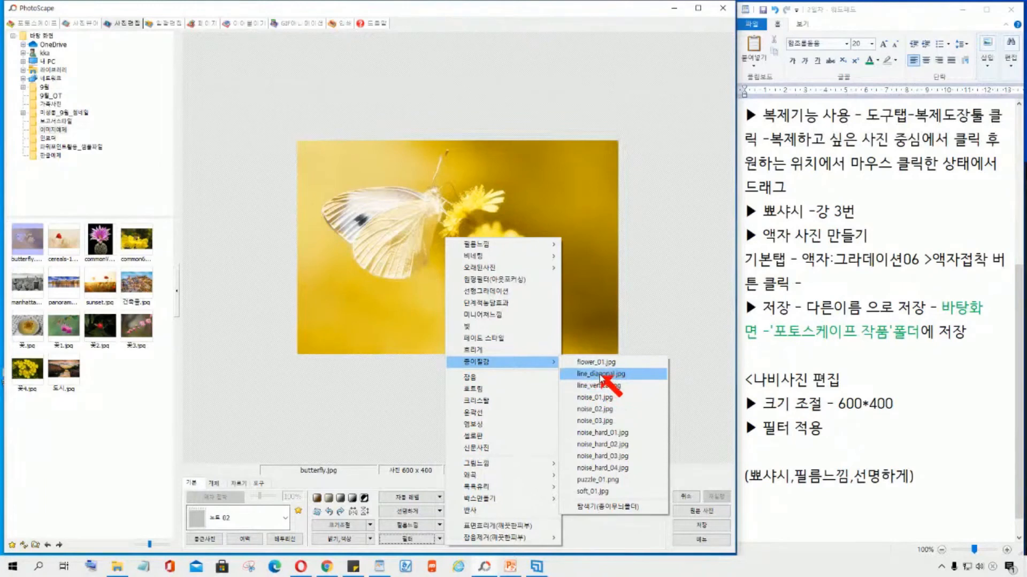
{"action": "left_click", "coordinate": [601, 375]}
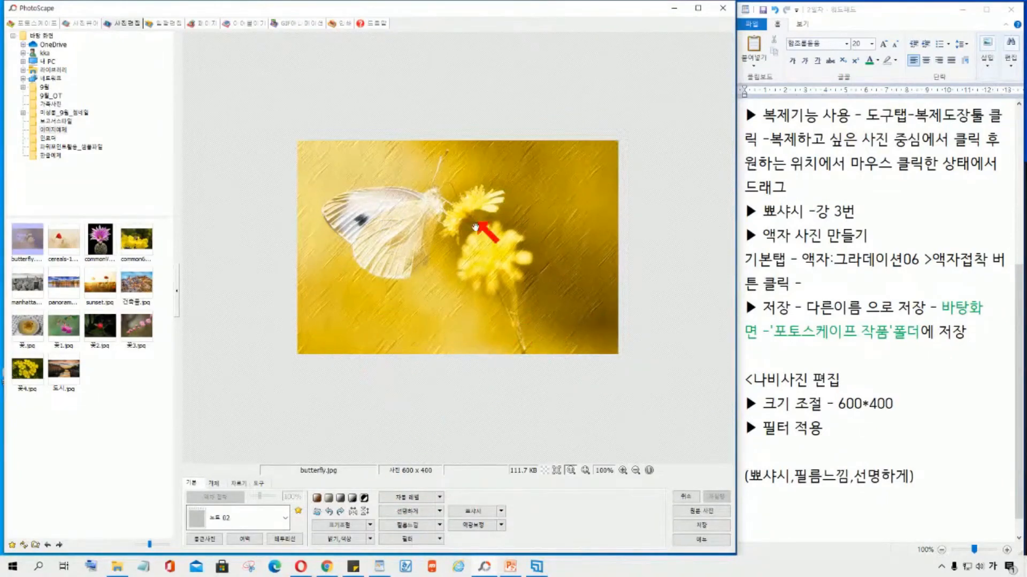
{"action": "key", "text": "ctrl"}
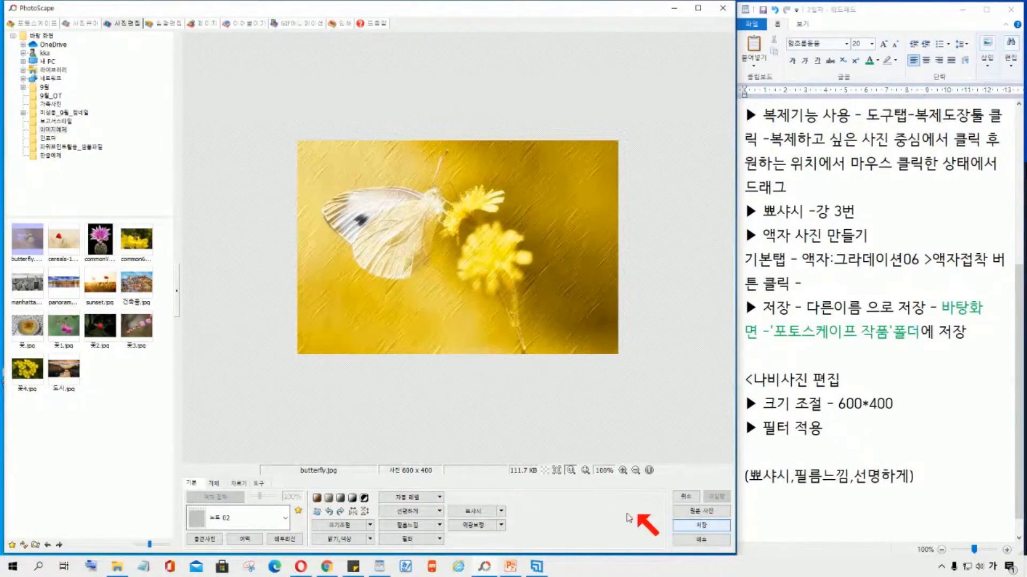
{"action": "key", "text": "ctrl"}
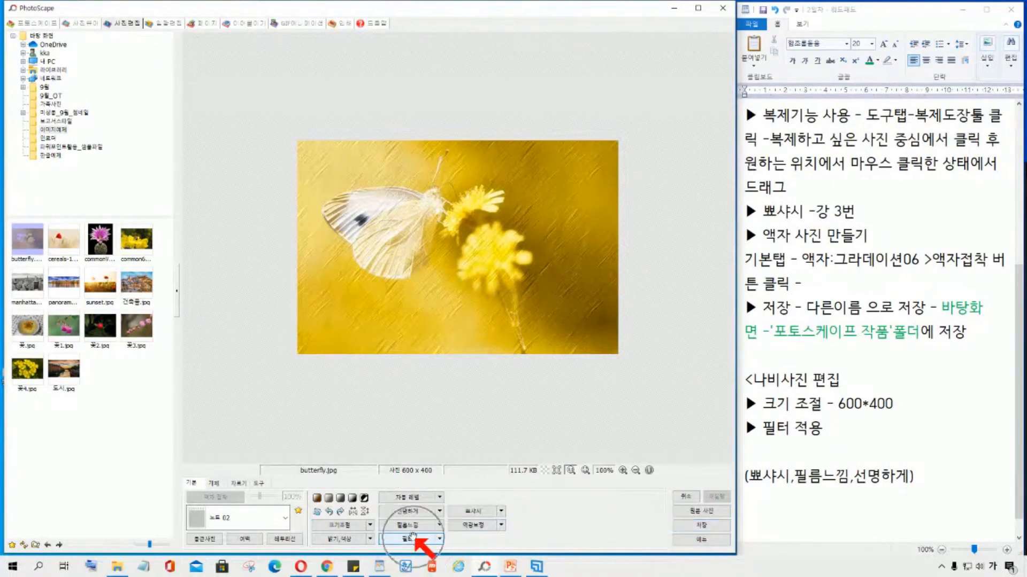
{"action": "left_click", "coordinate": [415, 540]}
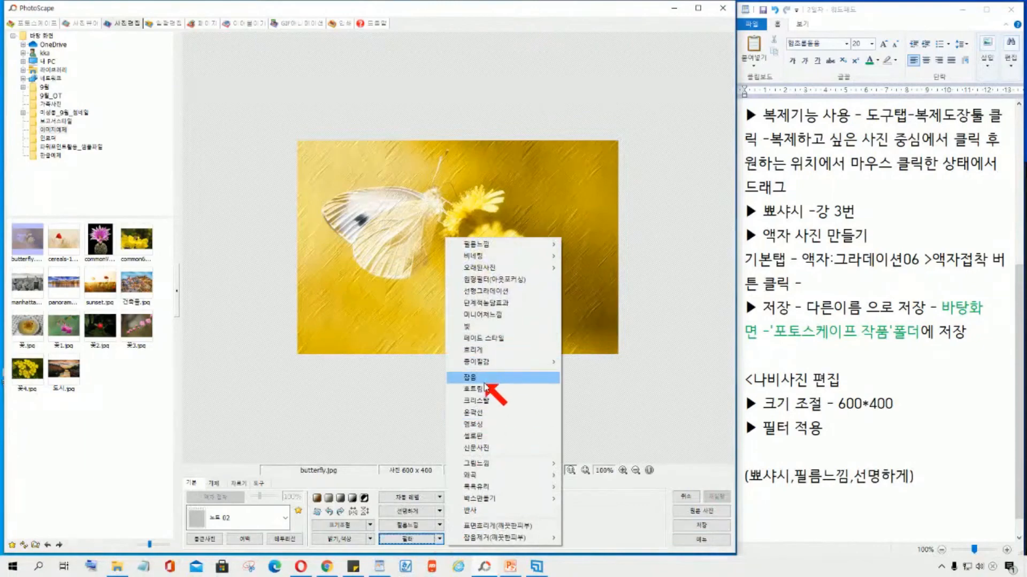
{"action": "left_click", "coordinate": [683, 499]}
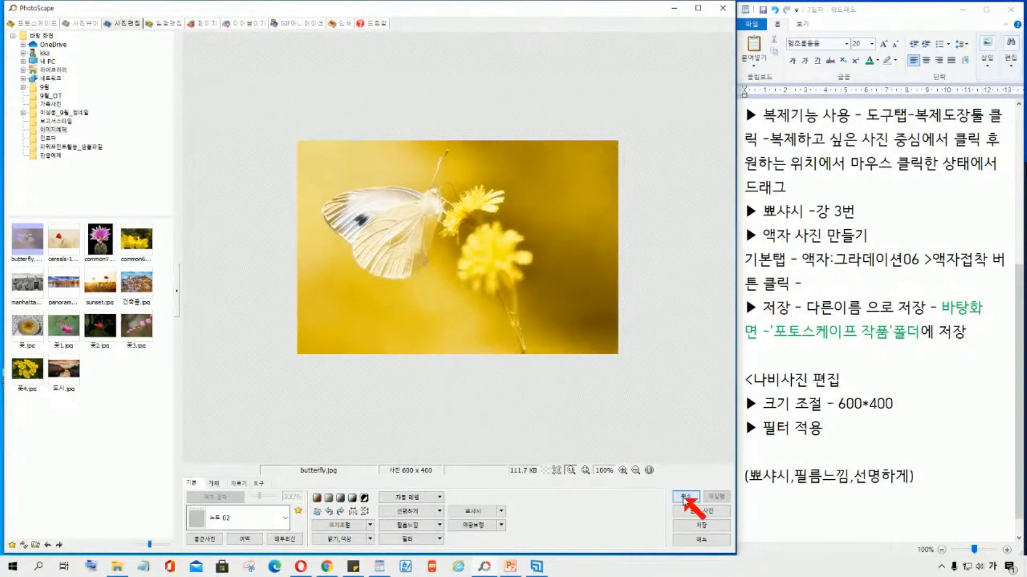
Try the 종이질감 paper texture line_vertical.jpg on the butterfly photo and undo it
{"action": "left_click", "coordinate": [420, 540]}
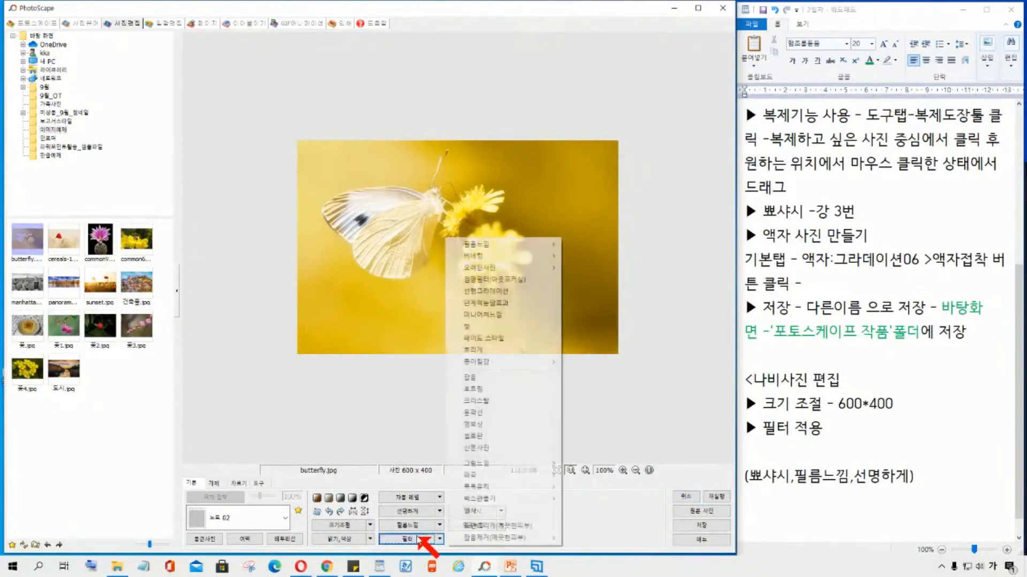
{"action": "mouse_move", "coordinate": [546, 363]}
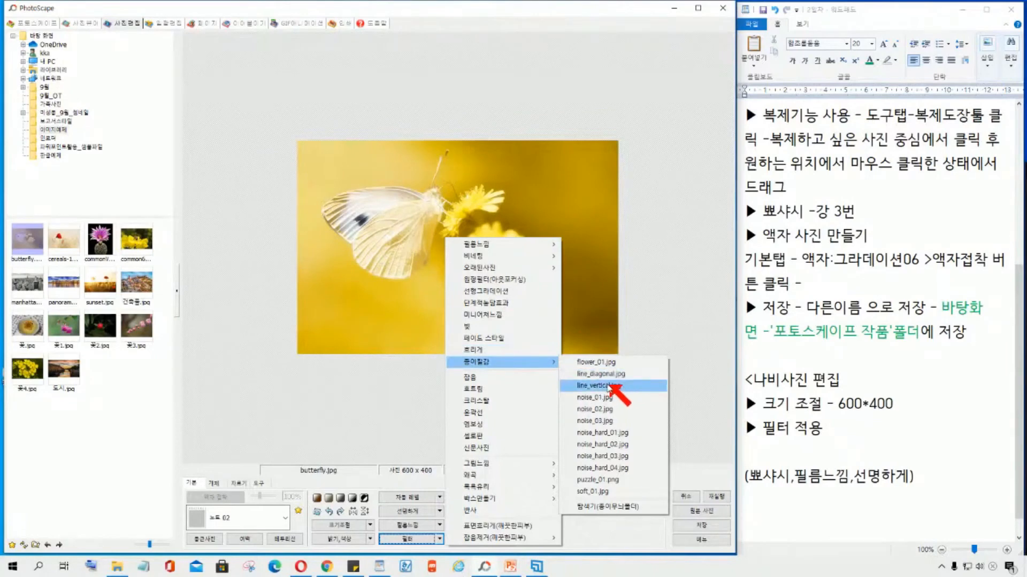
{"action": "left_click", "coordinate": [608, 387]}
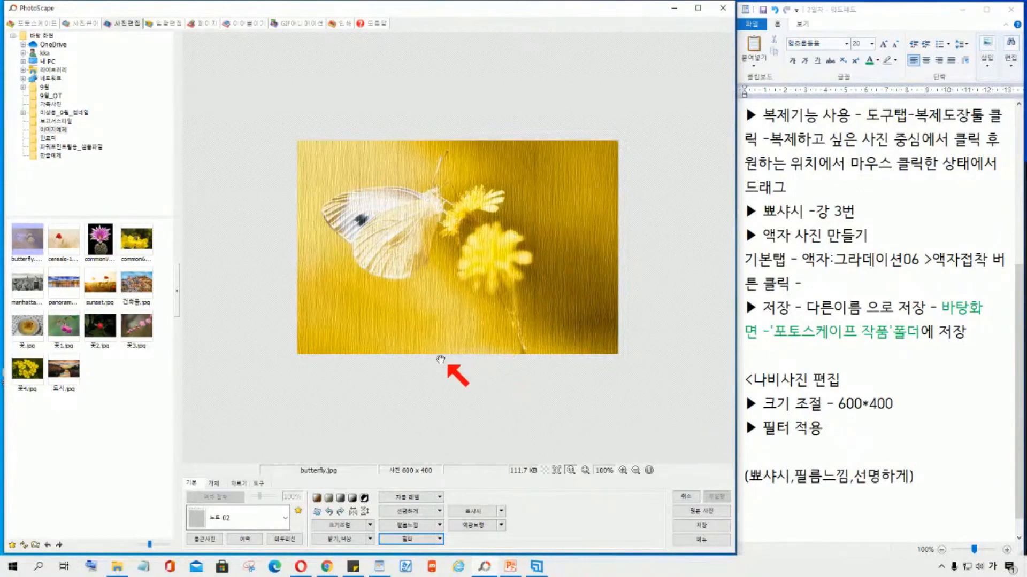
{"action": "left_click", "coordinate": [419, 540]}
{"action": "left_click", "coordinate": [686, 496]}
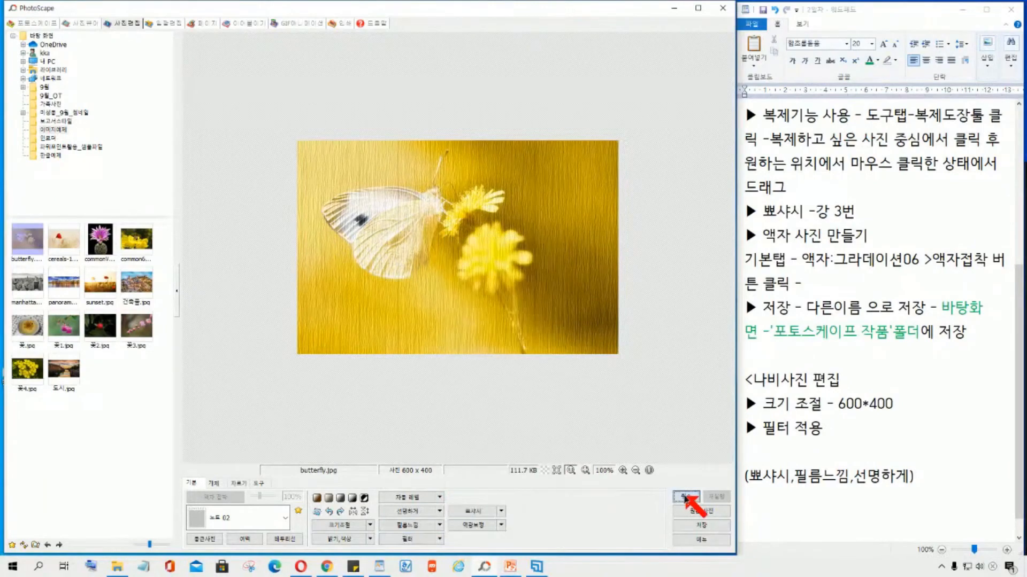
Try the 종이질감 paper texture noise_01.jpg on the butterfly photo and undo it
{"action": "left_click", "coordinate": [414, 541]}
{"action": "mouse_move", "coordinate": [492, 362]}
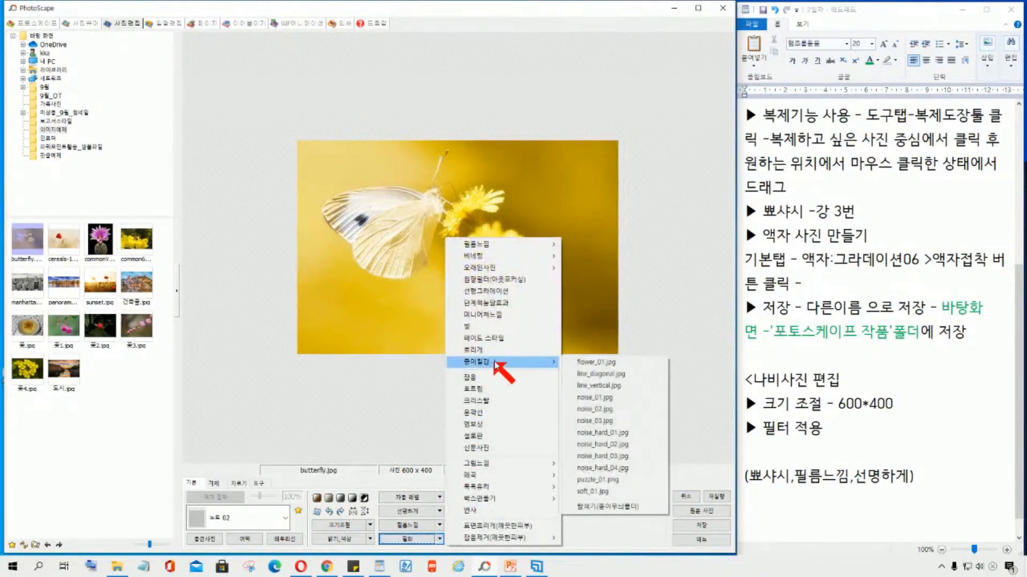
{"action": "left_click", "coordinate": [603, 398]}
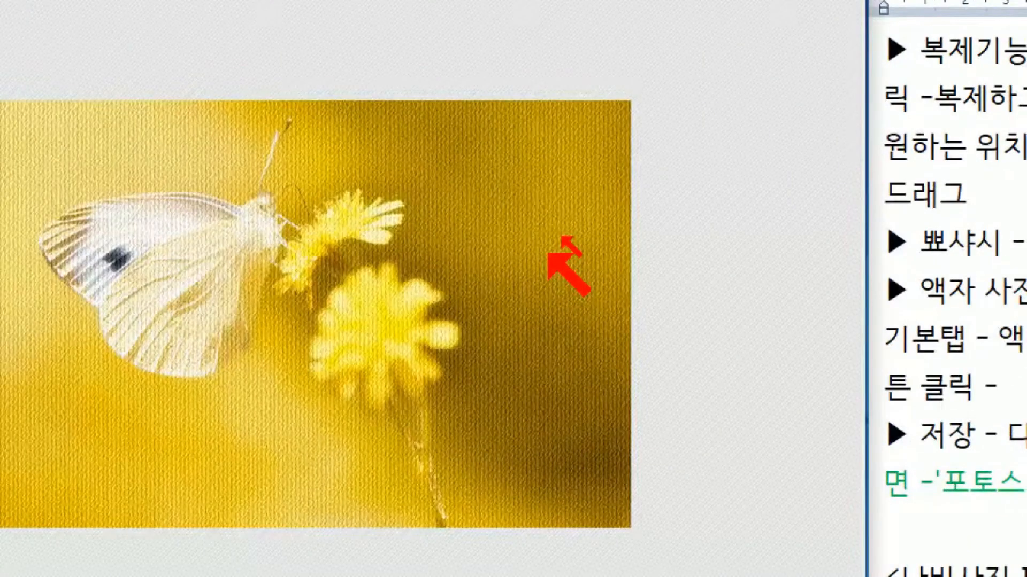
{"action": "key", "text": "ctrl"}
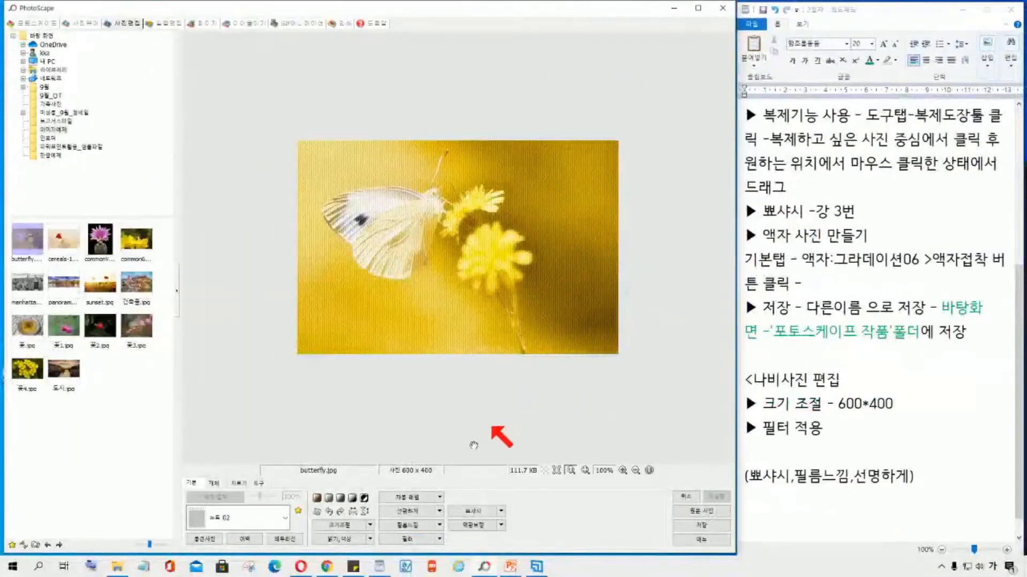
{"action": "left_click", "coordinate": [676, 499]}
Apply the 종이질감 paper texture line_diagonal.jpg to the butterfly photo
{"action": "left_click", "coordinate": [427, 539]}
{"action": "mouse_move", "coordinate": [495, 363]}
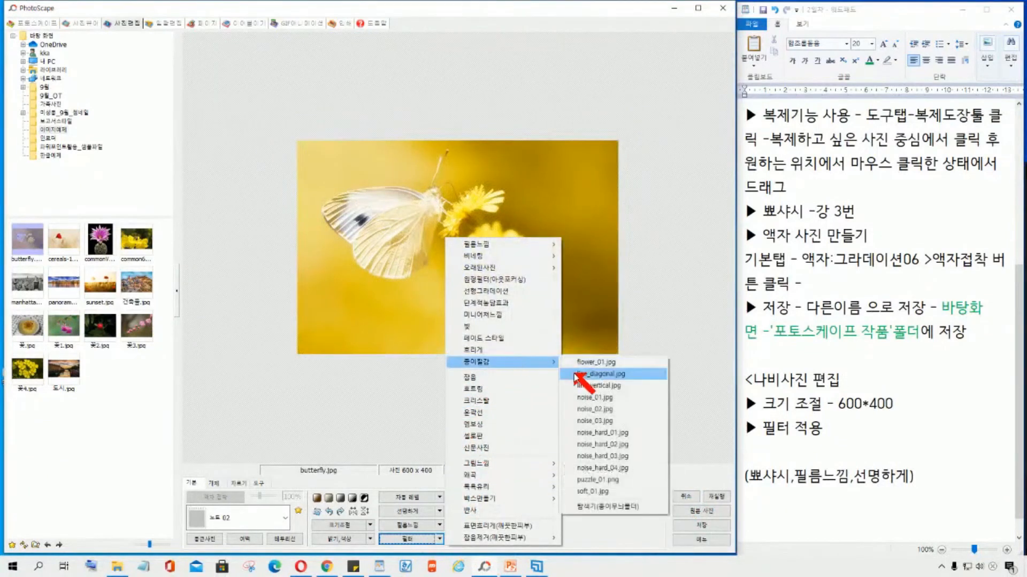
{"action": "left_click", "coordinate": [602, 376]}
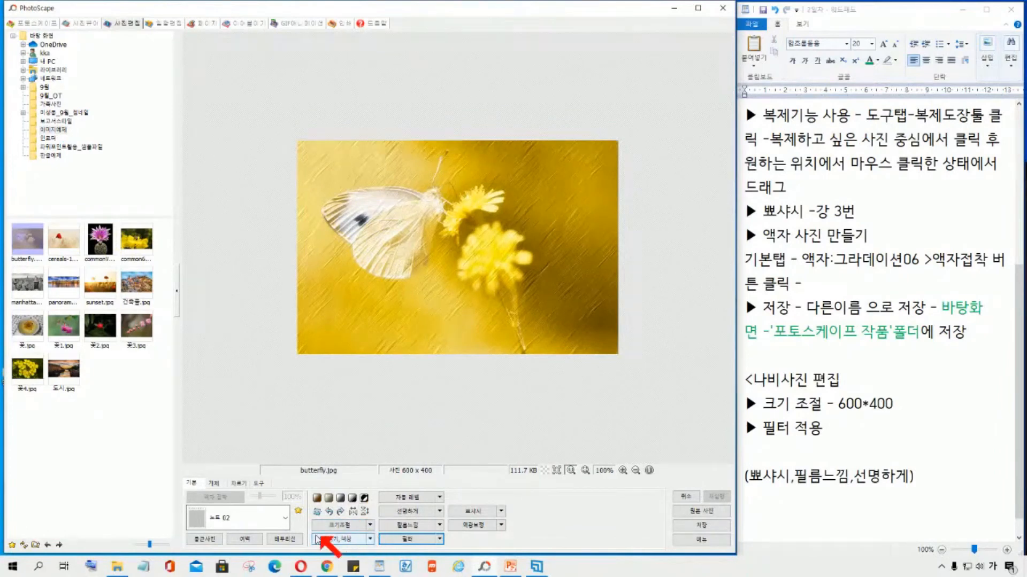
Put the 캘리 08 frame around the textured butterfly photo
{"action": "left_click", "coordinate": [285, 518]}
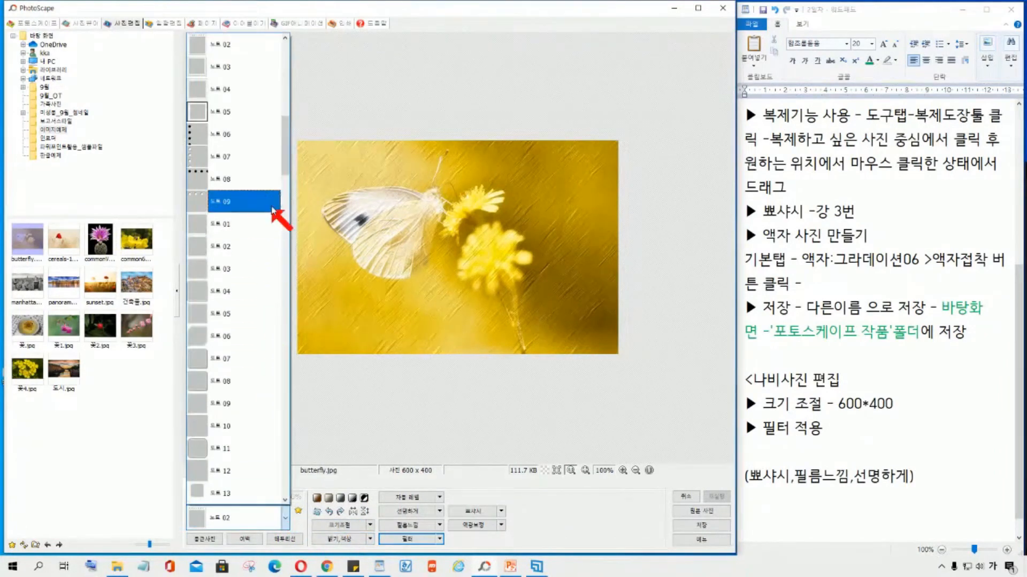
{"action": "left_click_drag", "start_coordinate": [287, 155], "coordinate": [270, 337]}
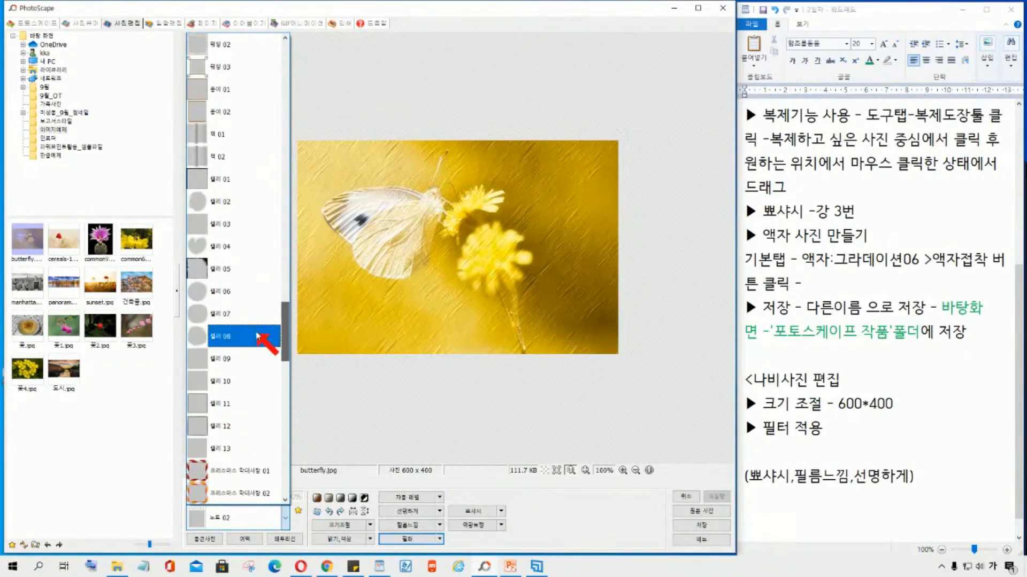
{"action": "left_click", "coordinate": [224, 335]}
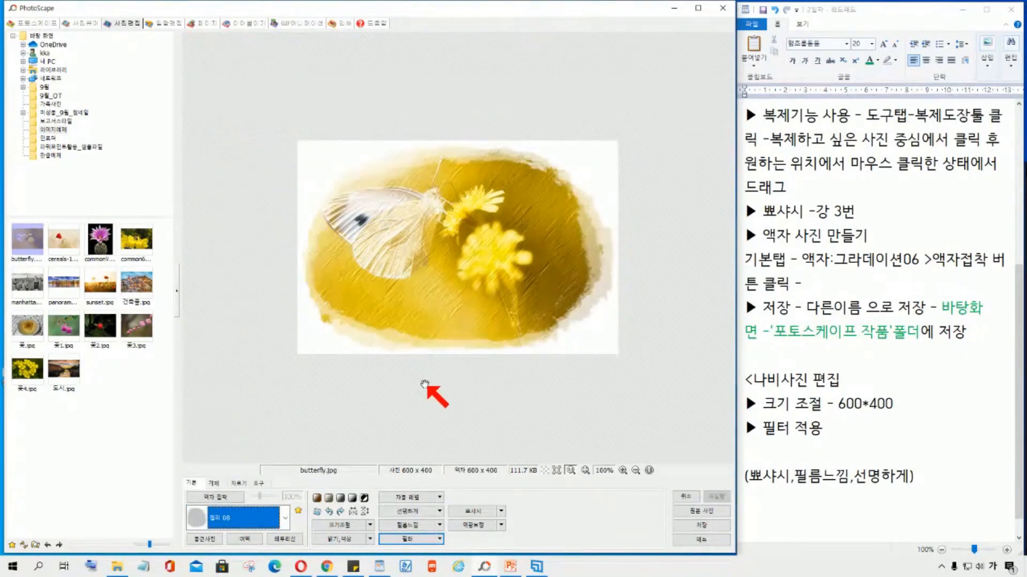
Save the framed photo under another location as butterfly in JPEG format, in the 포토스케이프 작품 folder on the desktop
{"action": "left_click", "coordinate": [831, 428]}
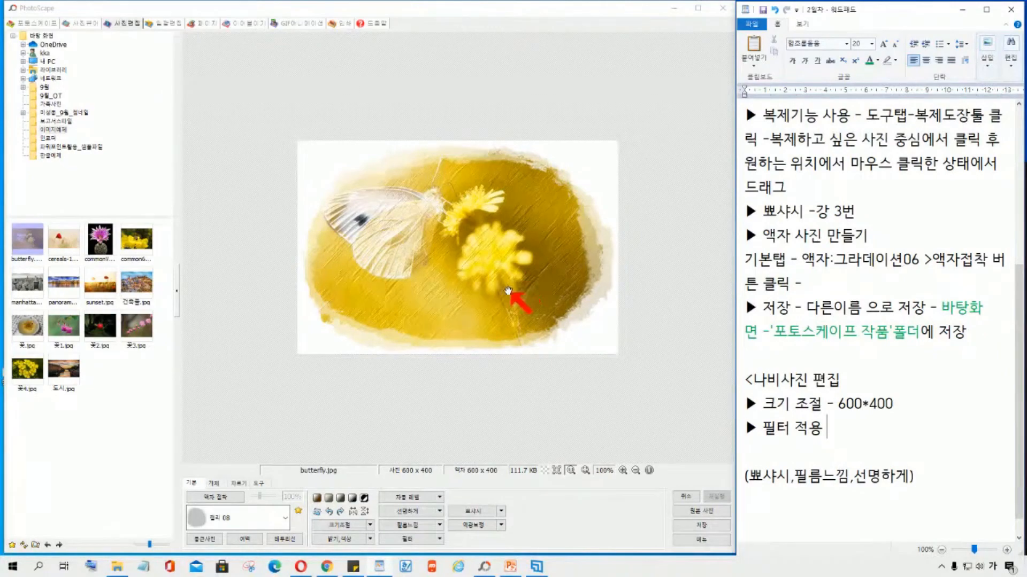
{"action": "left_click", "coordinate": [707, 528]}
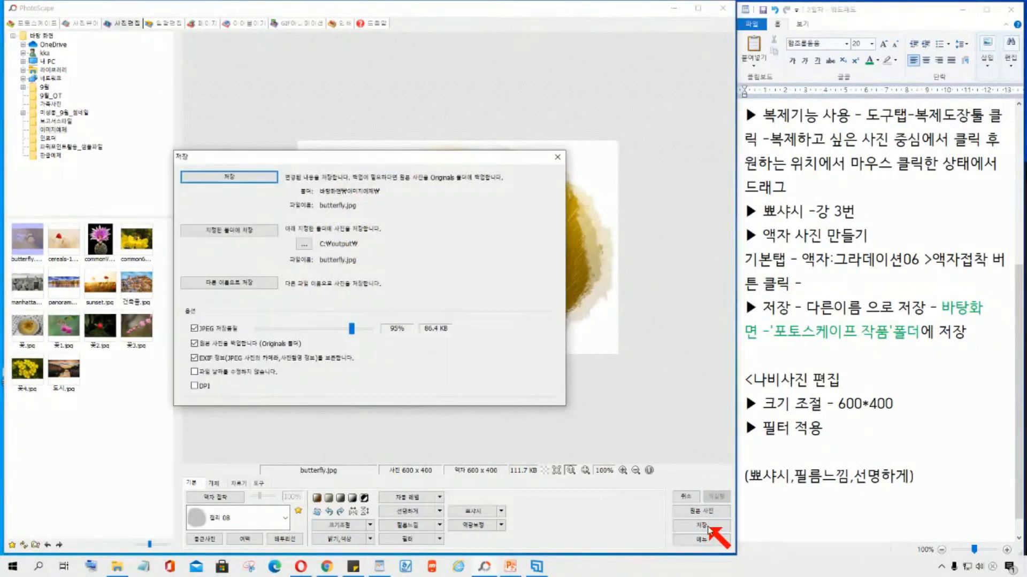
{"action": "left_click", "coordinate": [237, 283]}
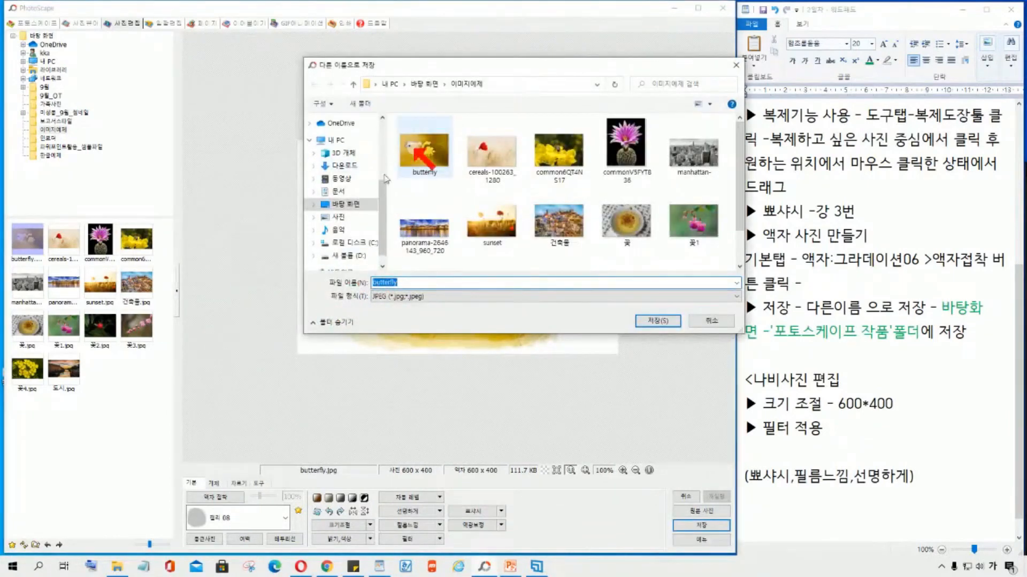
{"action": "left_click", "coordinate": [355, 208]}
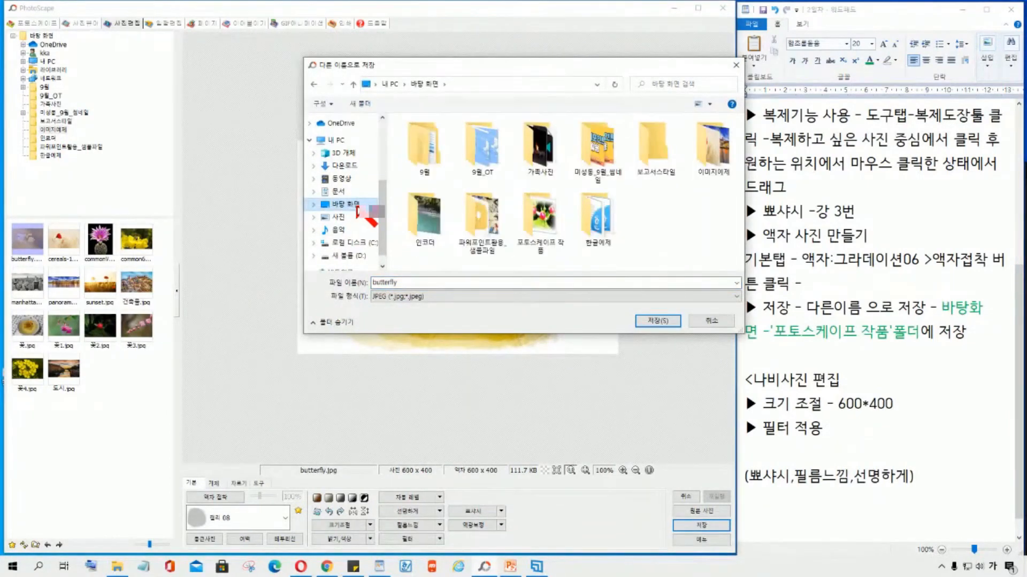
{"action": "left_click", "coordinate": [548, 217]}
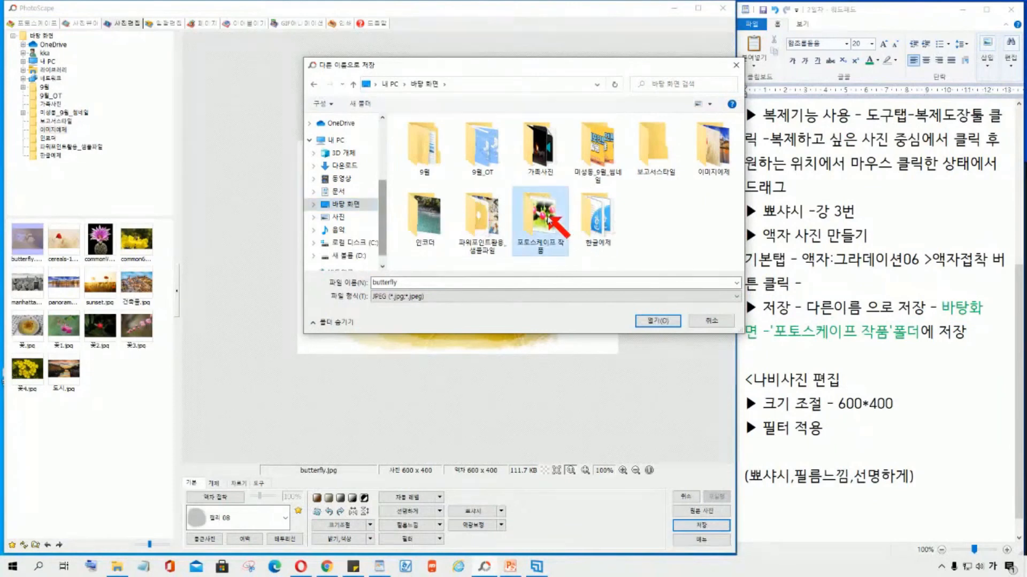
{"action": "double_click", "coordinate": [537, 236]}
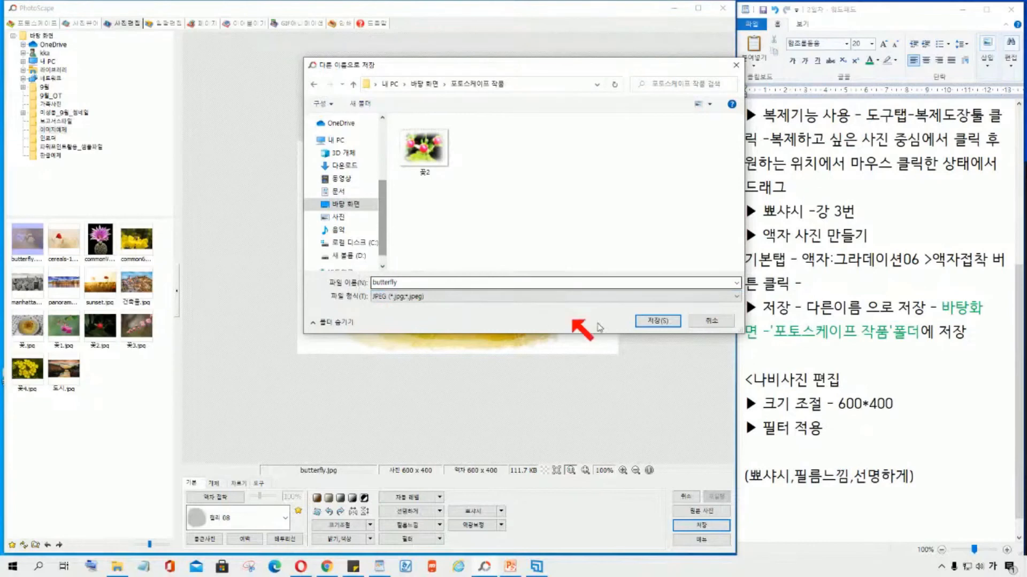
{"action": "left_click", "coordinate": [658, 321]}
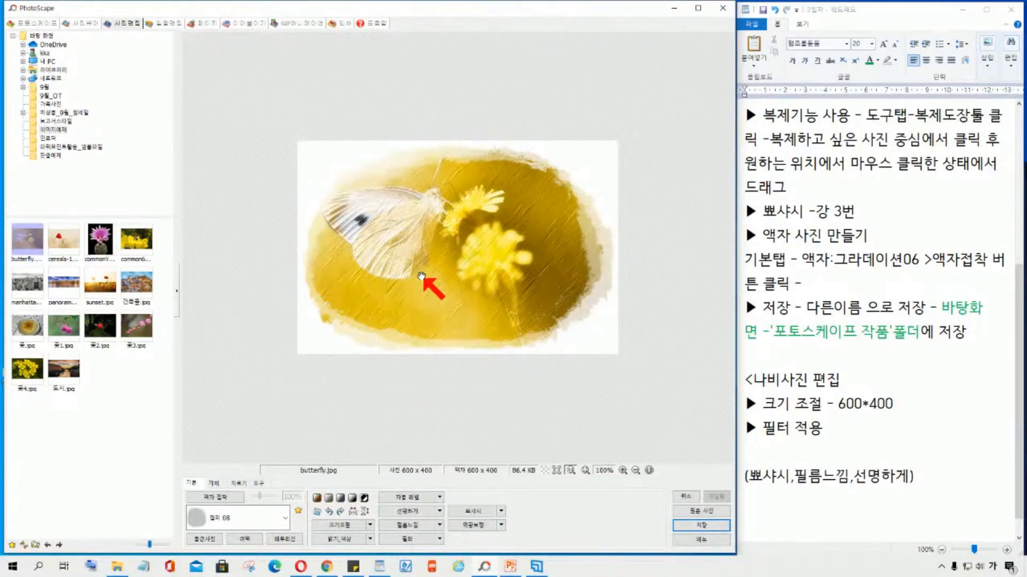
Revert the butterfly photo to the original, redo one edit, revert again, and view it at 50%
{"action": "left_click", "coordinate": [701, 510]}
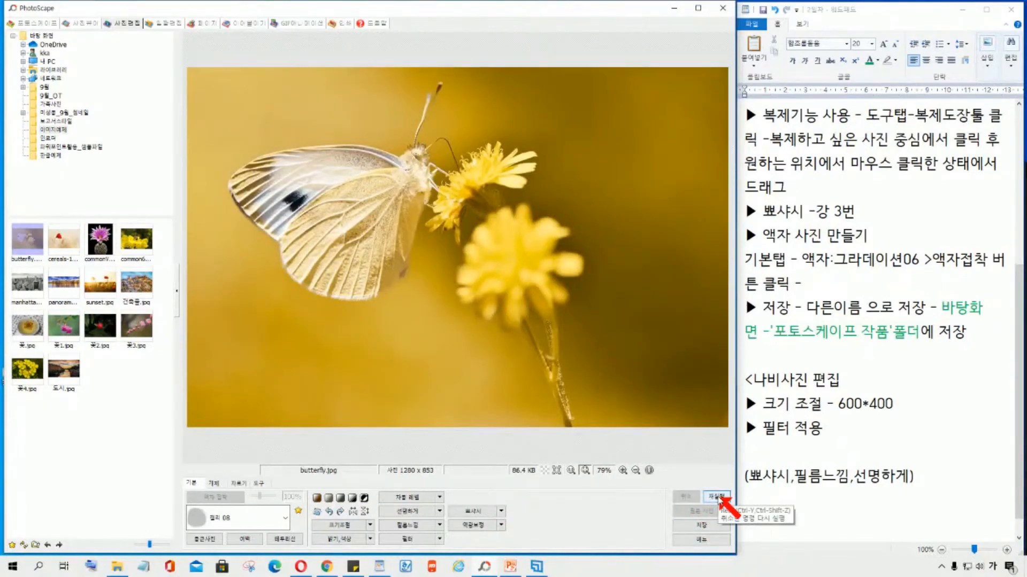
{"action": "left_click", "coordinate": [718, 498]}
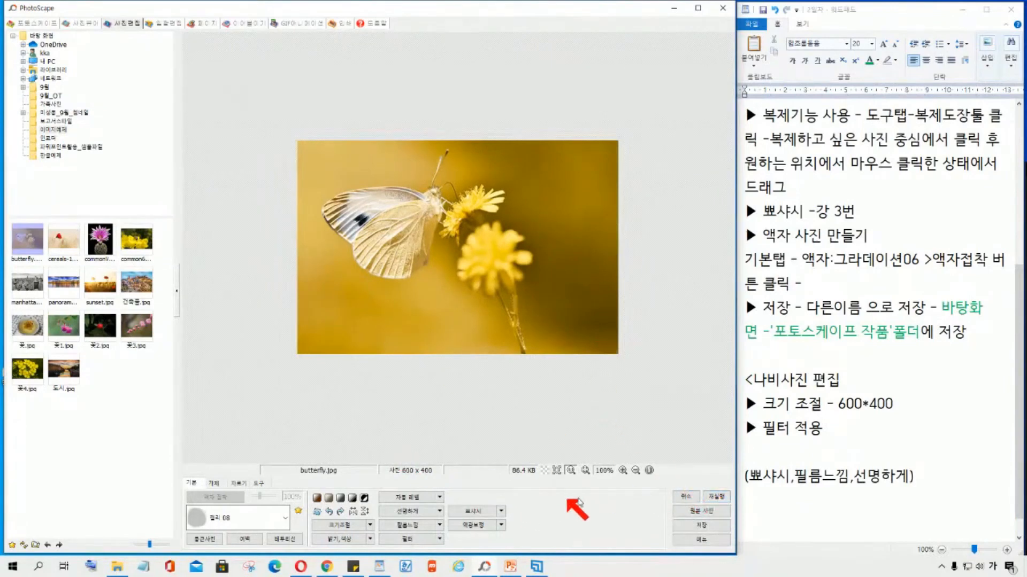
{"action": "left_click", "coordinate": [701, 511]}
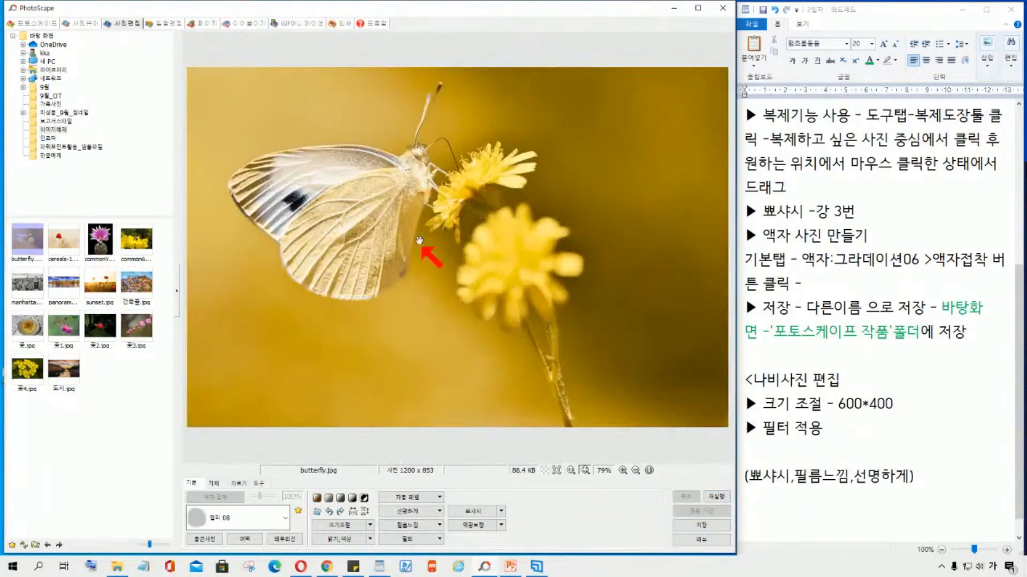
{"action": "key", "text": "ctrl"}
{"action": "left_click", "coordinate": [635, 471]}
{"action": "left_click", "coordinate": [635, 470]}
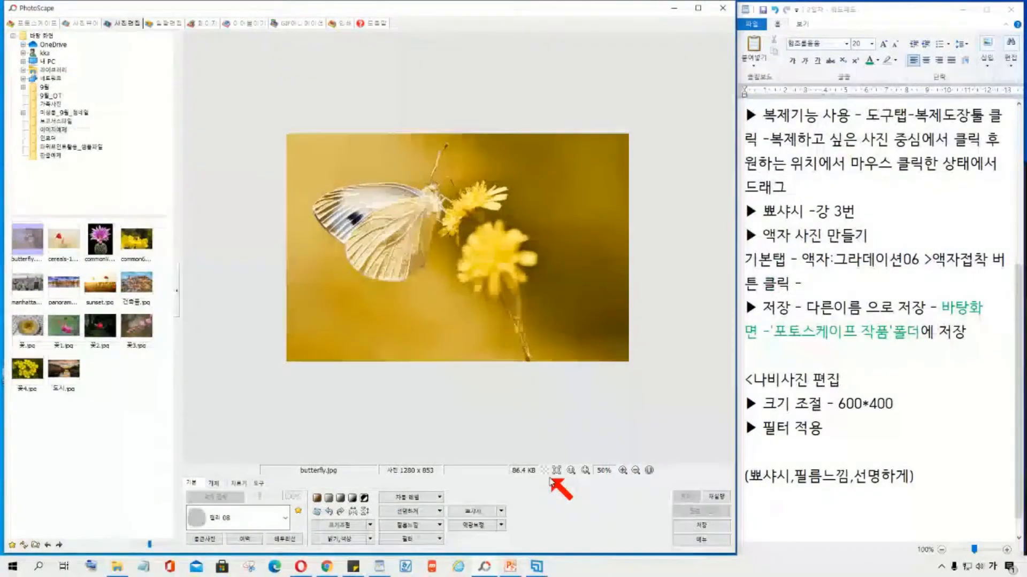
In WordPad, close the heading as "<나비사진 편집>" and extend the 필터 적용 line with "-사용자정의(예:종이질감 중)"
{"action": "left_click", "coordinate": [752, 451]}
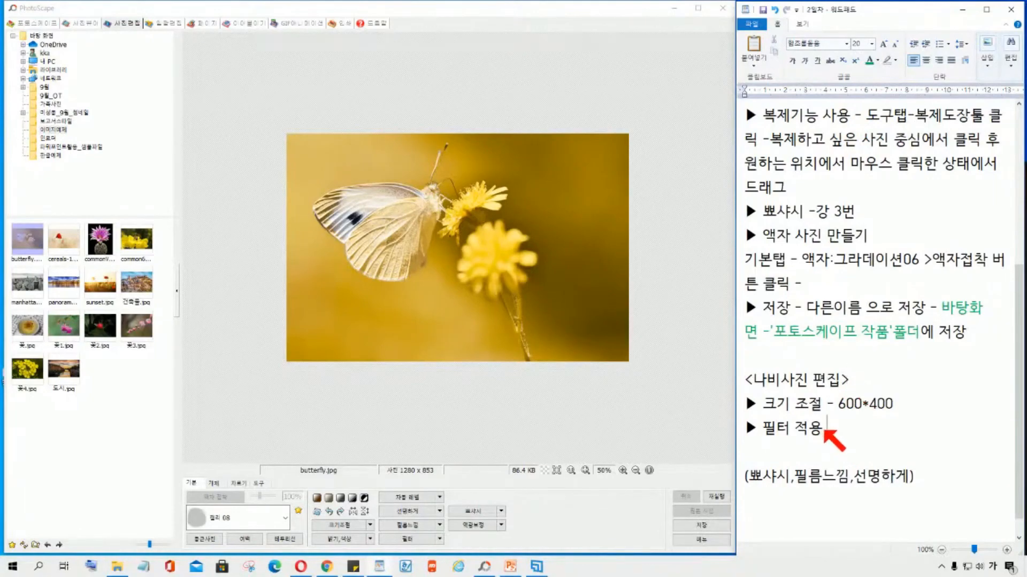
{"action": "type", "text": "ㅏ용자정으"}
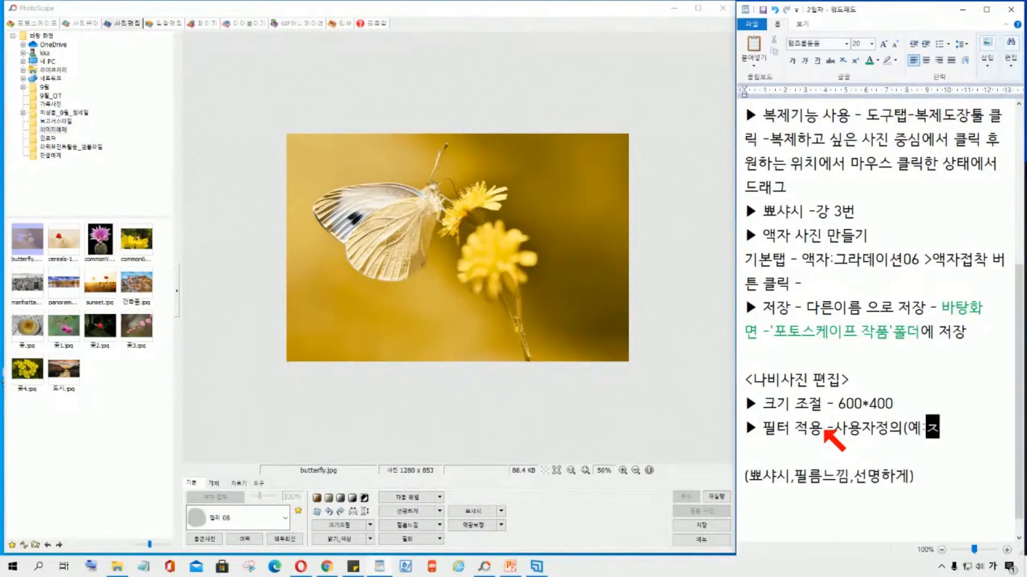
{"action": "type", "text": "ㅣ(예:종이질감ㅈ"}
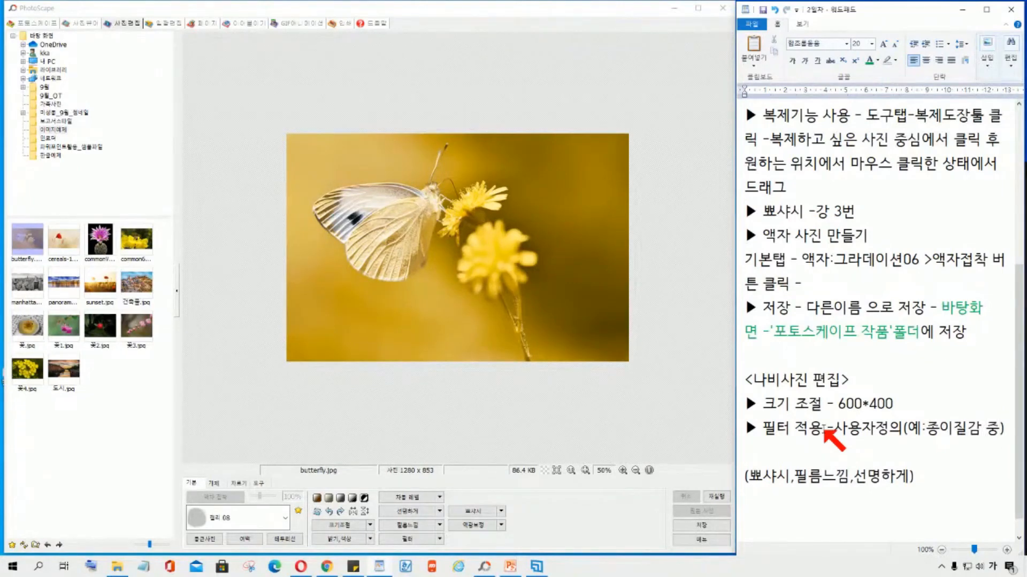
Add the bullet line "▶ 액자 :캘리08 -저장" below the filter line, keeping blank space above the bracketed effects note
{"action": "type", "text": "자"}
{"action": "type", "text": " :캘ㄹ"}
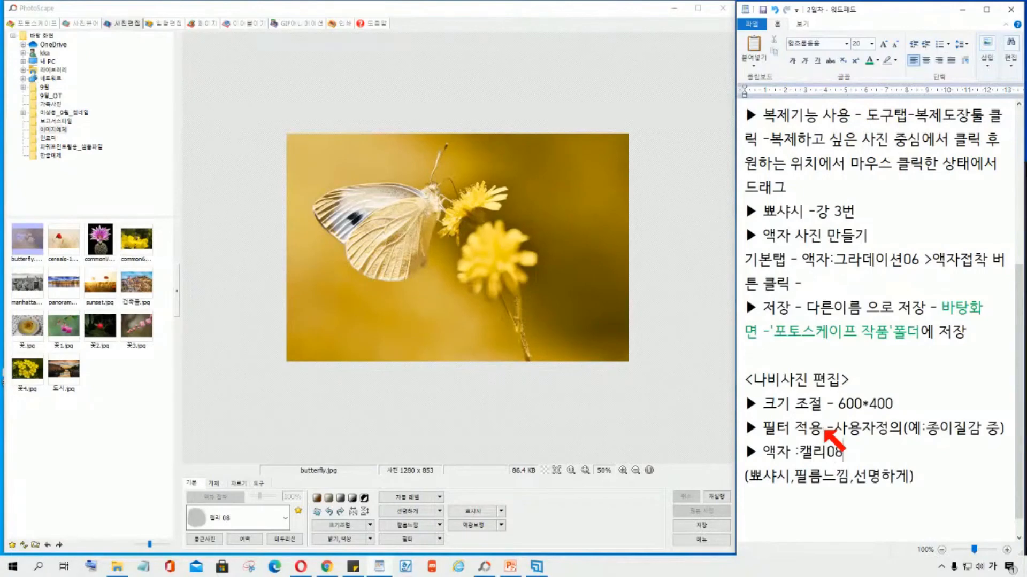
{"action": "type", "text": "(뽀샤시,필름느낌,선명하게)"}
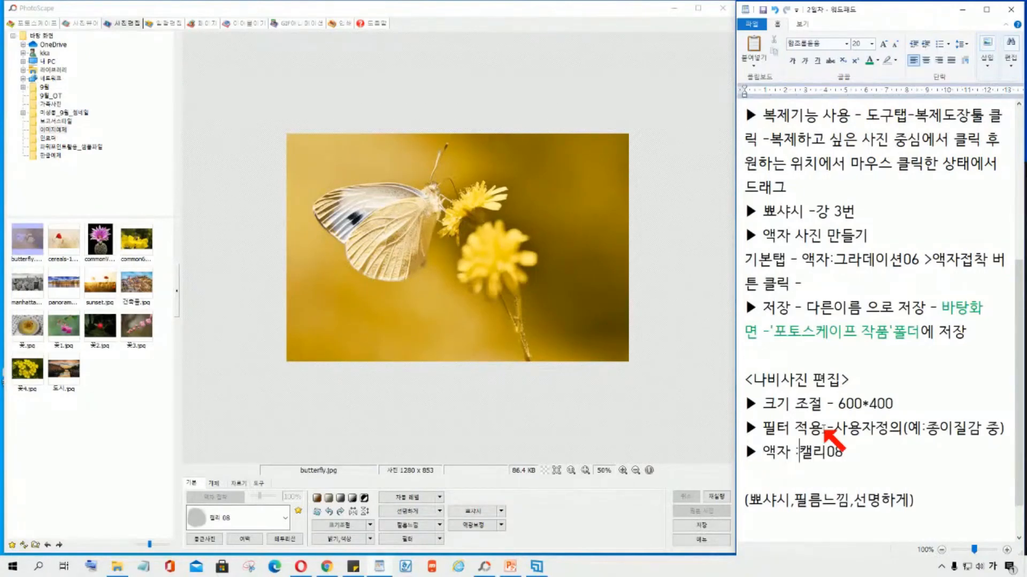
{"action": "type", "text": "자"}
{"action": "key", "text": "Return"}
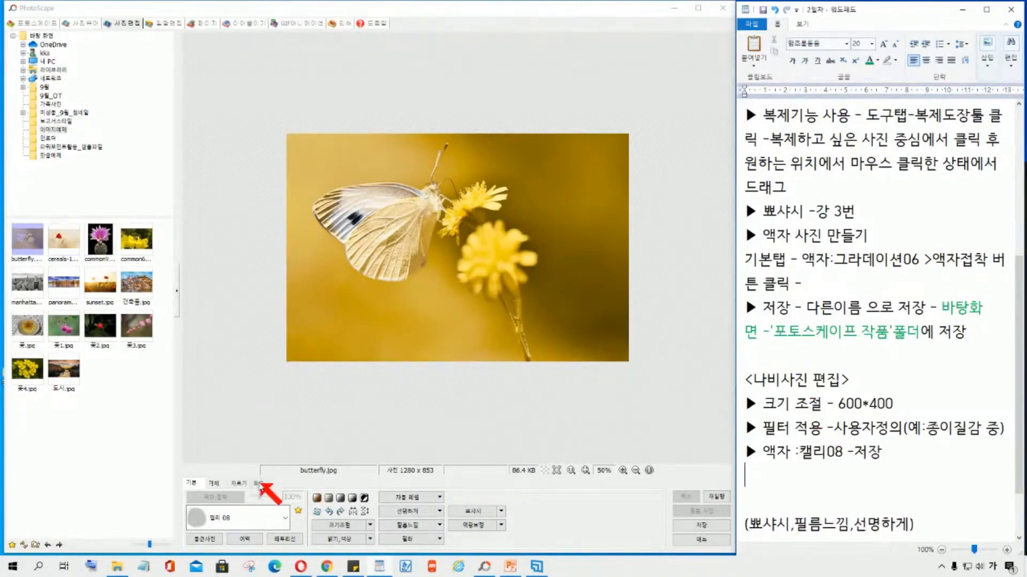
Show PhotoScape's 도구 tools, and add the bullet line "▶ 도구탭이동- 효과 브러쉬" to the WordPad notes
{"action": "left_click", "coordinate": [259, 484]}
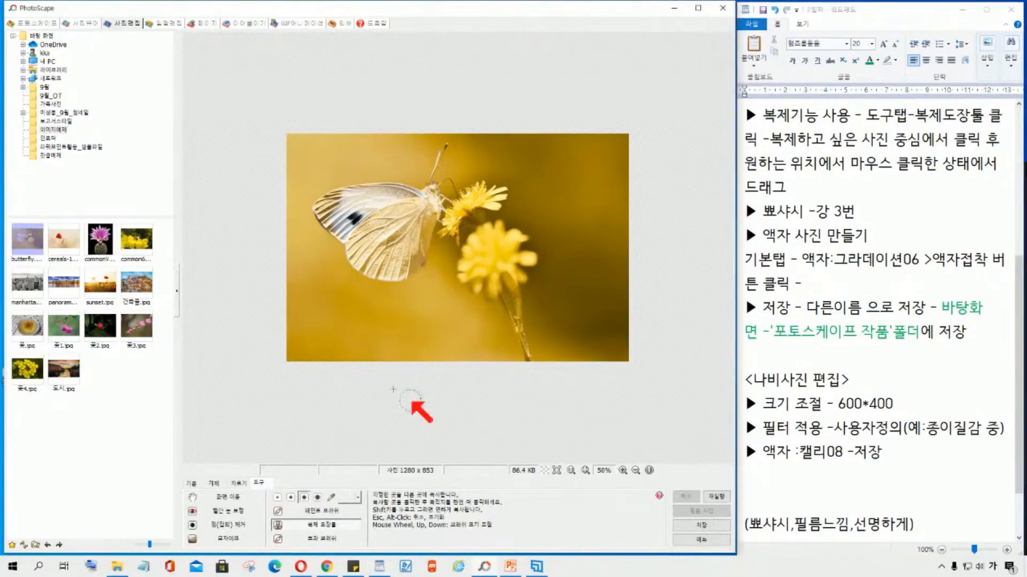
{"action": "left_click", "coordinate": [758, 480]}
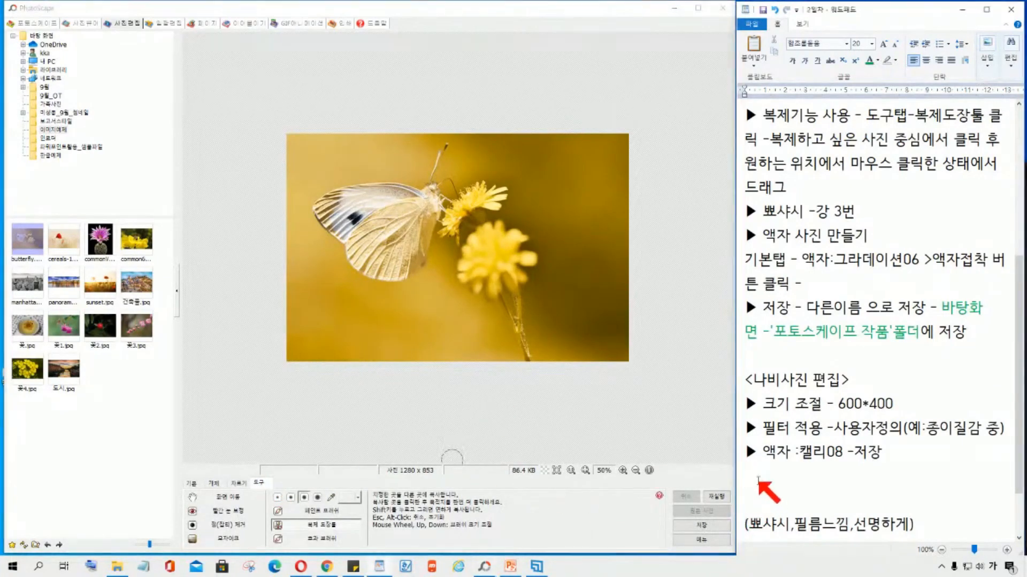
{"action": "type", "text": "구탭인"}
{"action": "type", "text": "동-"}
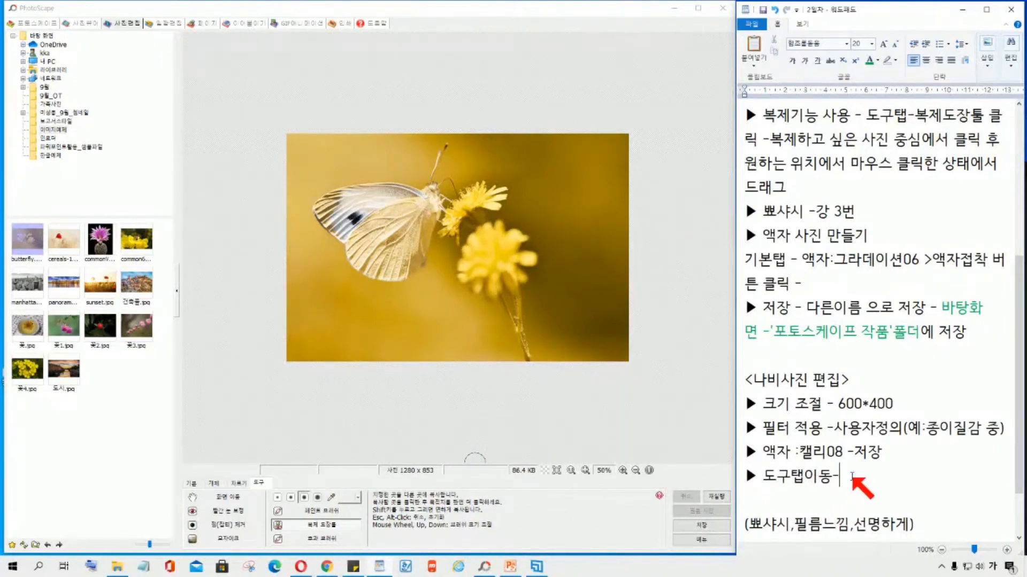
{"action": "key", "text": "BackSpace"}
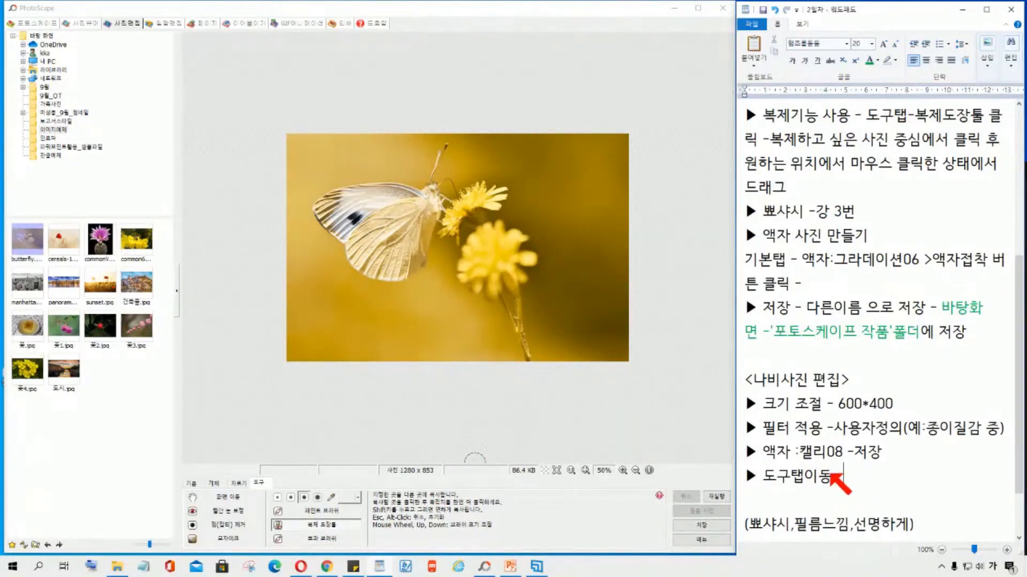
{"action": "type", "text": "효고"}
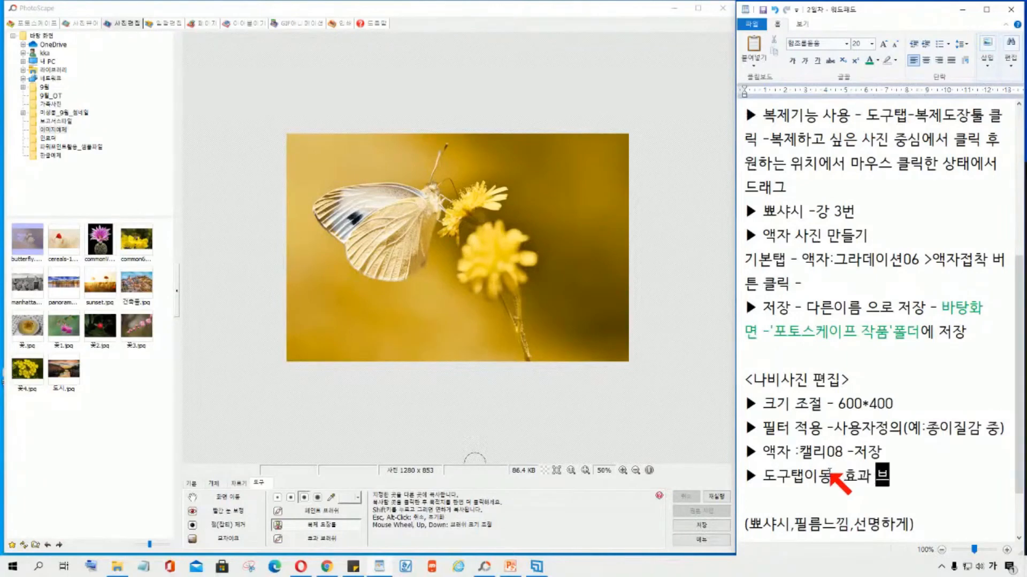
{"action": "type", "text": "러수"}
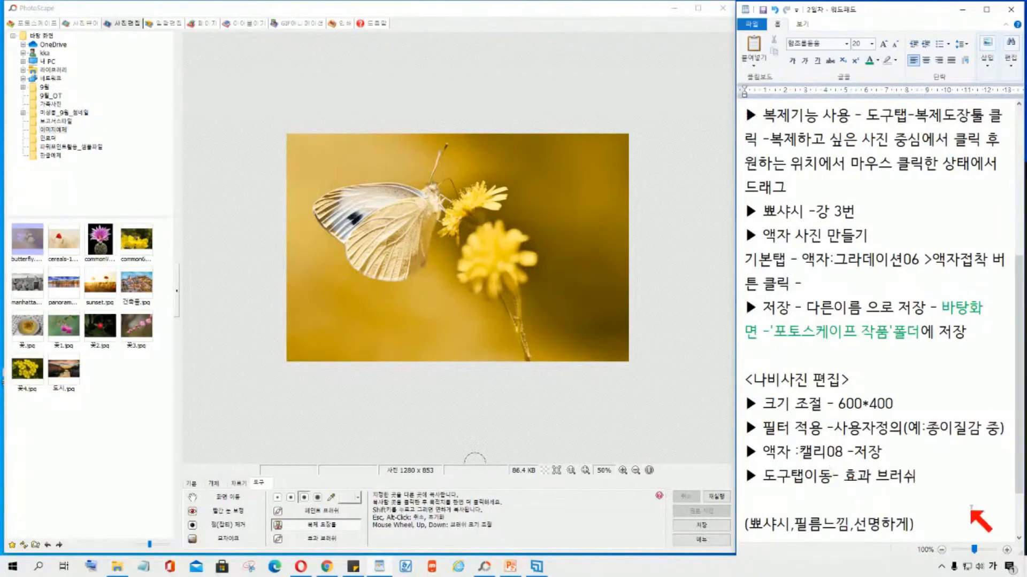
Extend the "도구탭이동- 효과 브러쉬" line in the WordPad notes with "버튼클릭 -"
{"action": "type", "text": " 버"}
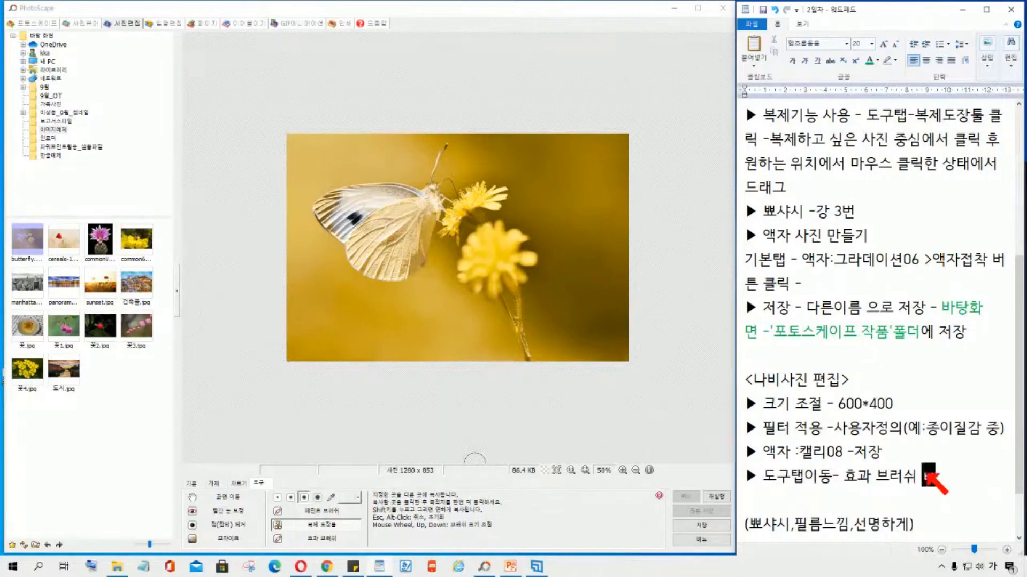
{"action": "type", "text": "트ㄴ클리"}
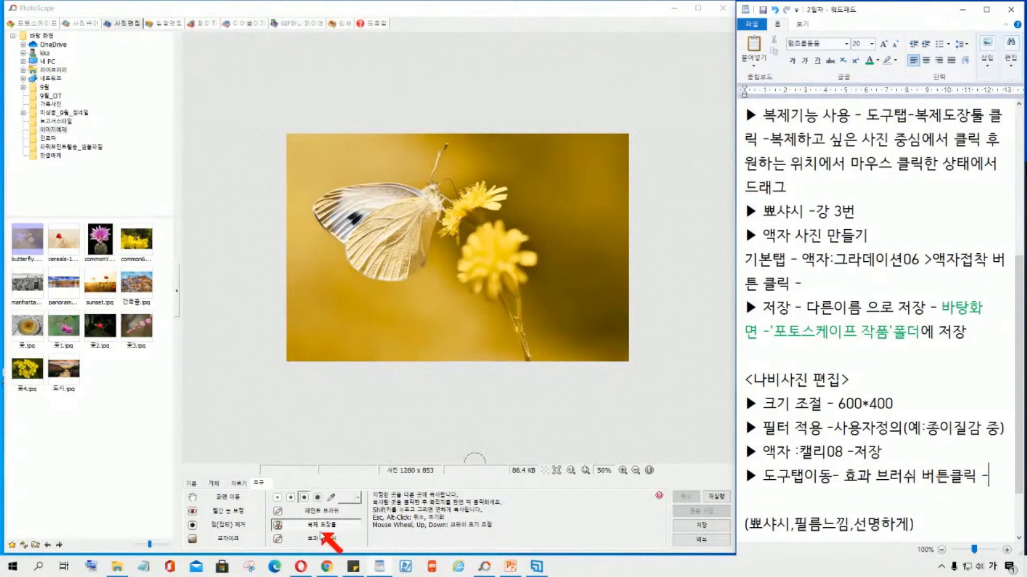
In PhotoScape, activate the effect brush with the 세피아 effect
{"action": "left_click", "coordinate": [315, 540]}
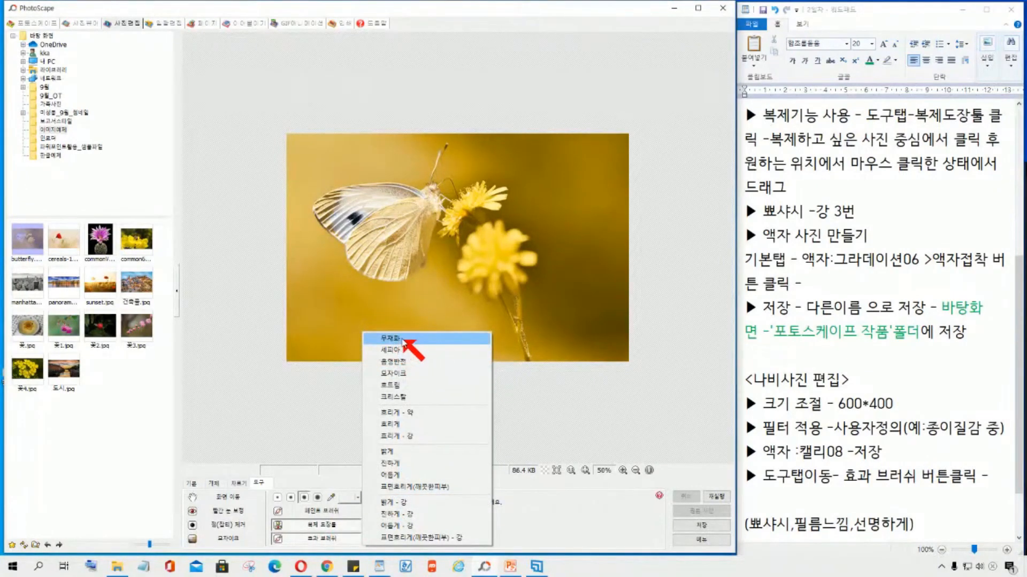
{"action": "left_click", "coordinate": [400, 350]}
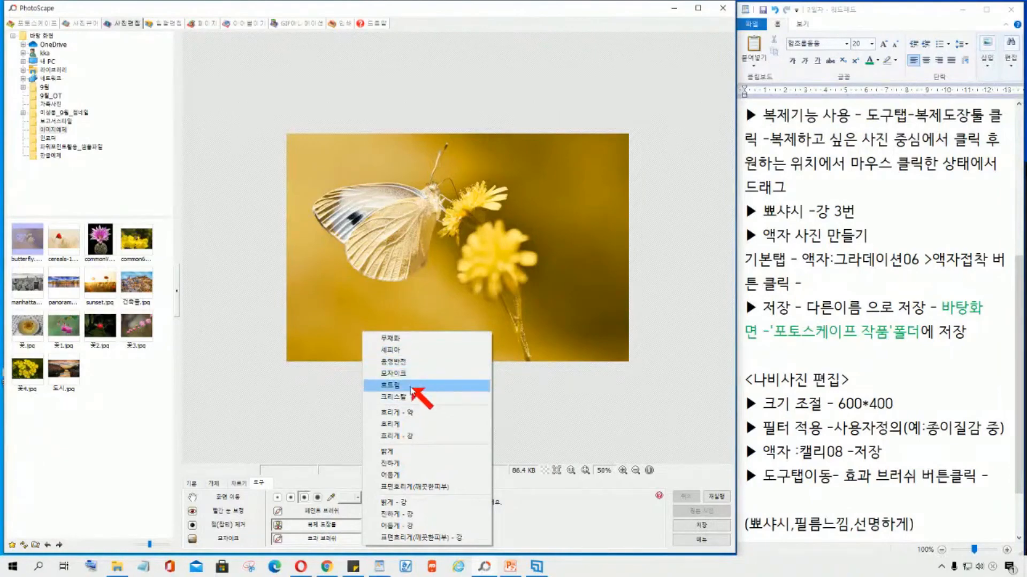
{"action": "left_click", "coordinate": [402, 351]}
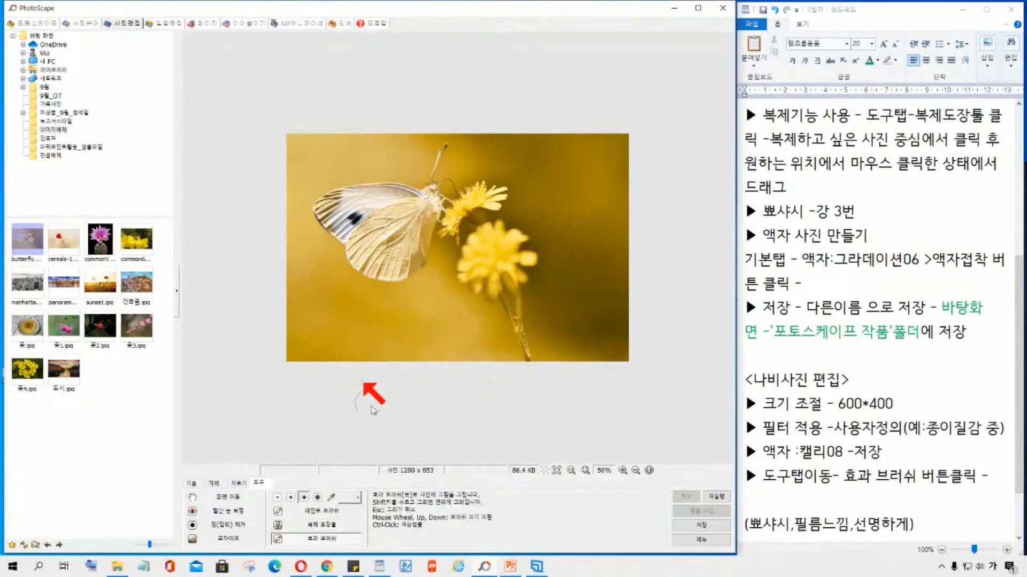
Continue the effect brush line in the WordPad notes with "세피아 선택 -"
{"action": "left_click", "coordinate": [988, 477]}
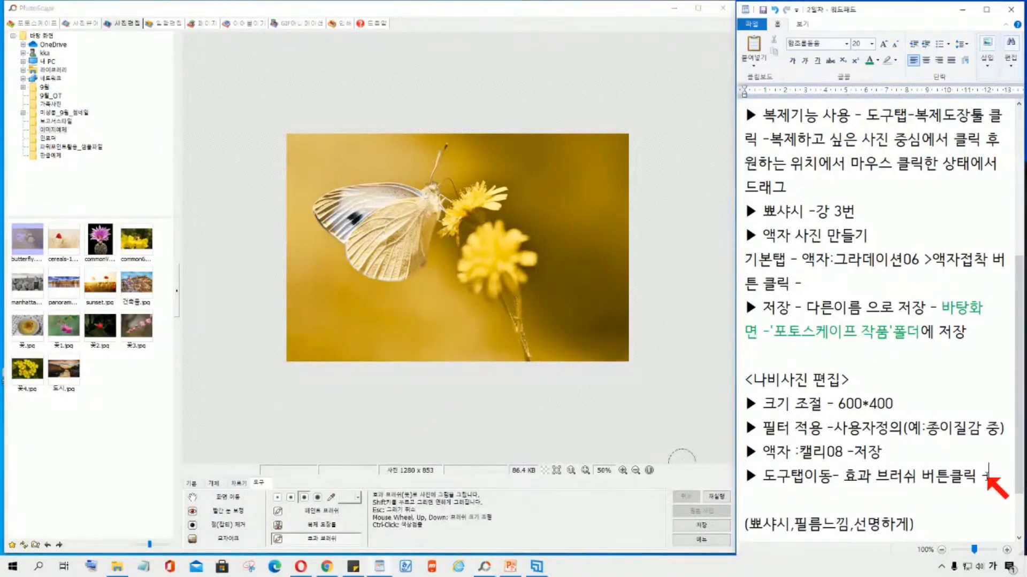
{"action": "type", "text": "세피아"}
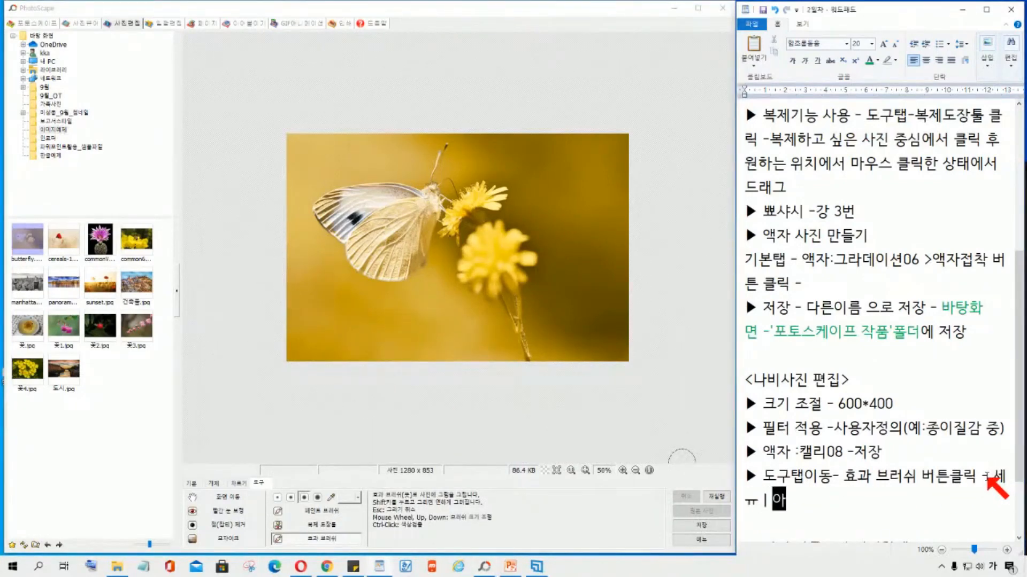
{"action": "type", "text": "피아 "}
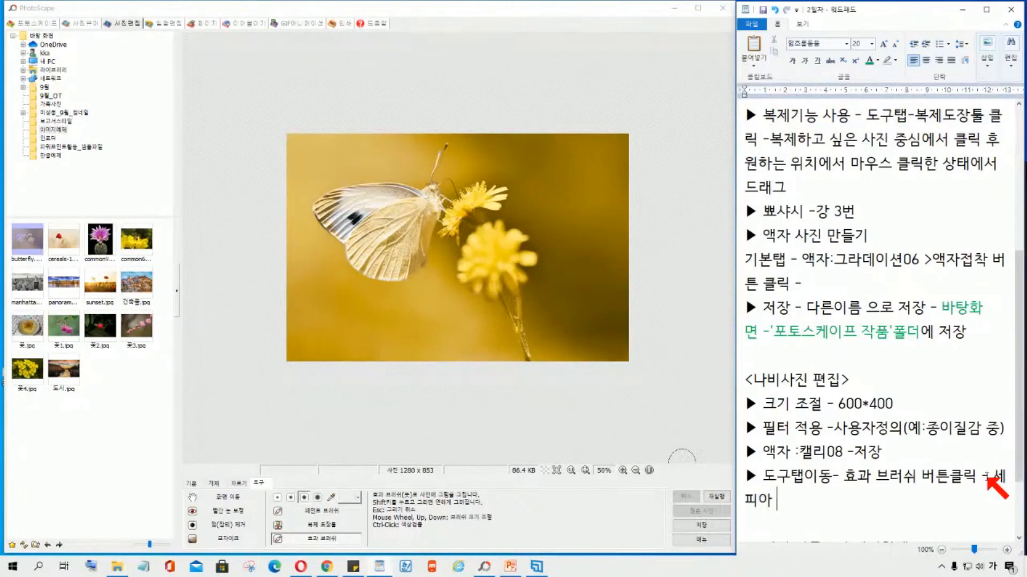
{"action": "type", "text": "선택 -"}
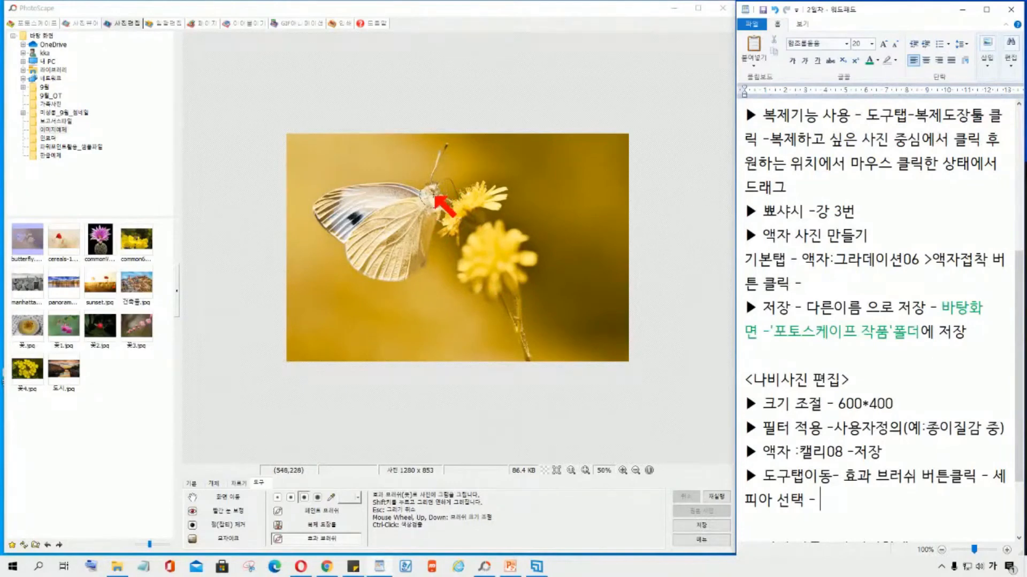
Paint the sepia effect over the butterfly's body and wings in PhotoScape
{"action": "left_click", "coordinate": [434, 195]}
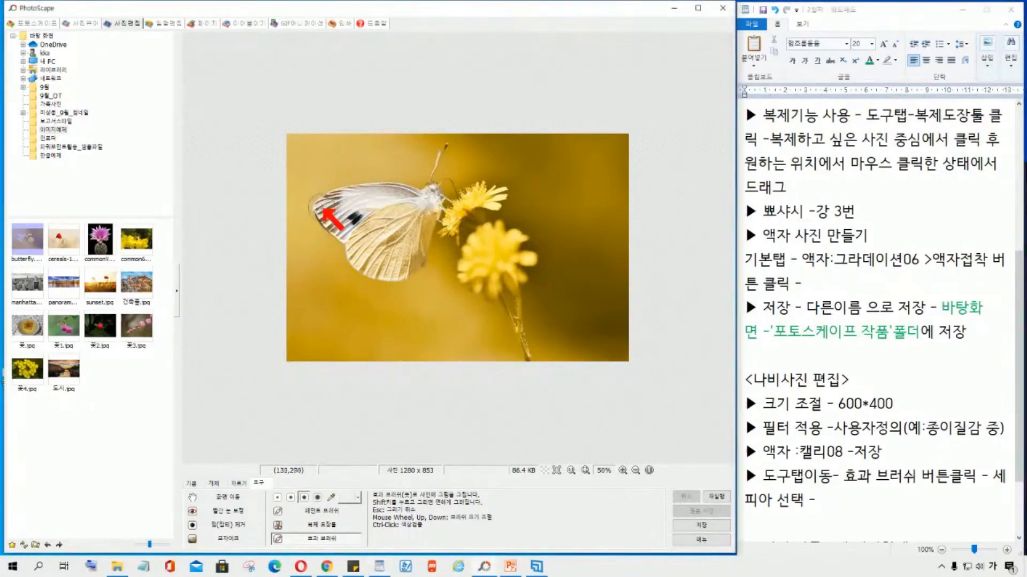
{"action": "mouse_move", "coordinate": [417, 232]}
{"action": "left_mouse_down"}
{"action": "mouse_move", "coordinate": [378, 235]}
{"action": "mouse_move", "coordinate": [438, 205]}
{"action": "mouse_move", "coordinate": [417, 263]}
{"action": "mouse_move", "coordinate": [402, 273]}
{"action": "mouse_move", "coordinate": [375, 254]}
{"action": "mouse_move", "coordinate": [378, 226]}
{"action": "mouse_move", "coordinate": [403, 215]}
{"action": "mouse_move", "coordinate": [393, 241]}
{"action": "mouse_move", "coordinate": [373, 239]}
{"action": "mouse_move", "coordinate": [382, 219]}
{"action": "mouse_move", "coordinate": [429, 199]}
{"action": "mouse_move", "coordinate": [369, 218]}
{"action": "mouse_move", "coordinate": [340, 215]}
{"action": "mouse_move", "coordinate": [362, 211]}
{"action": "mouse_move", "coordinate": [358, 228]}
{"action": "mouse_move", "coordinate": [390, 246]}
{"action": "mouse_move", "coordinate": [395, 217]}
{"action": "mouse_move", "coordinate": [370, 211]}
{"action": "mouse_move", "coordinate": [372, 235]}
{"action": "mouse_move", "coordinate": [404, 254]}
{"action": "mouse_move", "coordinate": [376, 244]}
{"action": "mouse_move", "coordinate": [392, 225]}
{"action": "left_mouse_up"}
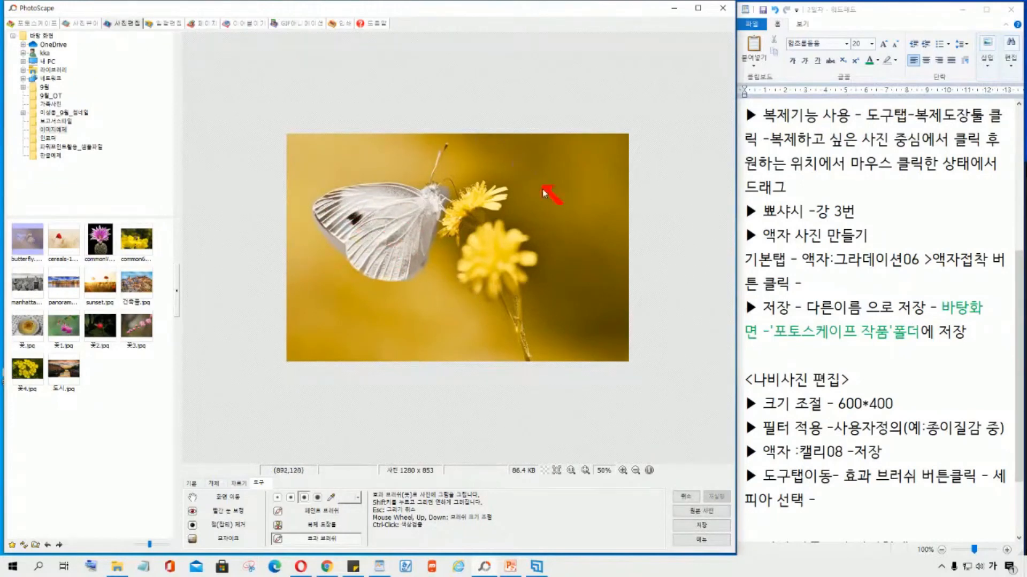
Complete the effect brush line in WordPad with "나비 이미지에 드래그" and enclose 세피아 in single quotation marks
{"action": "left_click", "coordinate": [832, 508]}
{"action": "type", "text": "나비 이미지"}
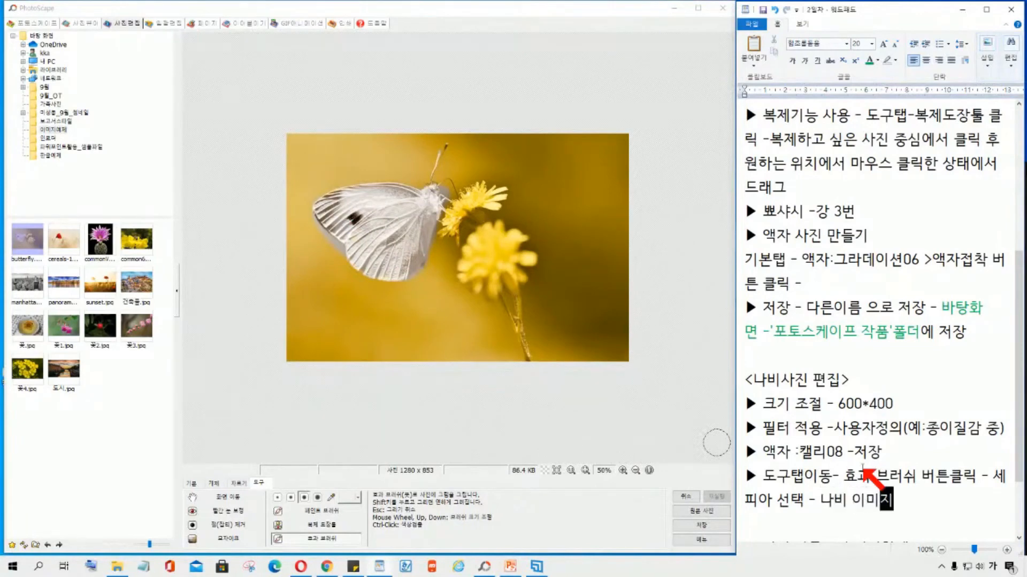
{"action": "type", "text": "에 드래그"}
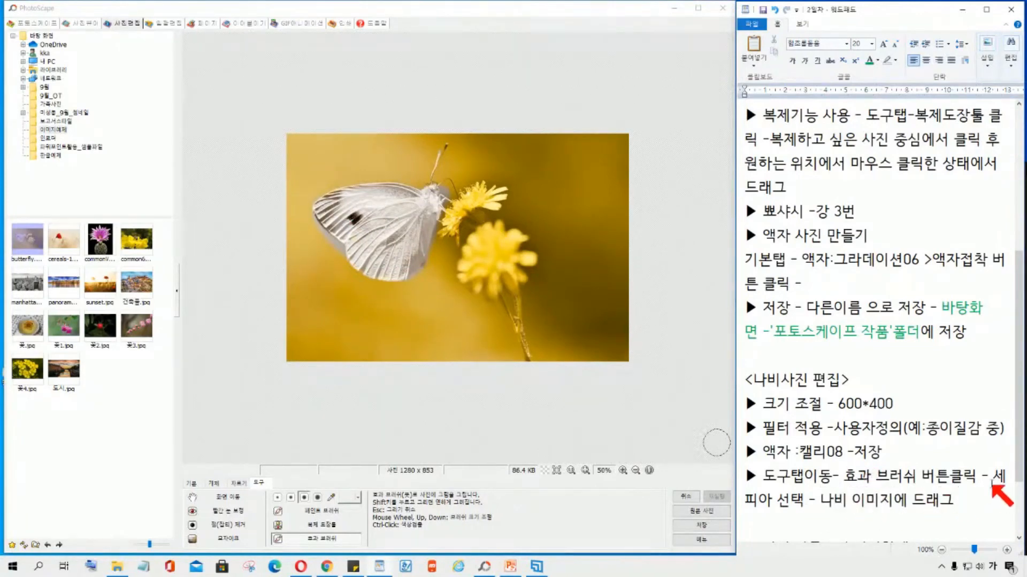
{"action": "type", "text": "'"}
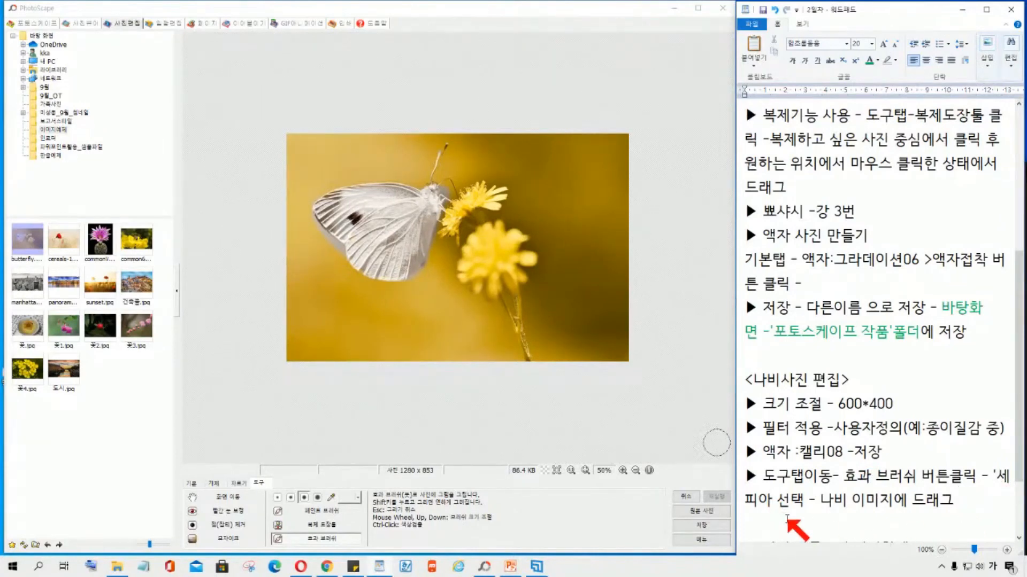
{"action": "type", "text": "'"}
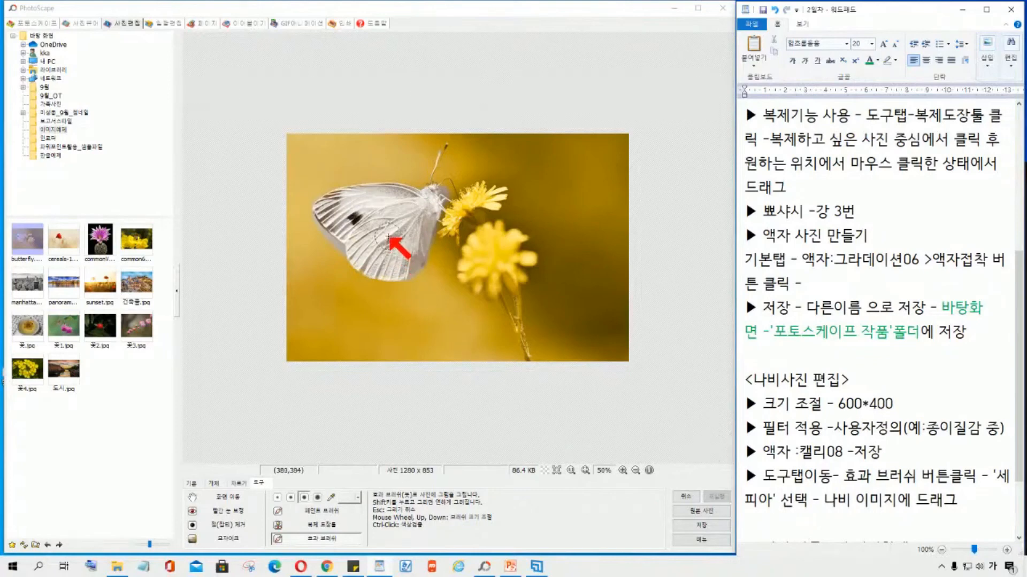
Undo the sepia painting and brush over the whole butterfly with a smaller effect brush set to 무채화
{"action": "left_click", "coordinate": [292, 498]}
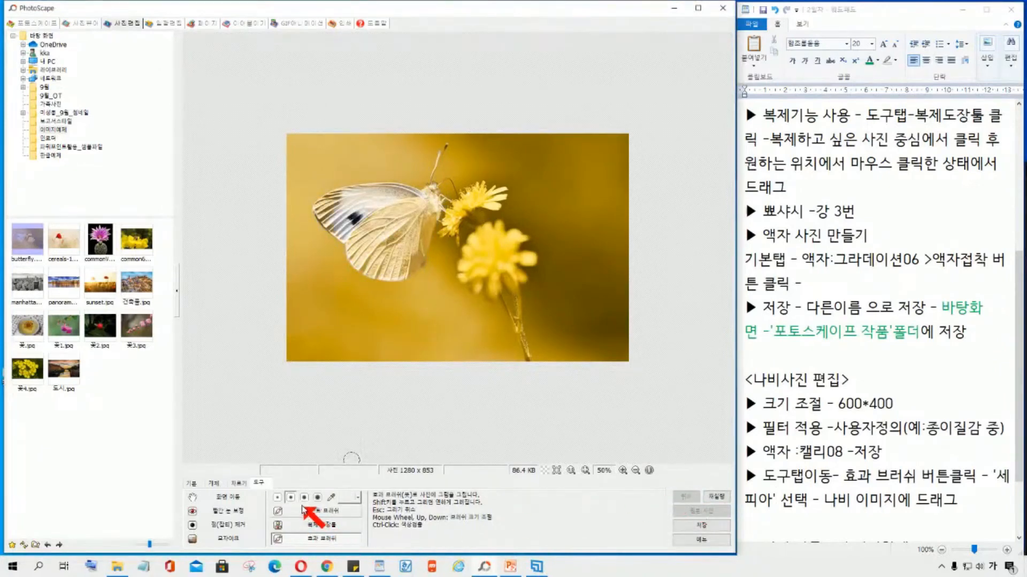
{"action": "left_click", "coordinate": [325, 540]}
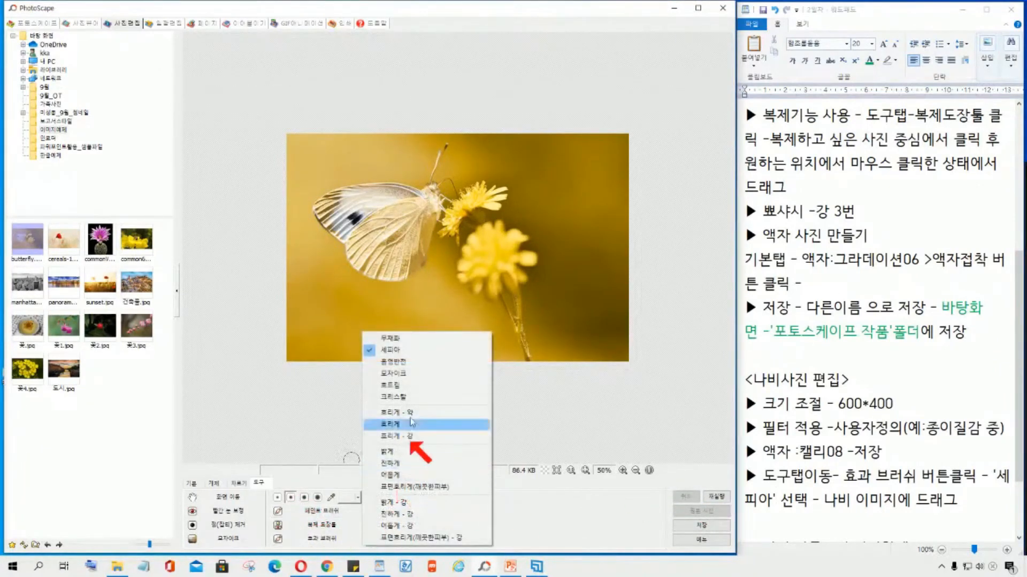
{"action": "left_click", "coordinate": [398, 342]}
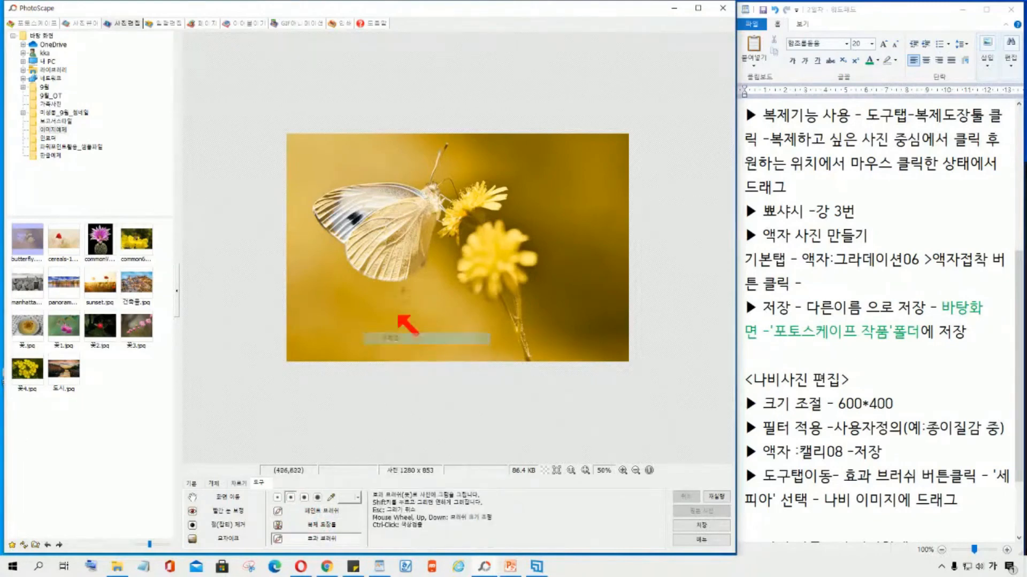
{"action": "mouse_move", "coordinate": [424, 199]}
{"action": "left_mouse_down"}
{"action": "mouse_move", "coordinate": [338, 192]}
{"action": "mouse_move", "coordinate": [314, 205]}
{"action": "mouse_move", "coordinate": [373, 270]}
{"action": "mouse_move", "coordinate": [400, 269]}
{"action": "mouse_move", "coordinate": [414, 215]}
{"action": "mouse_move", "coordinate": [377, 225]}
{"action": "mouse_move", "coordinate": [366, 249]}
{"action": "mouse_move", "coordinate": [398, 220]}
{"action": "mouse_move", "coordinate": [393, 247]}
{"action": "mouse_move", "coordinate": [373, 265]}
{"action": "mouse_move", "coordinate": [371, 229]}
{"action": "mouse_move", "coordinate": [396, 224]}
{"action": "mouse_move", "coordinate": [378, 271]}
{"action": "mouse_move", "coordinate": [411, 248]}
{"action": "mouse_move", "coordinate": [430, 198]}
{"action": "mouse_move", "coordinate": [413, 269]}
{"action": "mouse_move", "coordinate": [380, 268]}
{"action": "mouse_move", "coordinate": [419, 223]}
{"action": "mouse_move", "coordinate": [409, 200]}
{"action": "mouse_move", "coordinate": [362, 229]}
{"action": "mouse_move", "coordinate": [409, 239]}
{"action": "mouse_move", "coordinate": [402, 245]}
{"action": "mouse_move", "coordinate": [433, 198]}
{"action": "mouse_move", "coordinate": [429, 234]}
{"action": "left_mouse_up"}
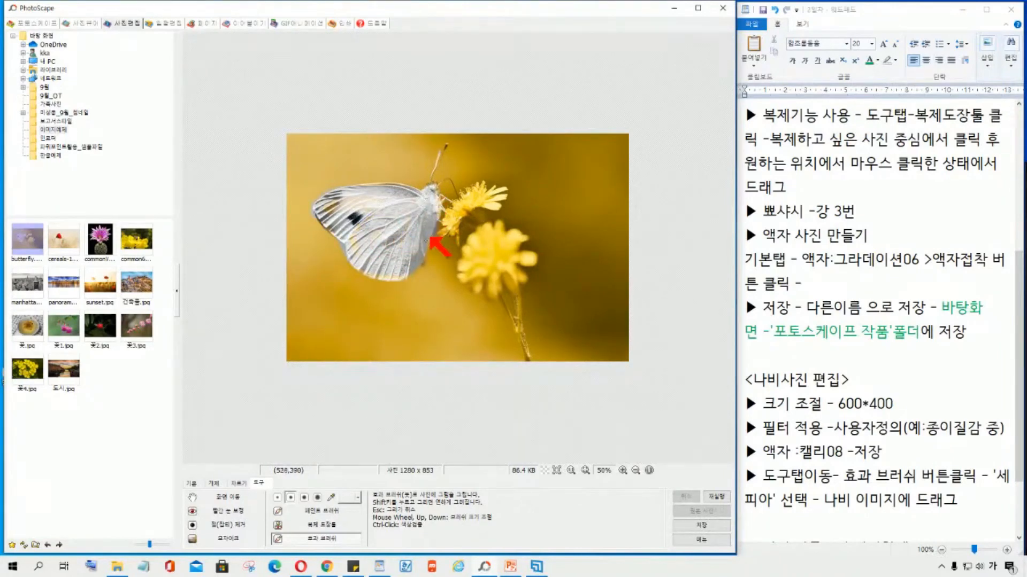
{"action": "mouse_move", "coordinate": [363, 269]}
{"action": "left_mouse_down"}
{"action": "mouse_move", "coordinate": [354, 242]}
{"action": "mouse_move", "coordinate": [372, 209]}
{"action": "mouse_move", "coordinate": [400, 211]}
{"action": "mouse_move", "coordinate": [406, 231]}
{"action": "mouse_move", "coordinate": [415, 203]}
{"action": "mouse_move", "coordinate": [370, 219]}
{"action": "mouse_move", "coordinate": [400, 245]}
{"action": "left_mouse_up"}
Insert "(무채화)" directly after 세피아 inside the quotation marks of the WordPad effect brush line
{"action": "left_click", "coordinate": [776, 503]}
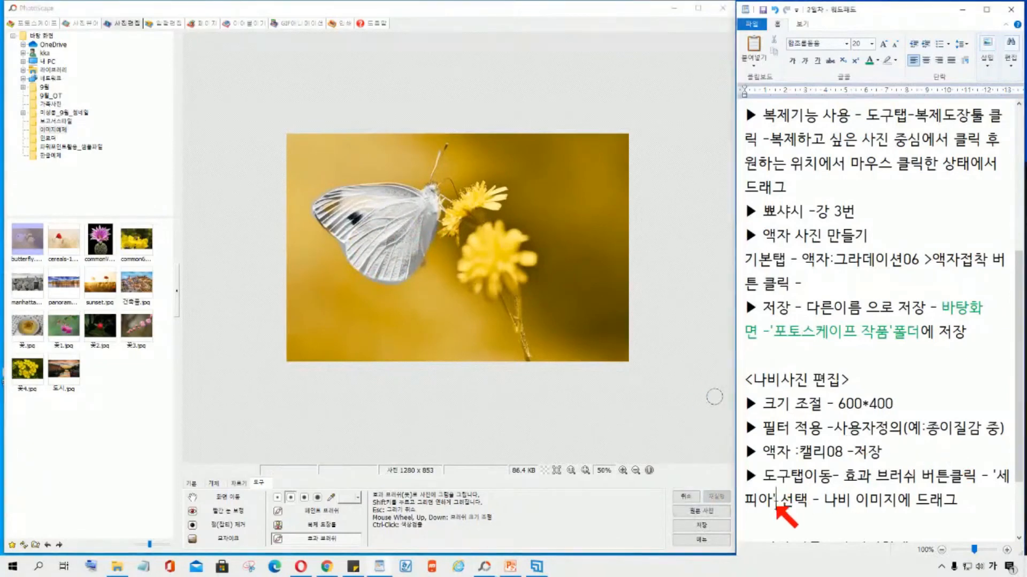
{"action": "type", "text": "(ㅁ"}
{"action": "type", "text": "채호"}
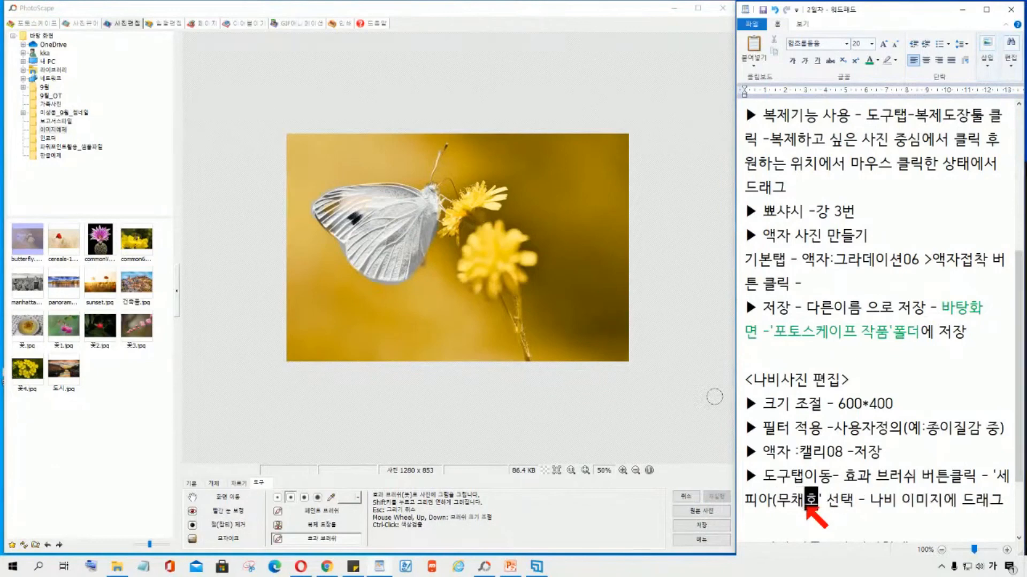
{"action": "type", "text": ")"}
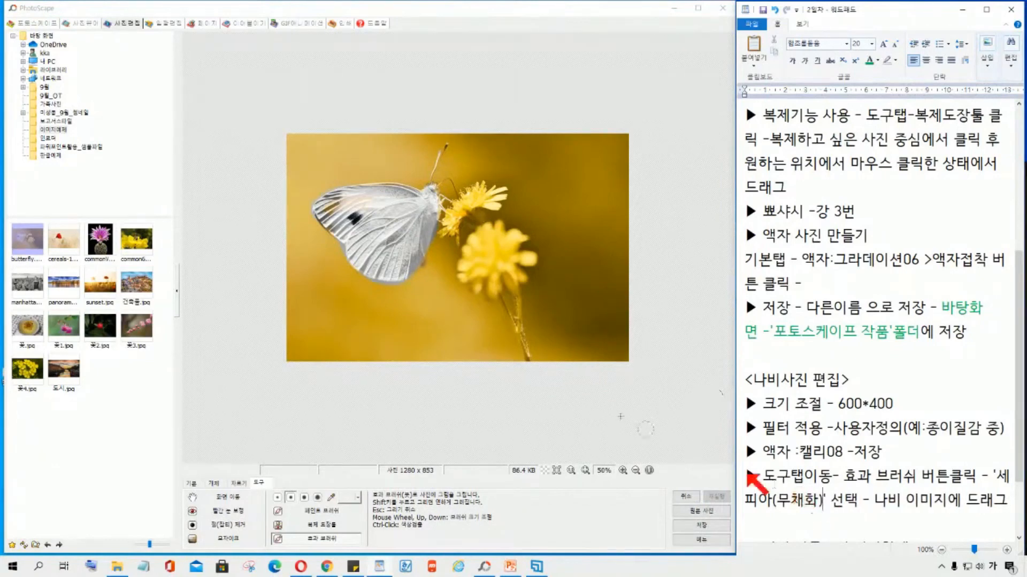
Brush the remaining coloured patch near the dark spot on the butterfly's wing with the 무채화 effect
{"action": "left_click", "coordinate": [353, 211]}
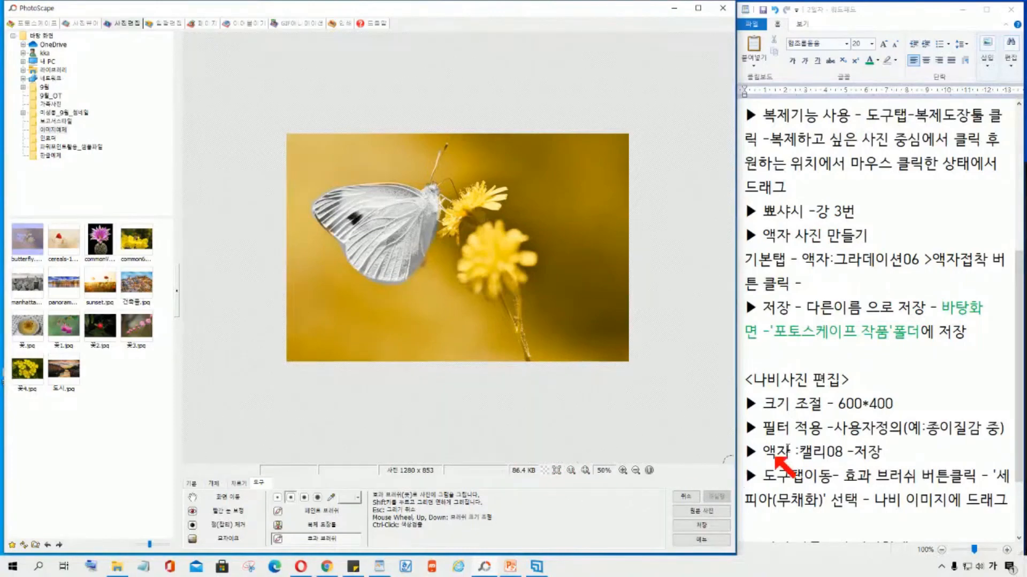
{"action": "left_click", "coordinate": [782, 363]}
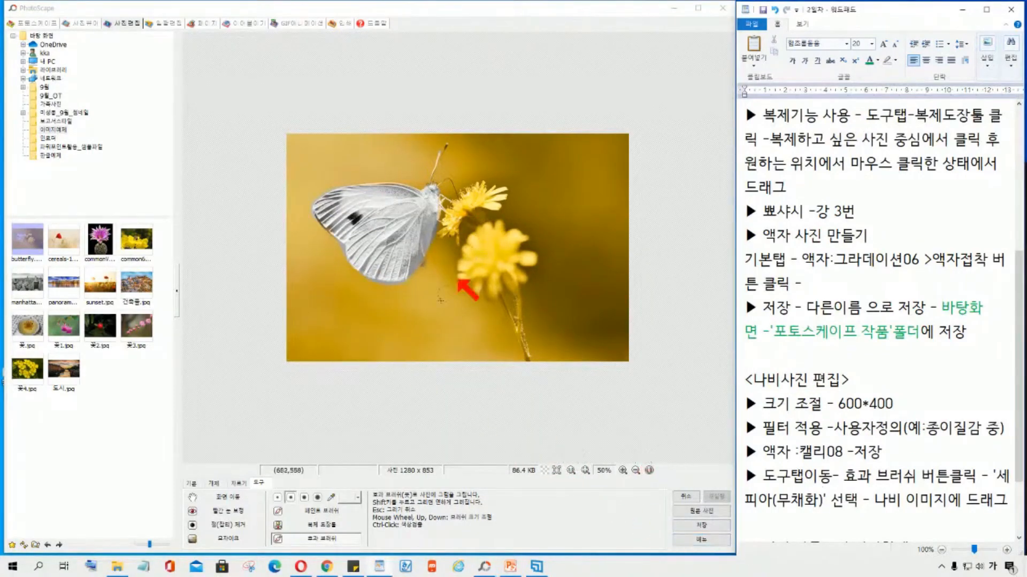
Return to PhotoScape's 기본 editing tools, browse the frames and apply the stamp frame 우표 02 to the butterfly photo
{"action": "left_click", "coordinate": [194, 484]}
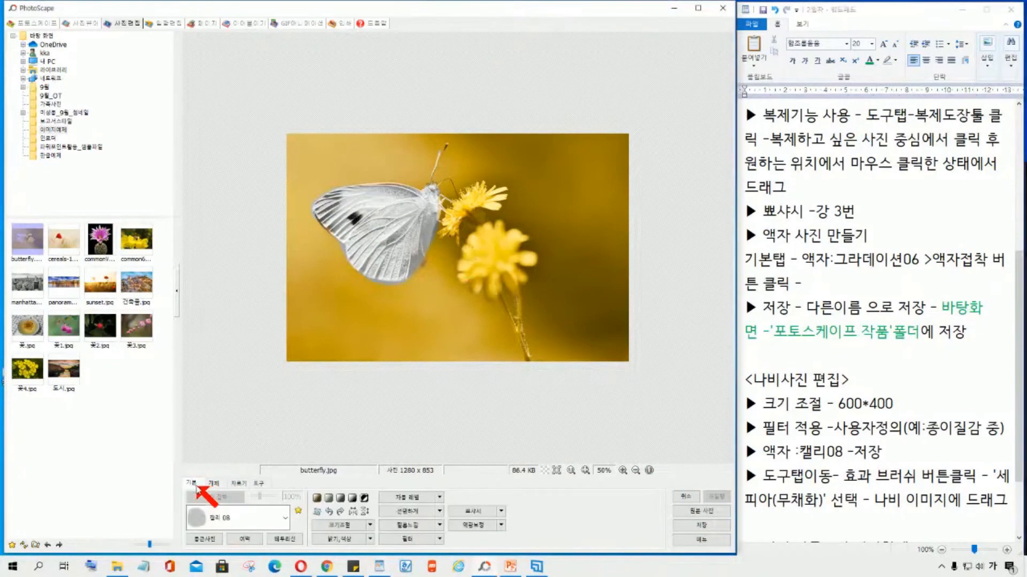
{"action": "left_click", "coordinate": [238, 518]}
{"action": "left_click", "coordinate": [221, 291]}
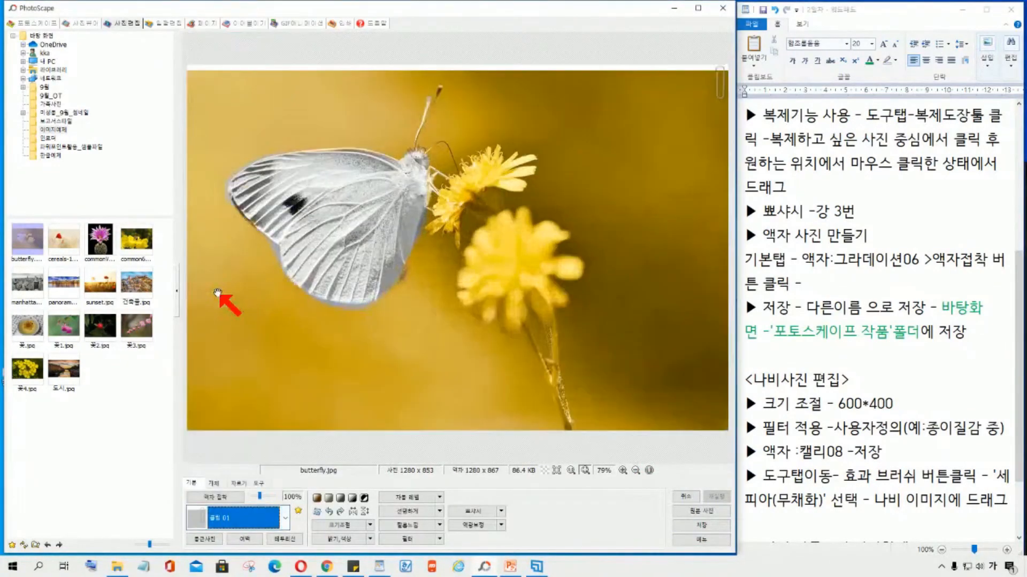
{"action": "left_click", "coordinate": [635, 470]}
{"action": "left_click", "coordinate": [247, 512]}
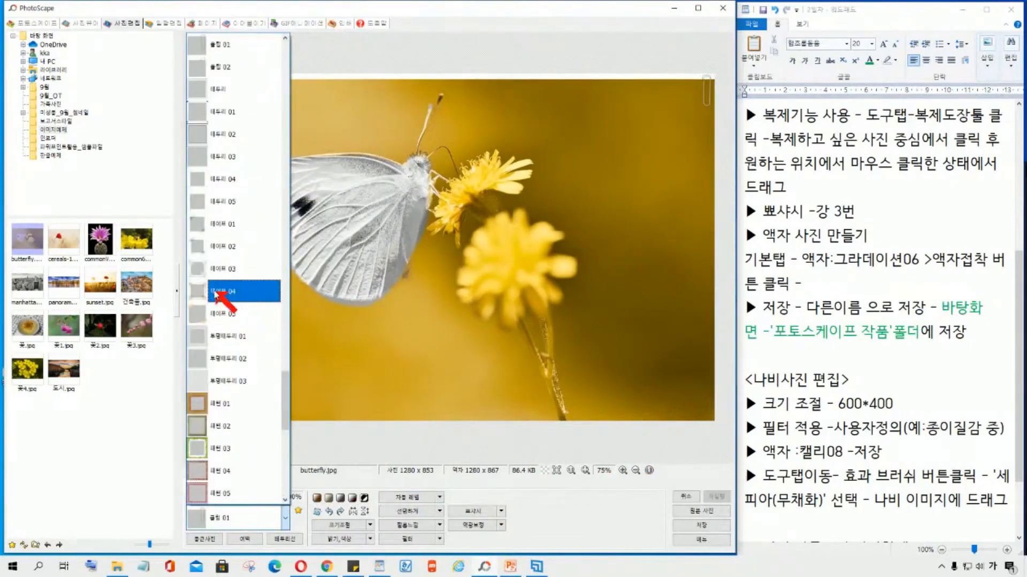
{"action": "scroll", "coordinate": [235, 294], "scroll_direction": "down", "scroll_amount": 10}
{"action": "scroll", "coordinate": [236, 265], "scroll_direction": "up", "scroll_amount": 10}
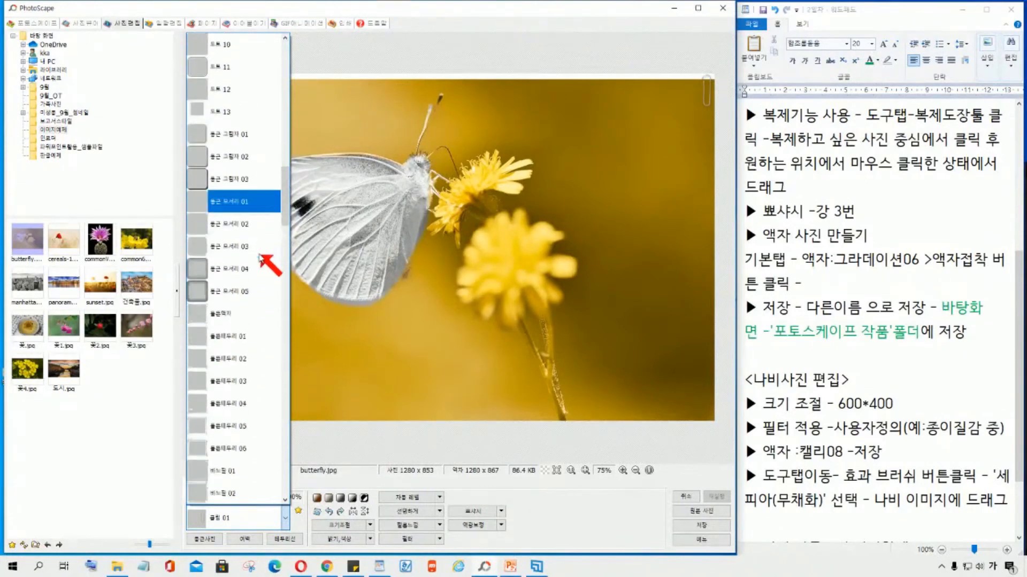
{"action": "scroll", "coordinate": [255, 443], "scroll_direction": "down", "scroll_amount": 2}
{"action": "scroll", "coordinate": [255, 443], "scroll_direction": "down", "scroll_amount": 6}
{"action": "scroll", "coordinate": [240, 443], "scroll_direction": "down", "scroll_amount": 1}
{"action": "left_click", "coordinate": [218, 429]}
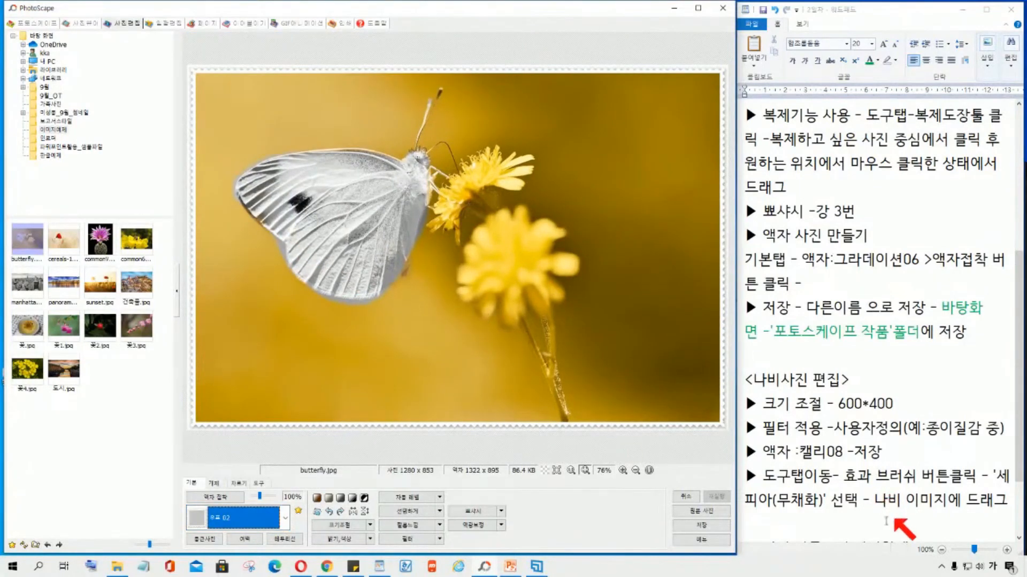
{"action": "left_click", "coordinate": [790, 521]}
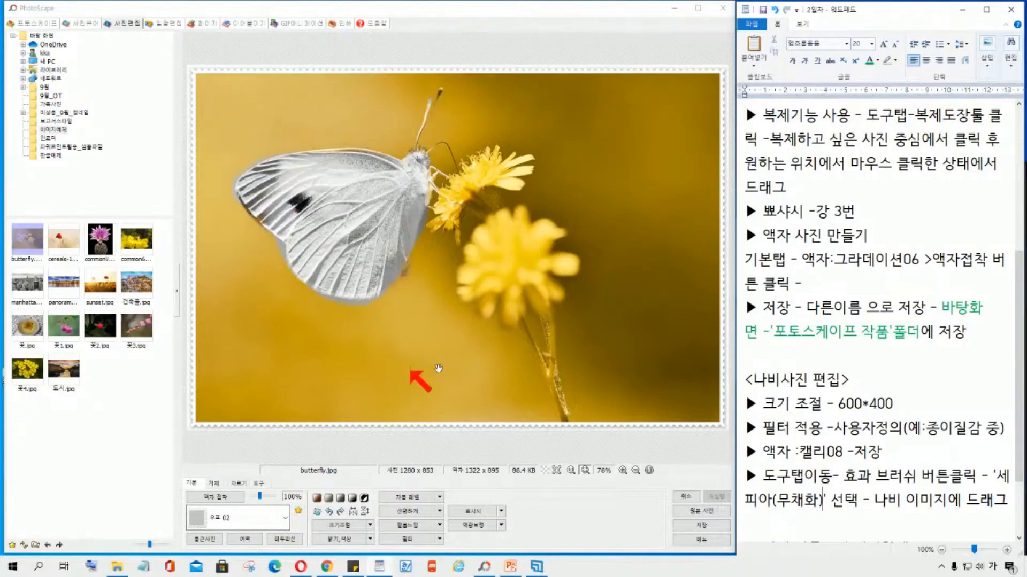
{"action": "left_click", "coordinate": [635, 470]}
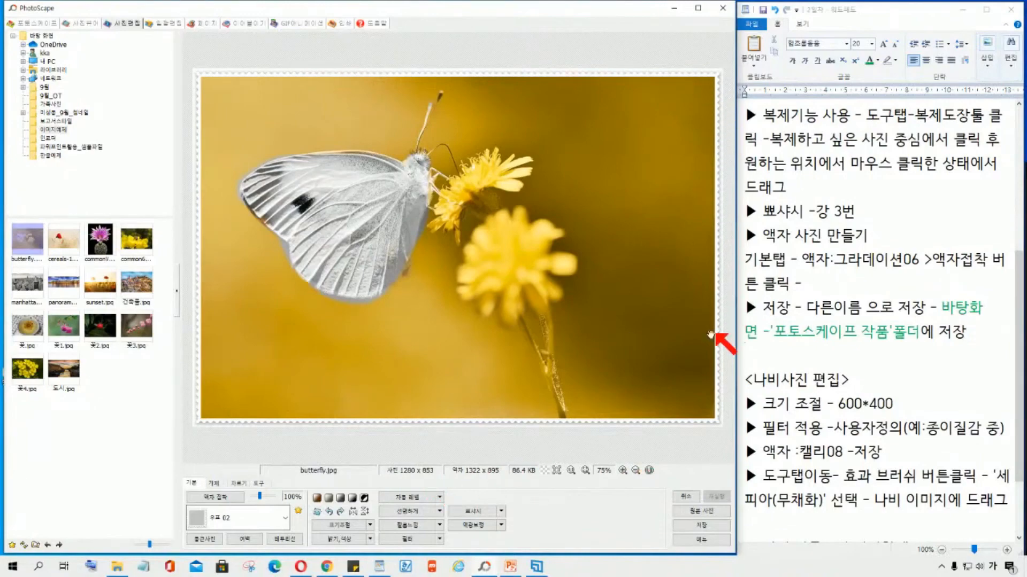
Save the framed photo under a different name as "butterfly 2" in JPEG format in the 포토스케이프 작품 folder
{"action": "left_click", "coordinate": [698, 526]}
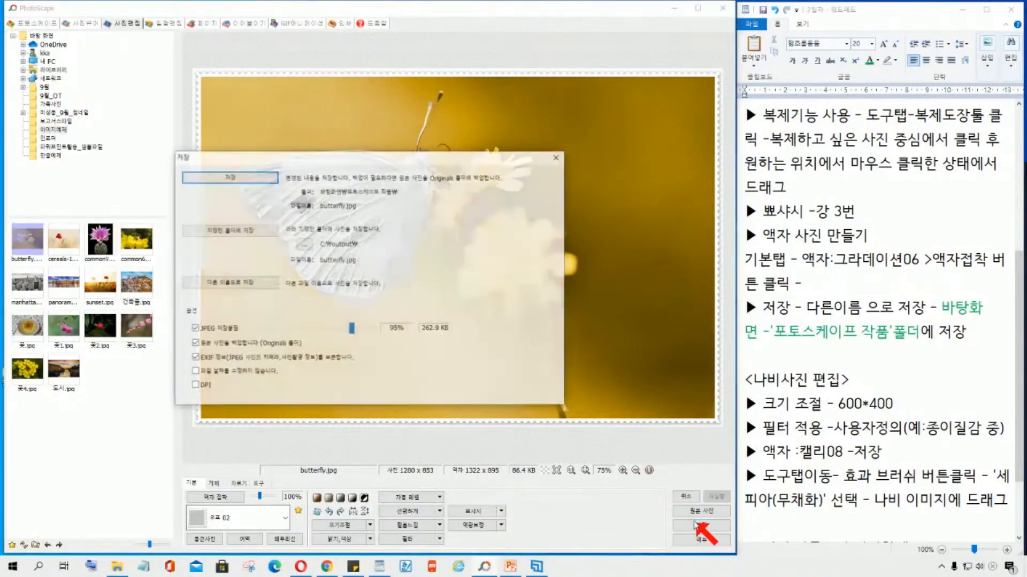
{"action": "left_click", "coordinate": [250, 283]}
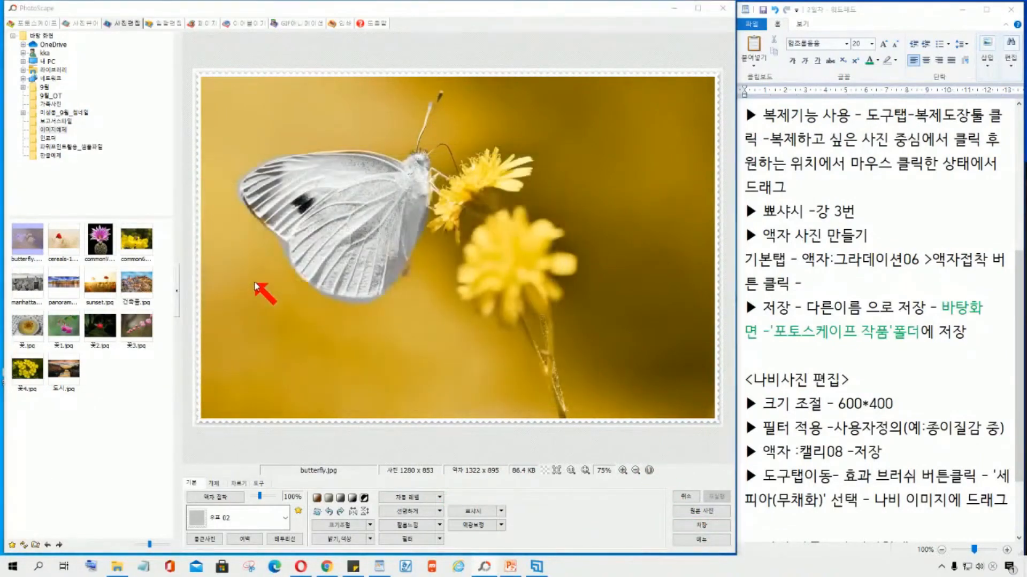
{"action": "left_click", "coordinate": [401, 282]}
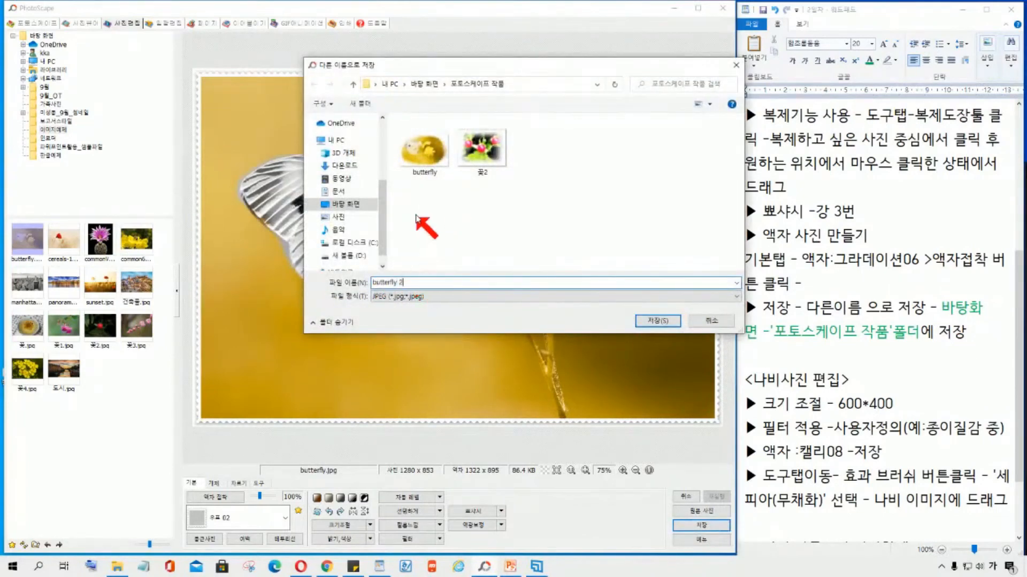
{"action": "mouse_move", "coordinate": [412, 164]}
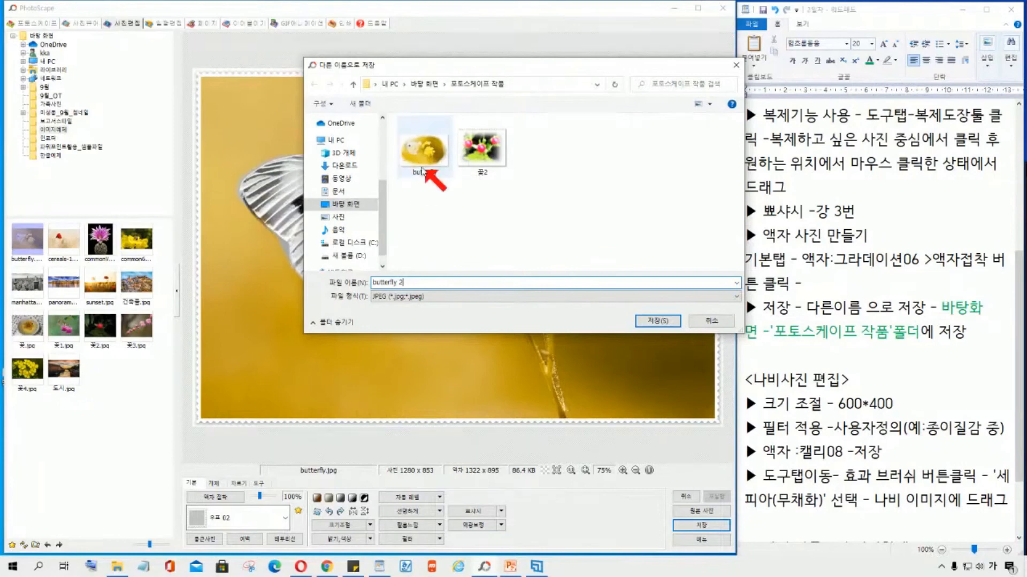
{"action": "left_click", "coordinate": [658, 322]}
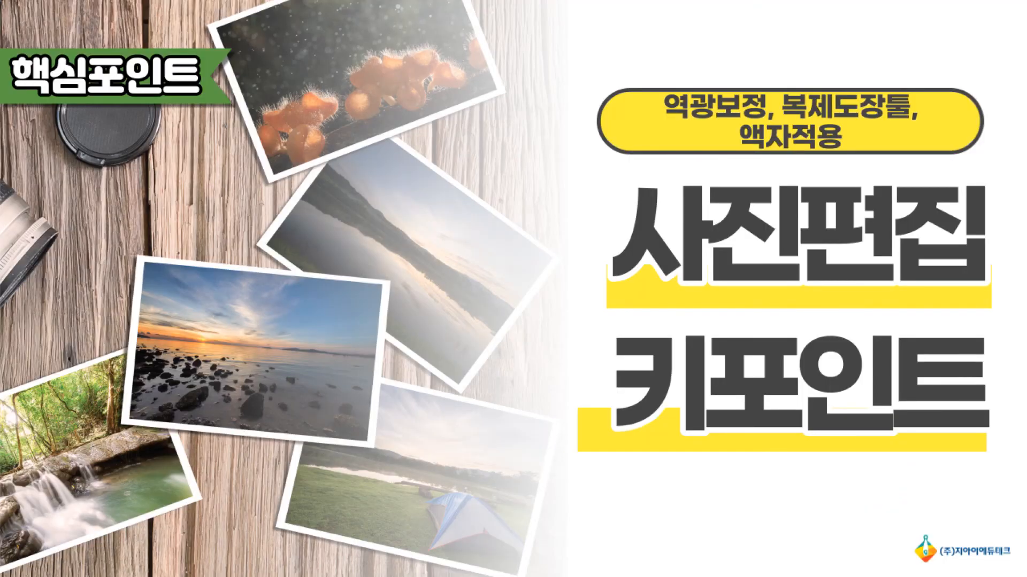